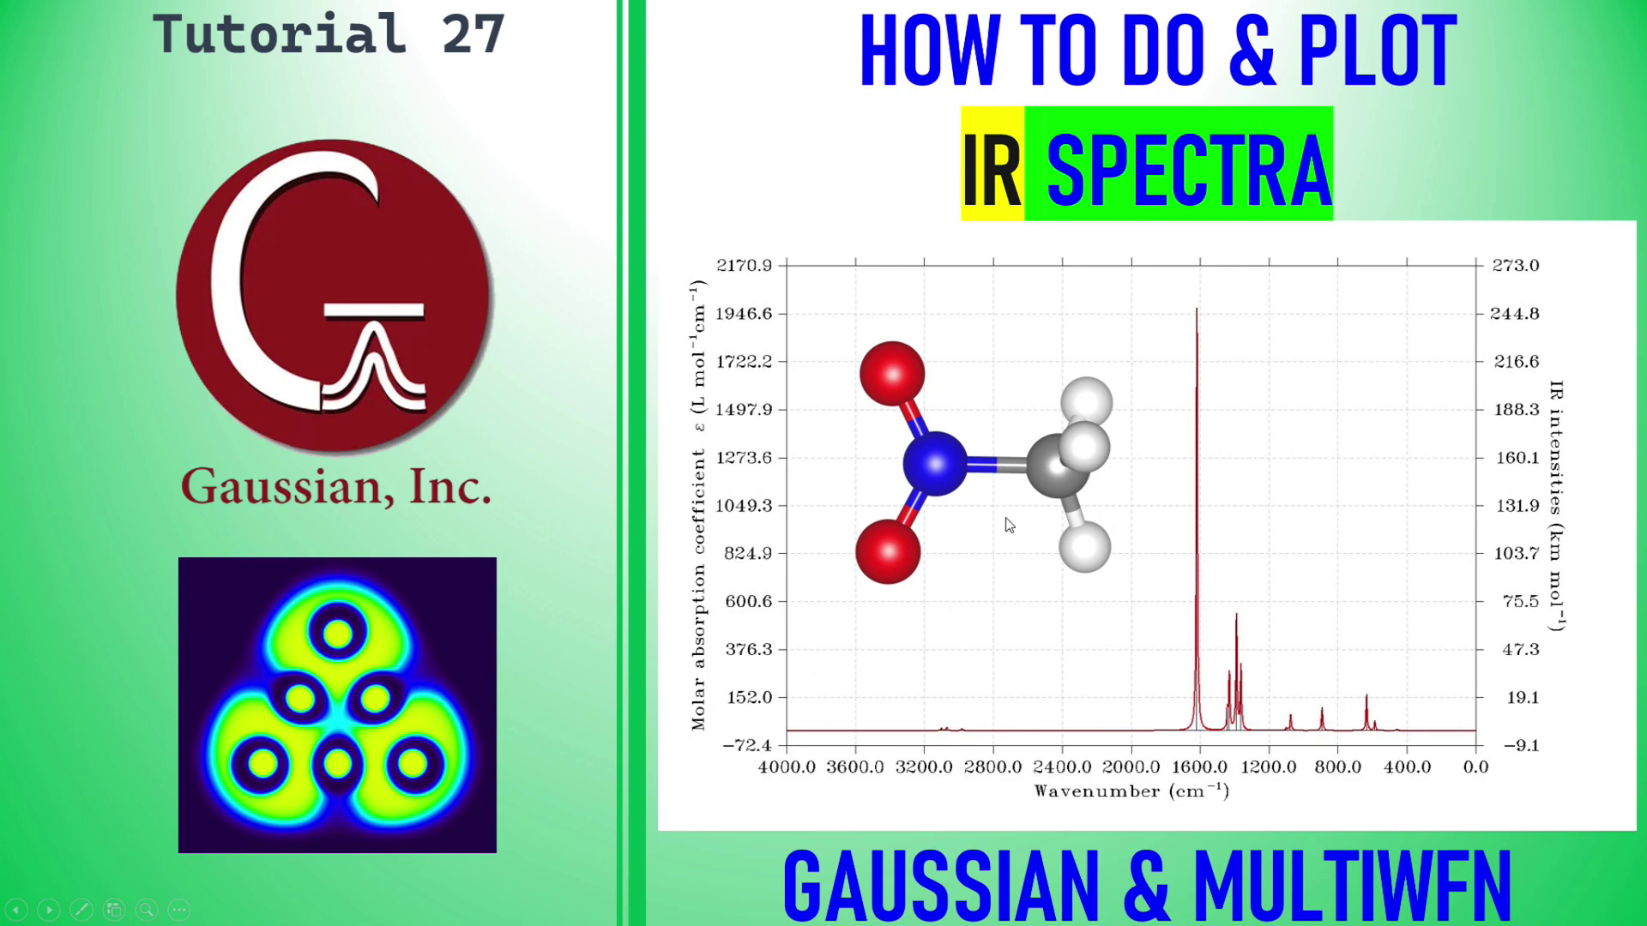
Step: Open the OPT-nitromethane folder inside the IR folder on the desktop and select the nitro-methane GJF file
left_click(1549, 13)
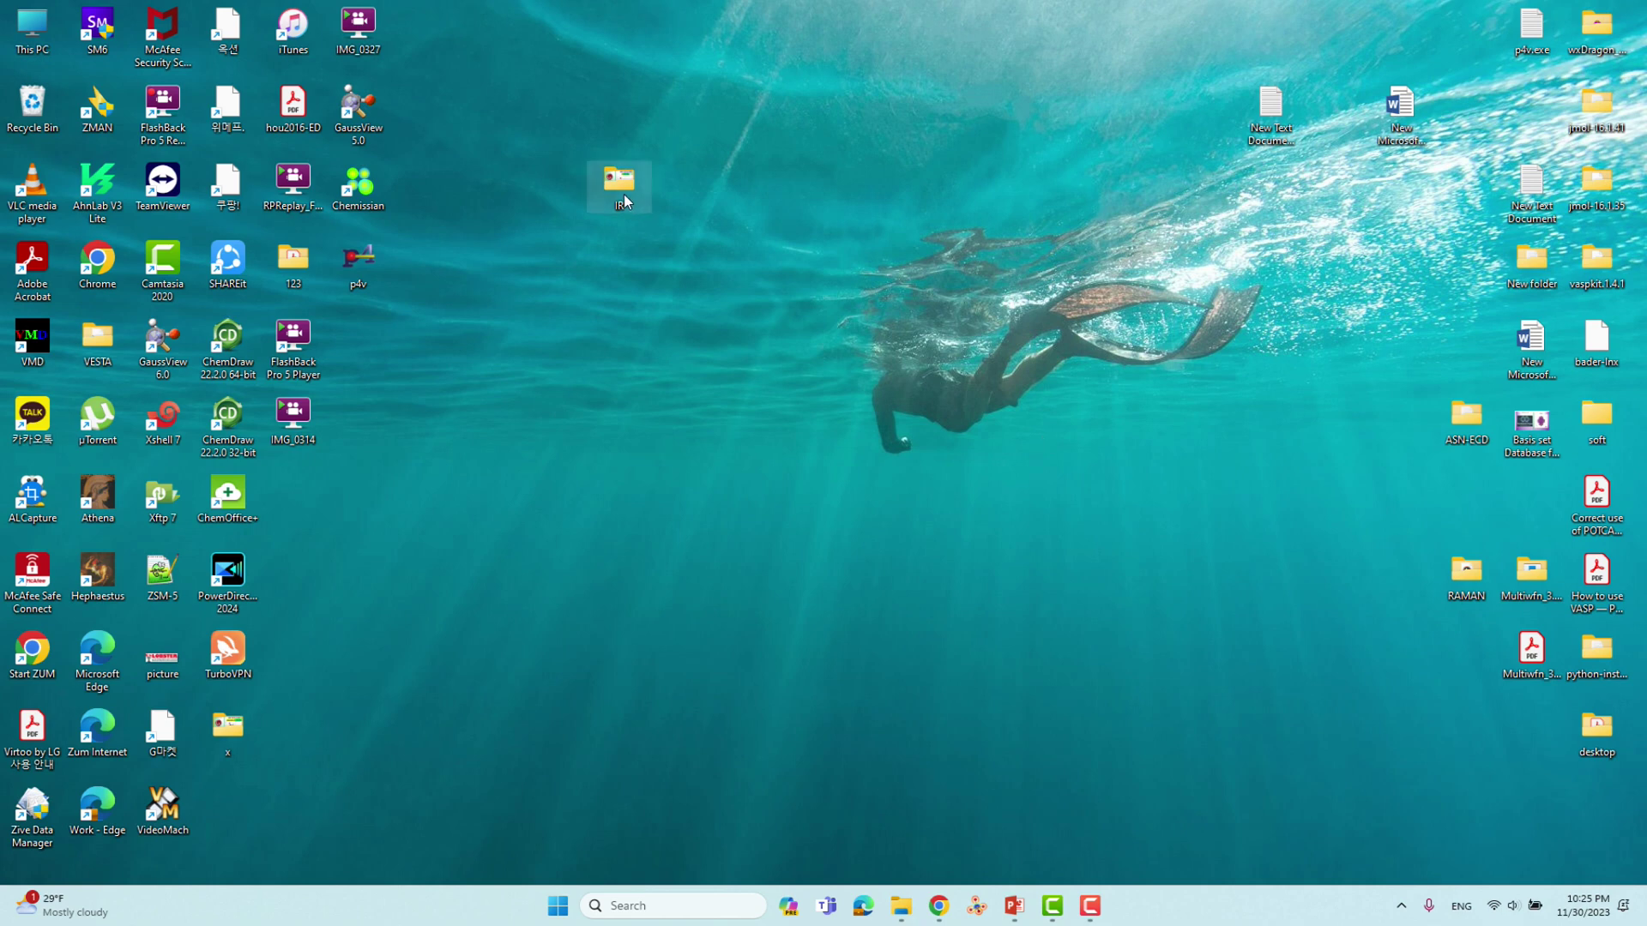
mouse_move(625, 199)
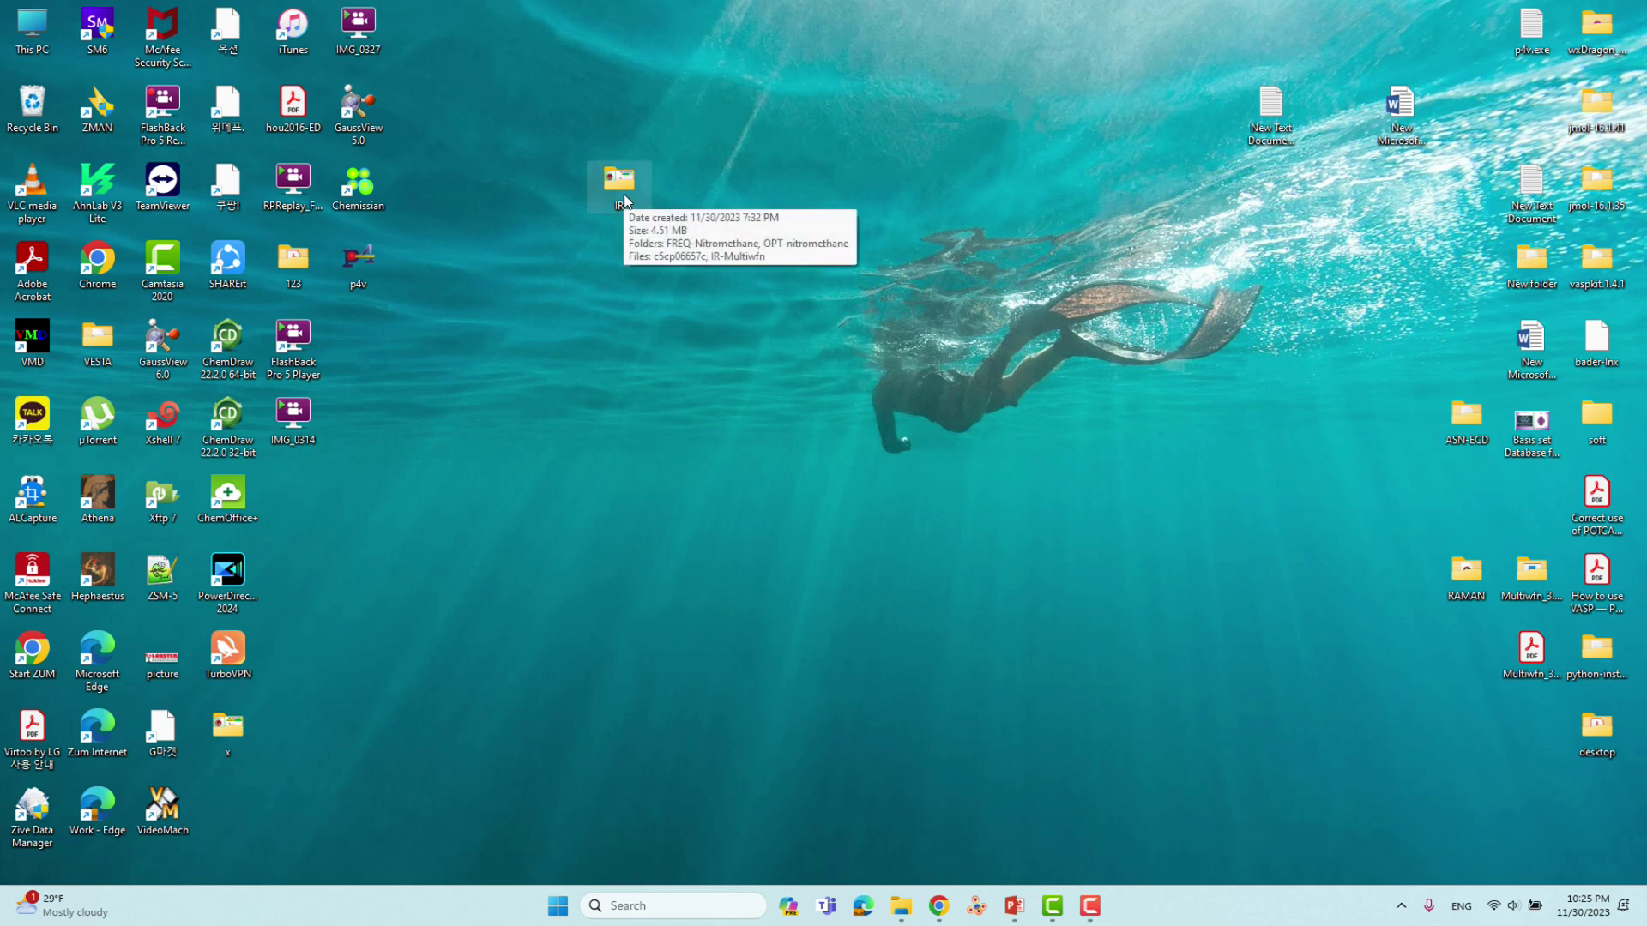
double_click(618, 180)
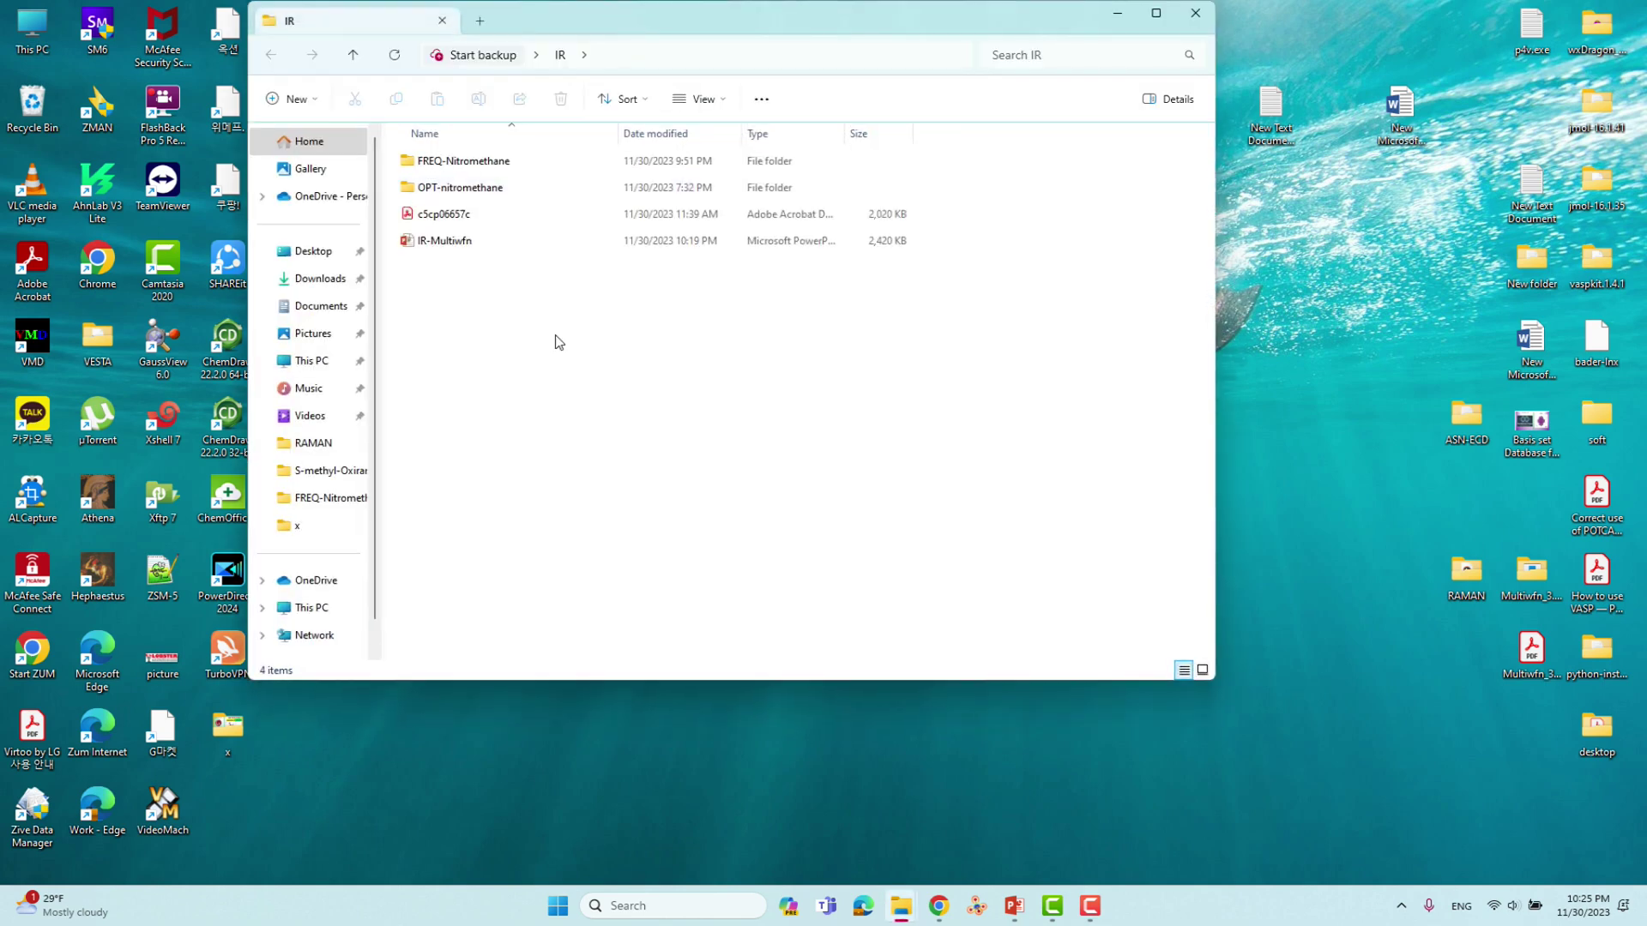
left_click(485, 189)
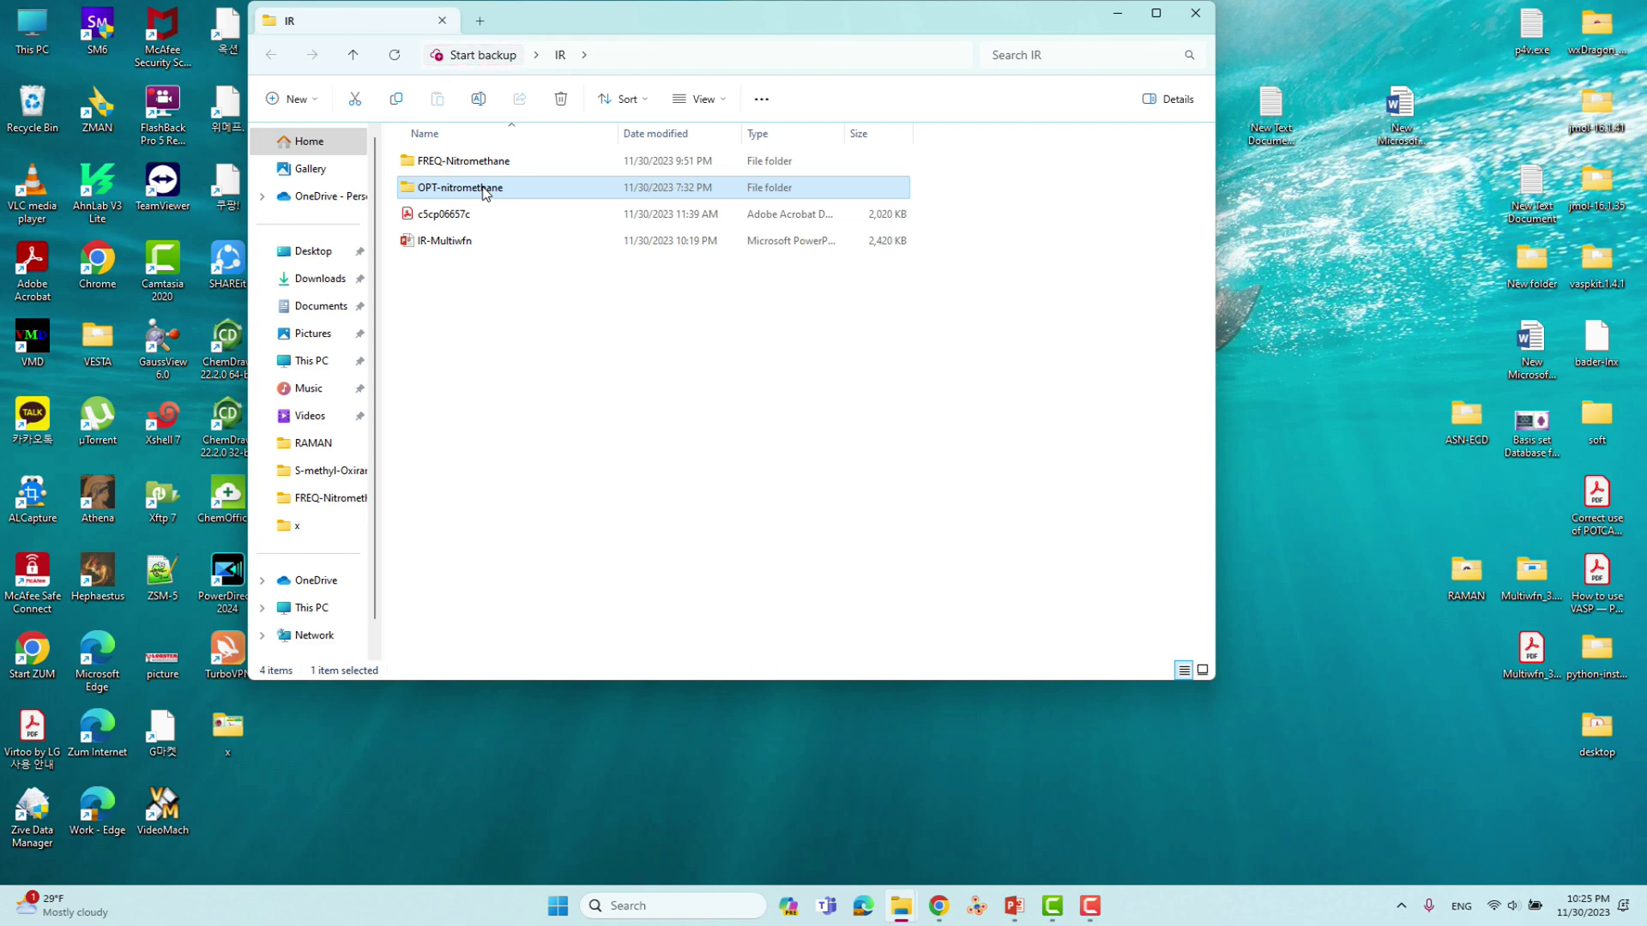
double_click(486, 190)
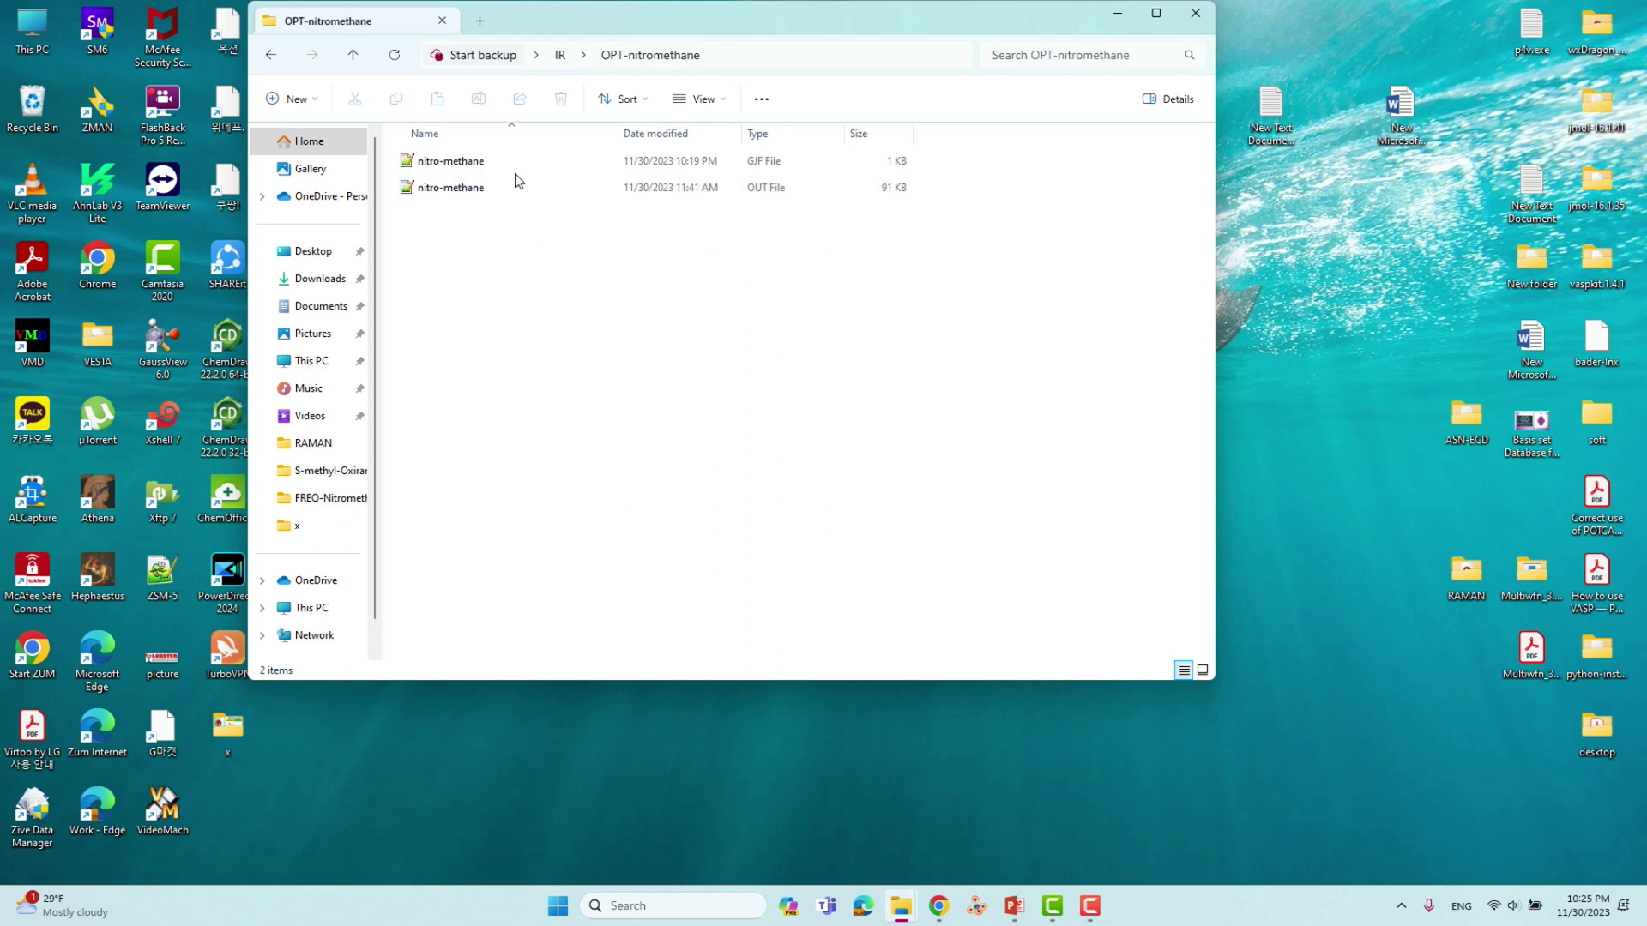
left_click(455, 171)
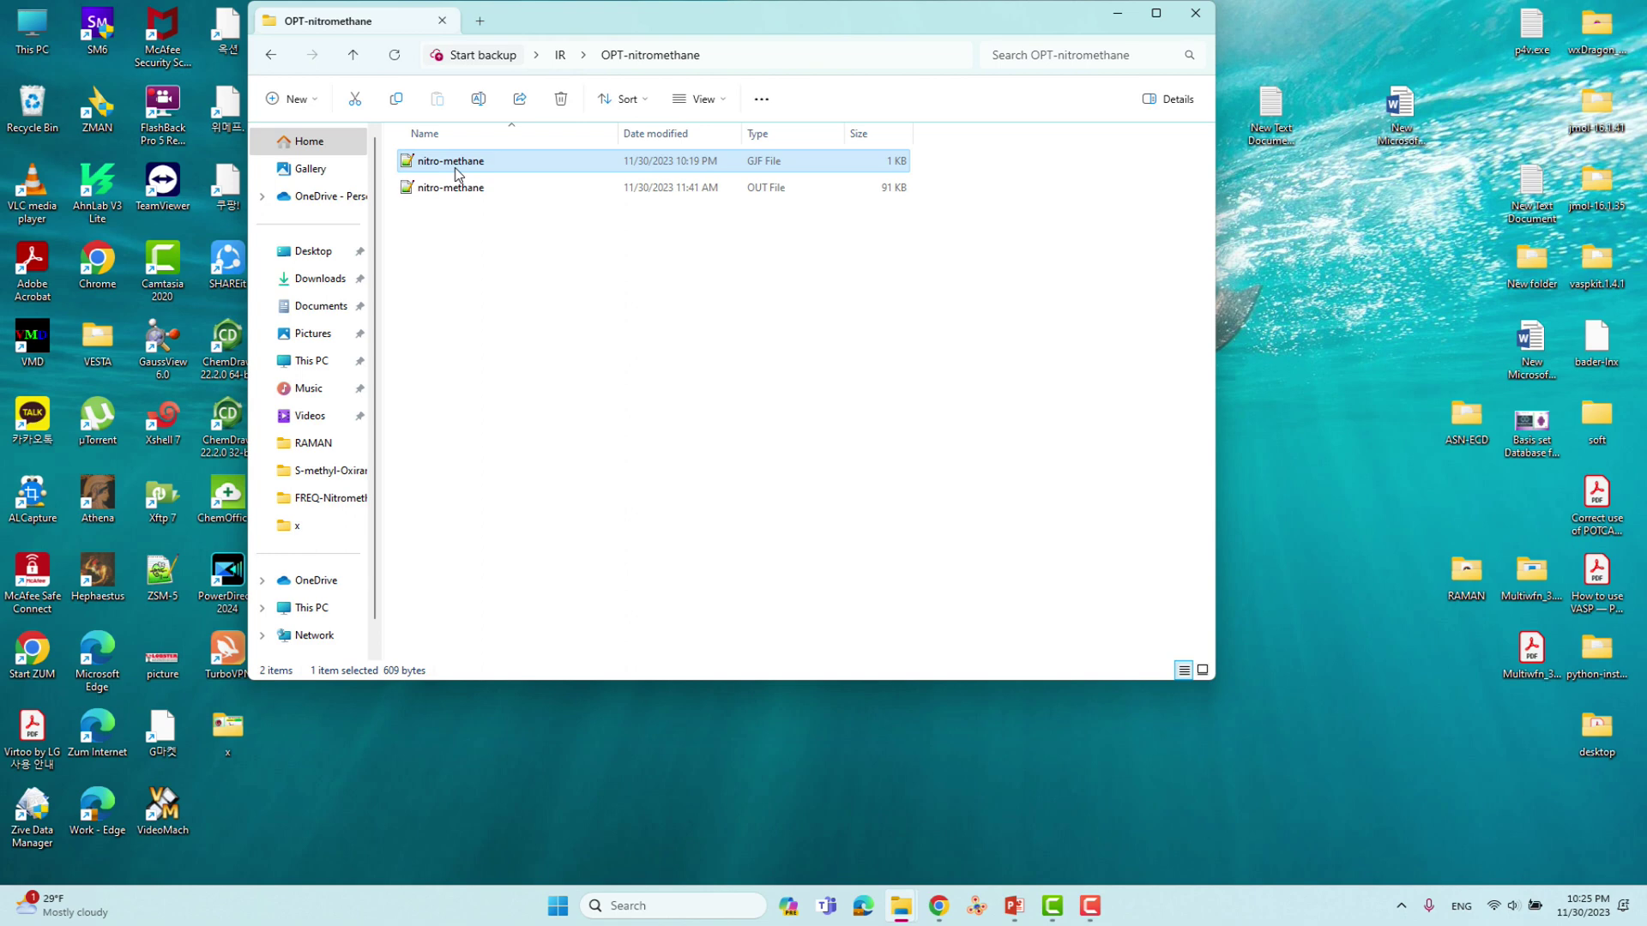
Step: Launch GaussView and load the nitro-methane GJF file to inspect the molecule's structure
left_click(679, 907)
type("gau")
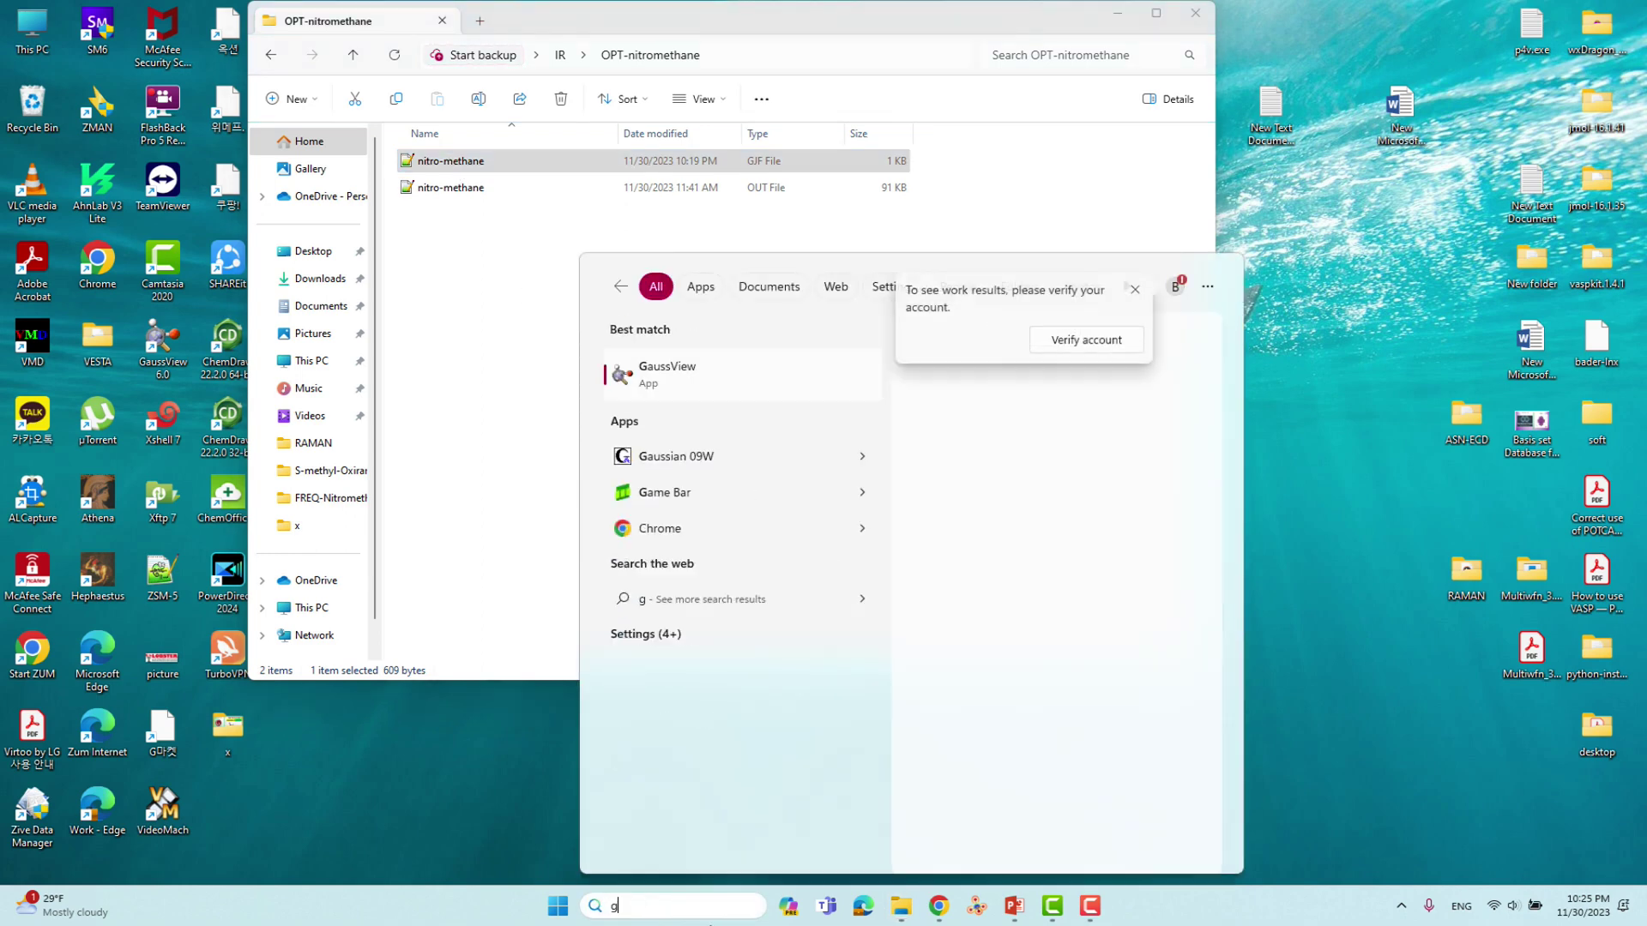
left_click(697, 374)
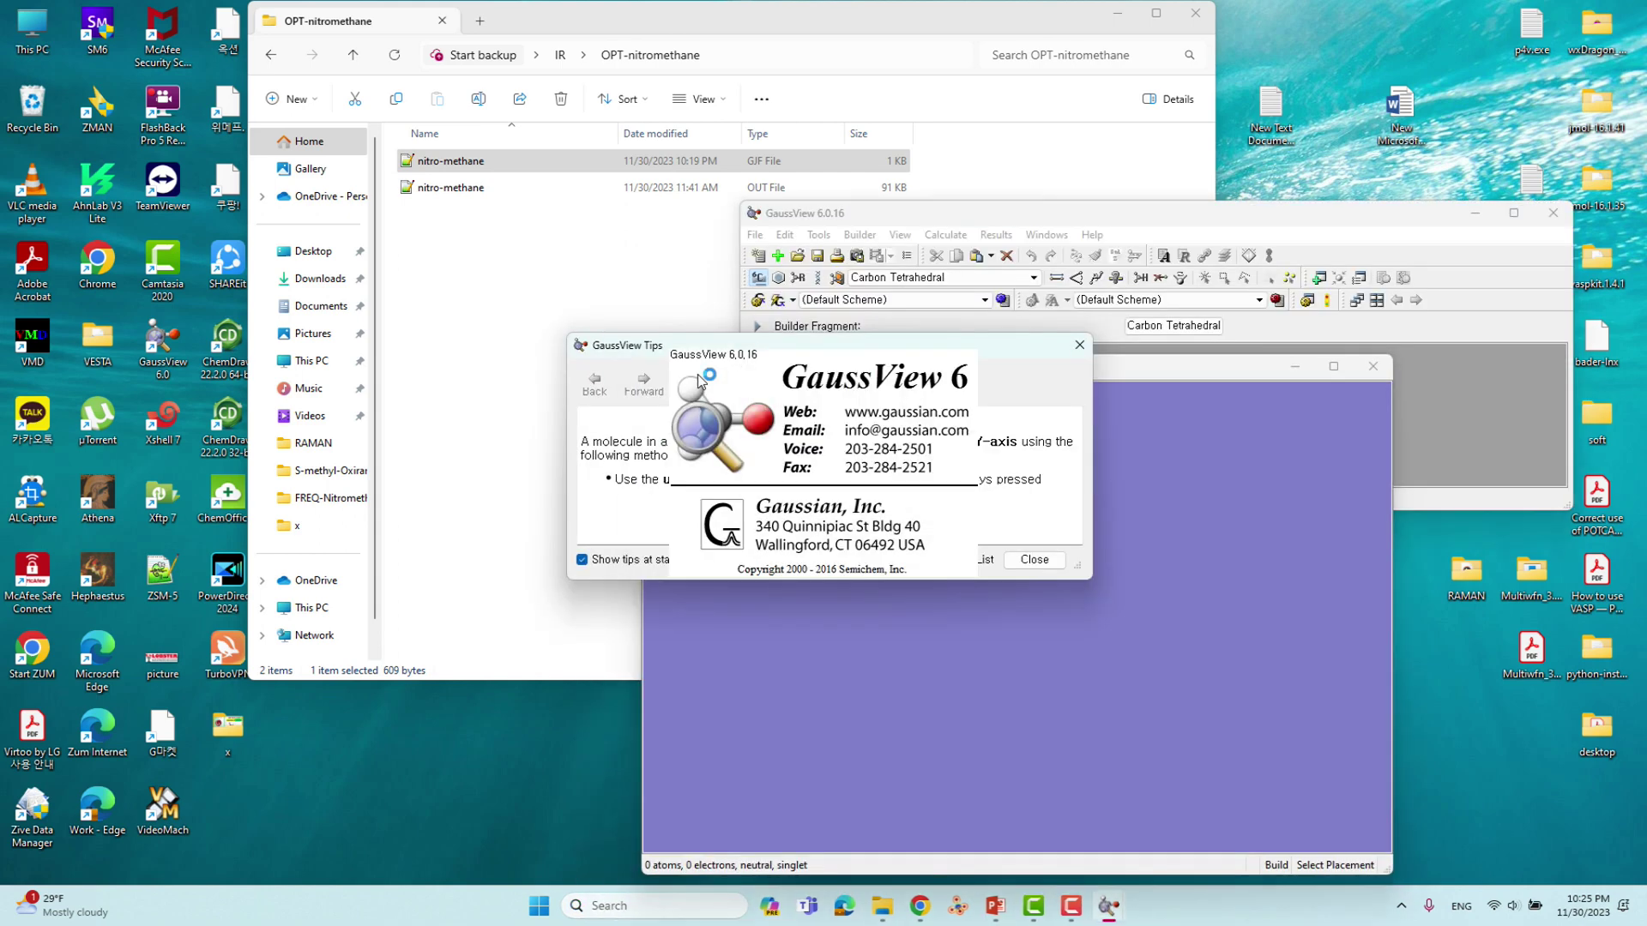
left_click(1295, 367)
left_click(455, 161)
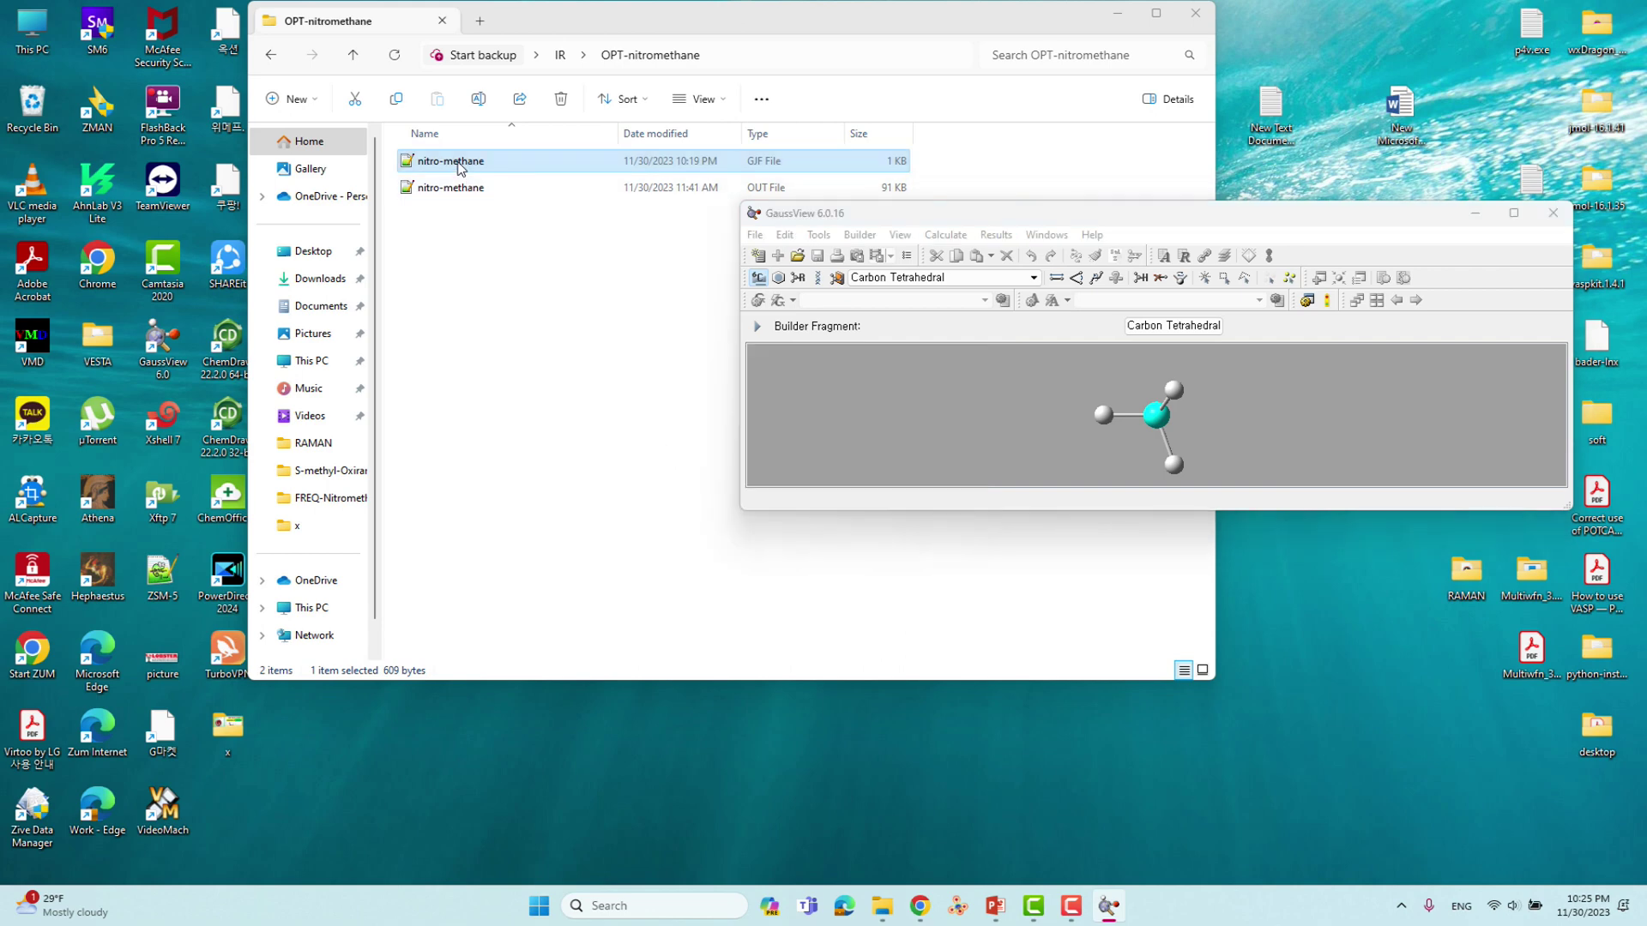
left_click_drag(461, 168, 973, 395)
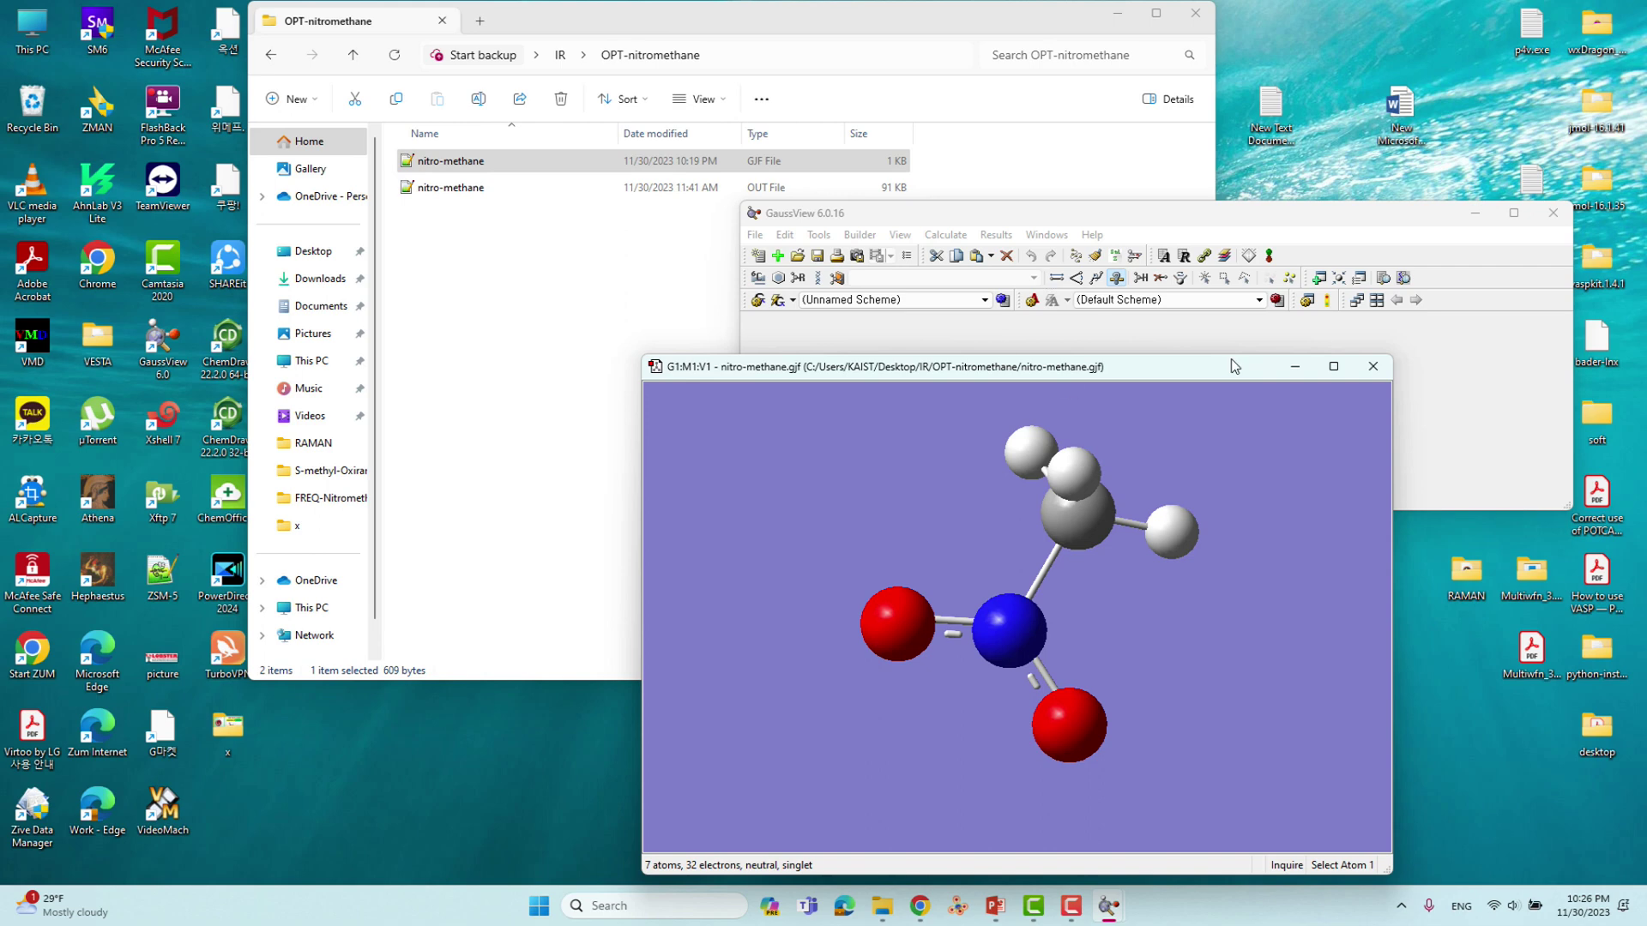
left_click_drag(940, 529, 1007, 528)
Step: Open the nitro-methane GJF input file in Notepad++
left_click(469, 171)
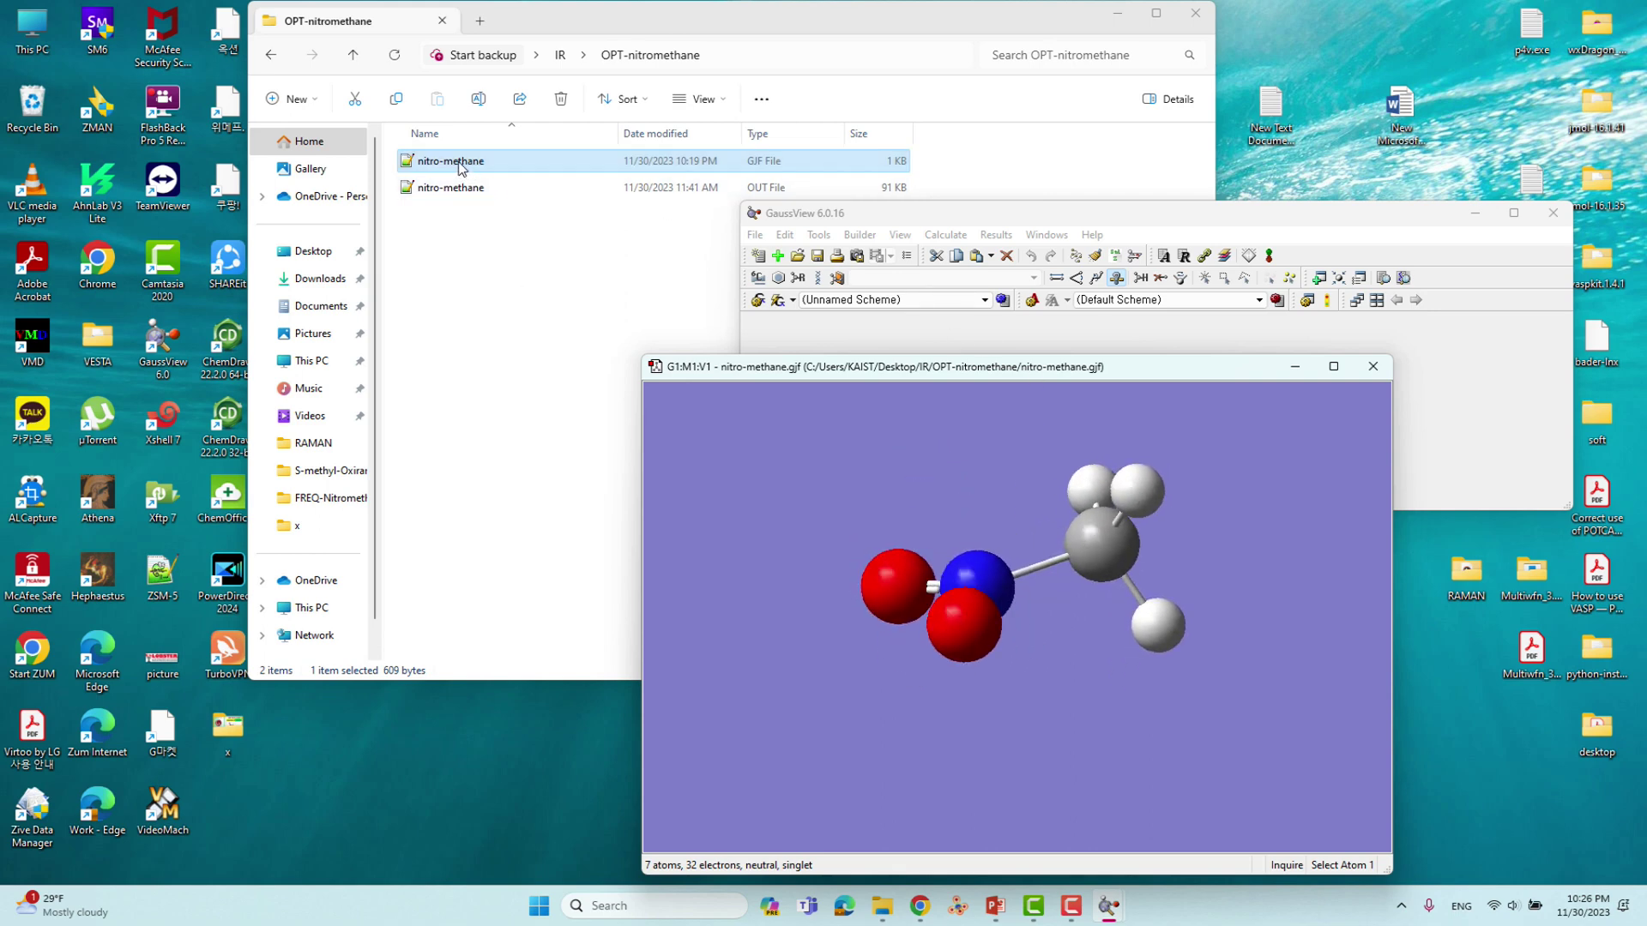
right_click(457, 168)
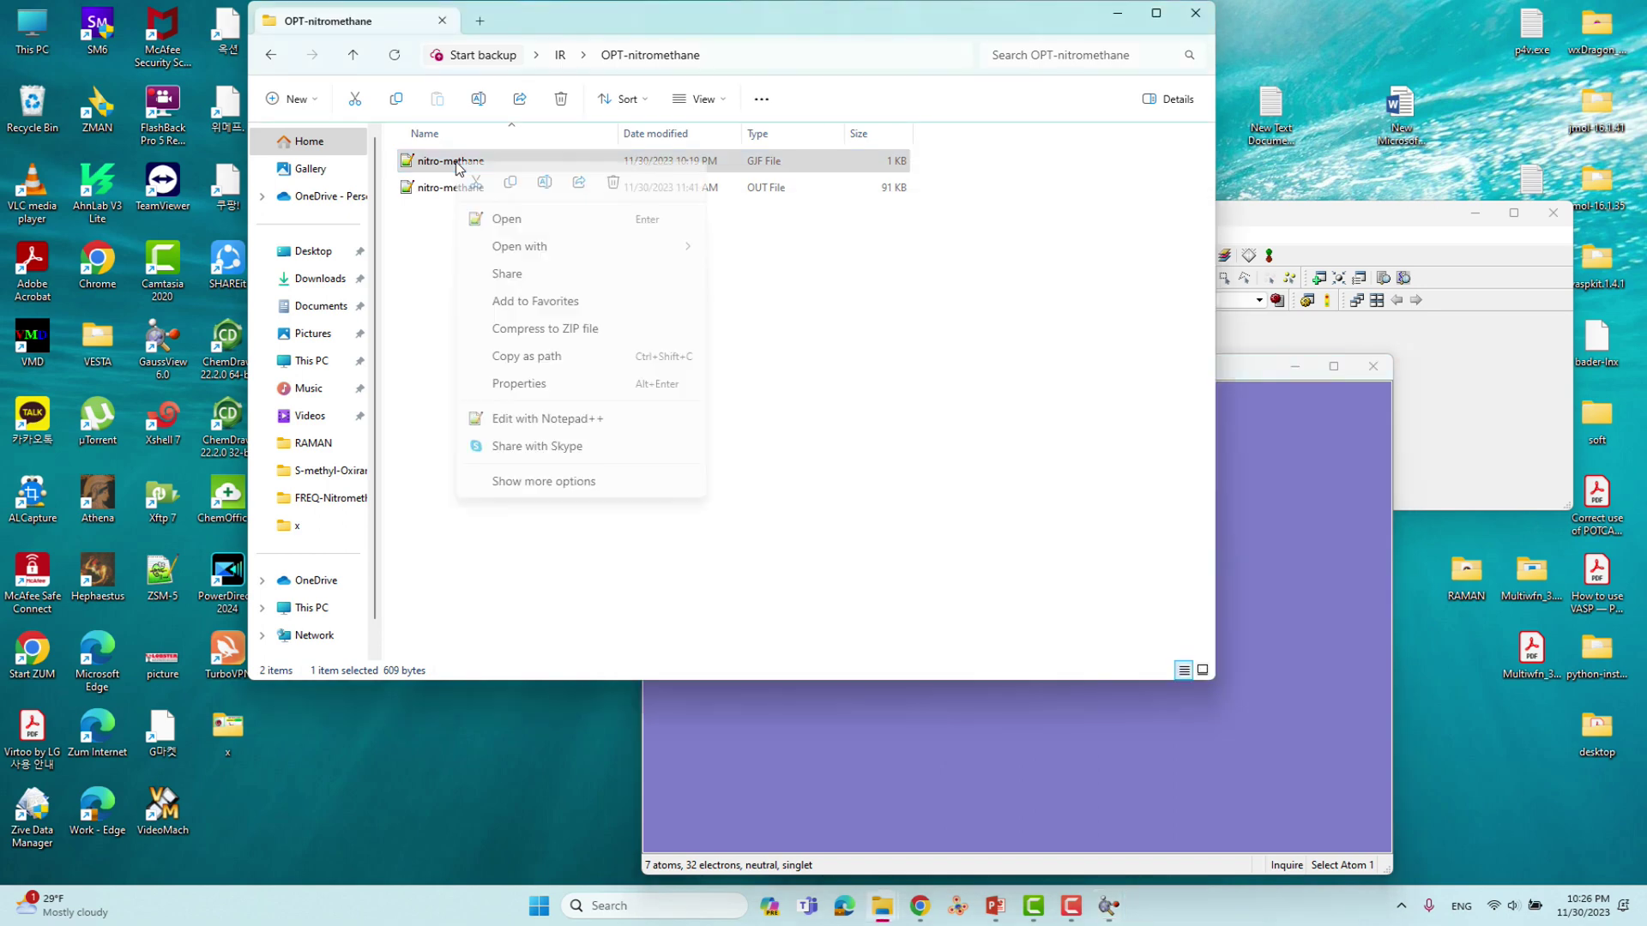
left_click(490, 221)
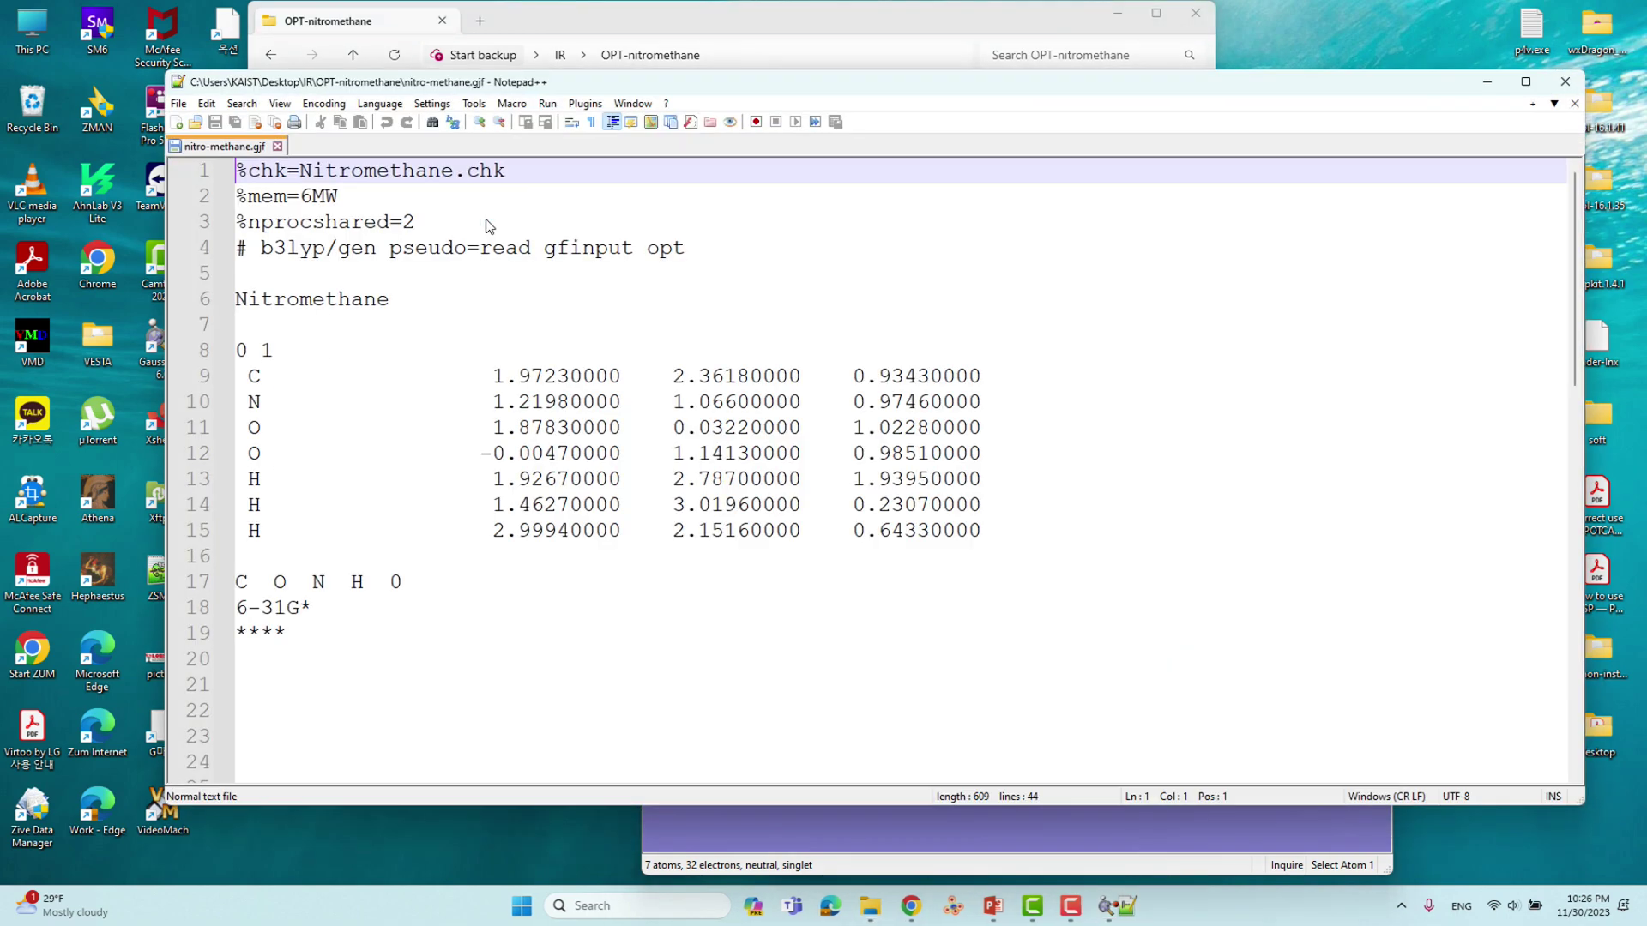
left_click_drag(539, 83, 704, 79)
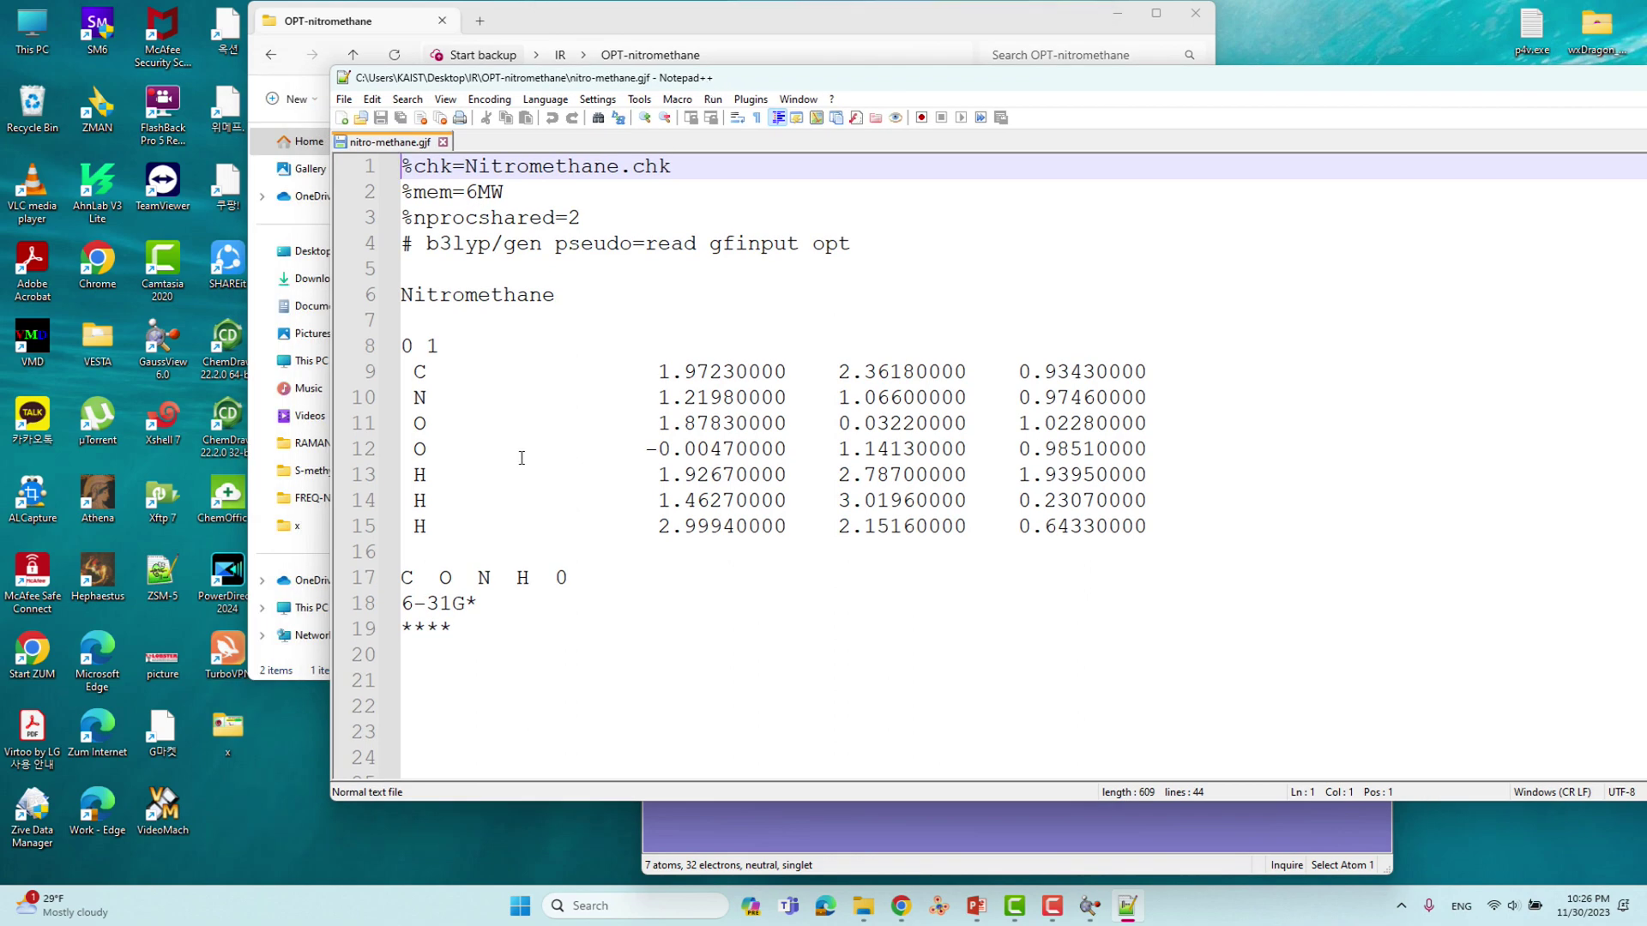
Step: Examine the checkpoint, memory and processor lines and the b3lyp/gen optimization route line of the input file
left_click_drag(401, 166, 461, 169)
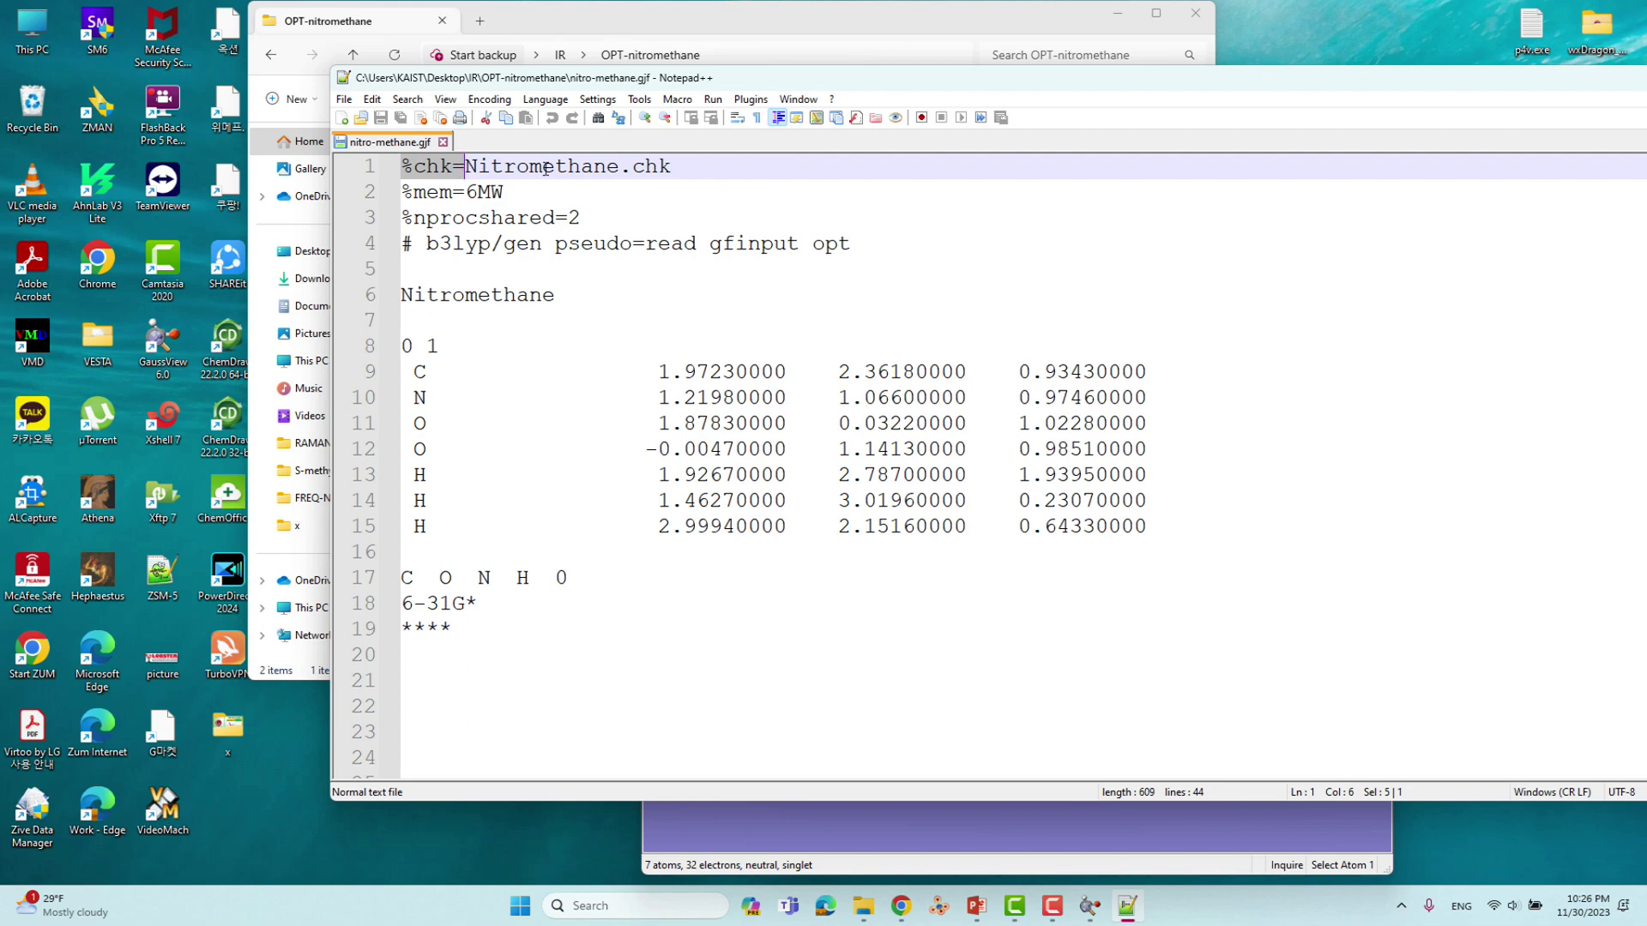
left_click(676, 169)
left_click_drag(676, 169, 596, 219)
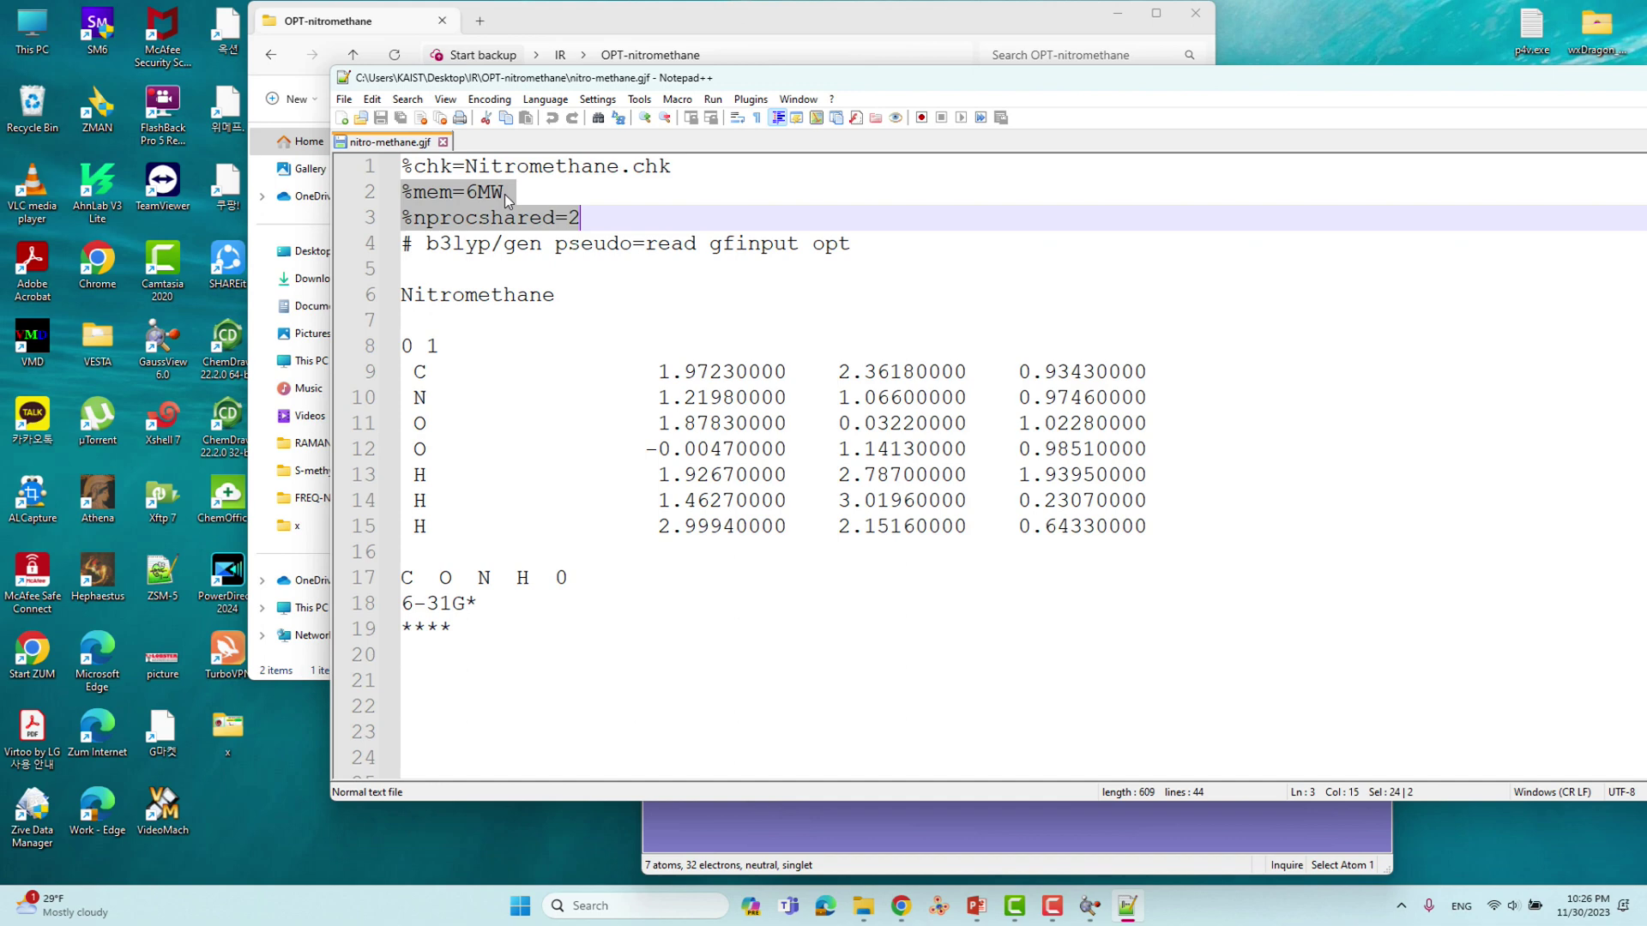
left_click_drag(494, 244, 426, 245)
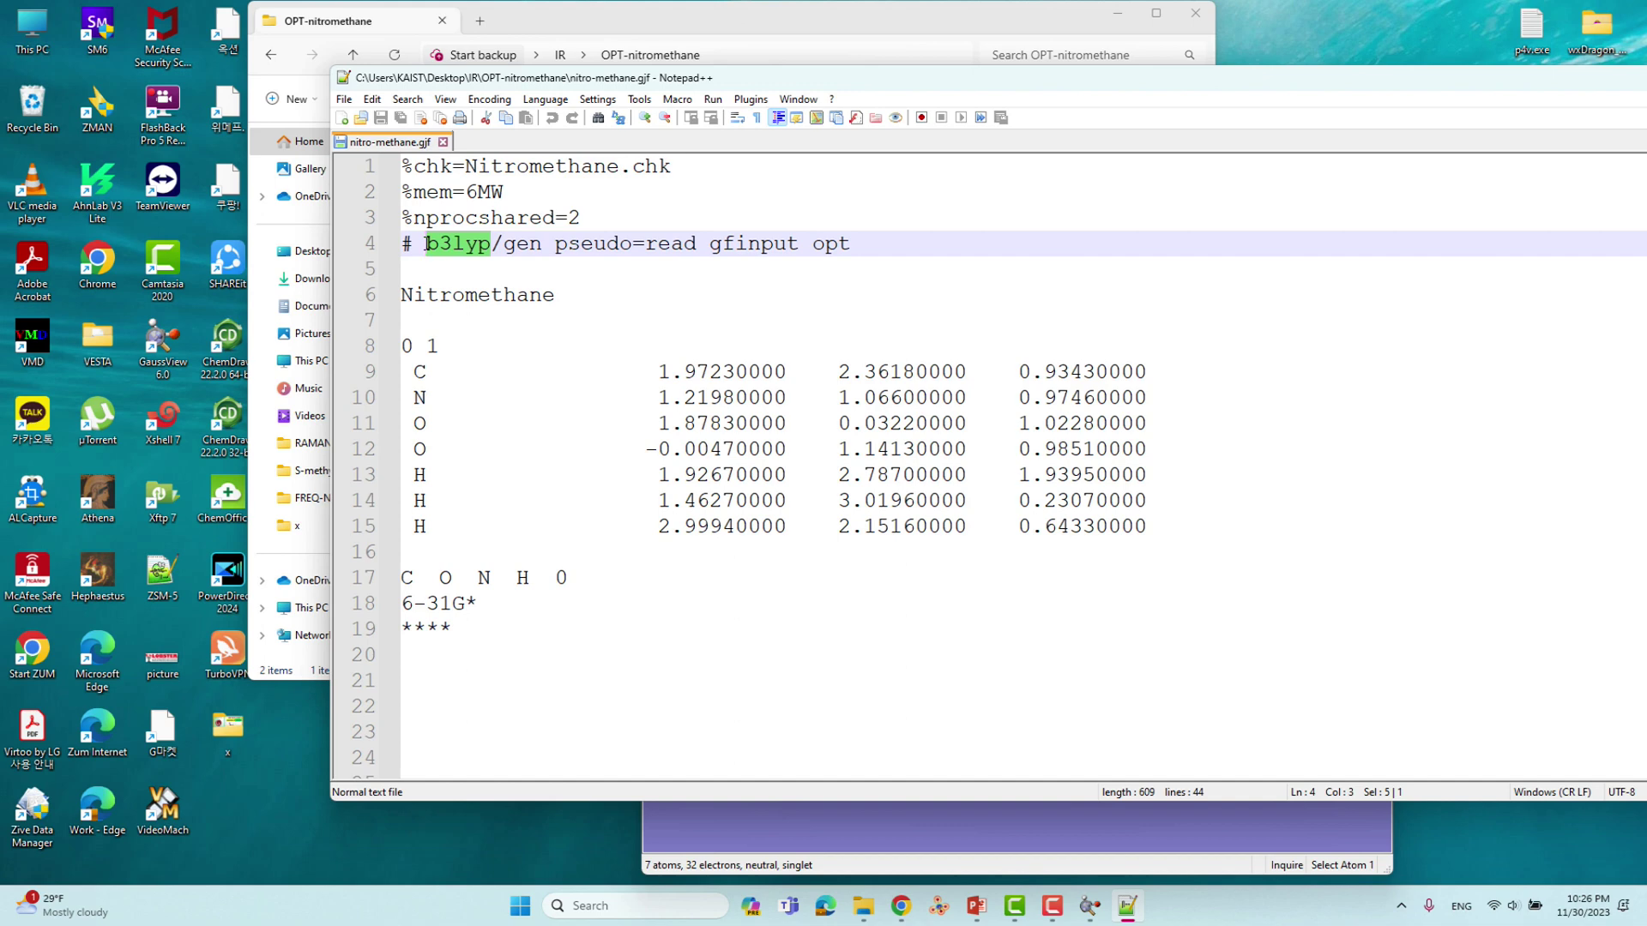
left_click_drag(504, 245, 850, 245)
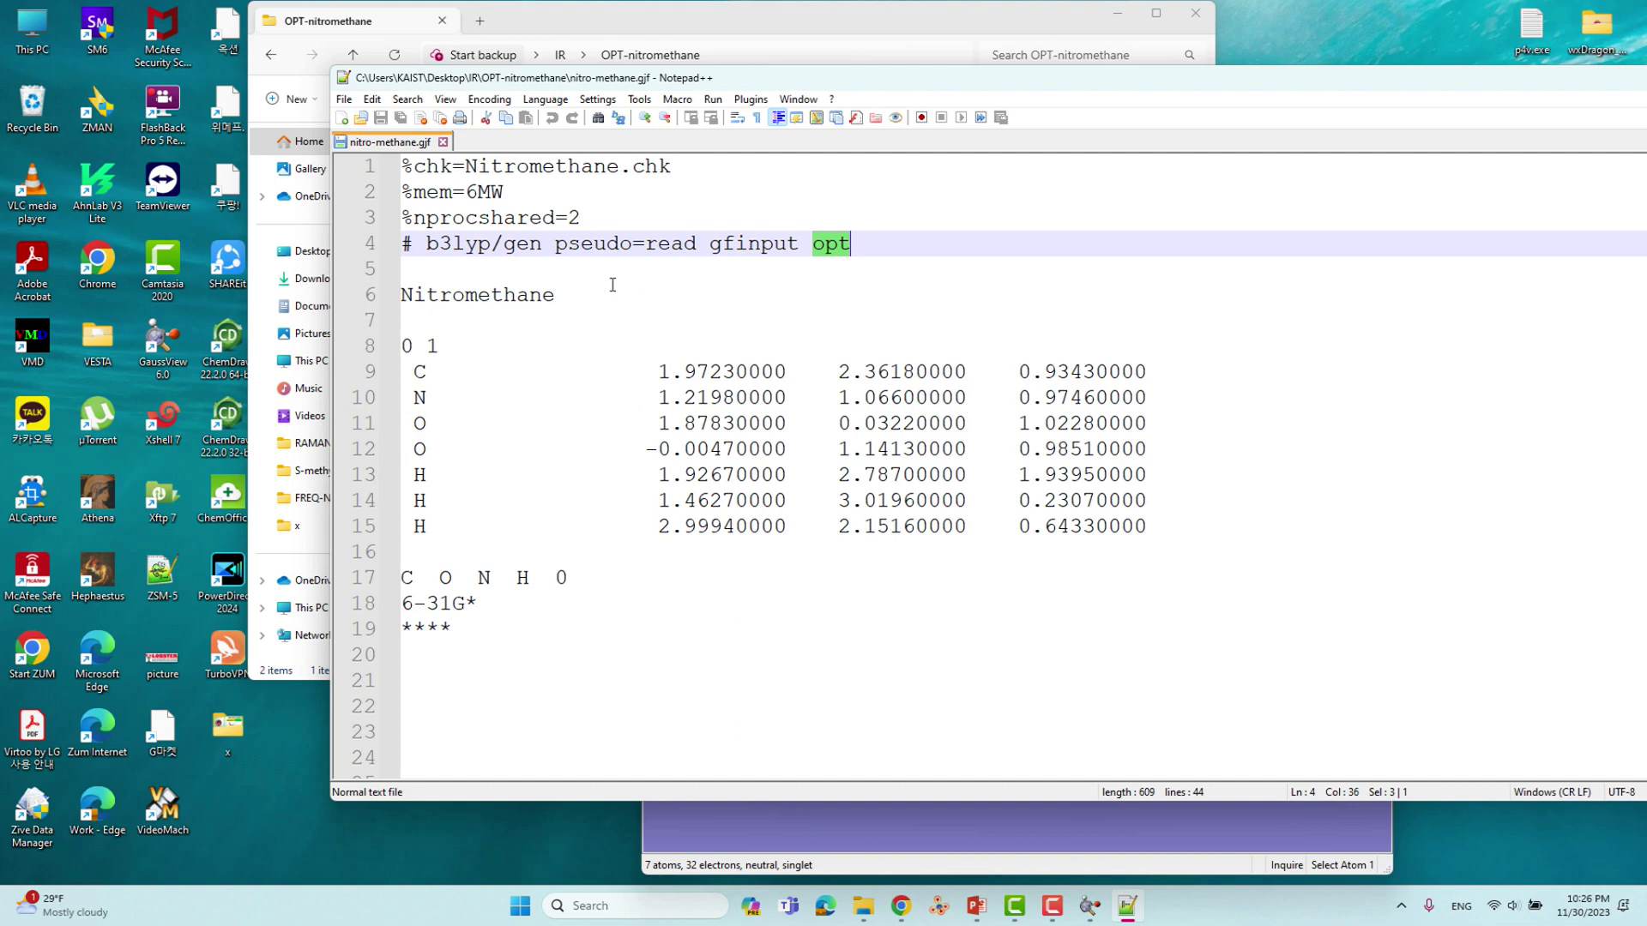
Step: Review the title line, charge and multiplicity, atomic coordinates and the blank separator lines of the input file
left_click(568, 295)
left_click(446, 271)
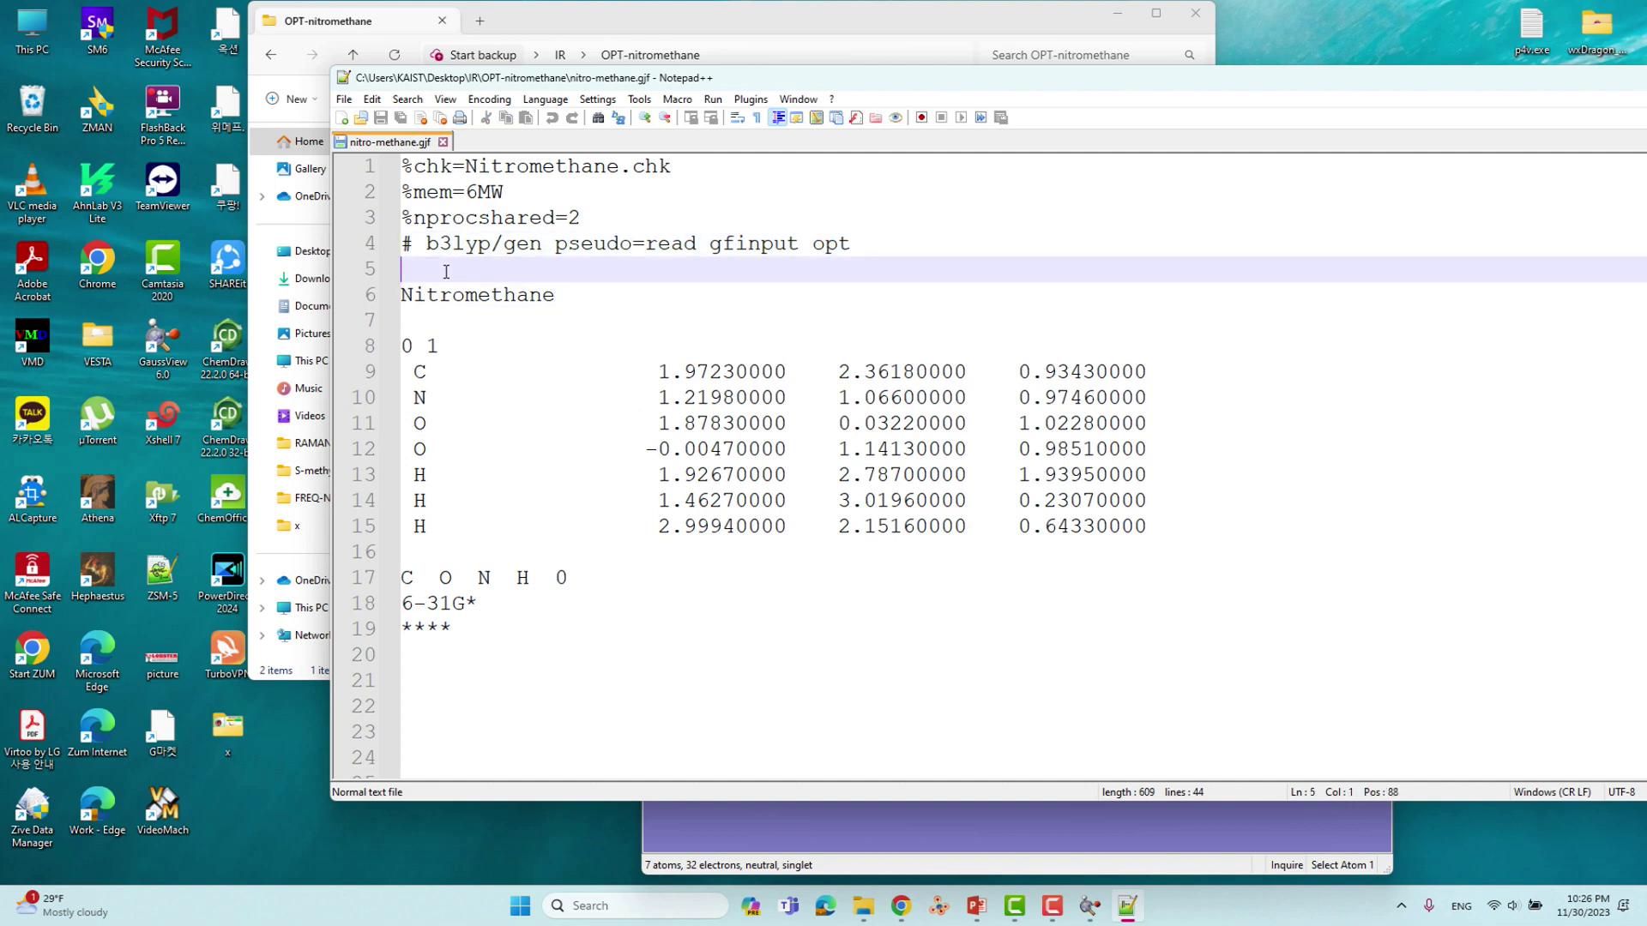
double_click(553, 296)
left_click(411, 321)
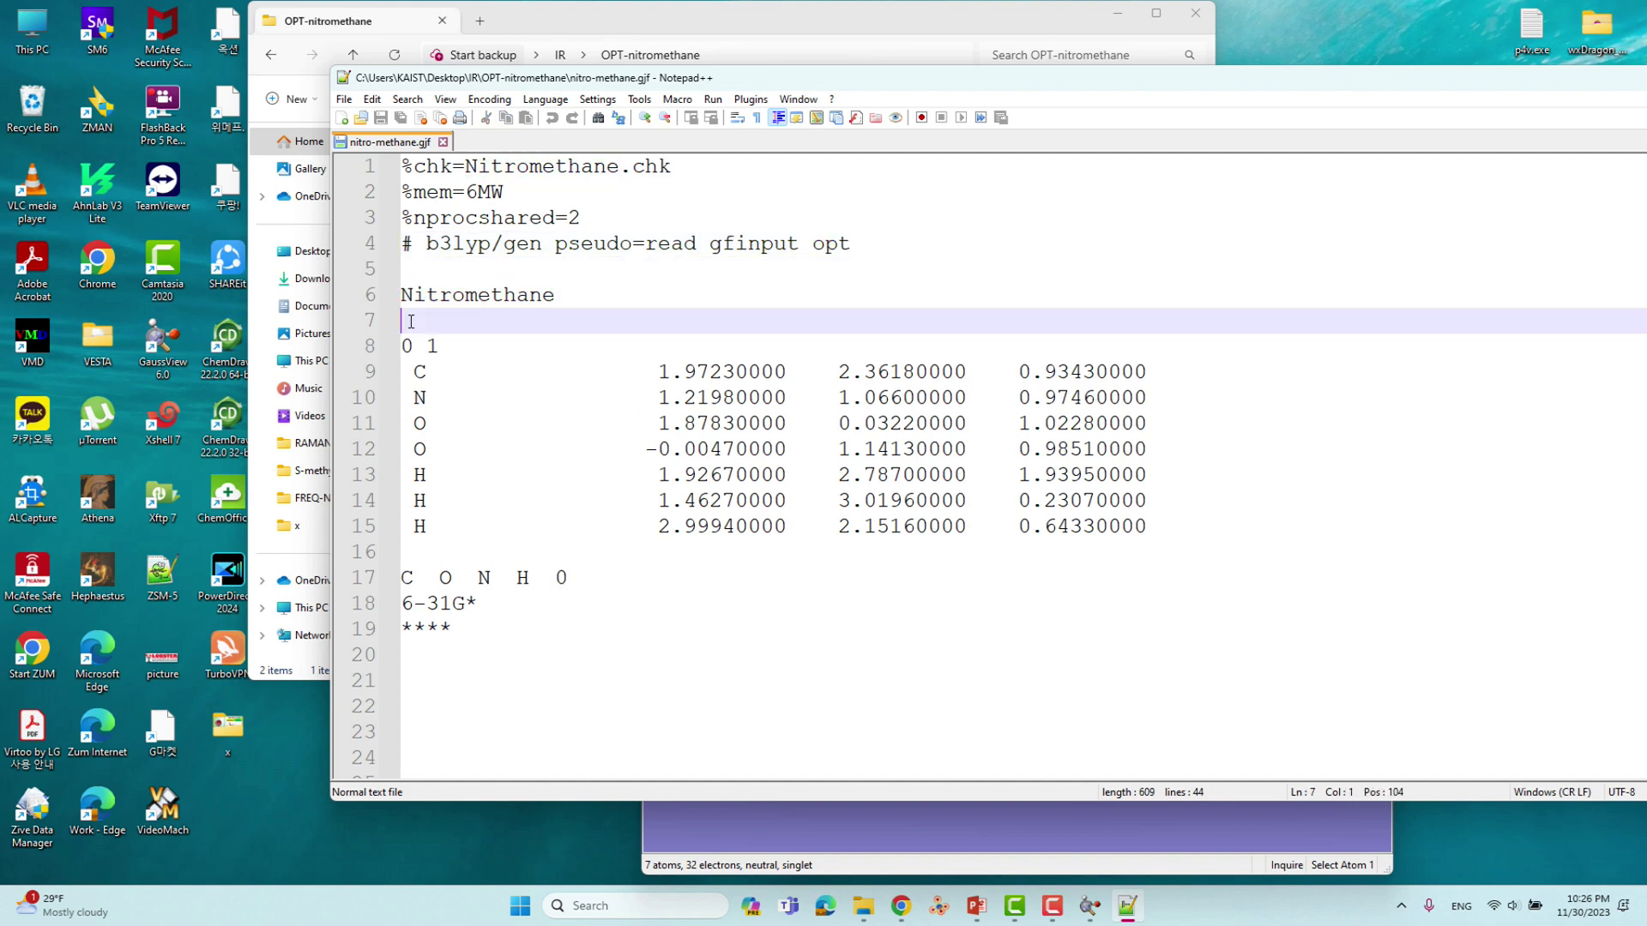
left_click_drag(413, 346, 402, 346)
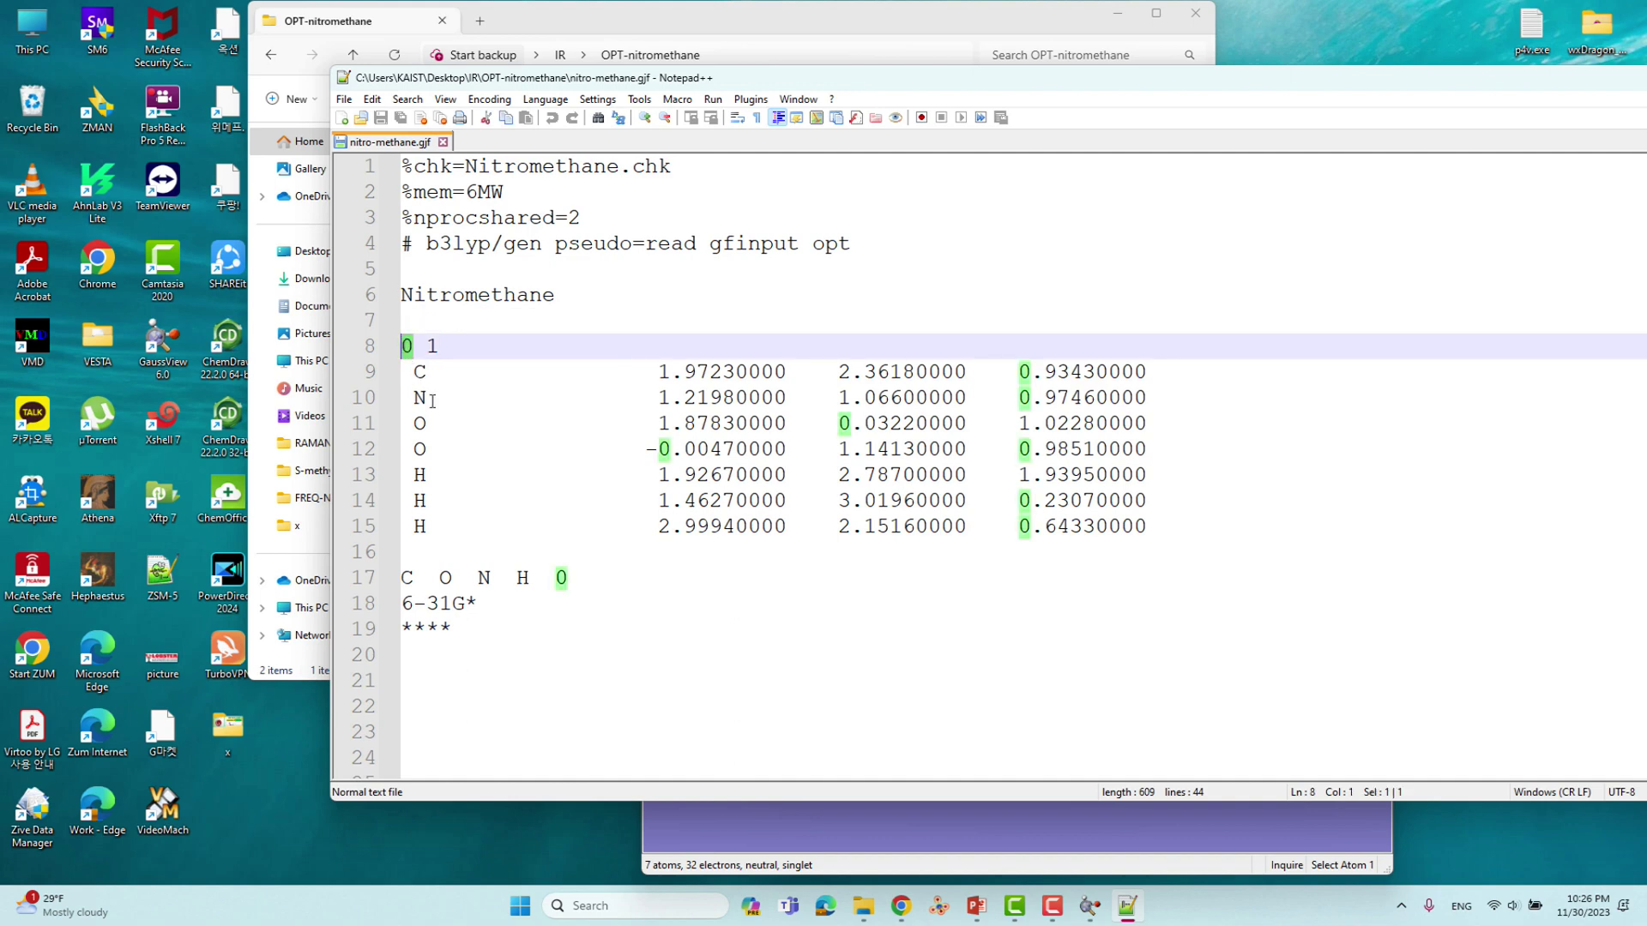
double_click(433, 346)
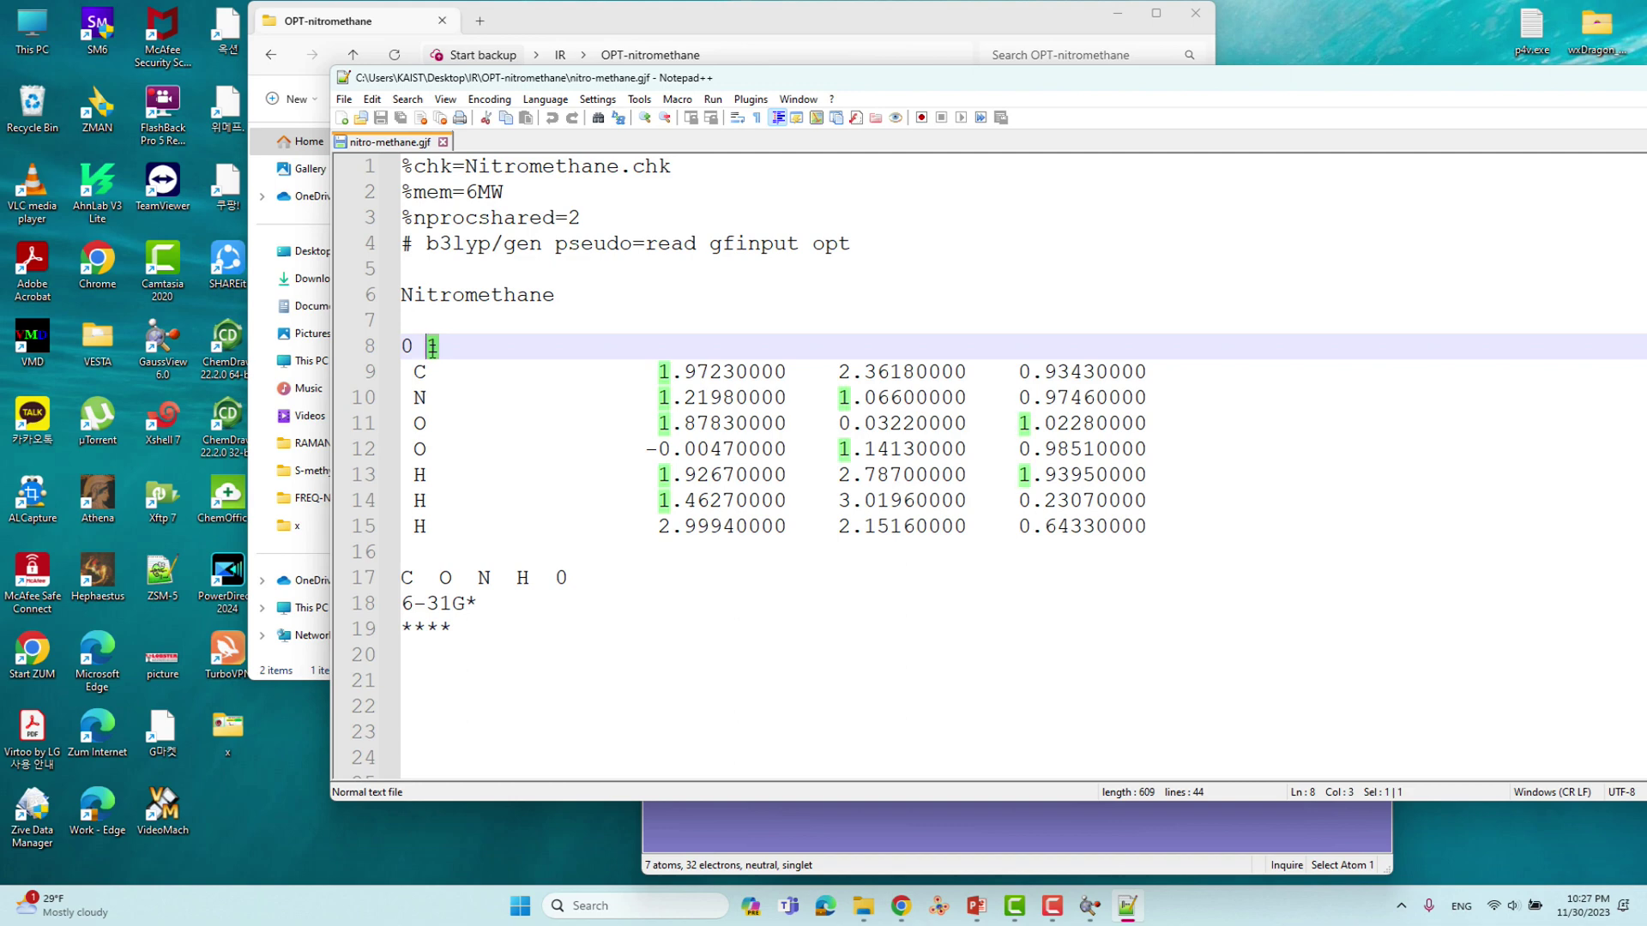
left_click(410, 373)
left_click(394, 378)
left_click_drag(409, 378, 1181, 533)
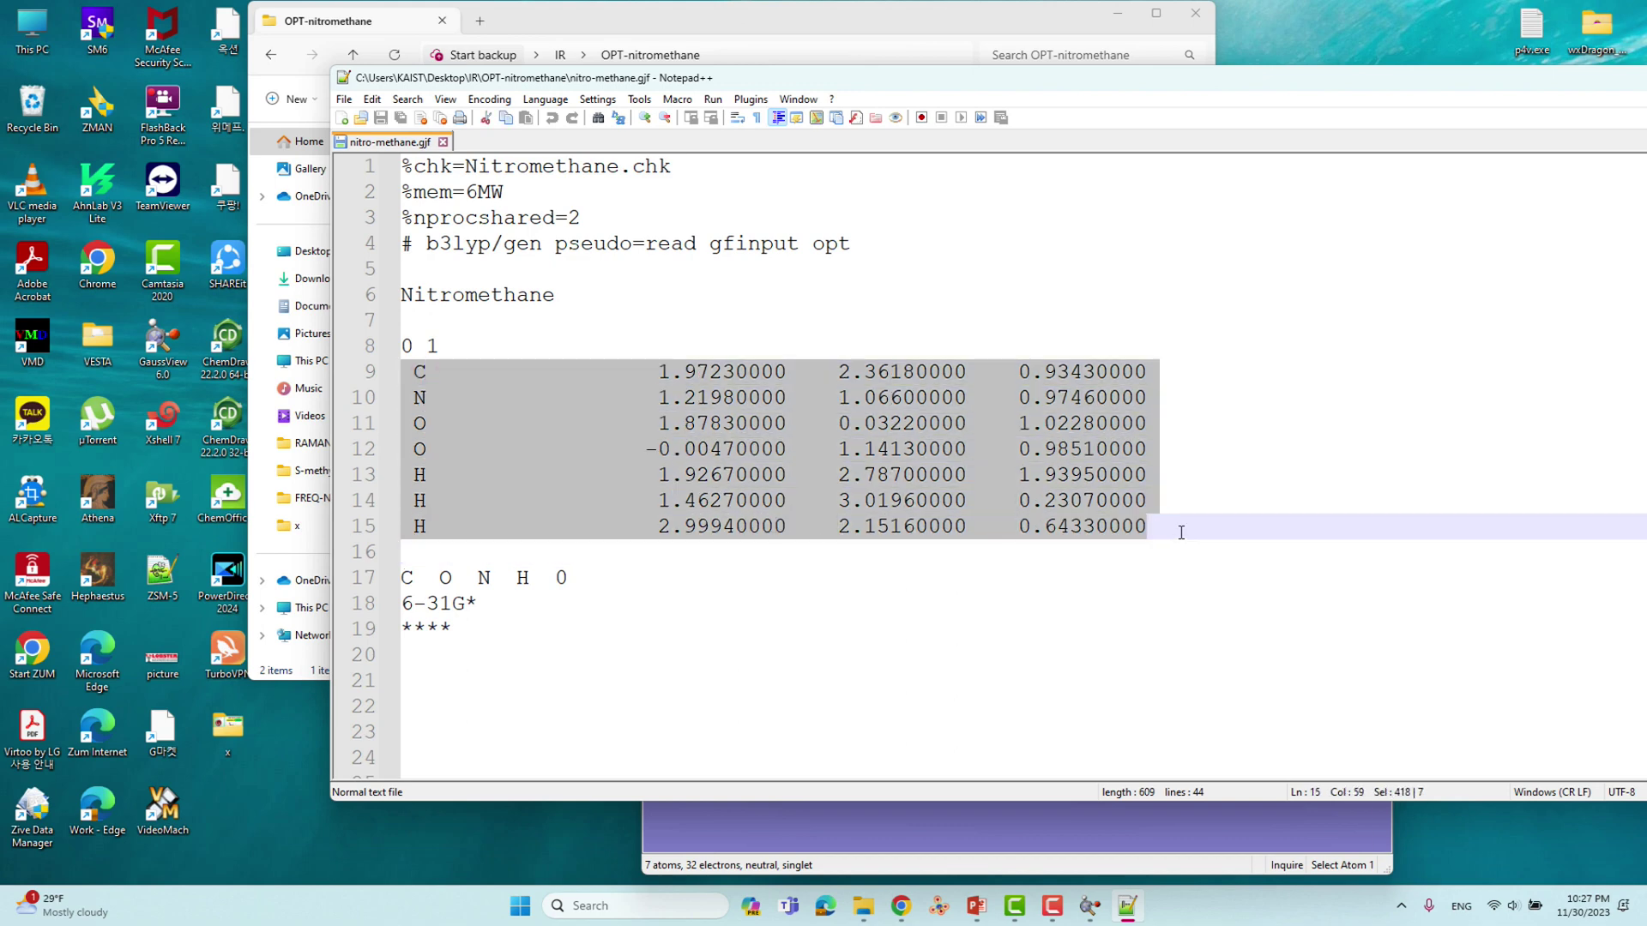
left_click(419, 554)
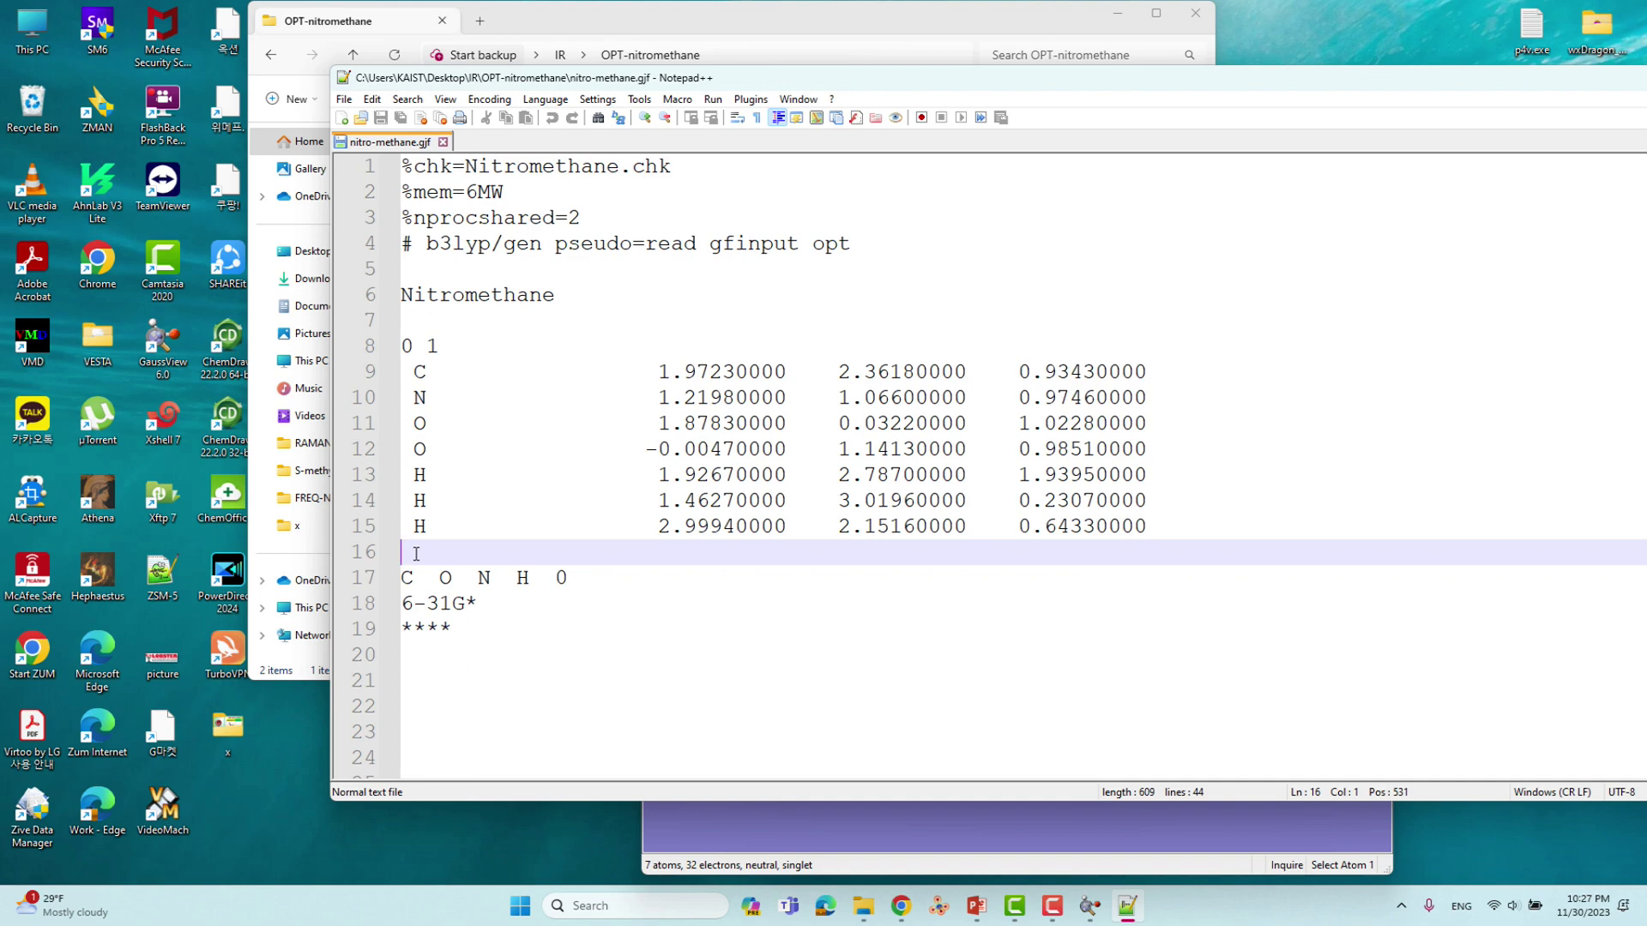
Step: Examine the basis set section: the element list, the 6-31G* basis line and the asterisk terminator
left_click_drag(402, 578, 530, 580)
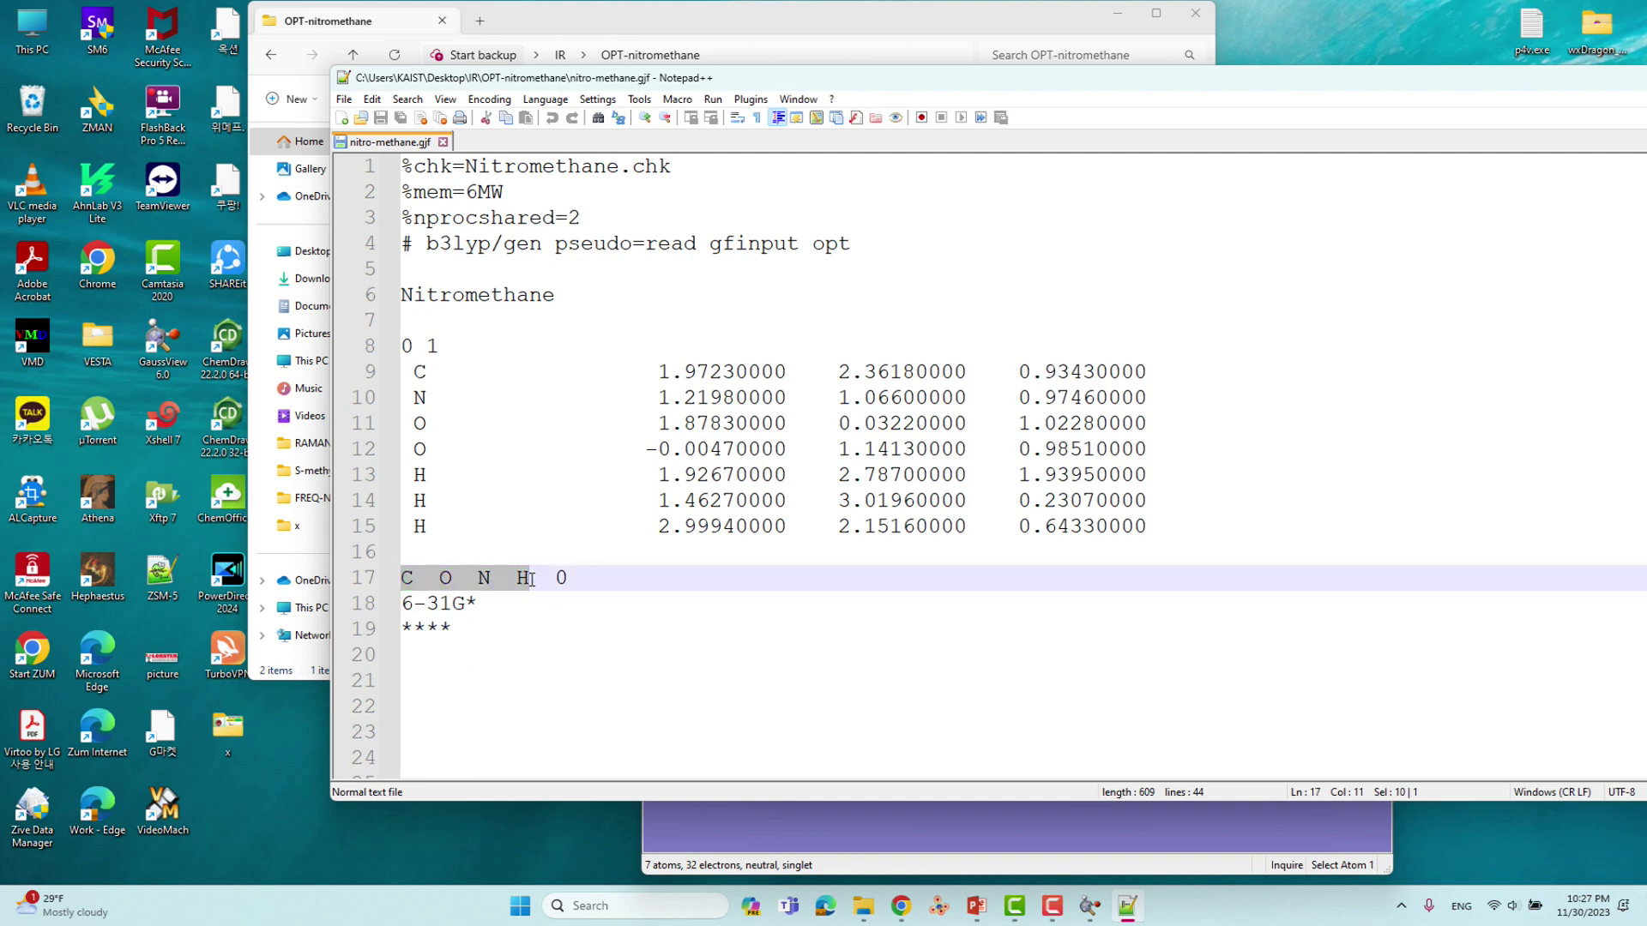
double_click(562, 578)
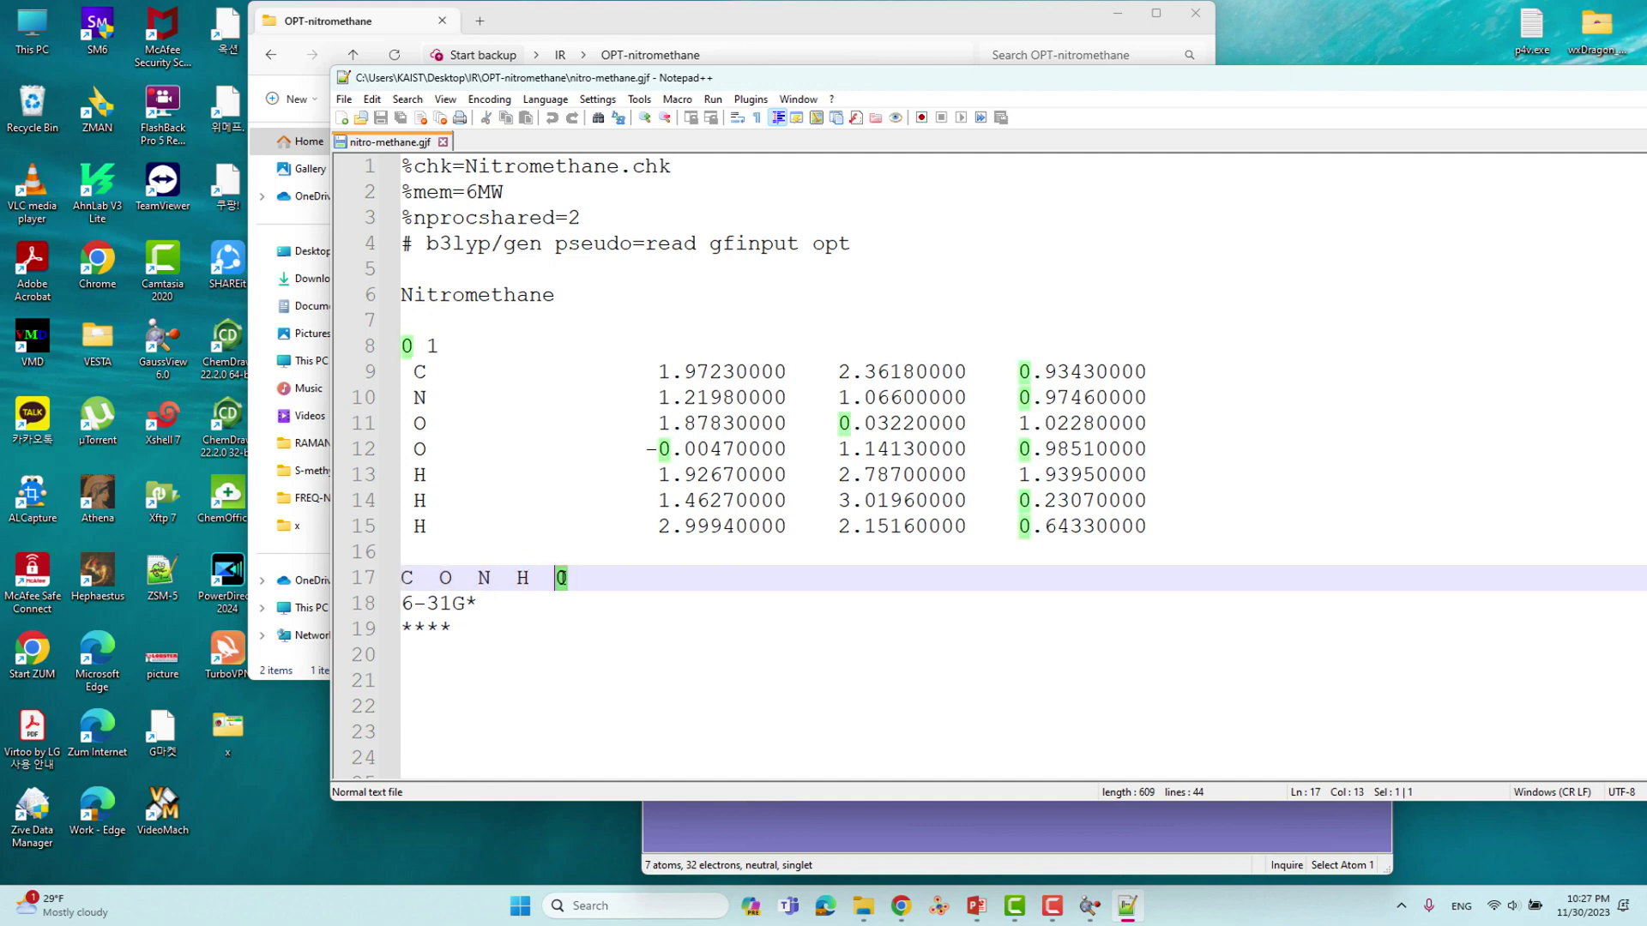
left_click(495, 600)
left_click_drag(495, 600, 374, 602)
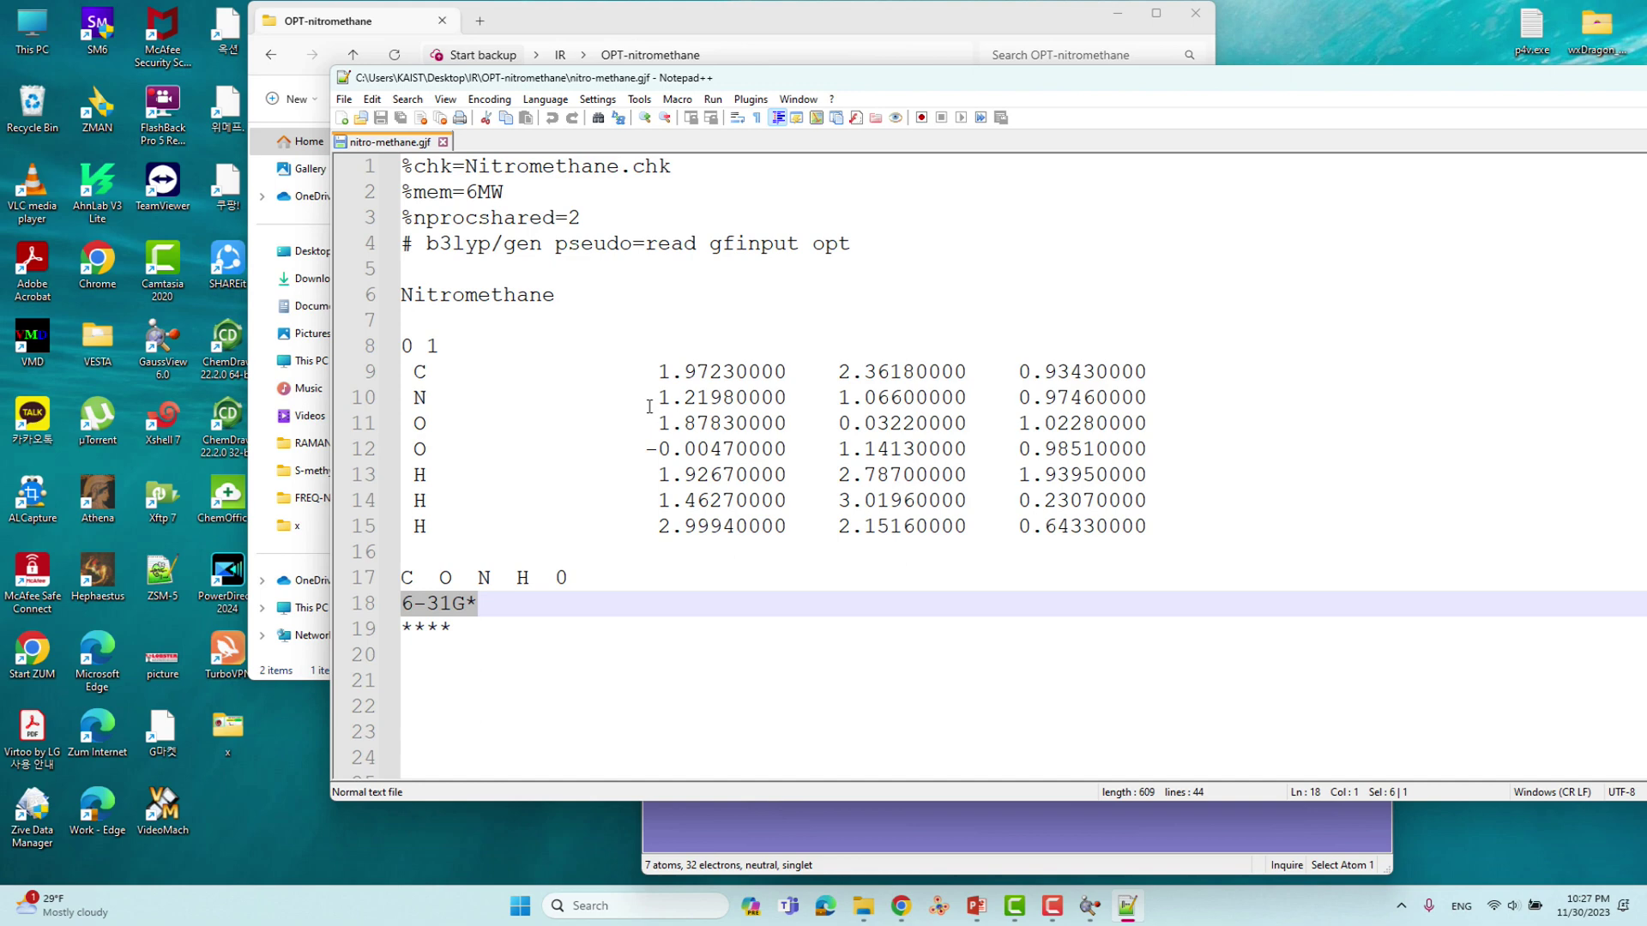
left_click_drag(464, 625, 401, 624)
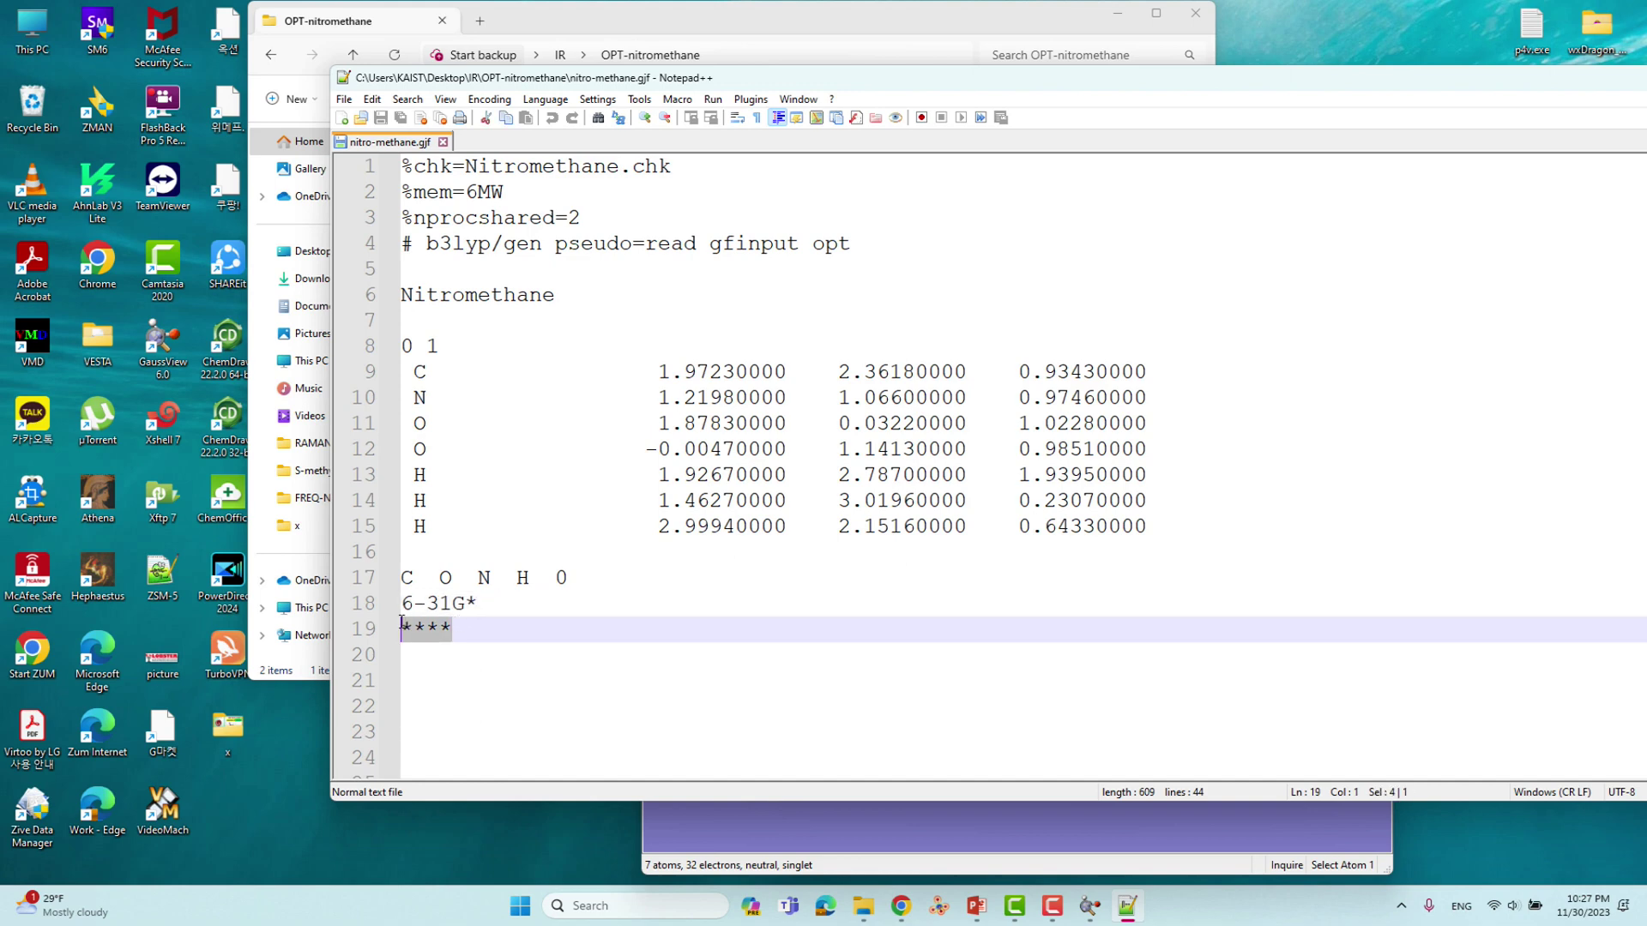
Step: Insert five blank lines after the asterisk line ending the basis set section and save the input file
left_click(463, 629)
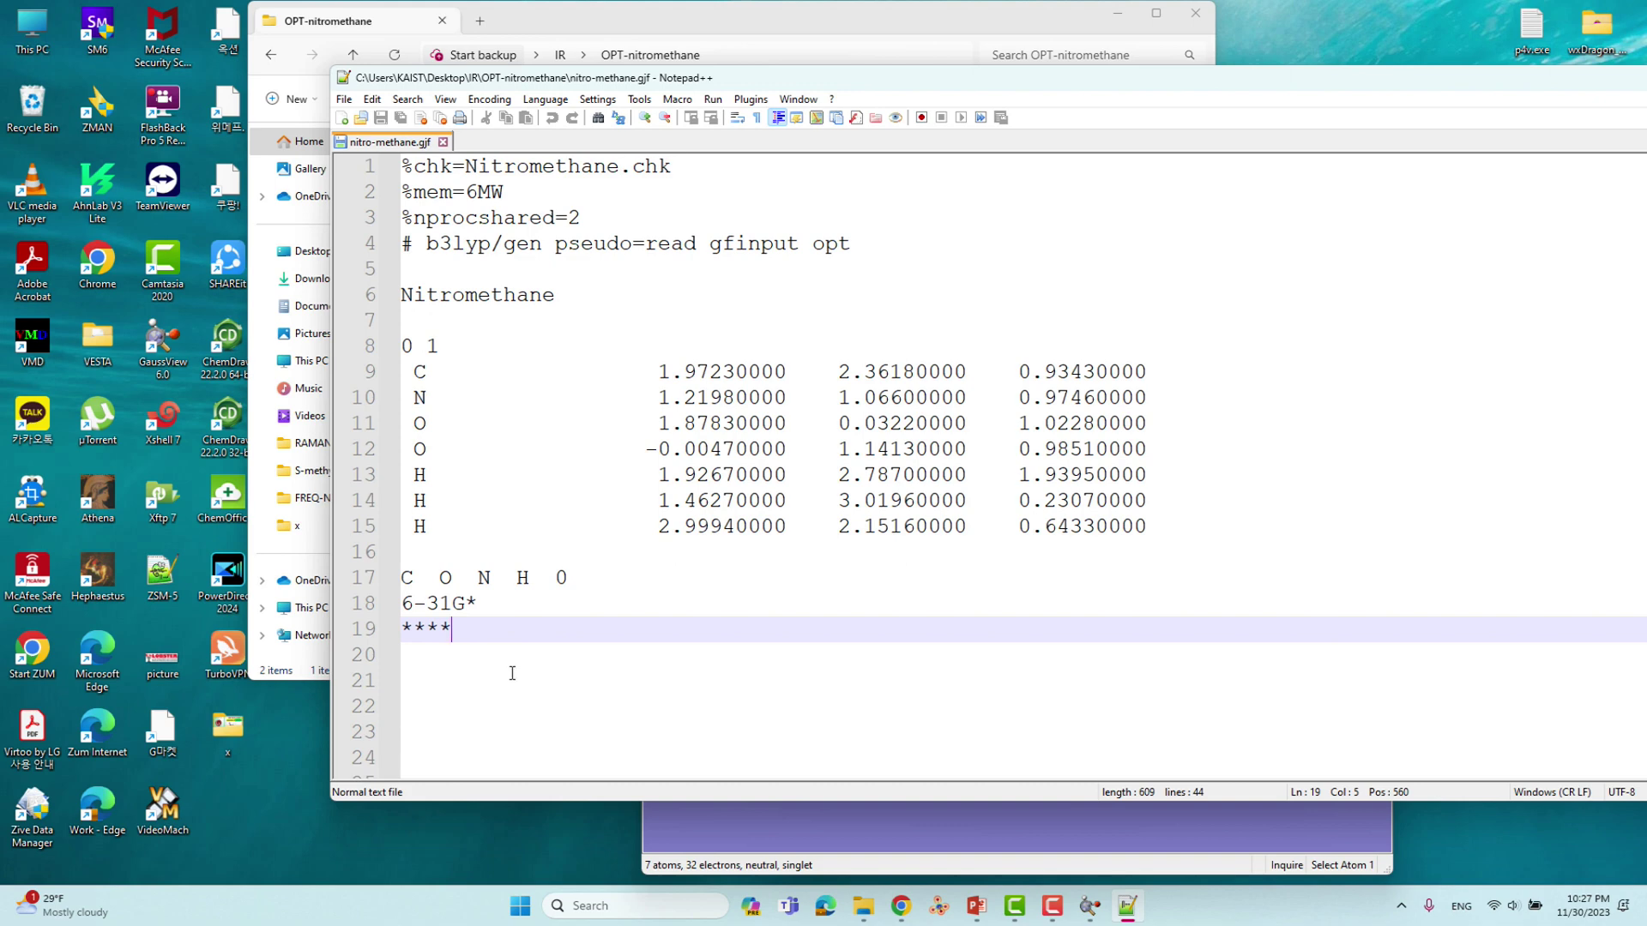
key("Return")
key("Return")
key("Return")
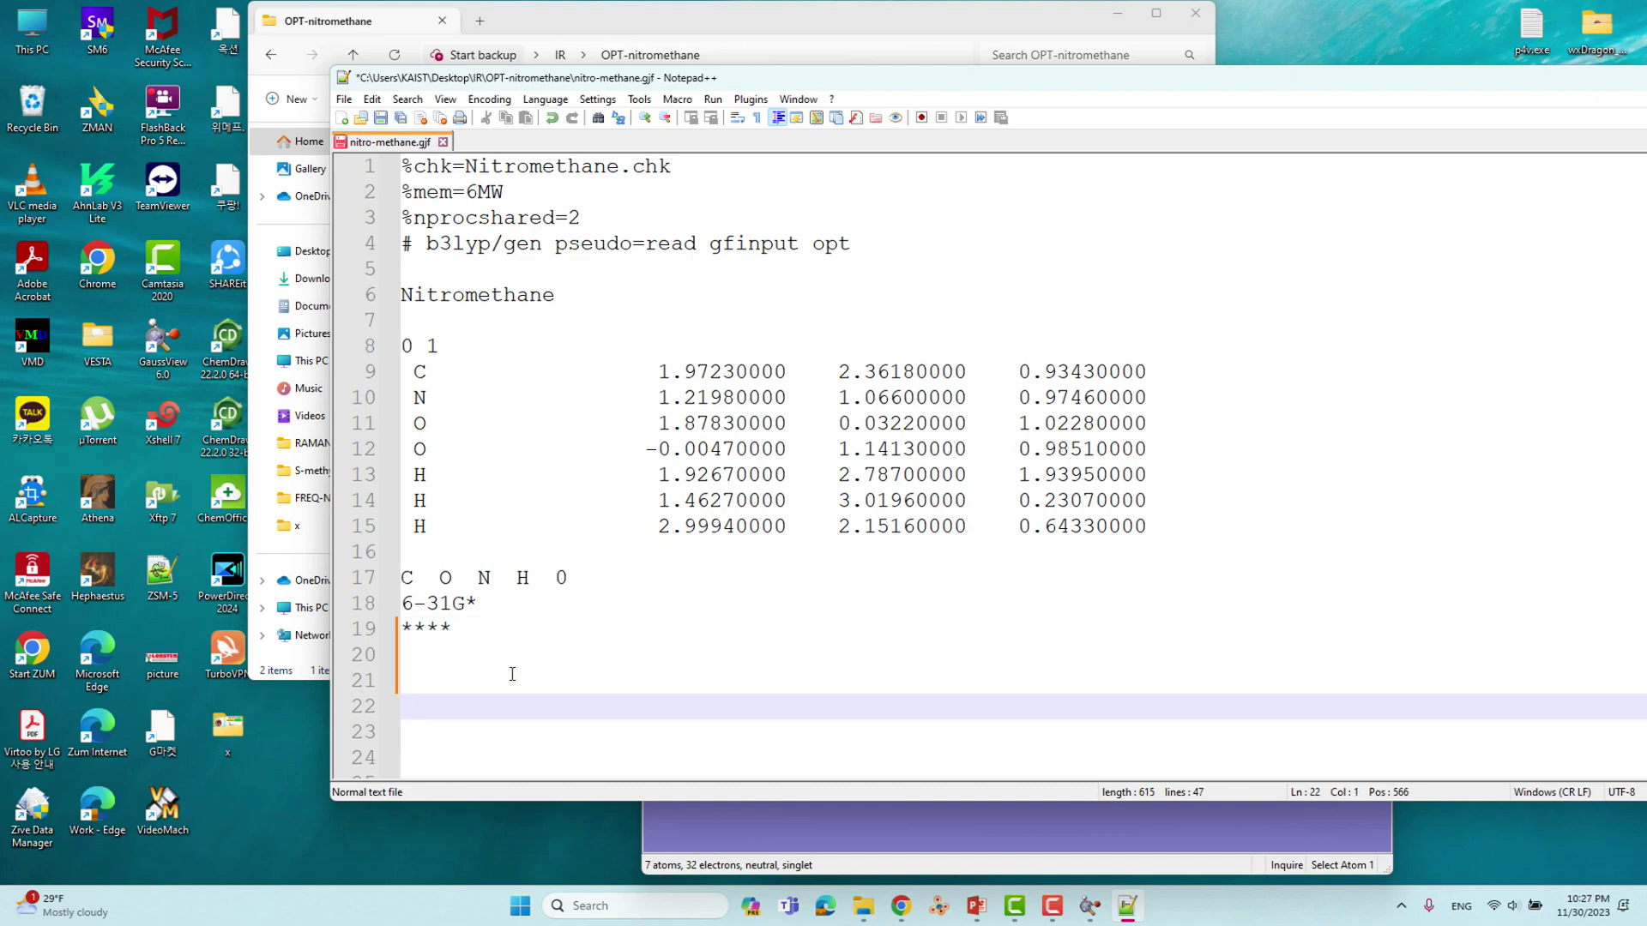
key("Return")
key("Return")
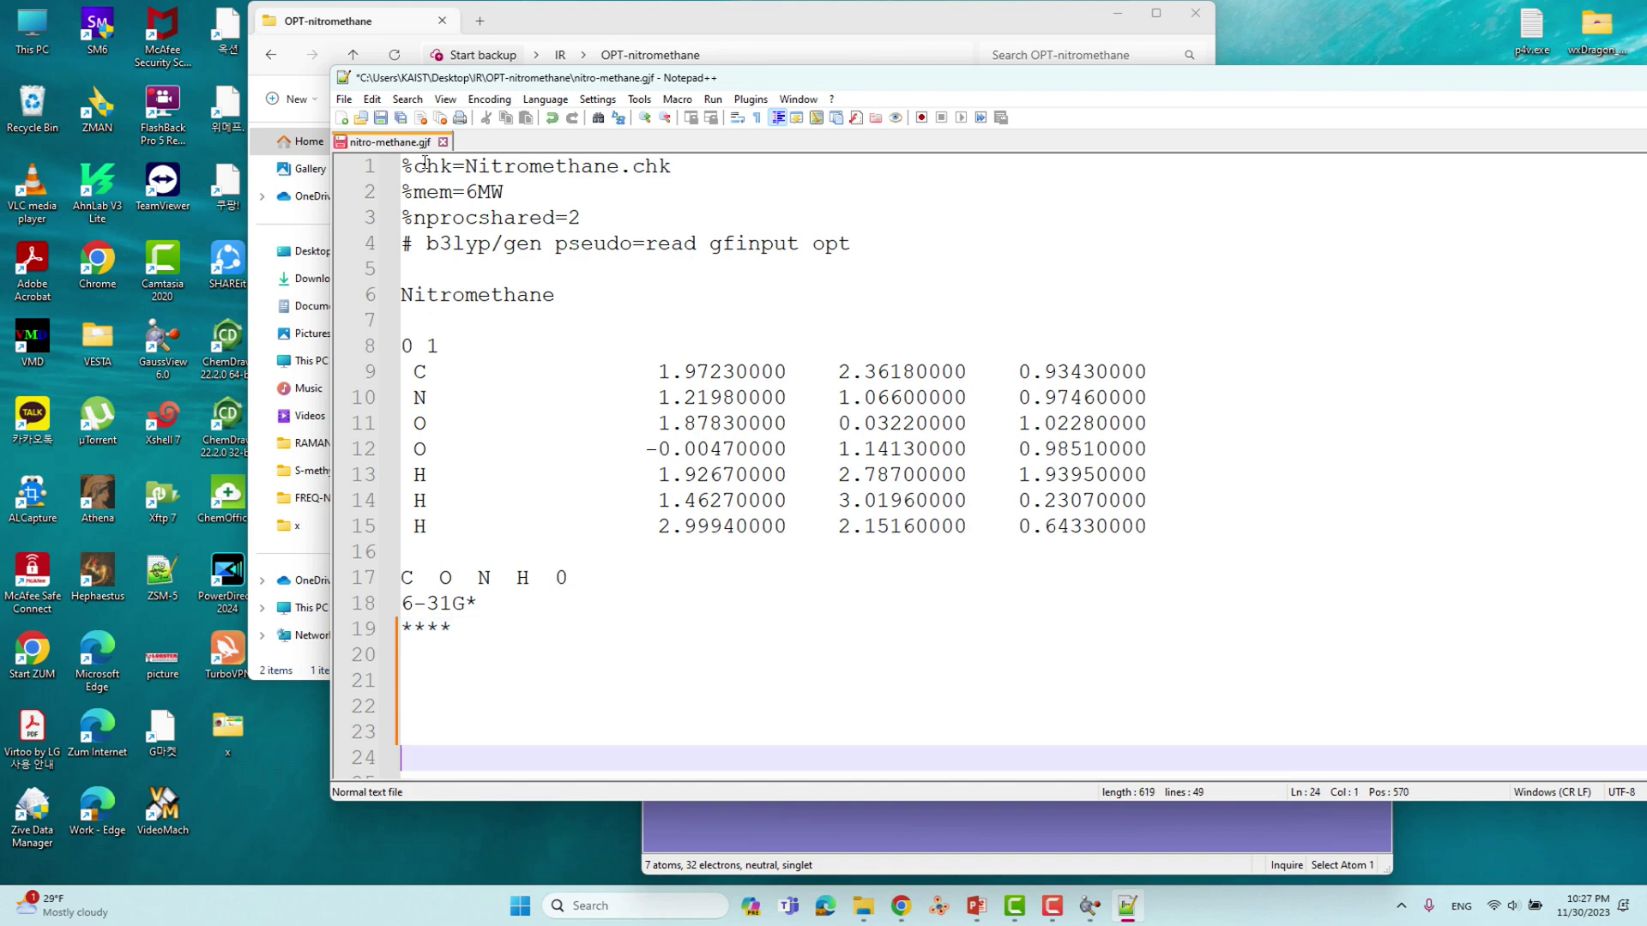
left_click(380, 117)
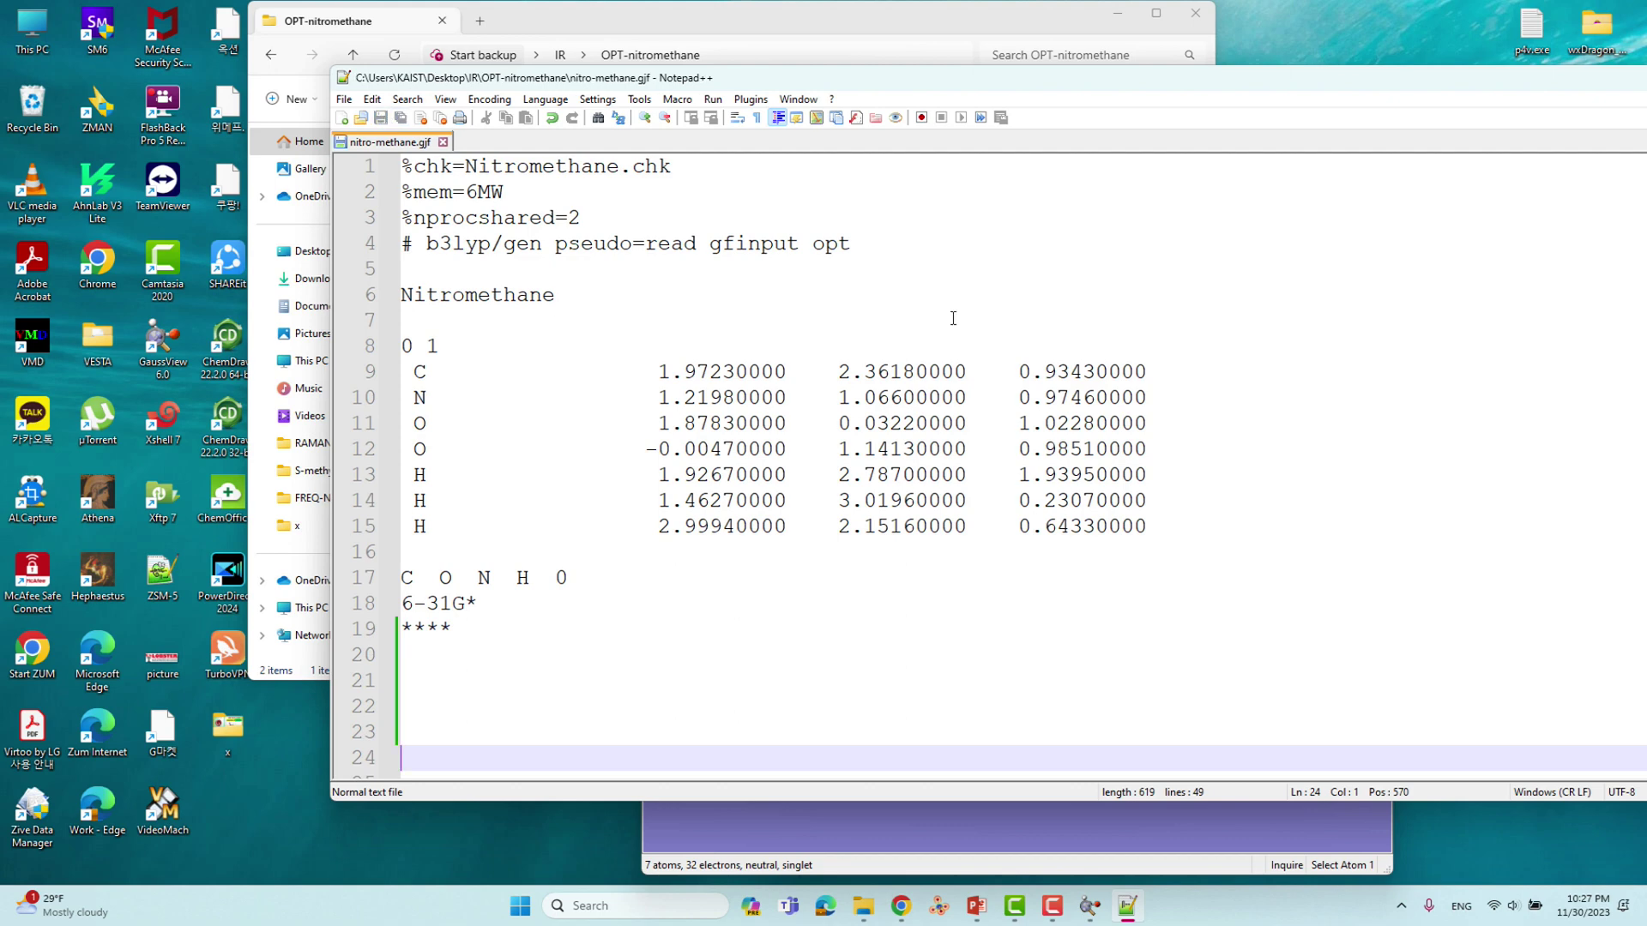
Step: Close Notepad++, the nitromethane molecule view and GaussView
double_click(1487, 81)
left_click(1455, 111)
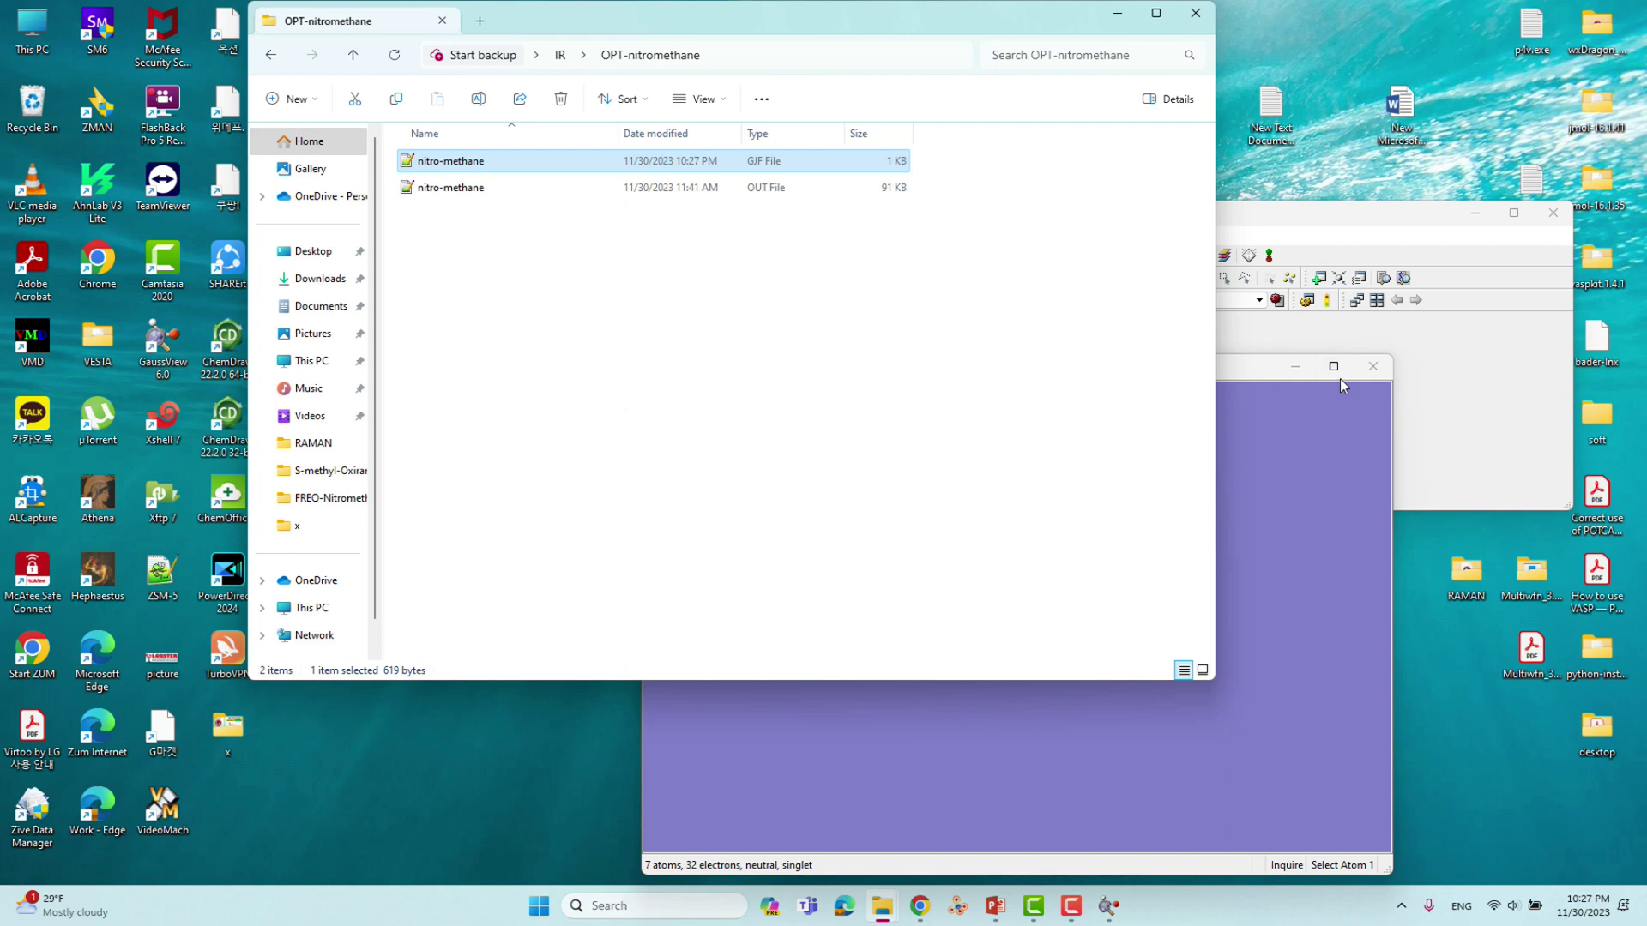
left_click(1373, 367)
left_click(1553, 213)
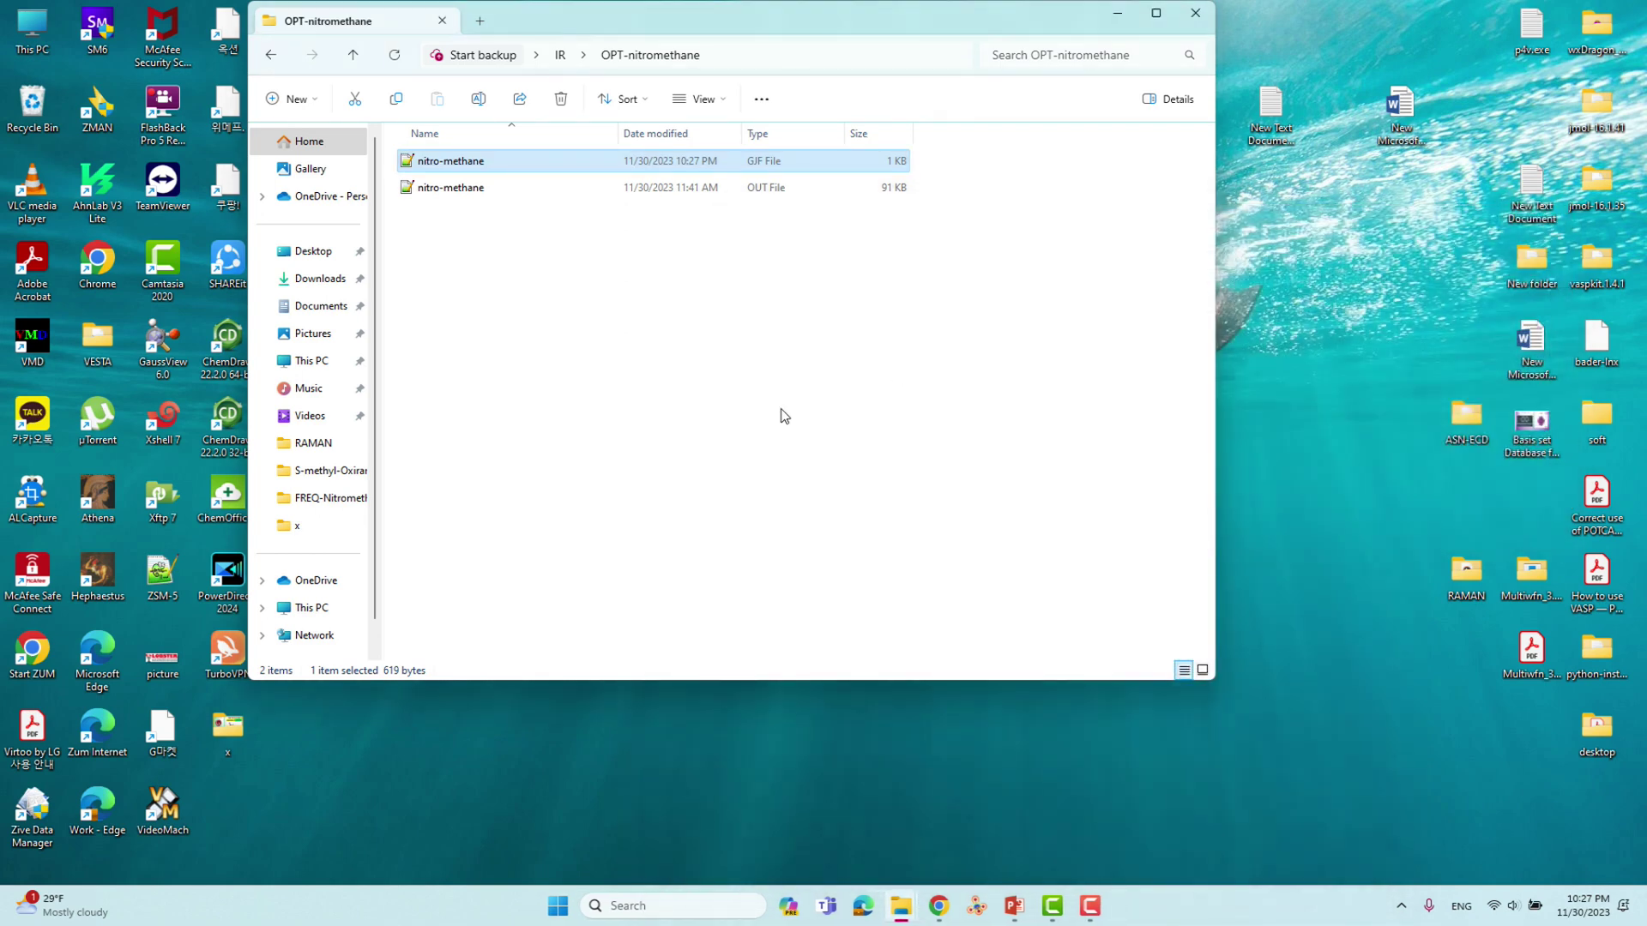
Step: Launch GaussView, load the nitro-methane OUT file from the OPT-nitromethane folder and rotate the optimized molecule
left_click(470, 194)
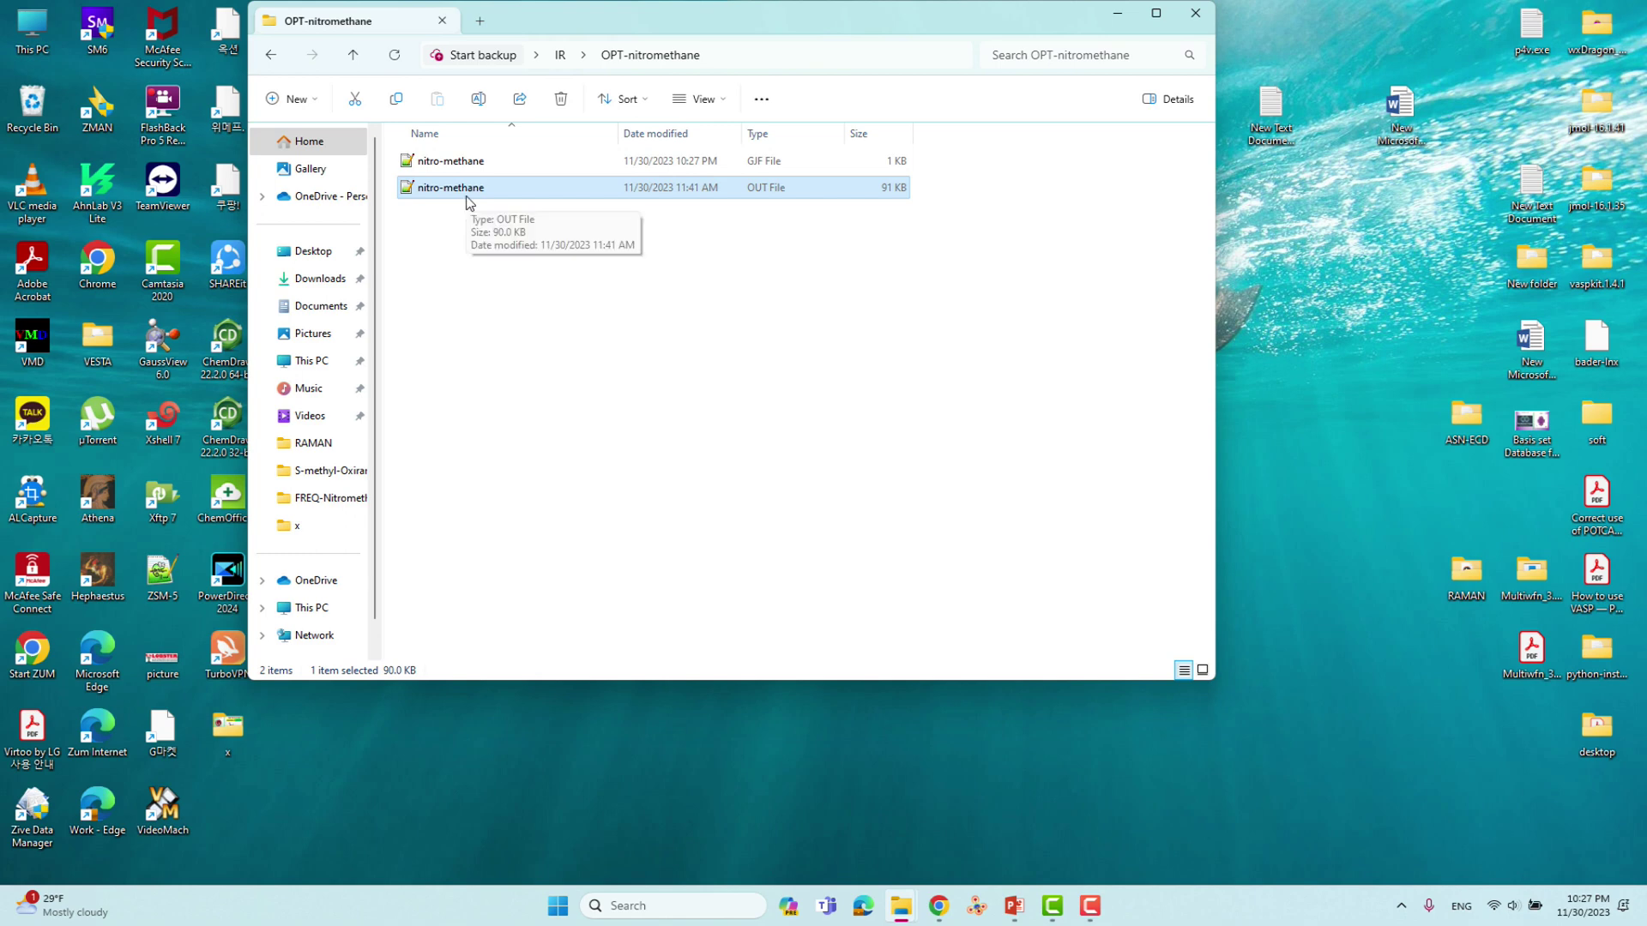
left_click(486, 307)
left_click(464, 189)
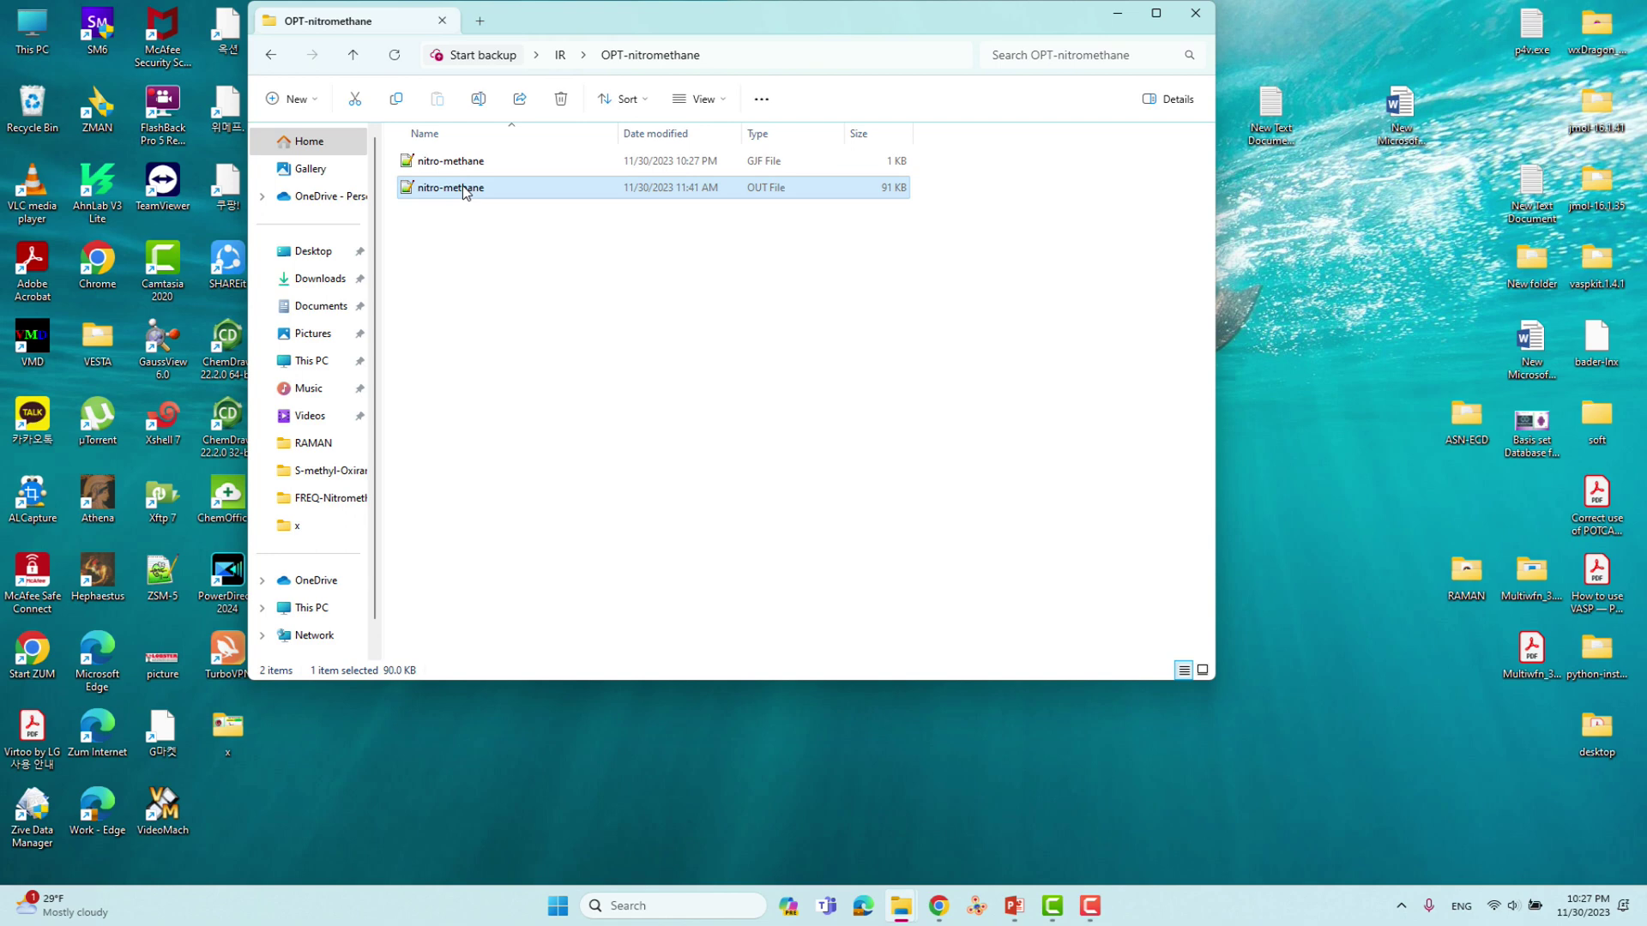
left_click(624, 904)
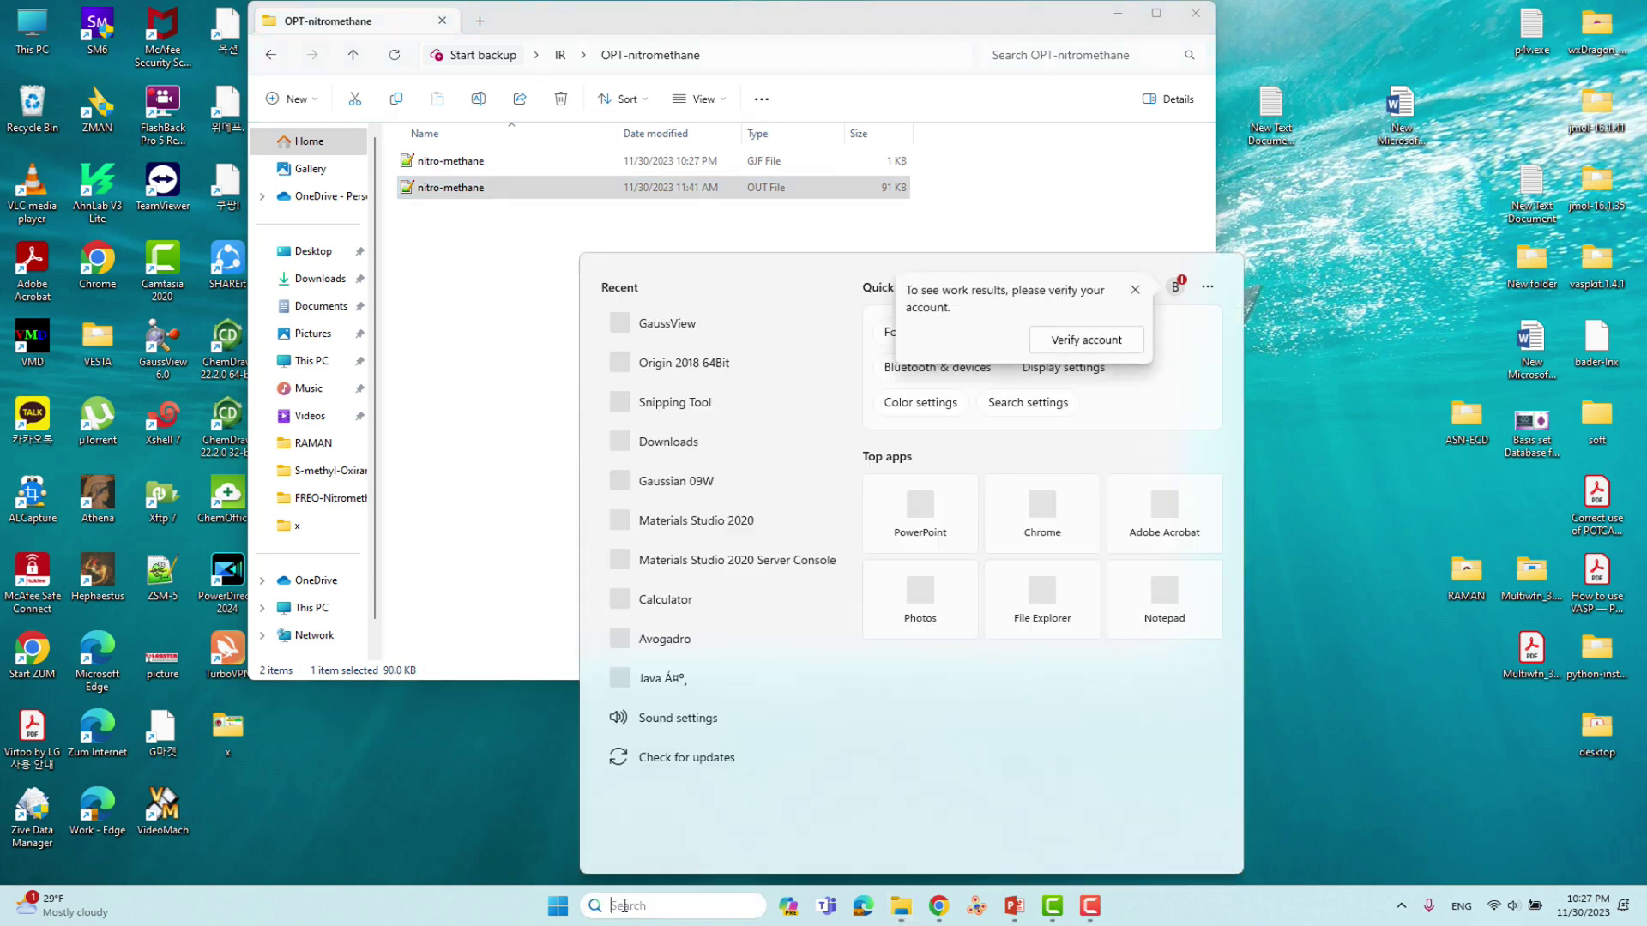
type("gau")
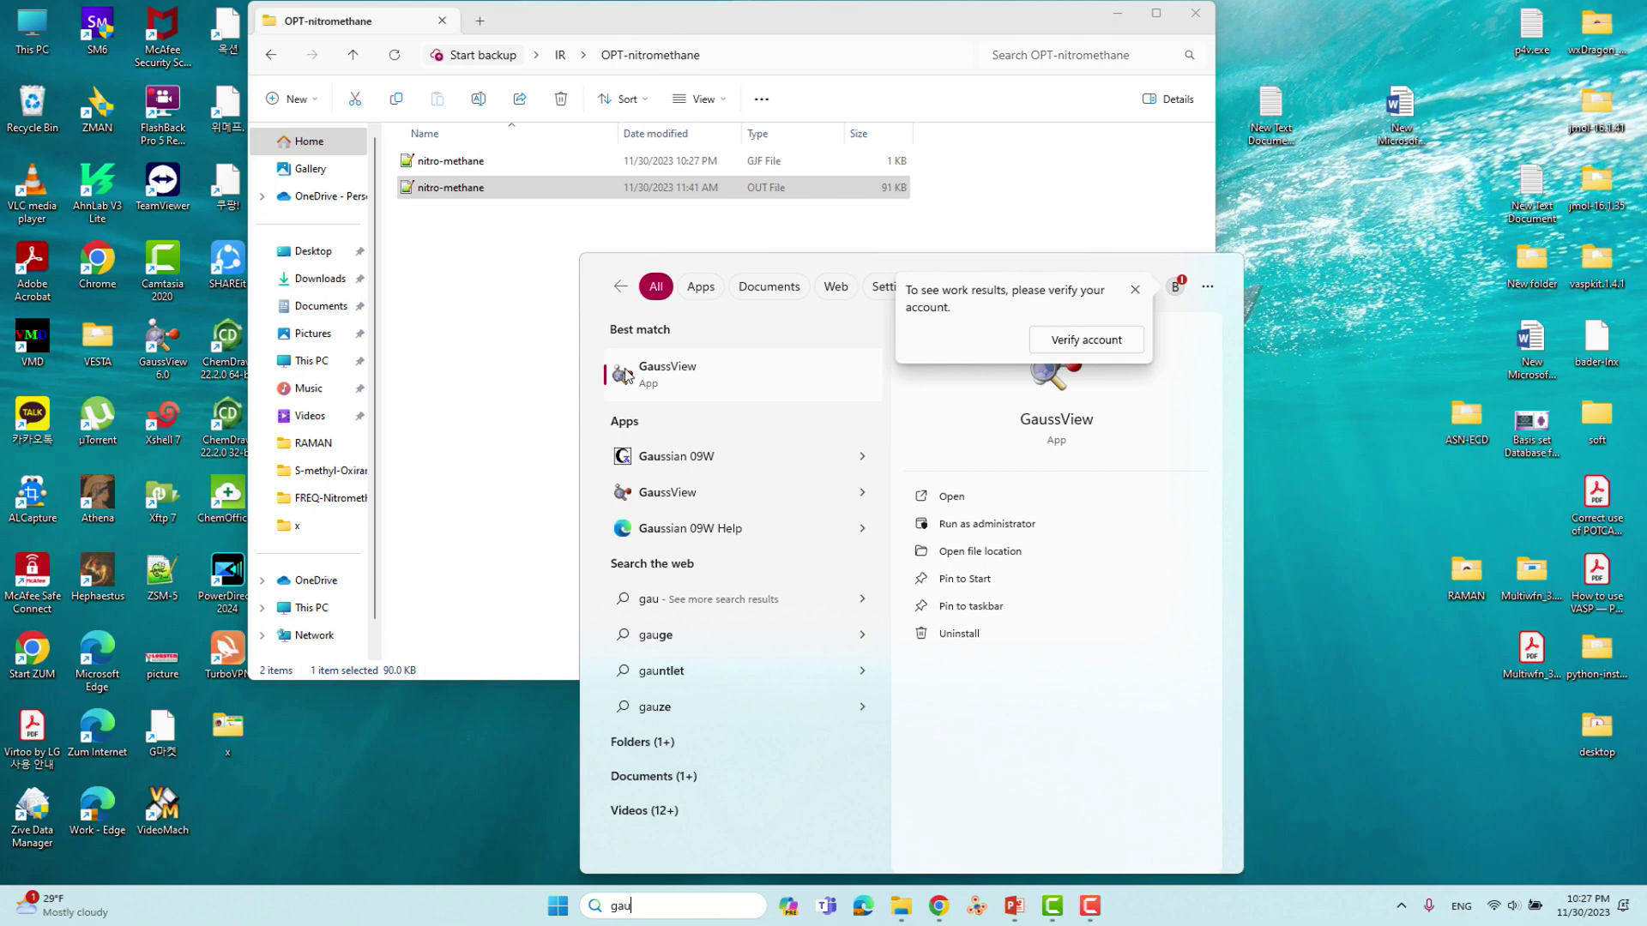
left_click(657, 376)
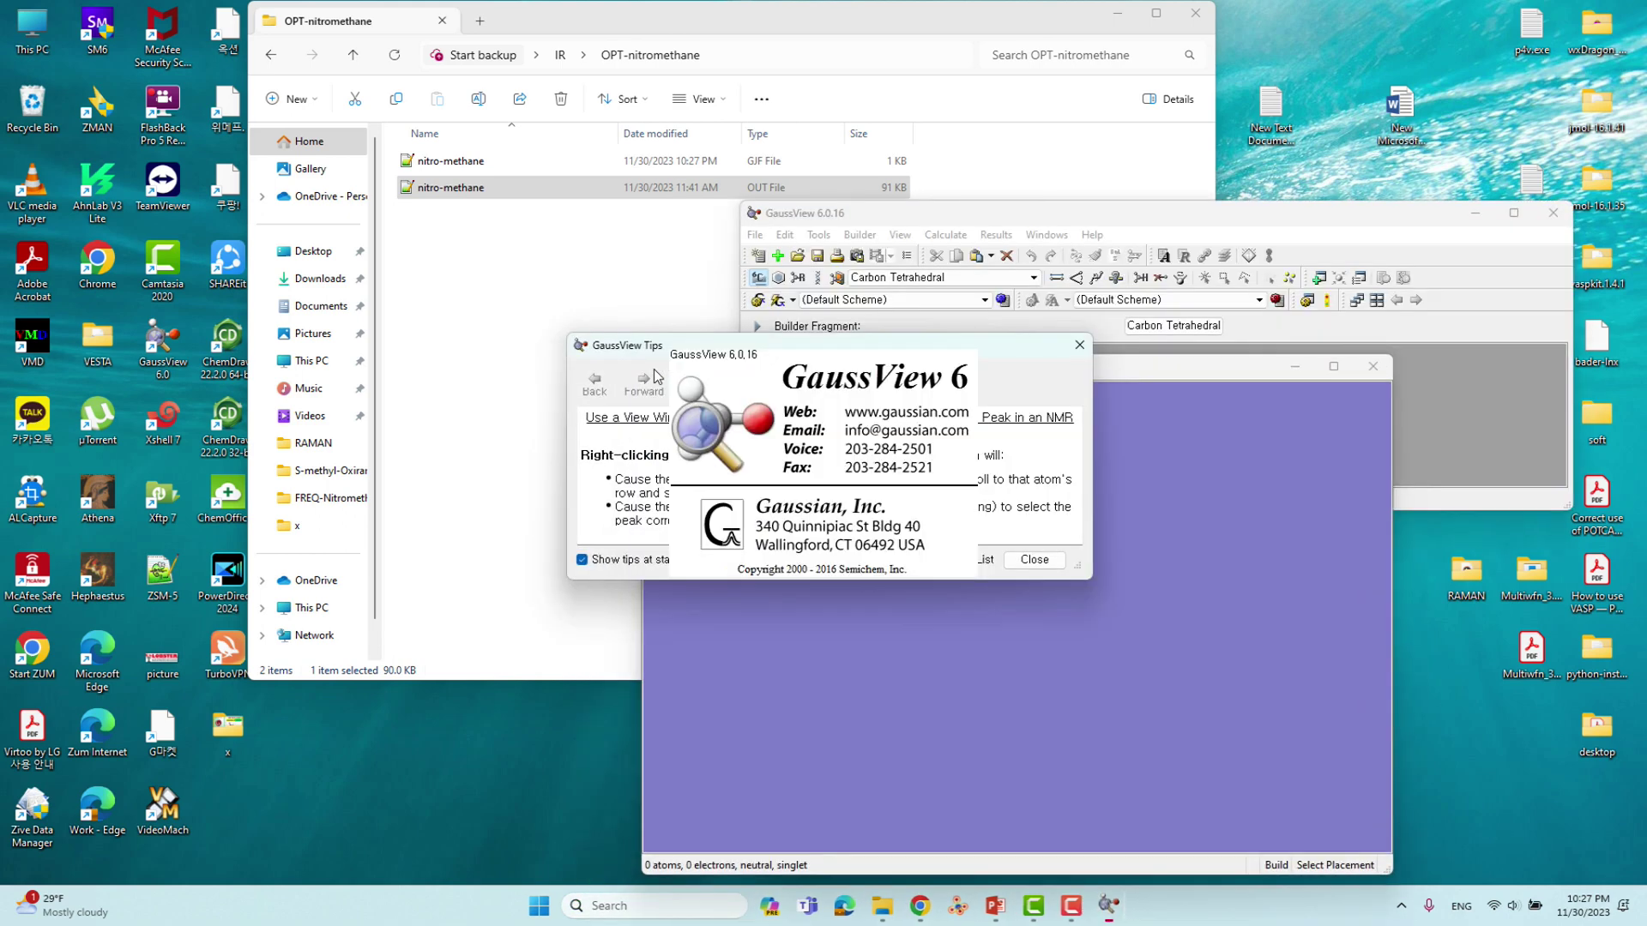
left_click(1373, 367)
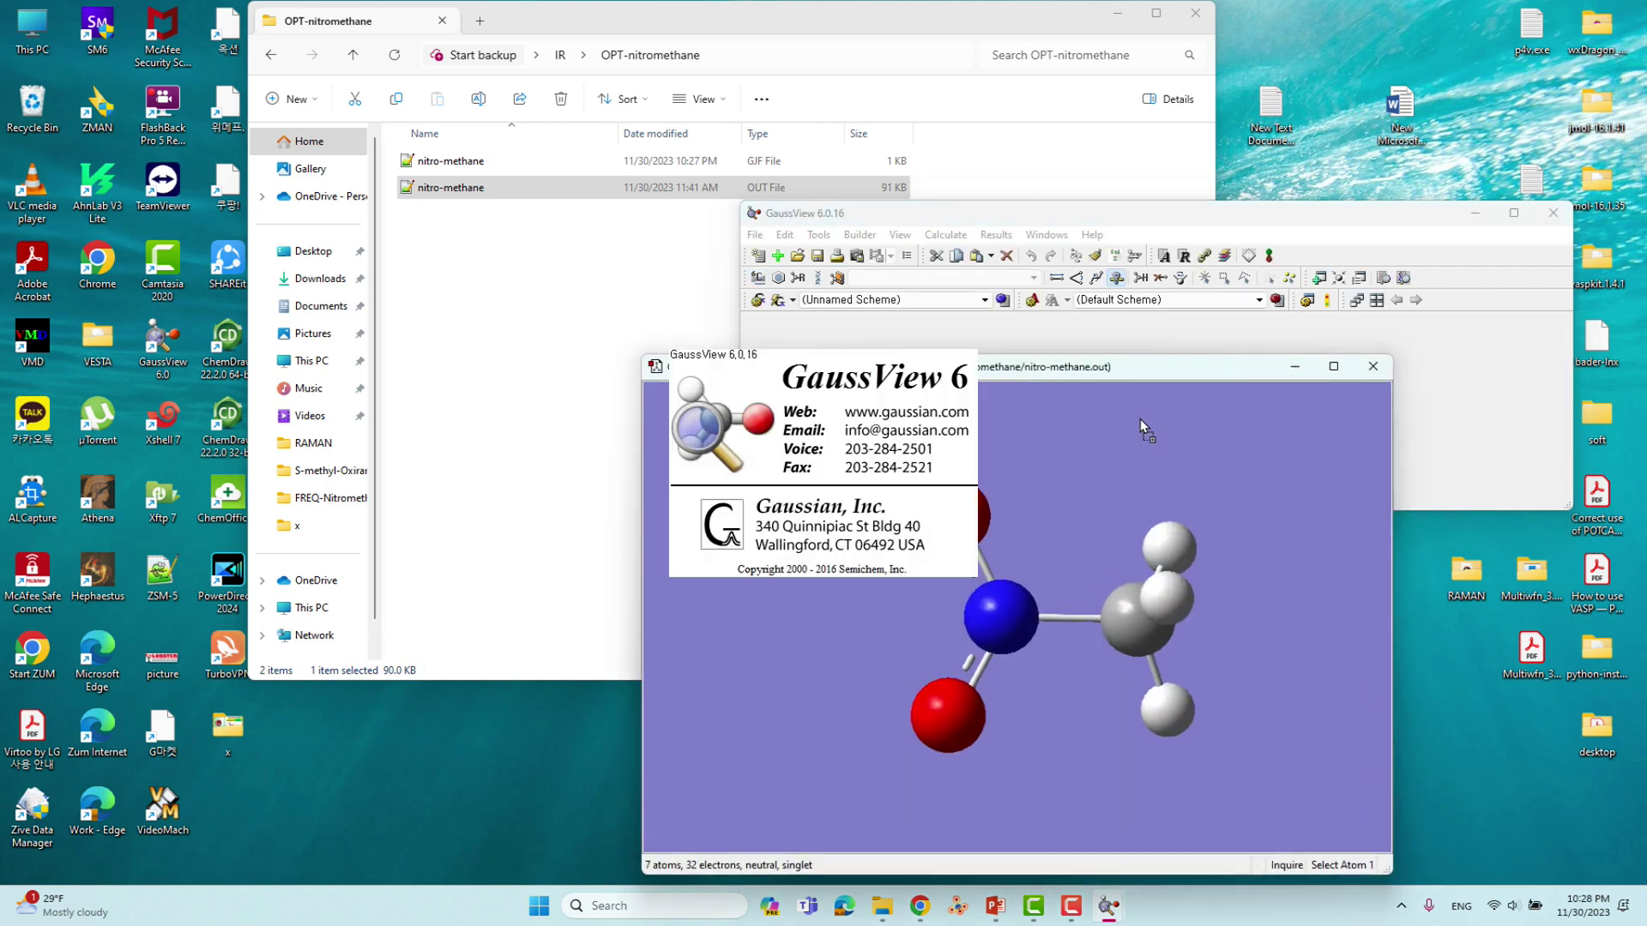
left_click_drag(1083, 604, 1054, 487)
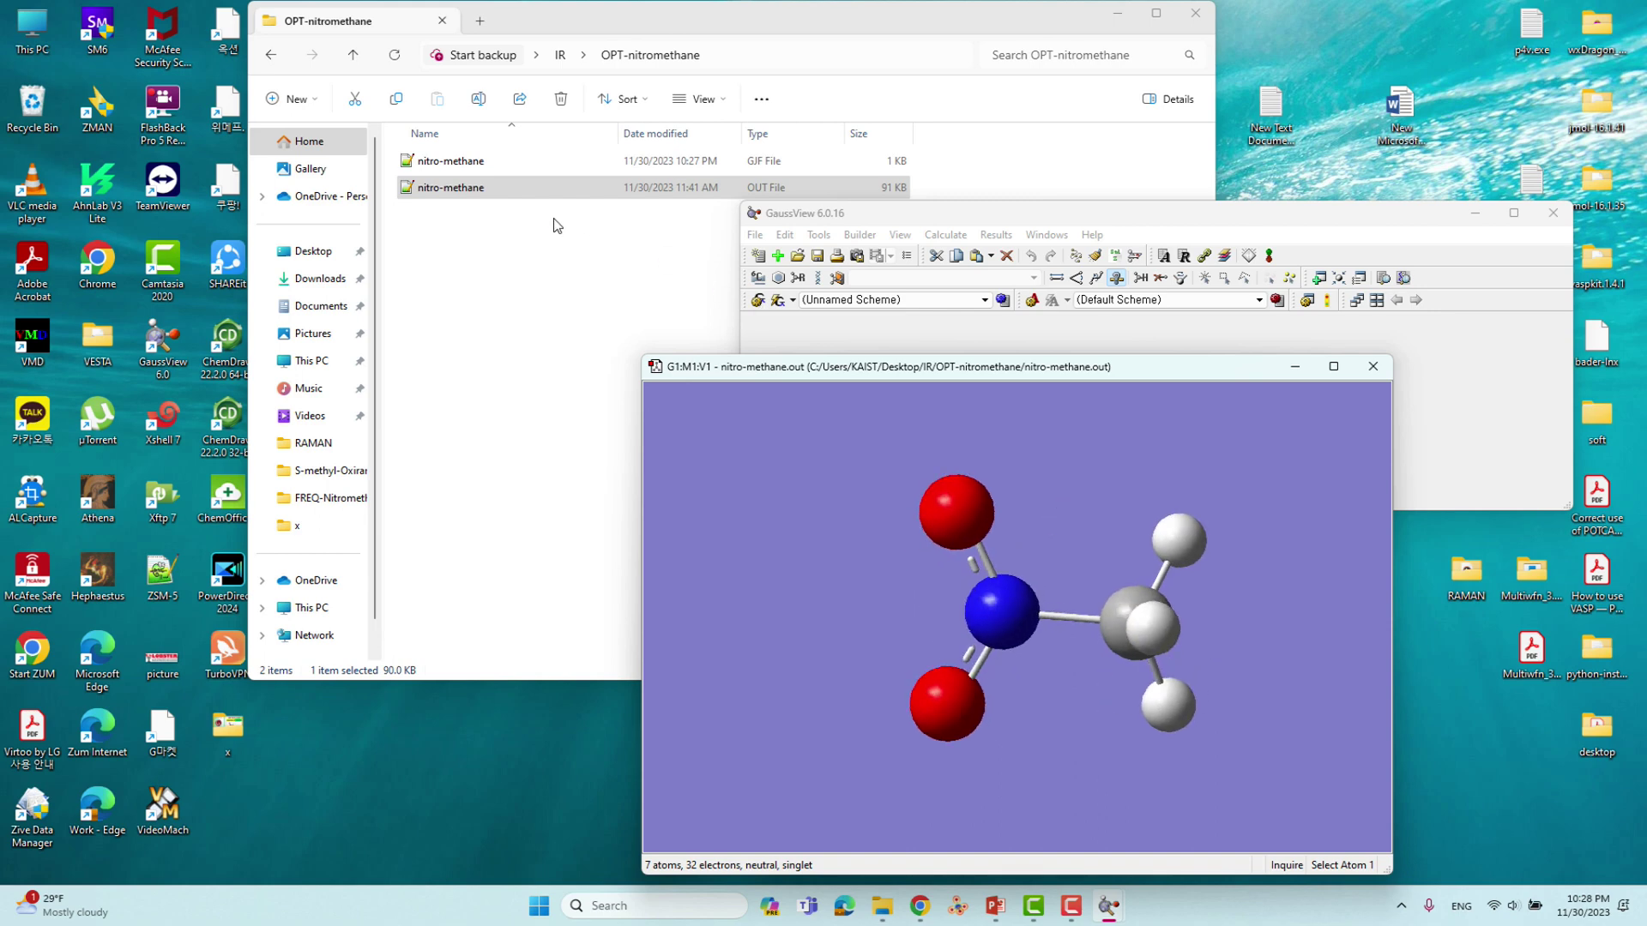
Step: Open the nitro-methane OUT file in Notepad++, check the termination line at its end and close the editor
right_click(471, 199)
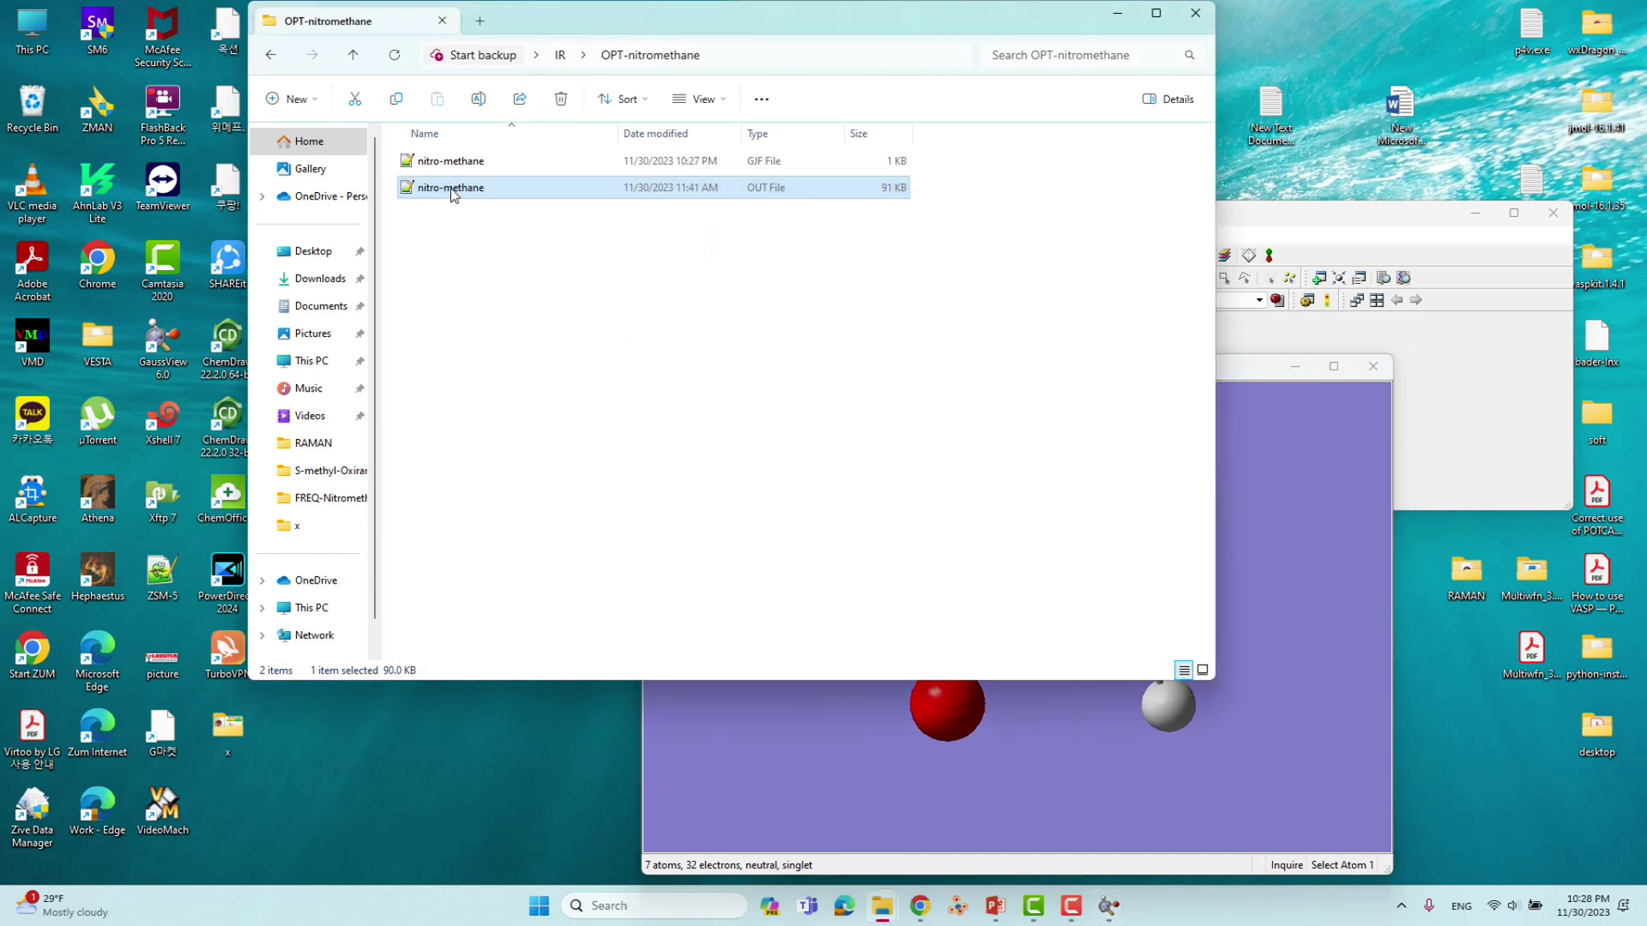
left_click(492, 248)
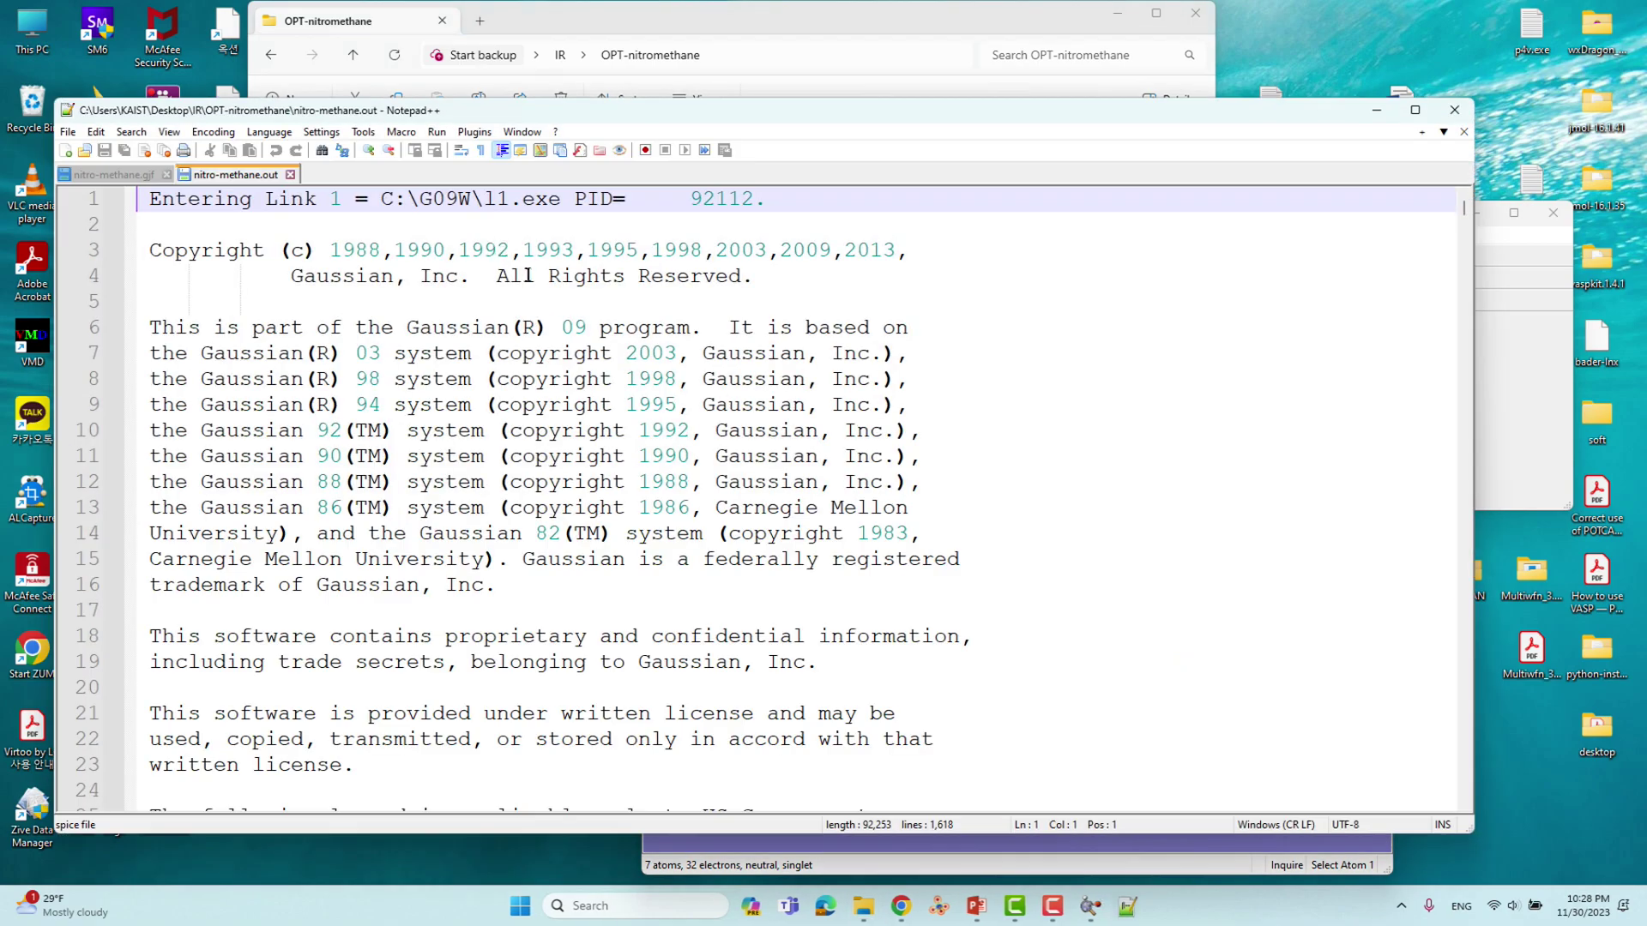
scroll(527, 276, "down", 20)
left_click_drag(1465, 249, 1450, 779)
scroll(838, 604, "down", 20)
scroll(783, 588, "up", 5)
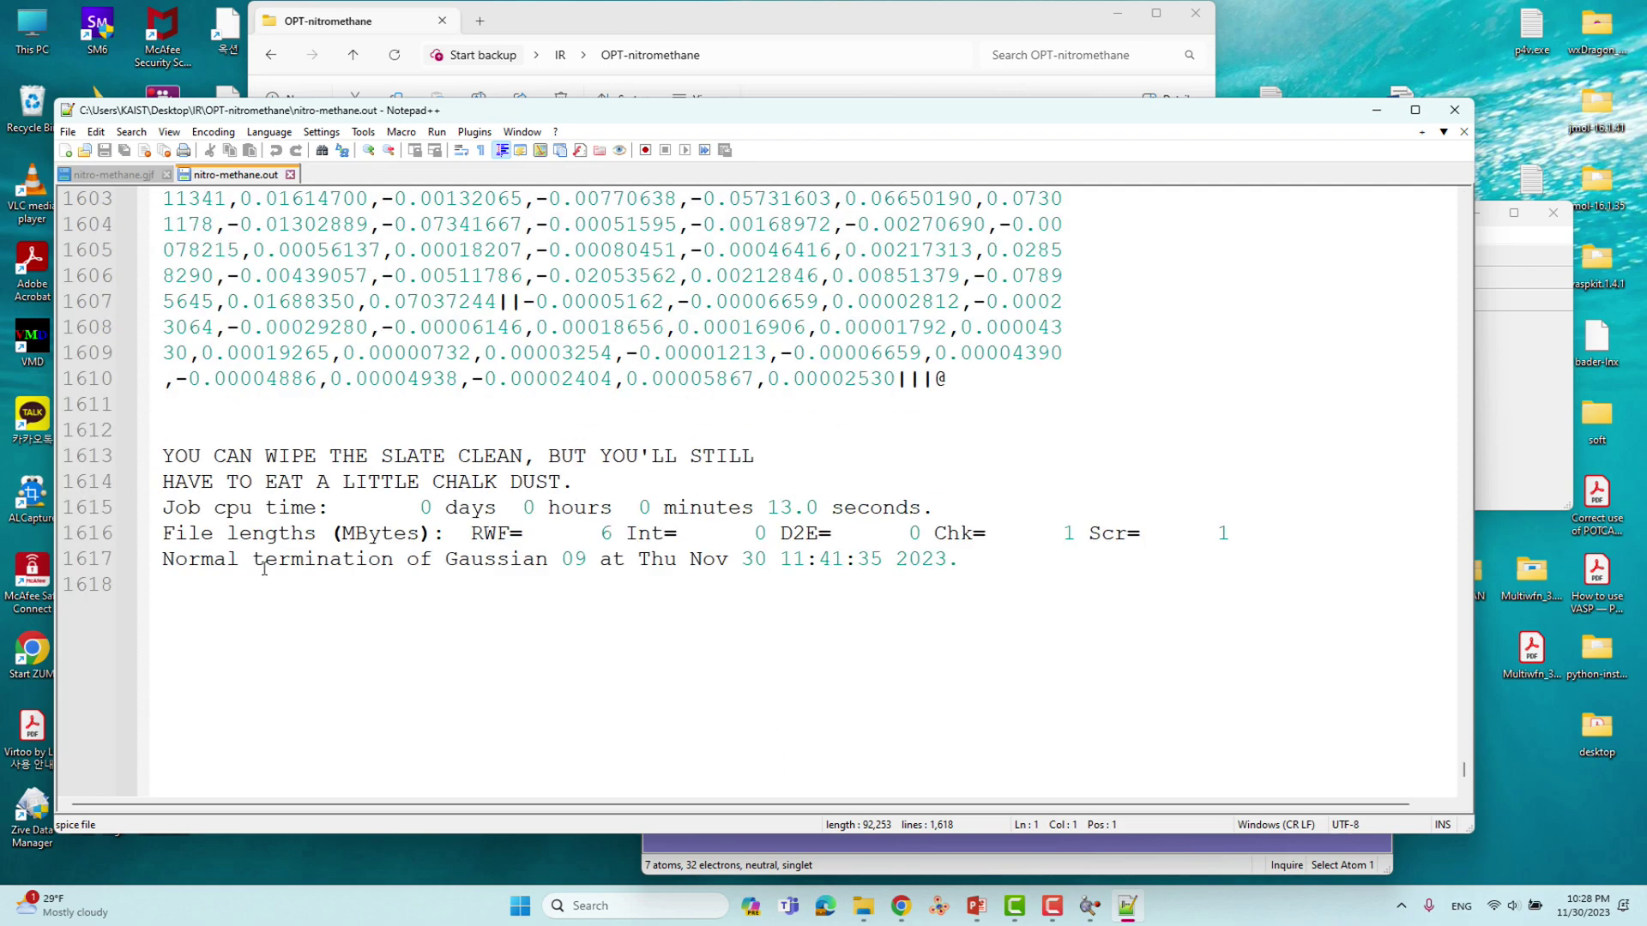
left_click_drag(153, 567, 1005, 562)
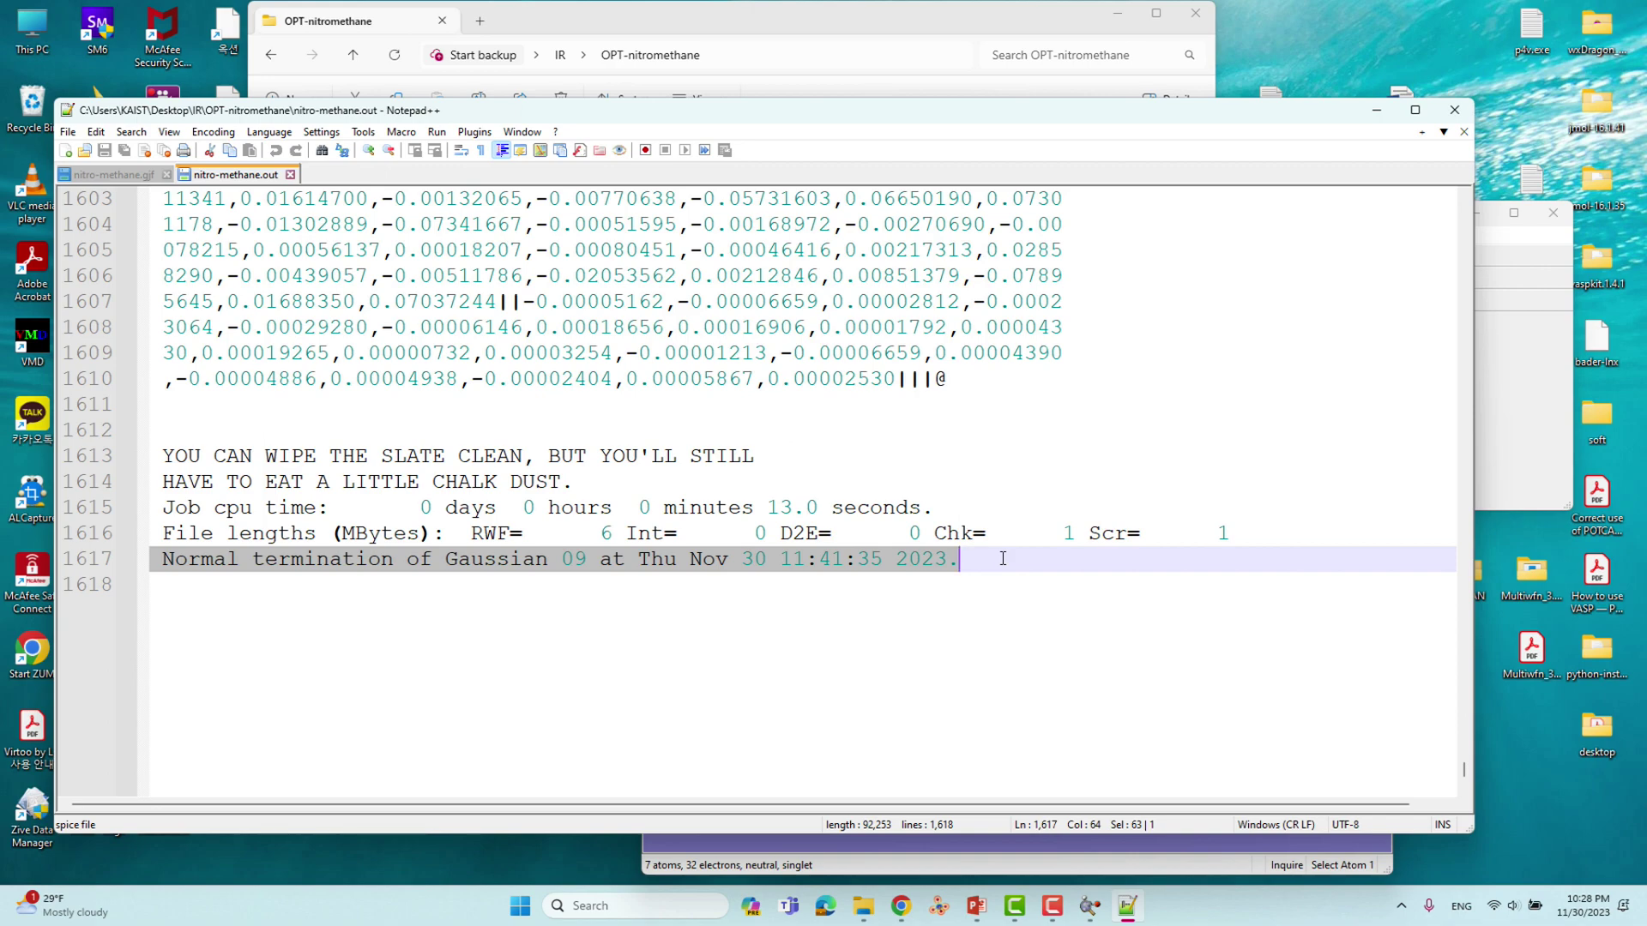
left_click(1455, 111)
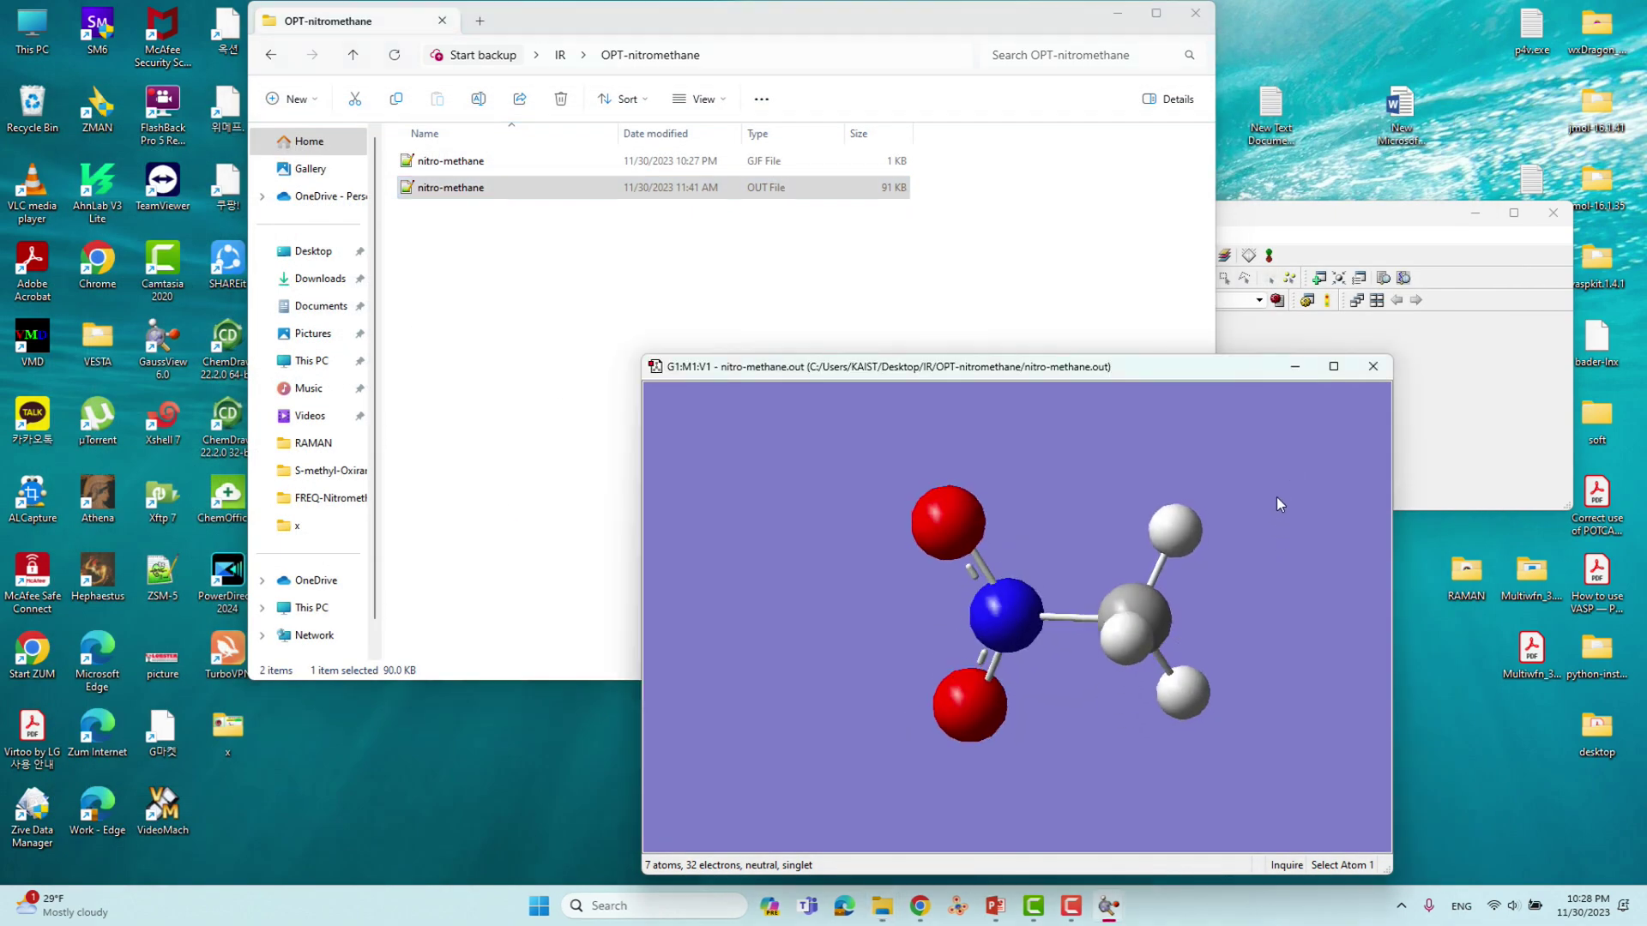
Step: Save the optimized structure in GaussView as nitro-methane.gjf in a new folder aa inside OPT-nitromethane, with Cartesian coordinates
left_click_drag(1213, 520, 1106, 599)
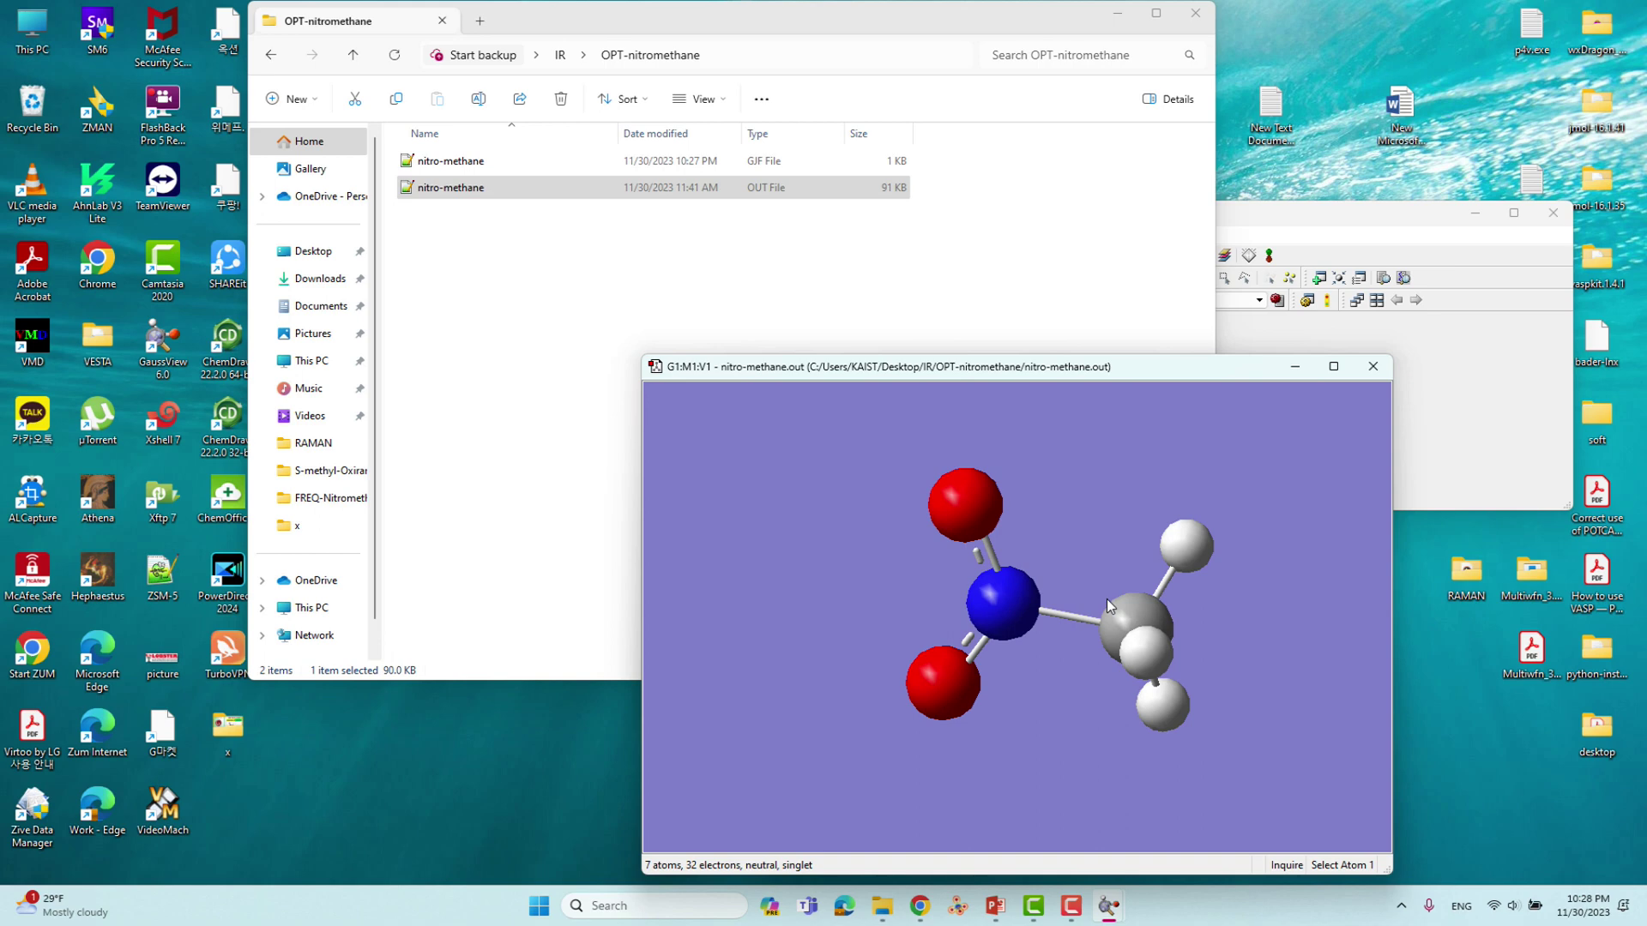
left_click(1276, 225)
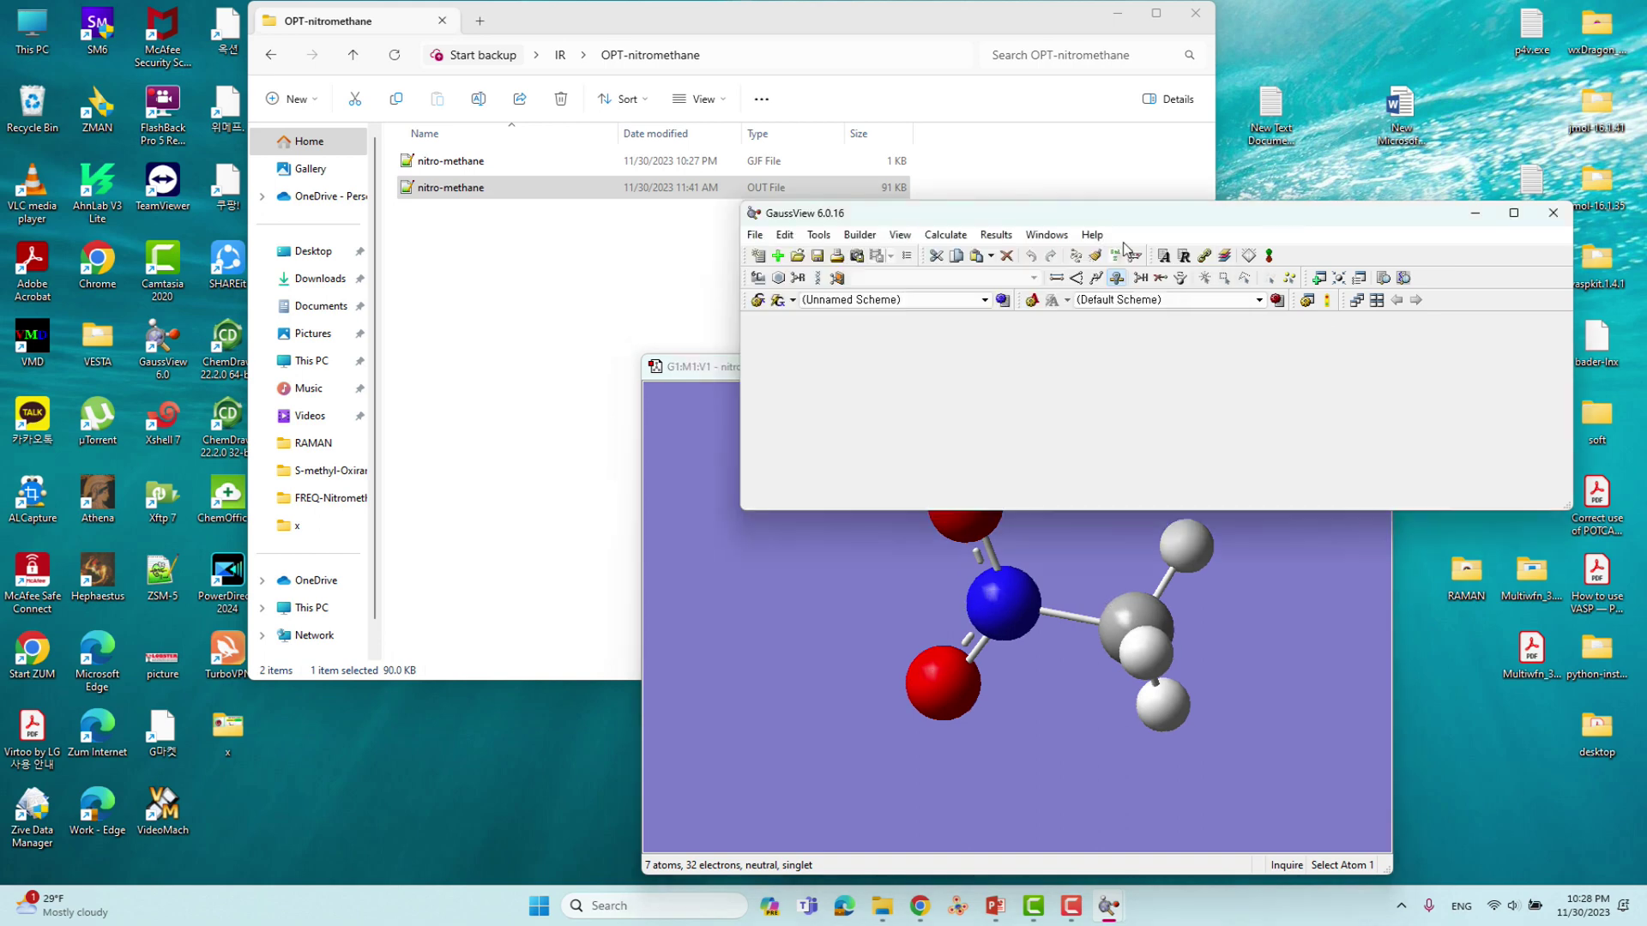
left_click(754, 236)
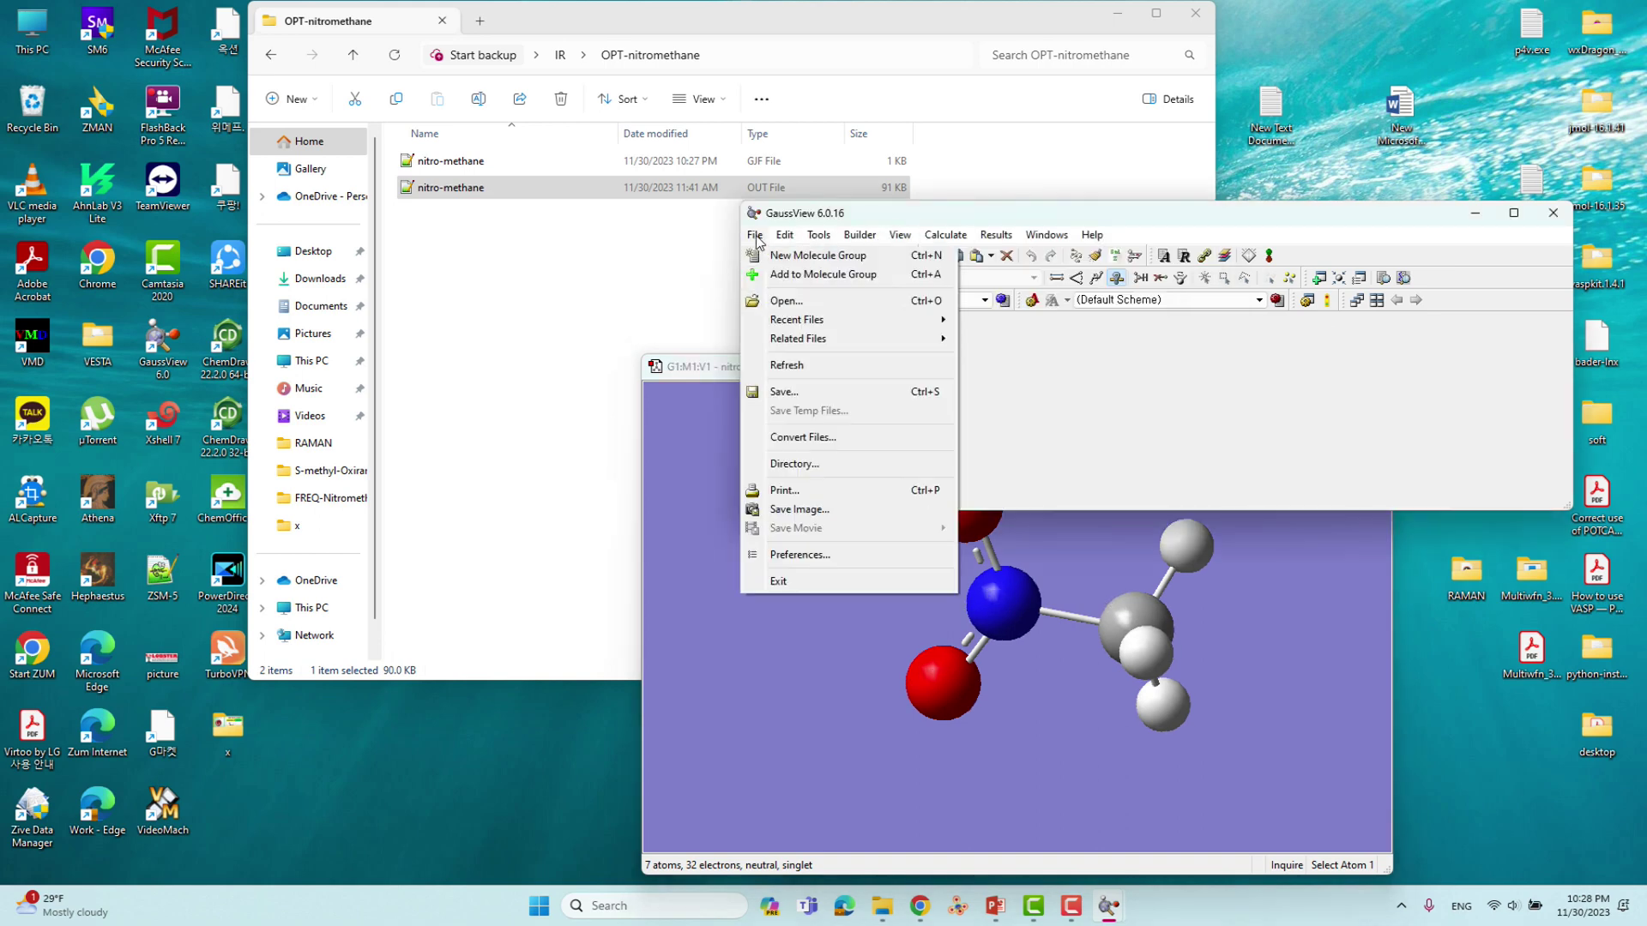
left_click(783, 393)
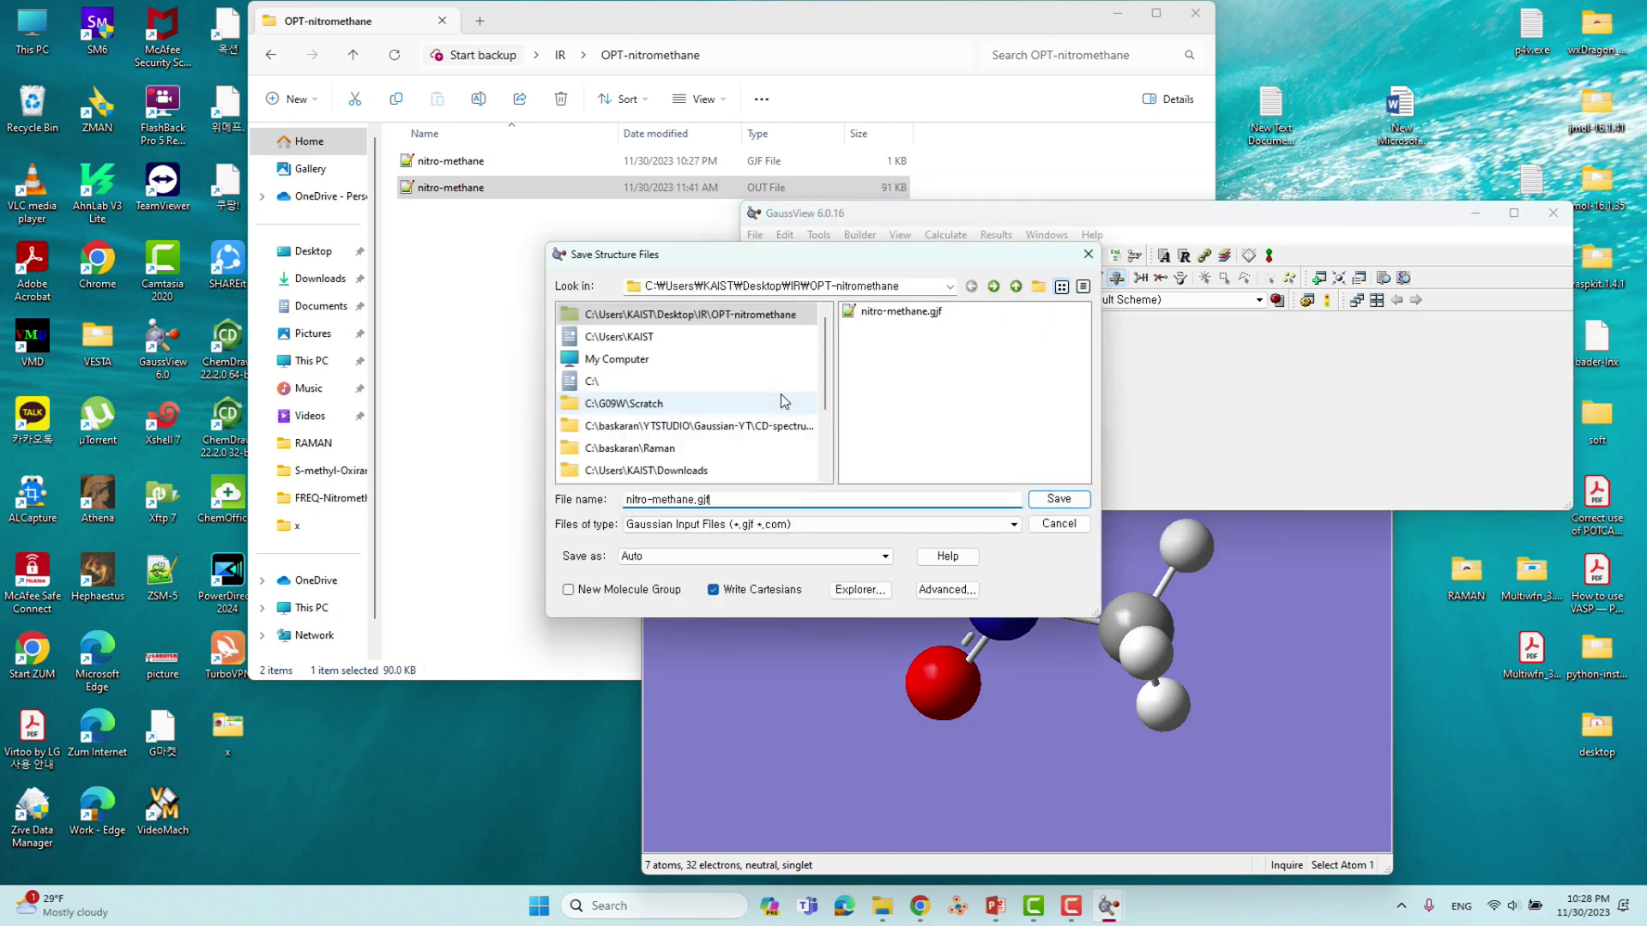
left_click(1038, 287)
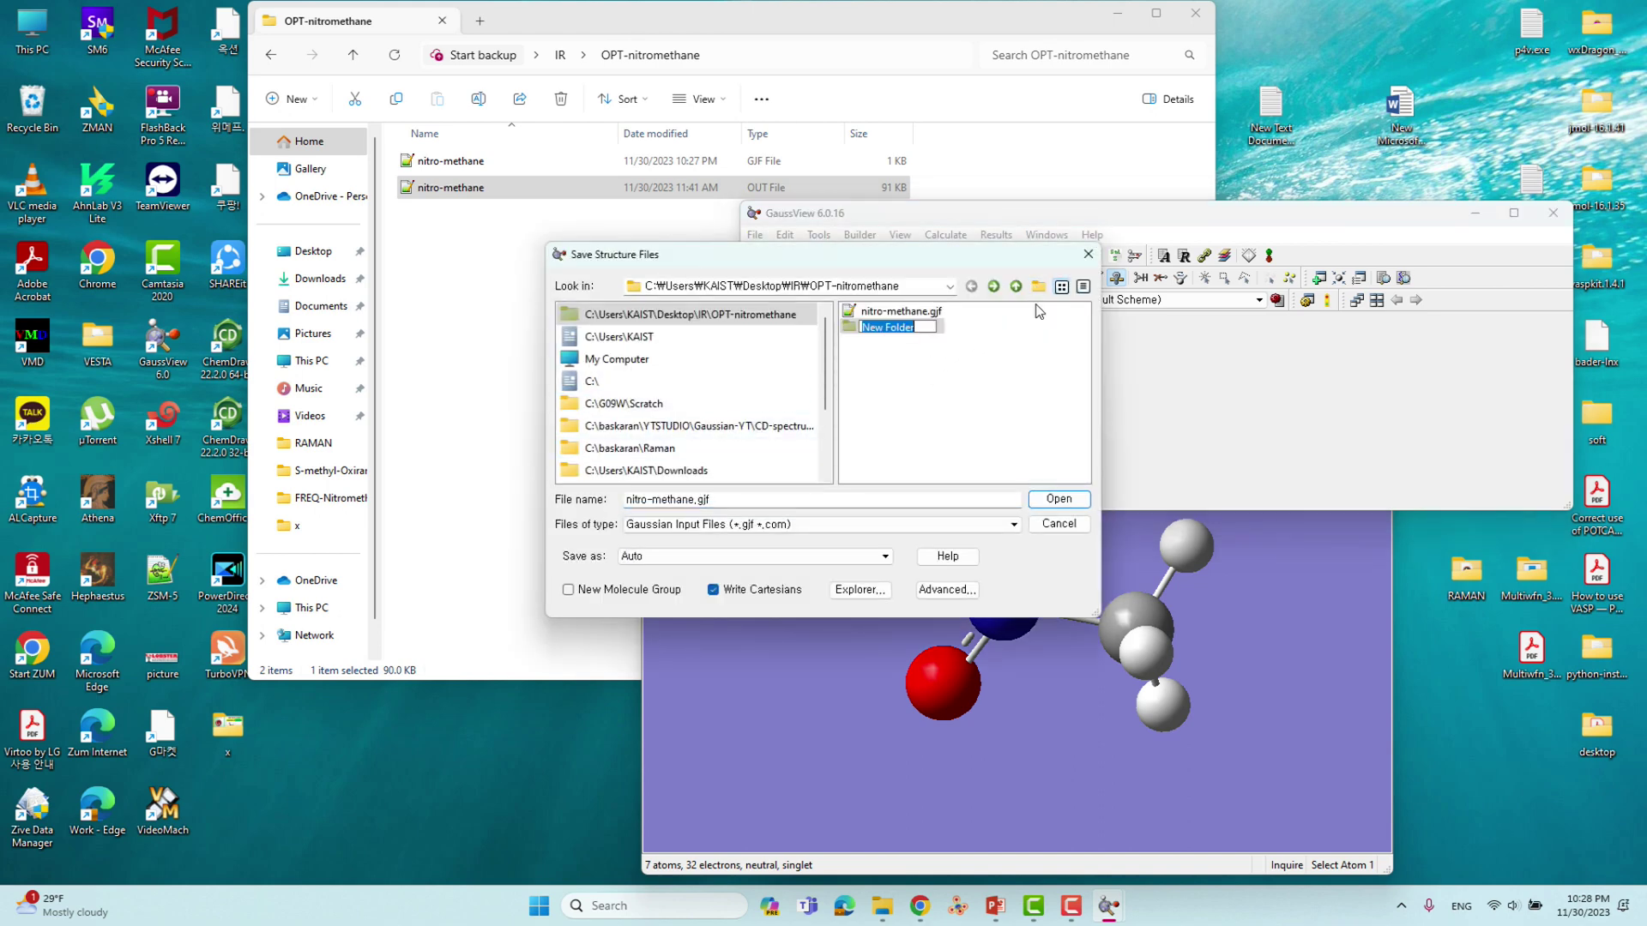
key("Return")
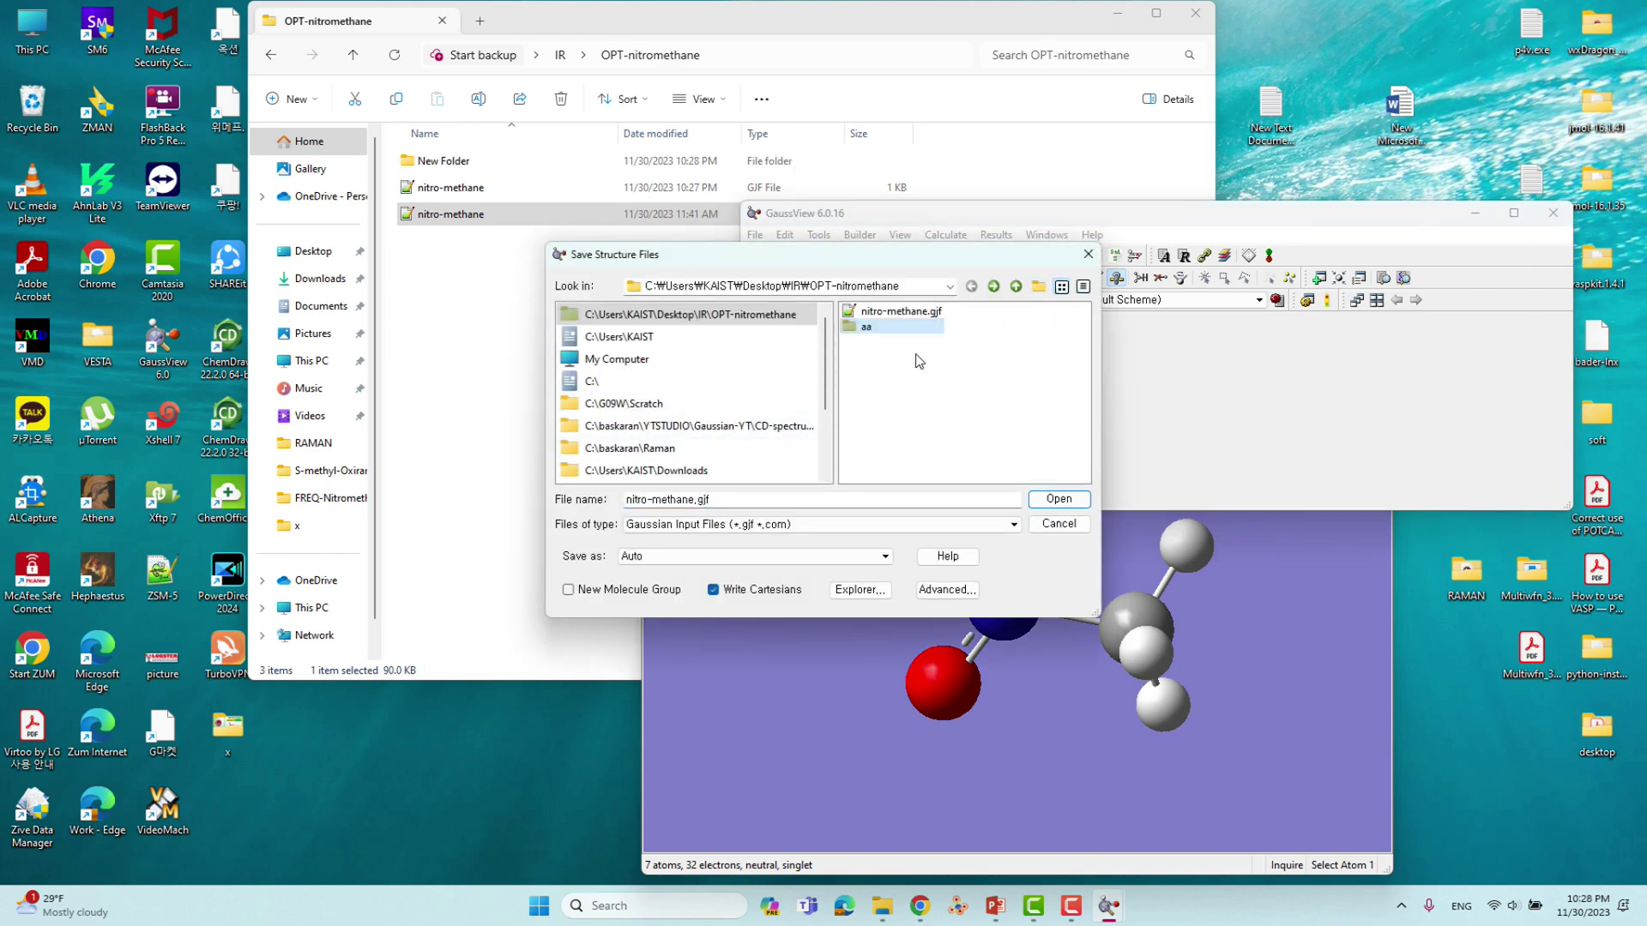
double_click(875, 329)
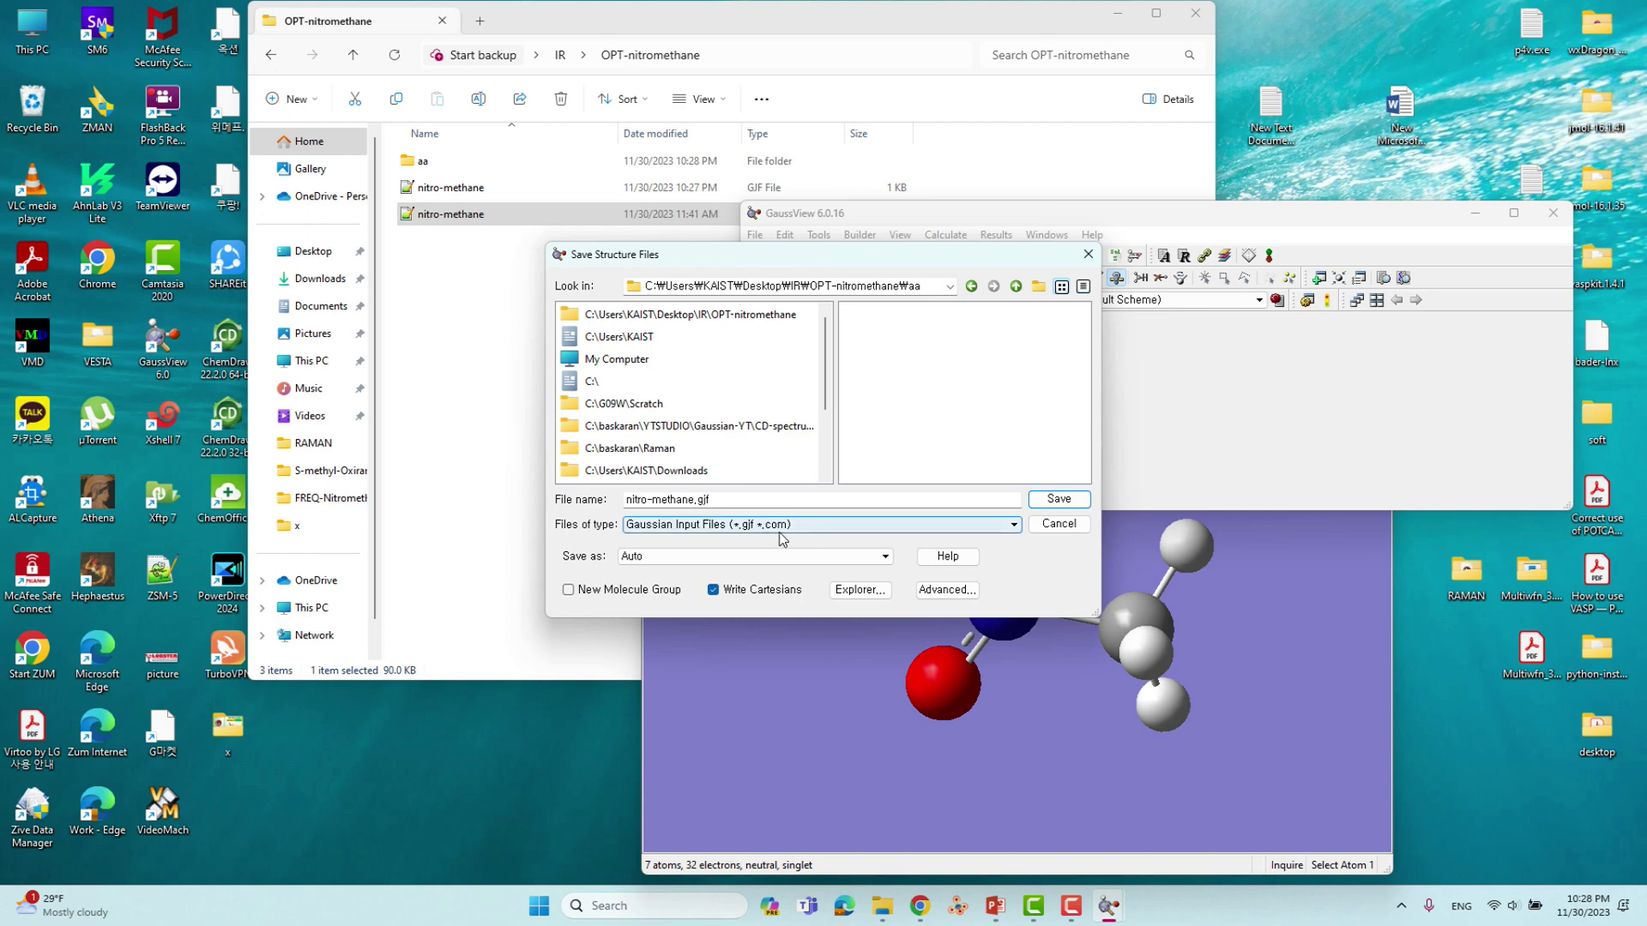
left_click(1055, 501)
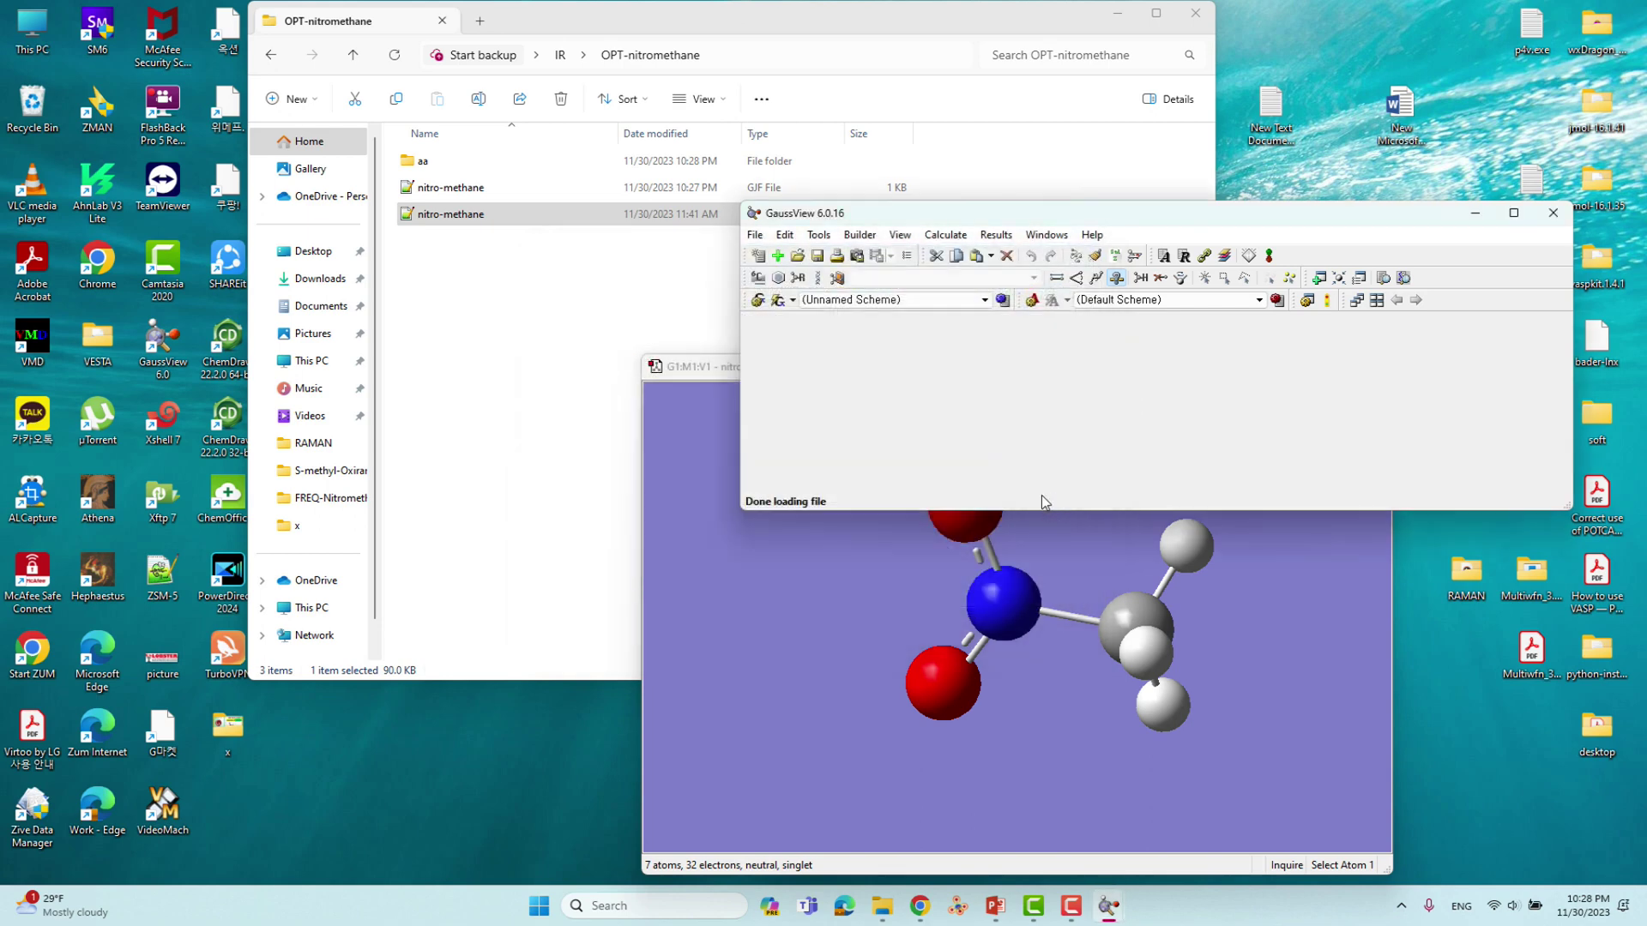
Step: Open the nitro-methane.gjf file from the aa folder in Notepad++ and examine the optimized atomic coordinates
double_click(480, 161)
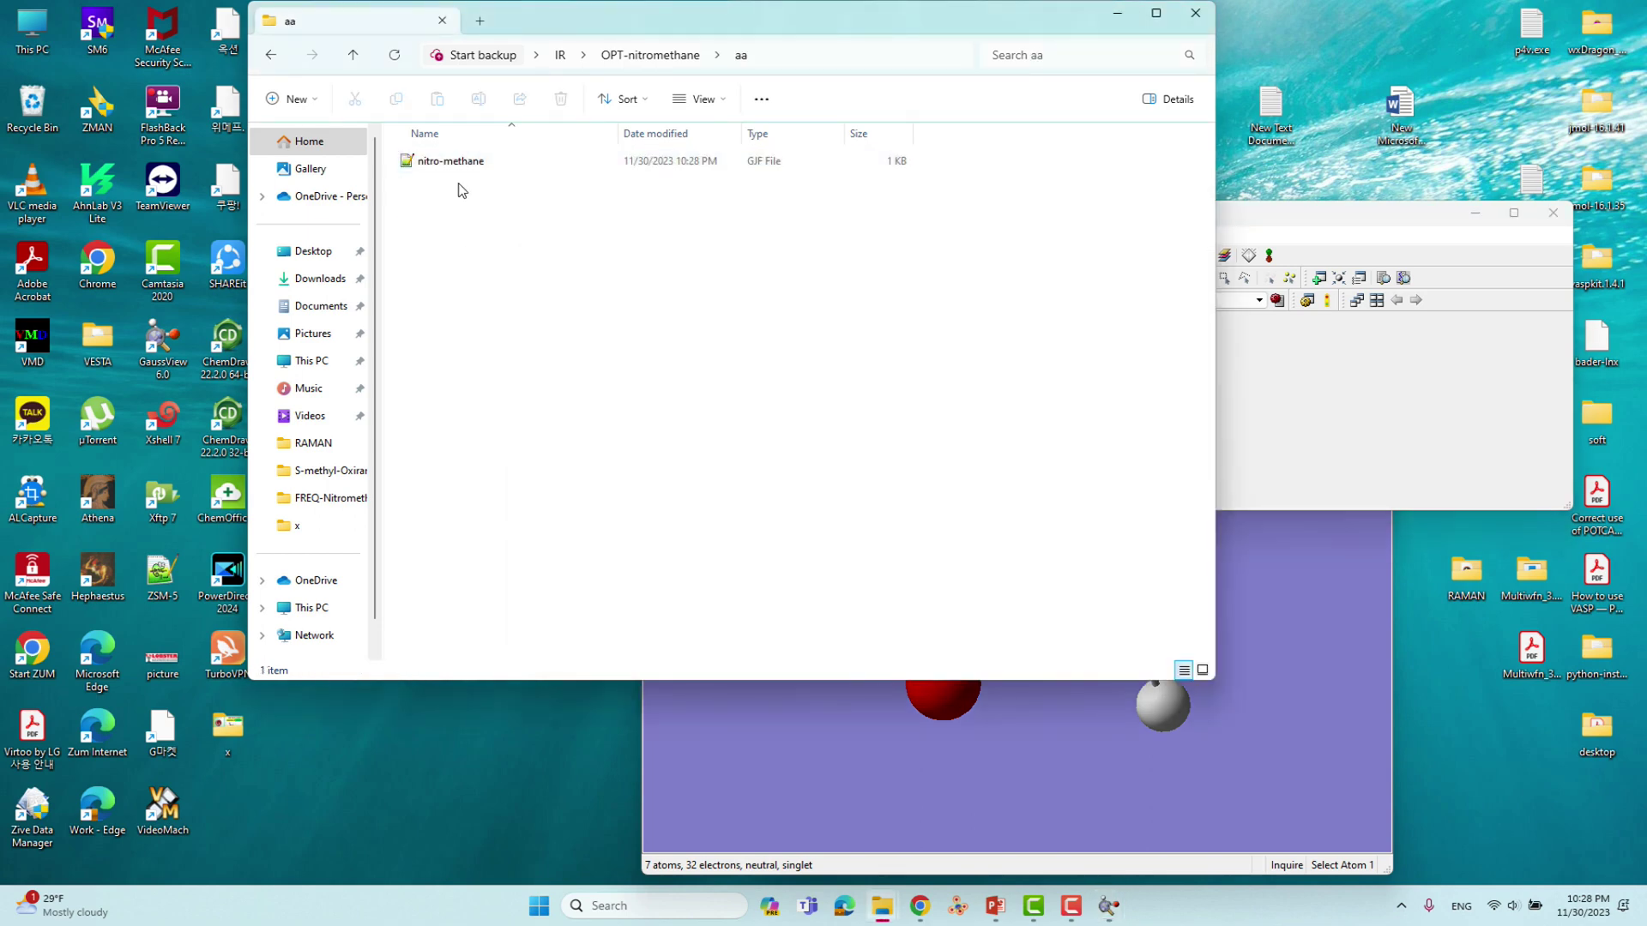
left_click(455, 165)
right_click(455, 168)
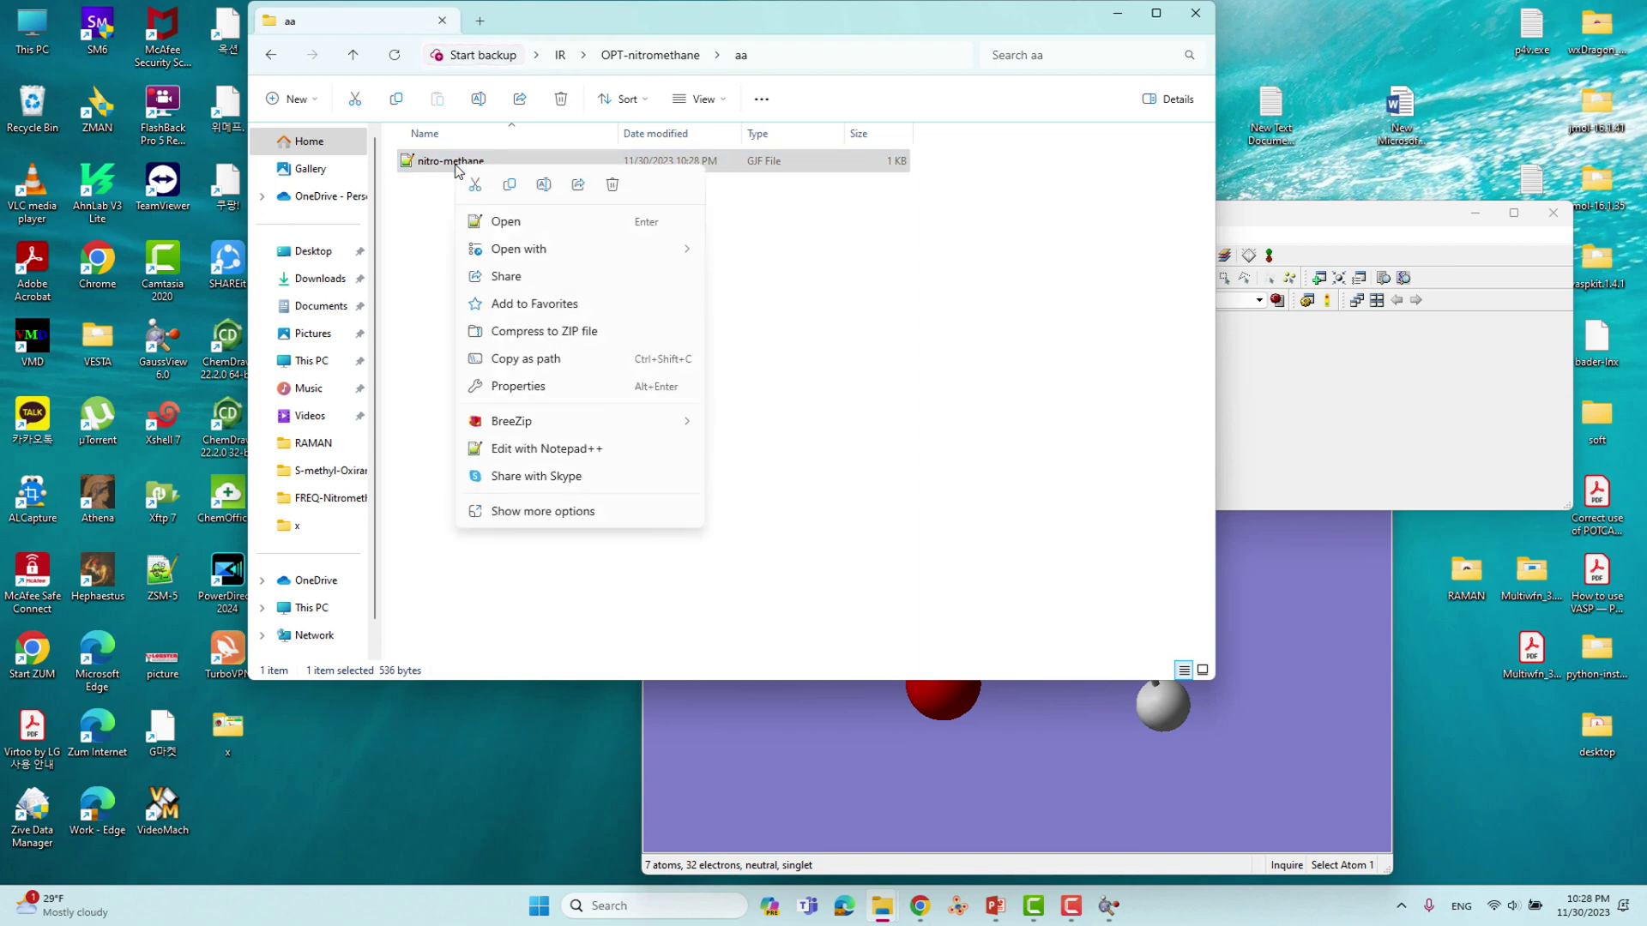
left_click(503, 223)
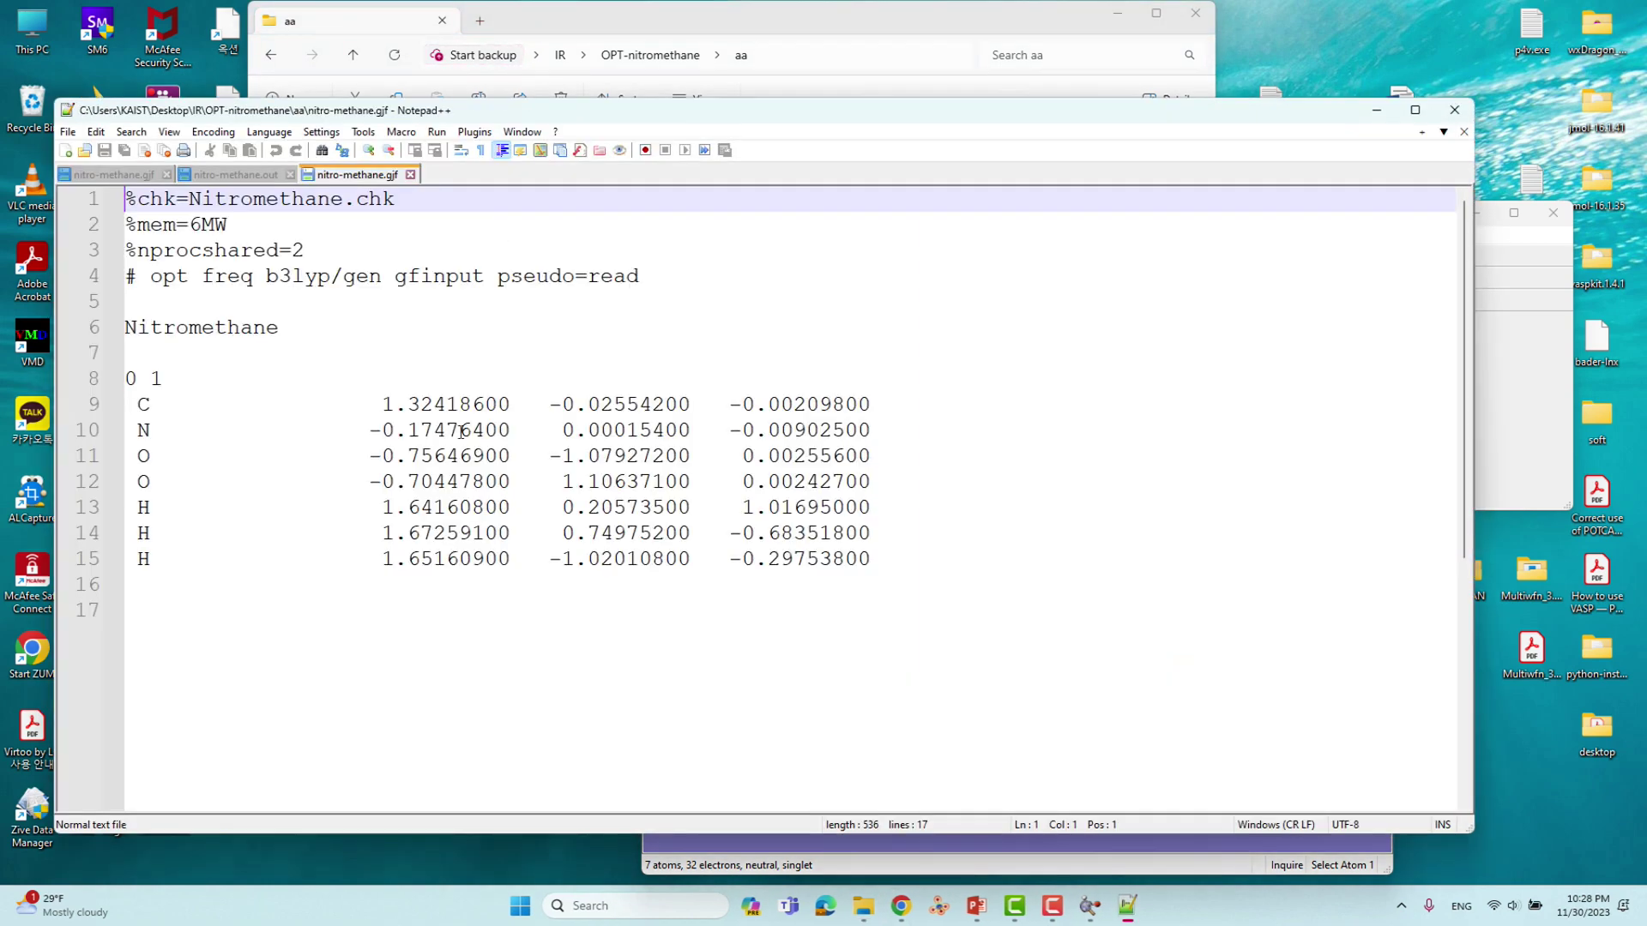
left_click_drag(883, 561, 114, 406)
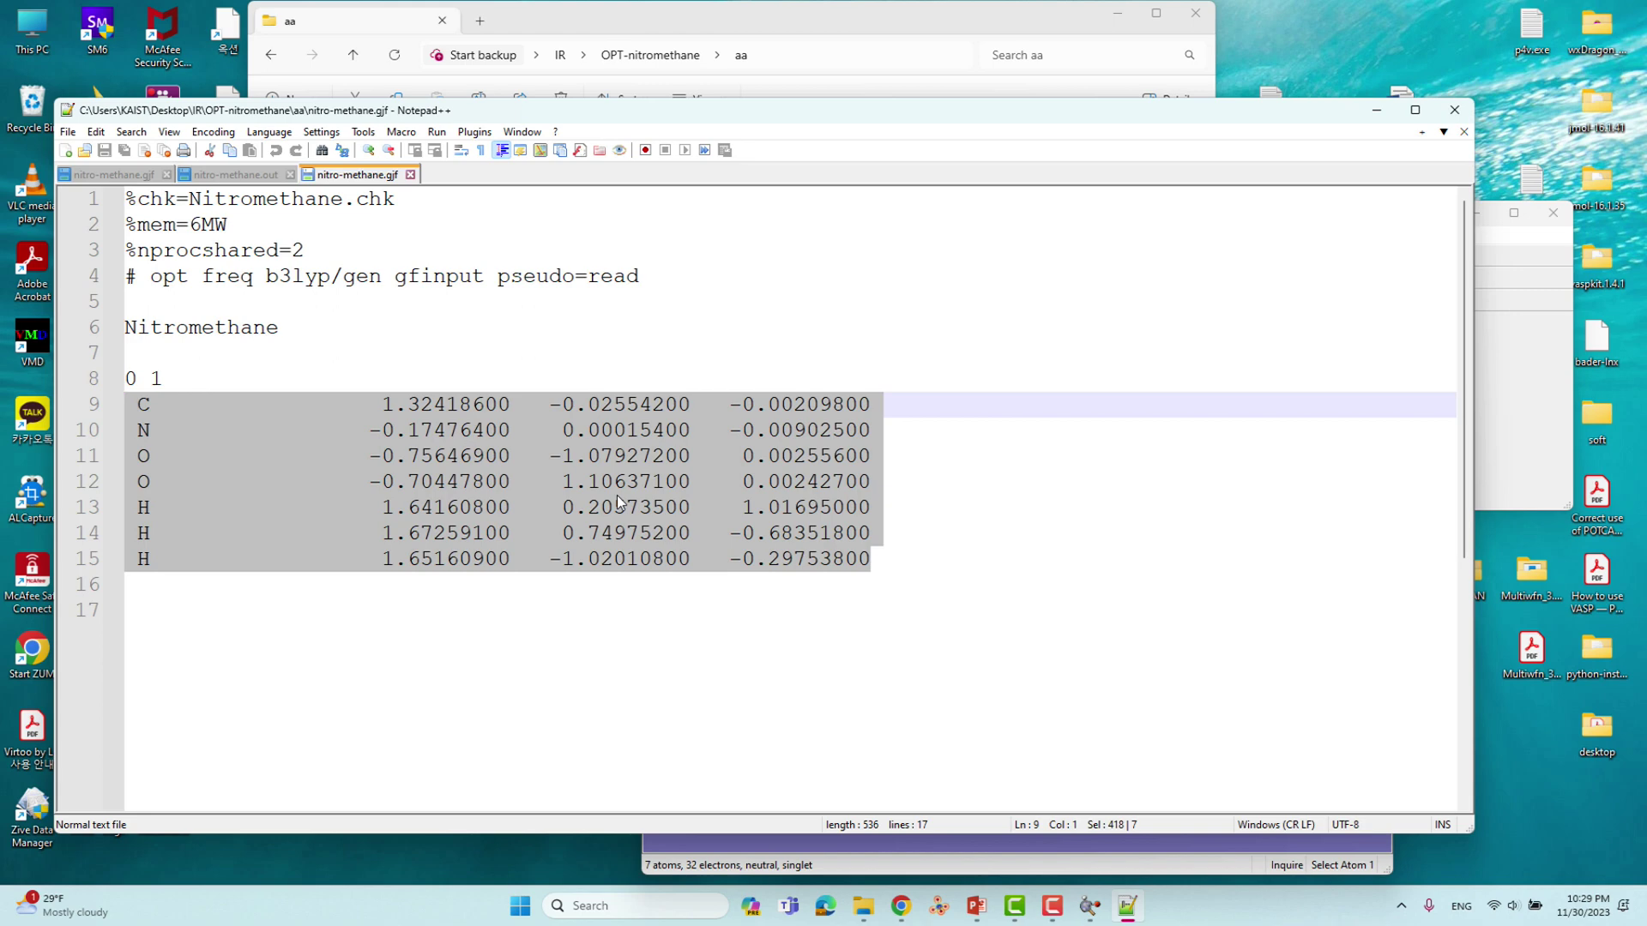
left_click(1376, 110)
Step: Go to the FREQ-Nitromethane folder and open the nitro-methane-harm-IR GJF file in Notepad++
left_click(353, 55)
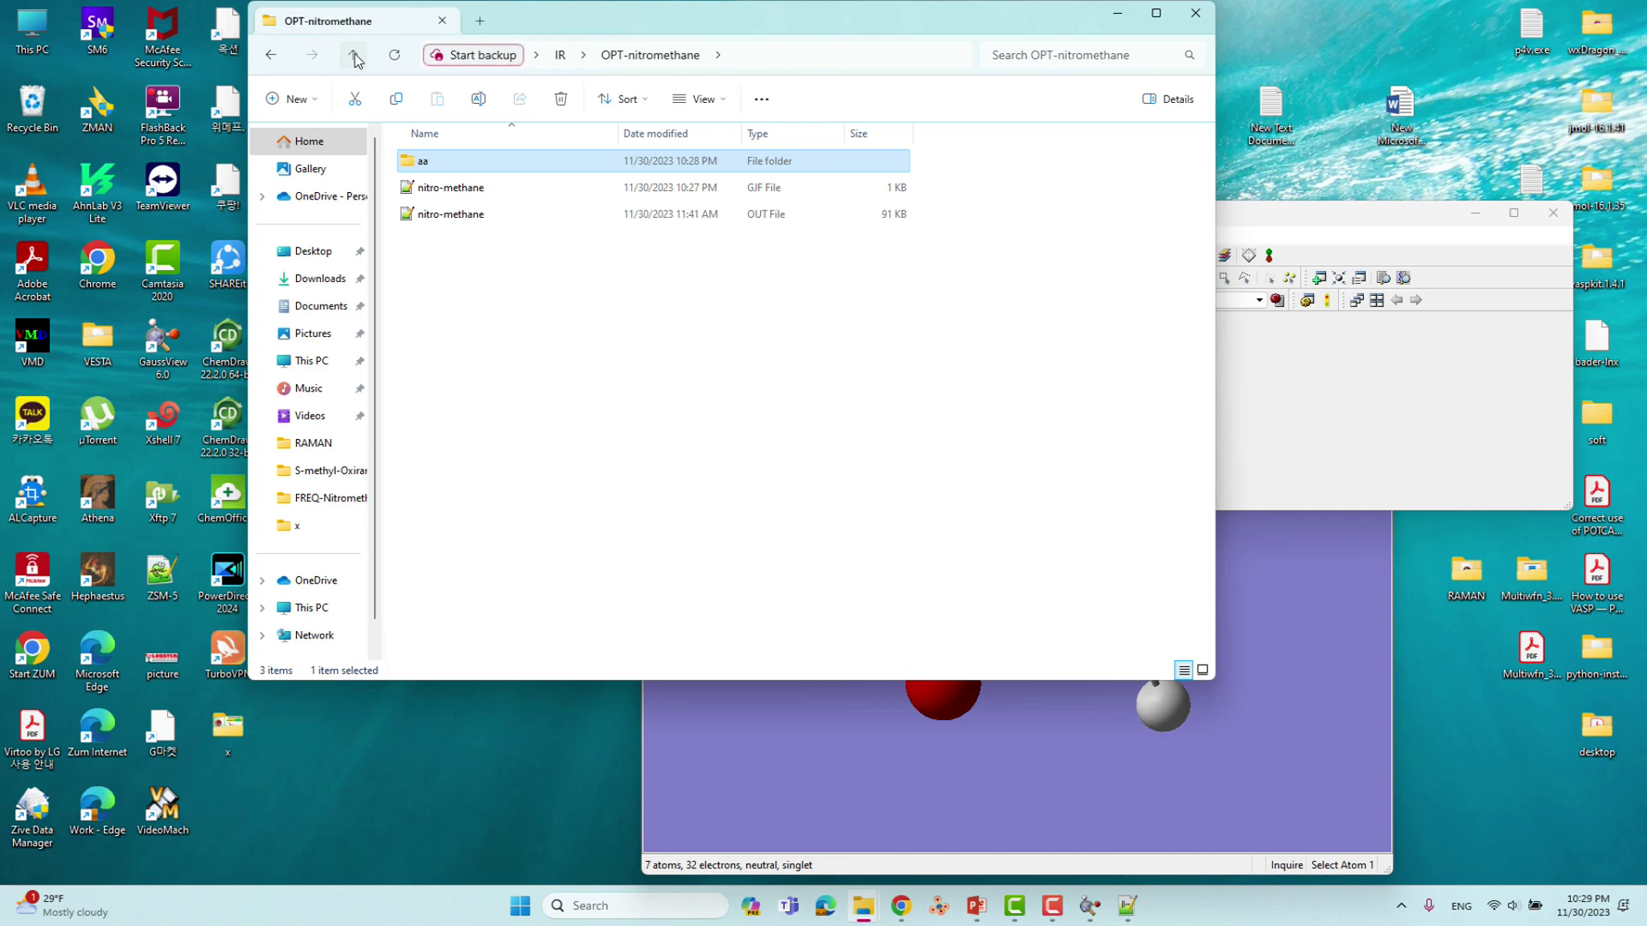
left_click(354, 55)
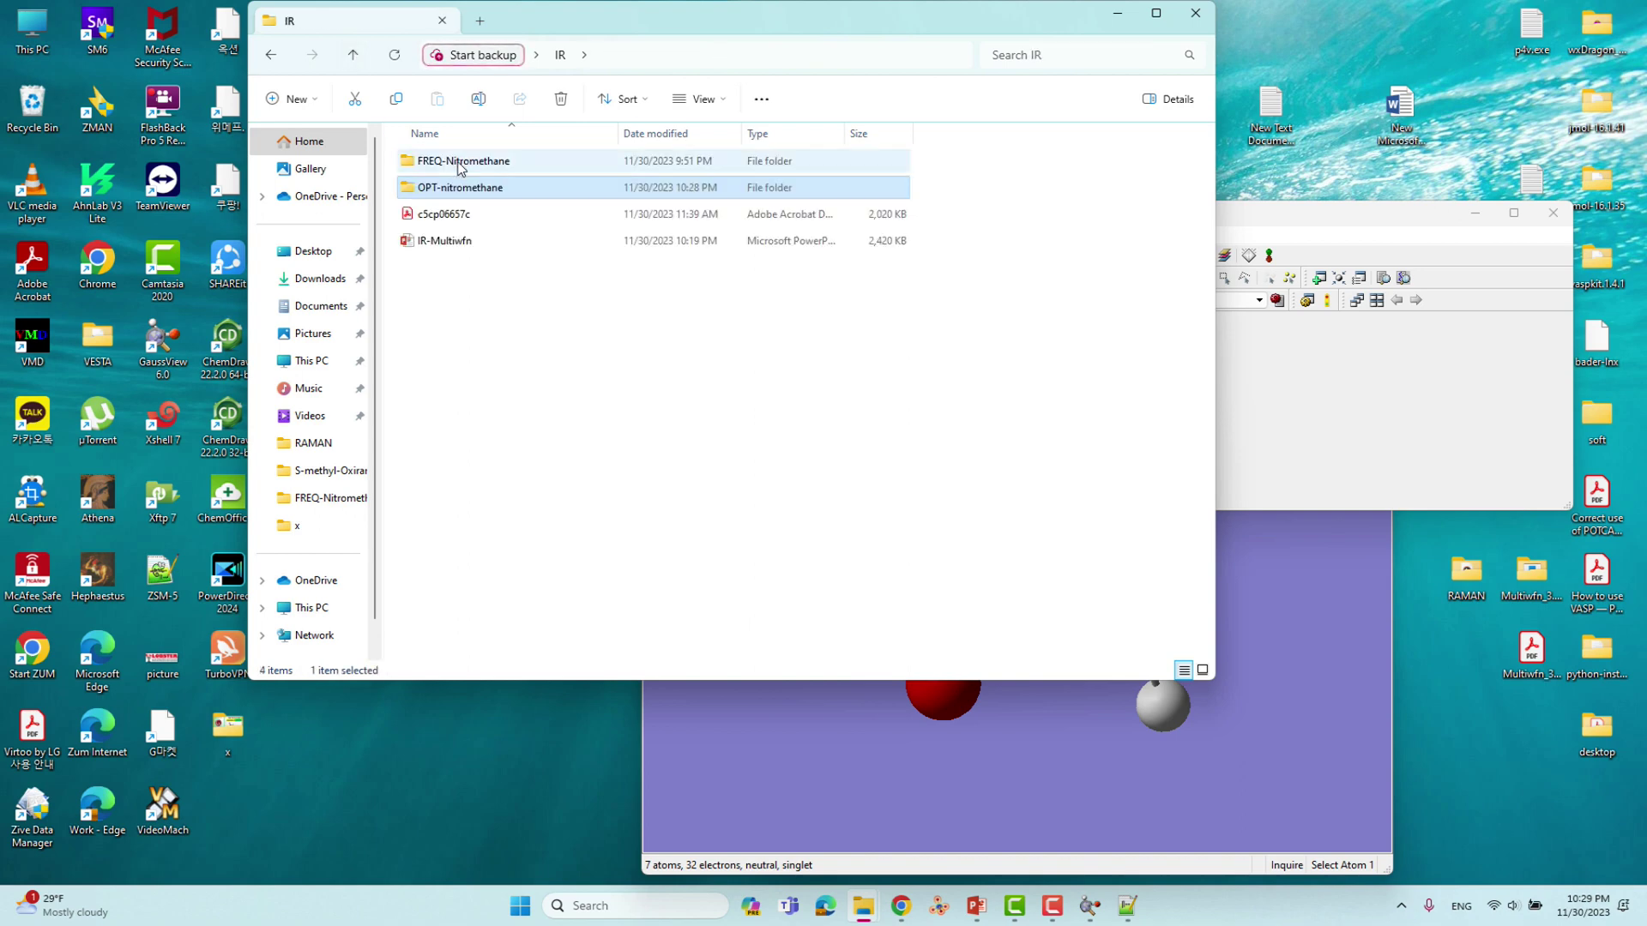
double_click(457, 163)
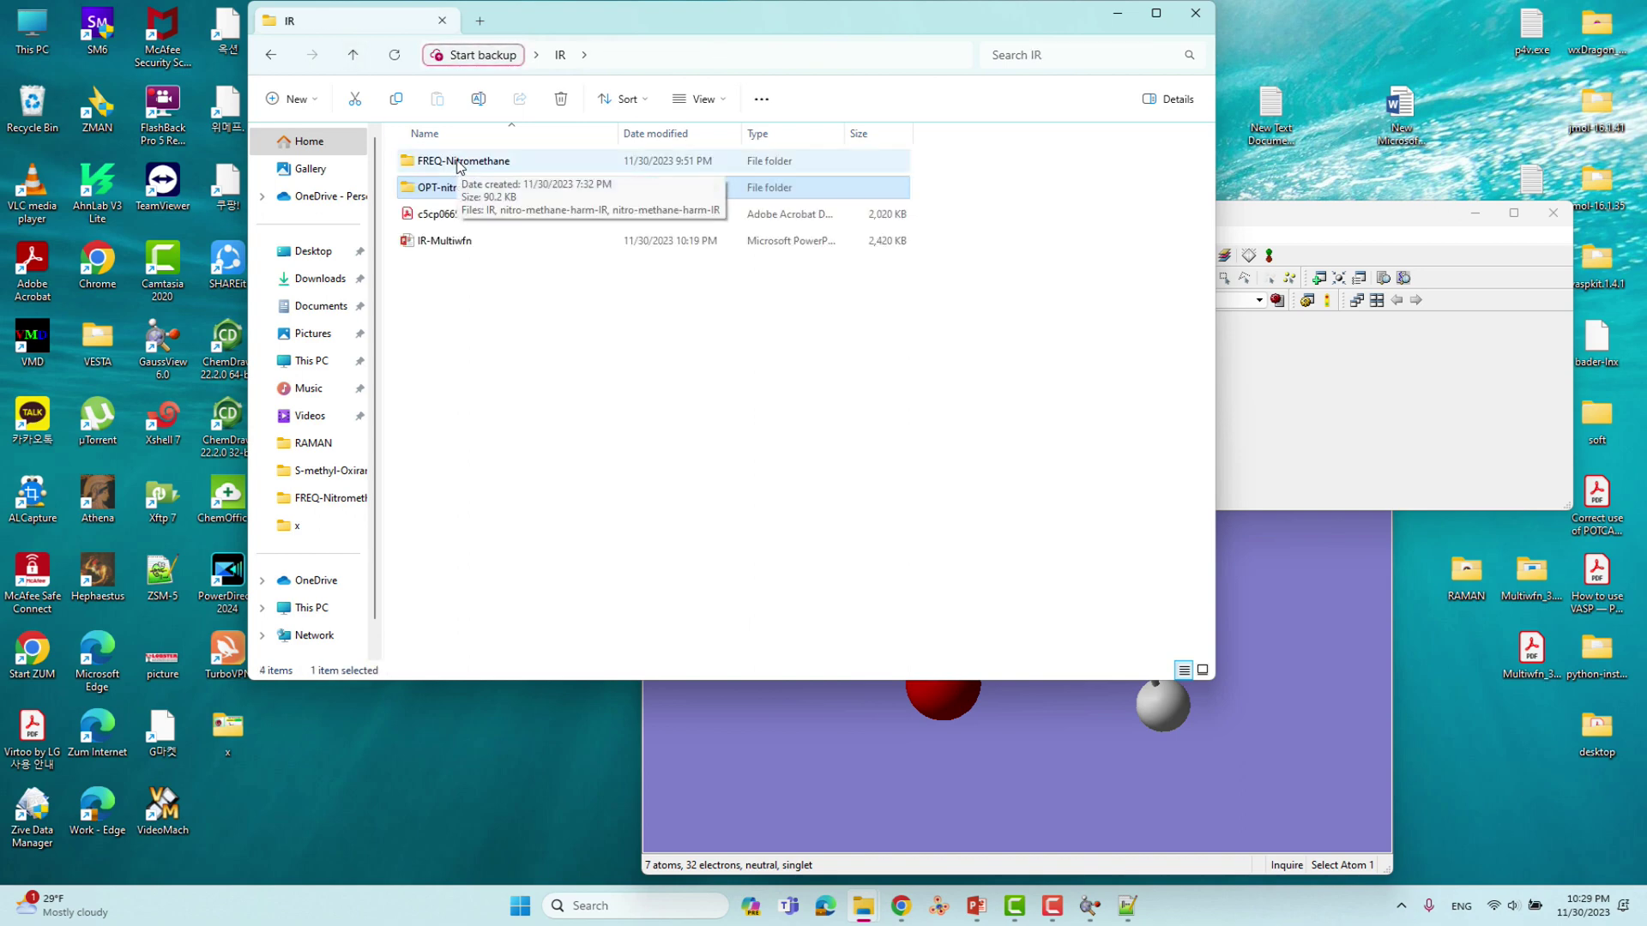
left_click(494, 190)
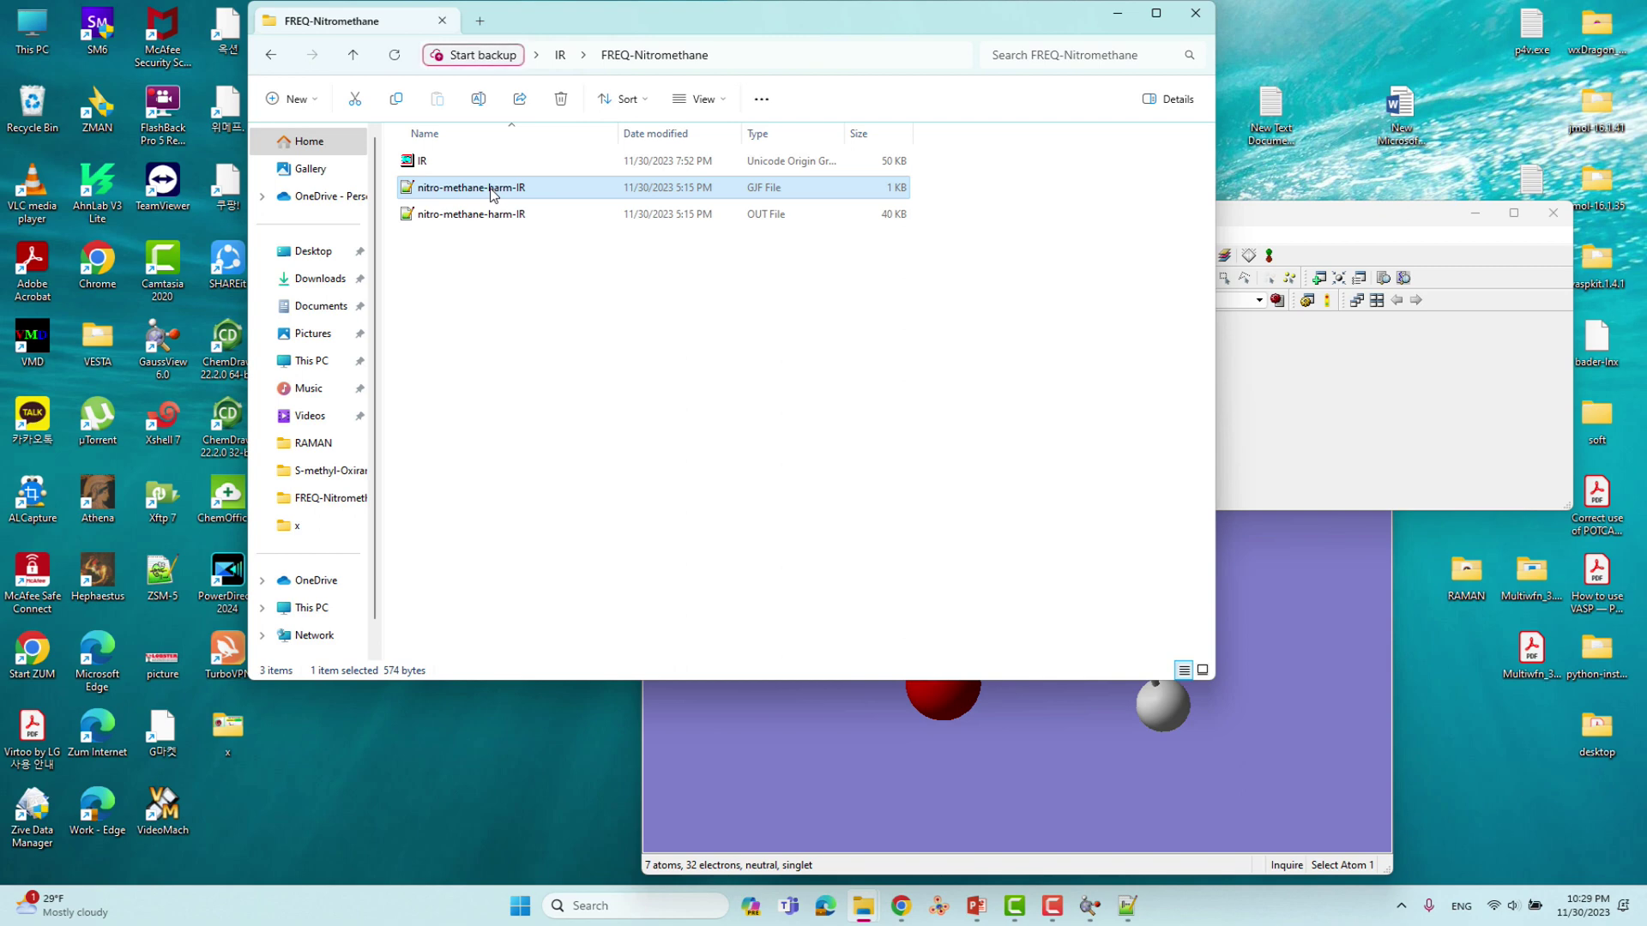
right_click(495, 194)
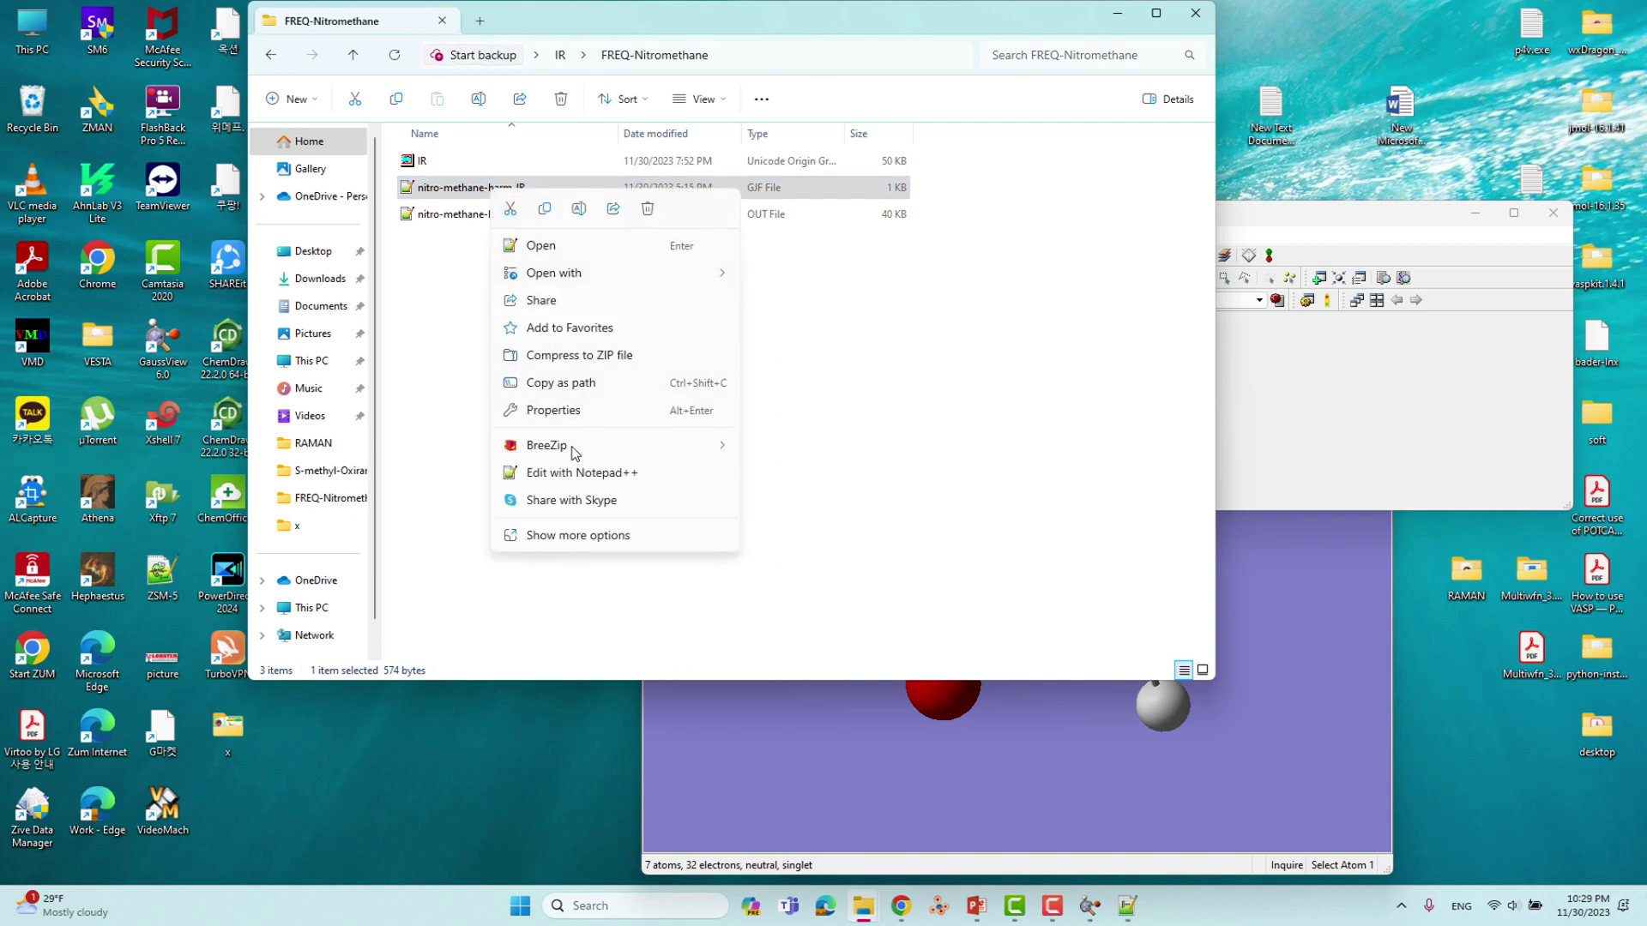
left_click(575, 473)
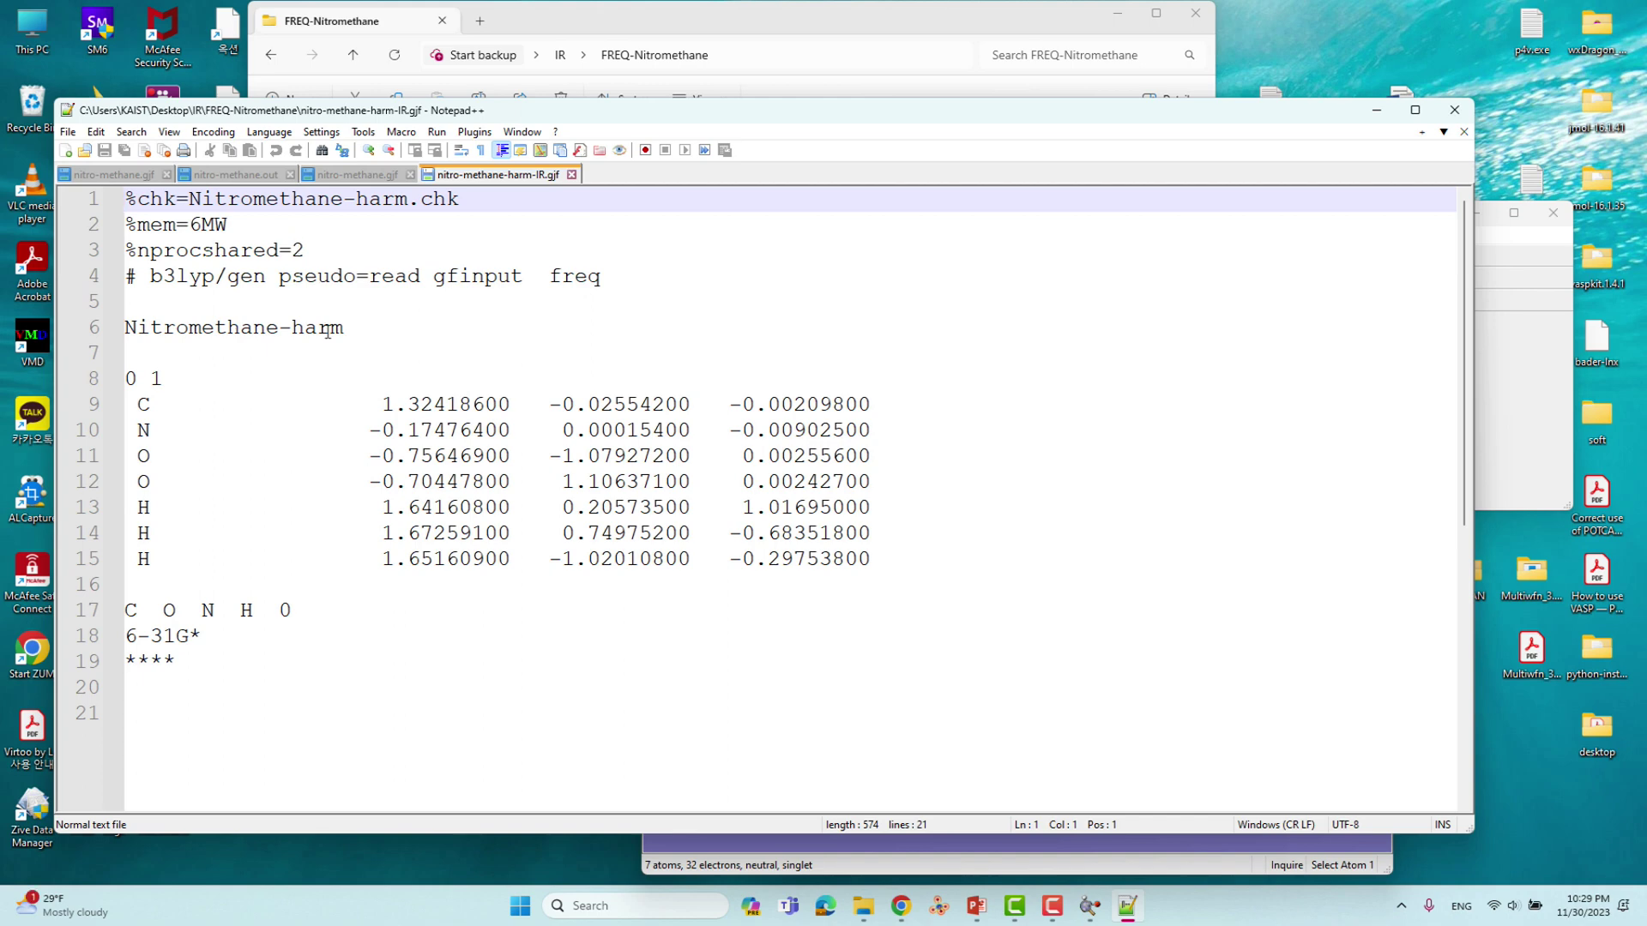
Step: Review the freq keyword, checkpoint file name, title line, charge and multiplicity of the frequency input file
left_click_drag(548, 279, 601, 281)
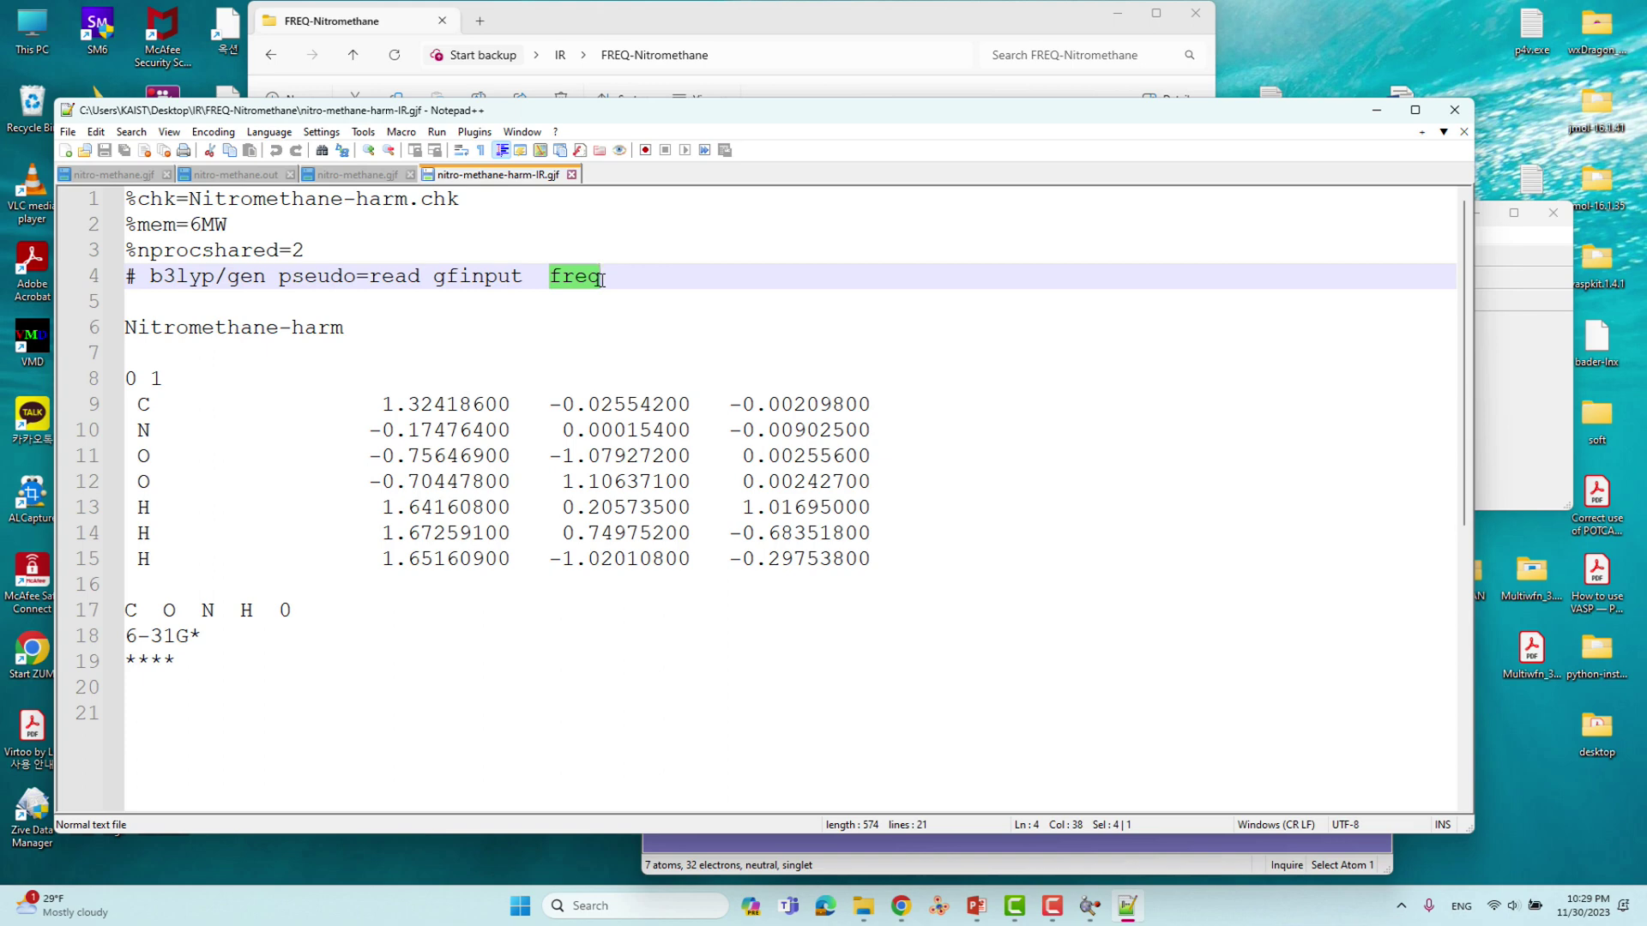
left_click_drag(409, 199, 188, 198)
left_click_drag(376, 328, 126, 301)
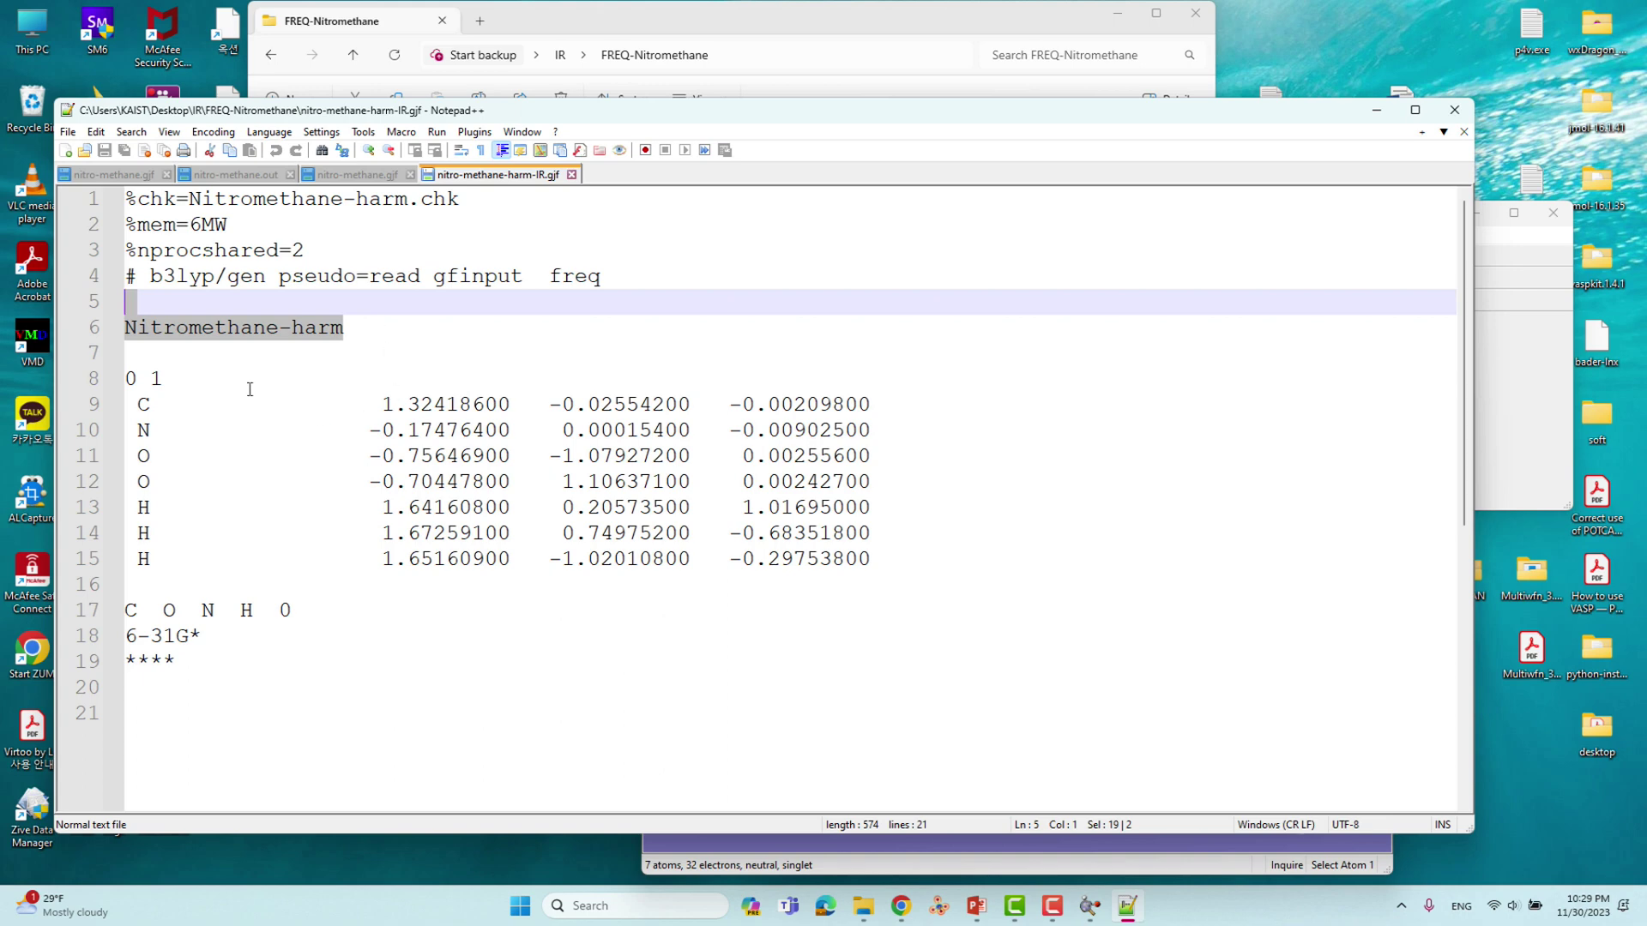
left_click(137, 352)
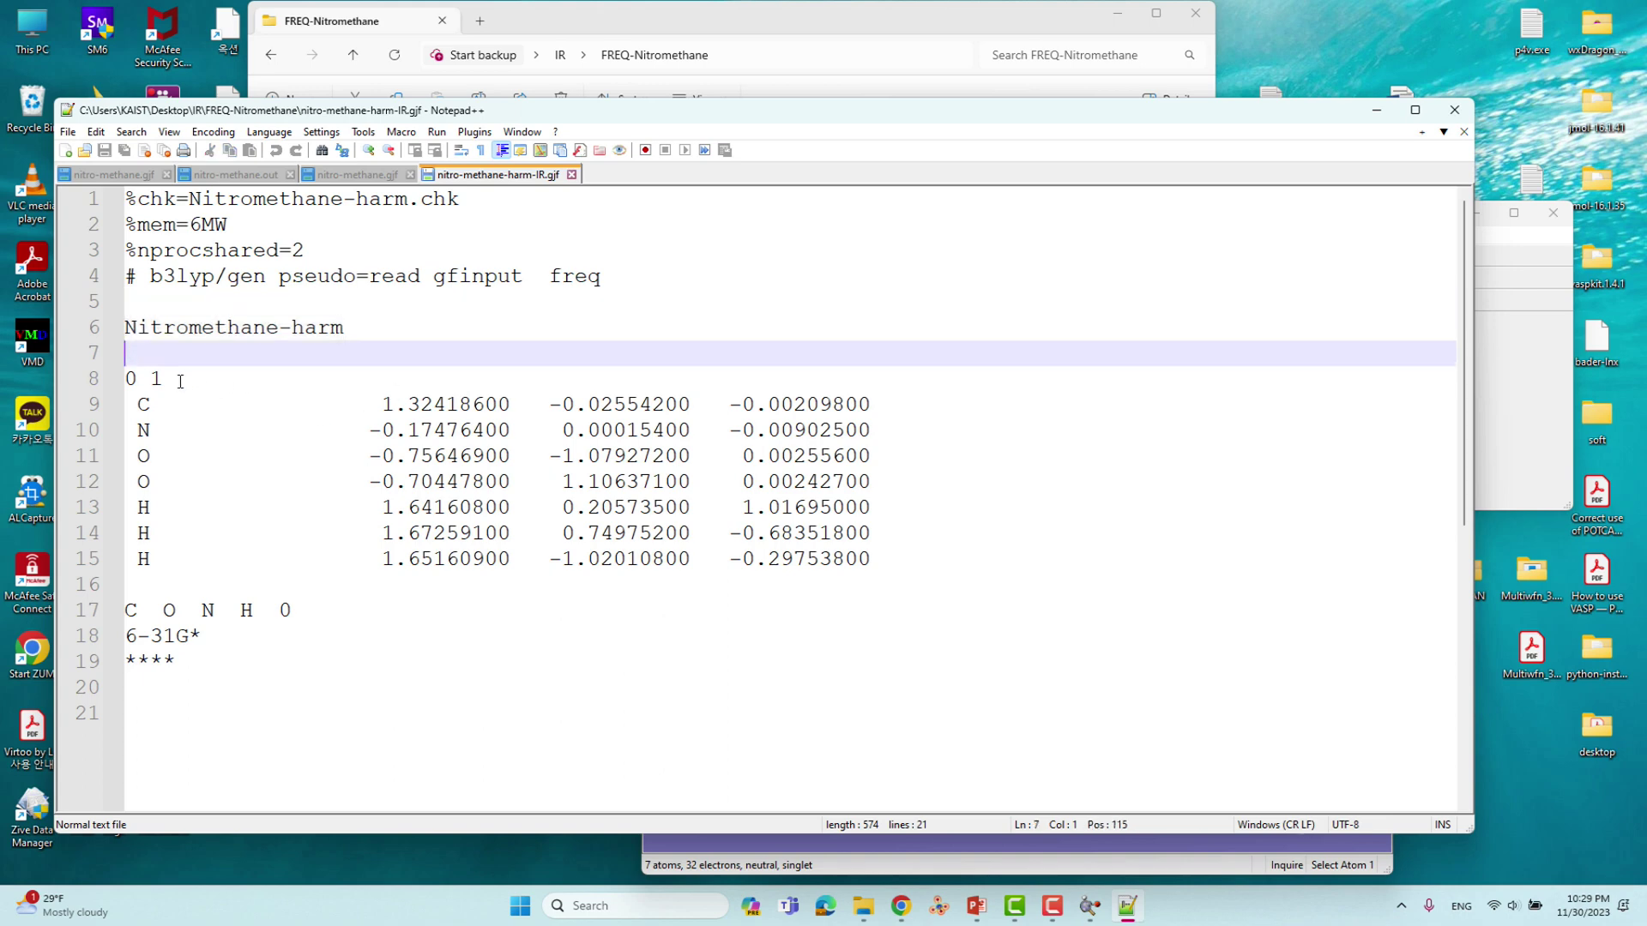
double_click(134, 380)
double_click(157, 380)
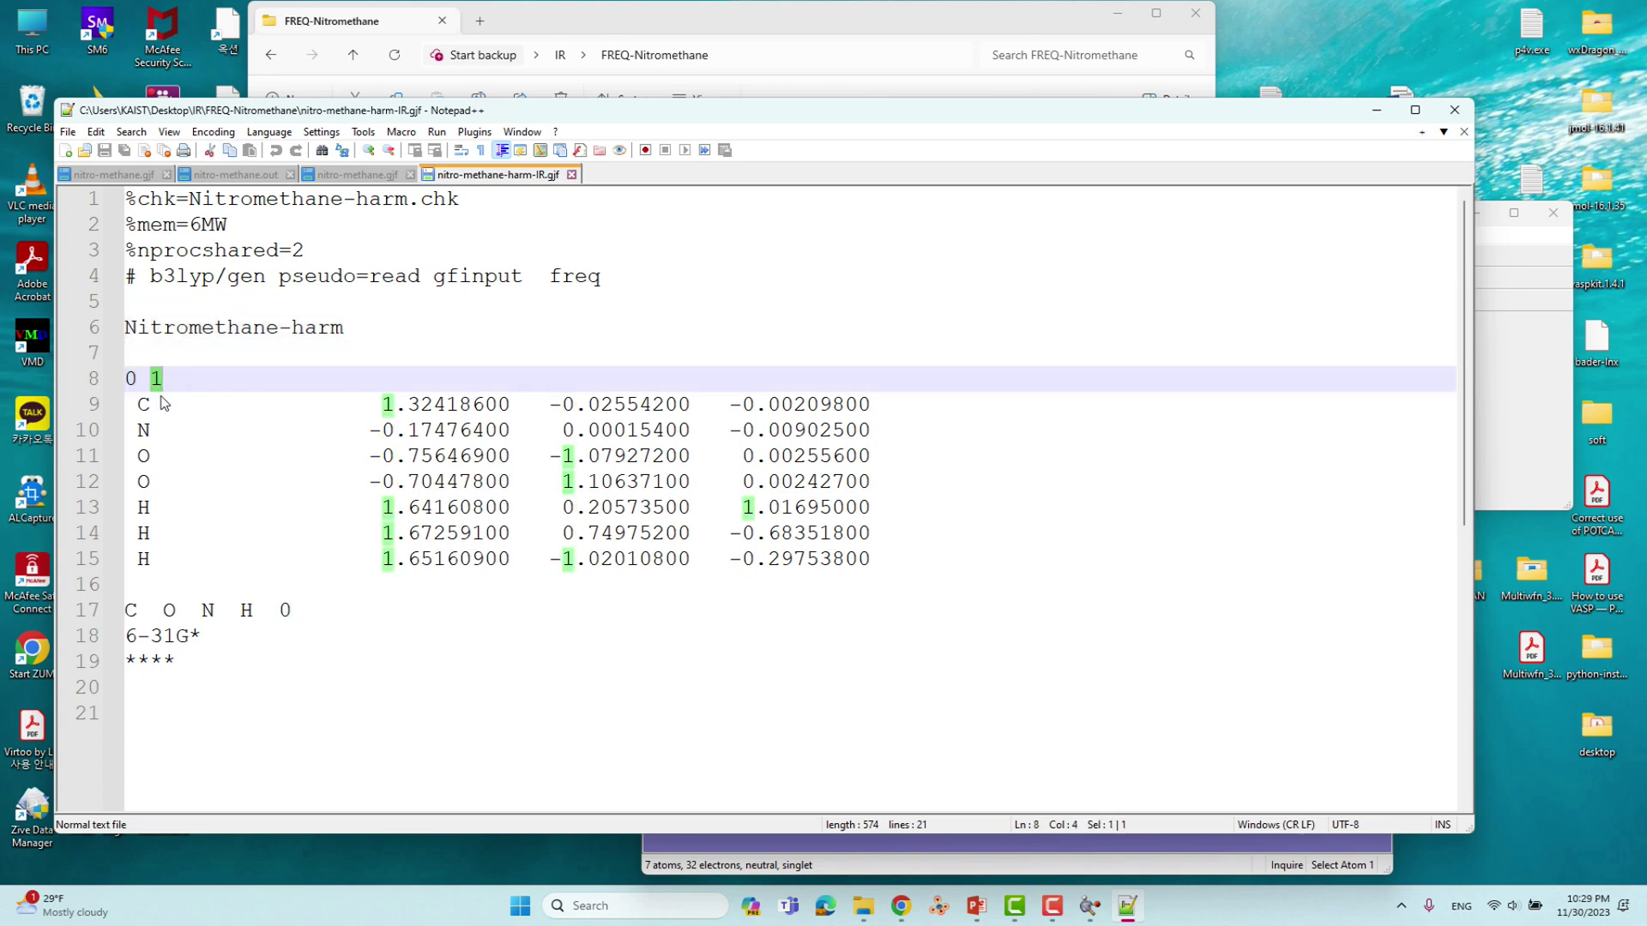
Step: Examine the atomic coordinates, element list, 6-31G* basis line, asterisk terminator and trailing blank lines of the frequency input
left_click_drag(140, 401, 948, 561)
left_click(300, 611)
left_click_drag(305, 613, 109, 611)
left_click_drag(228, 646, 118, 660)
left_click(179, 682)
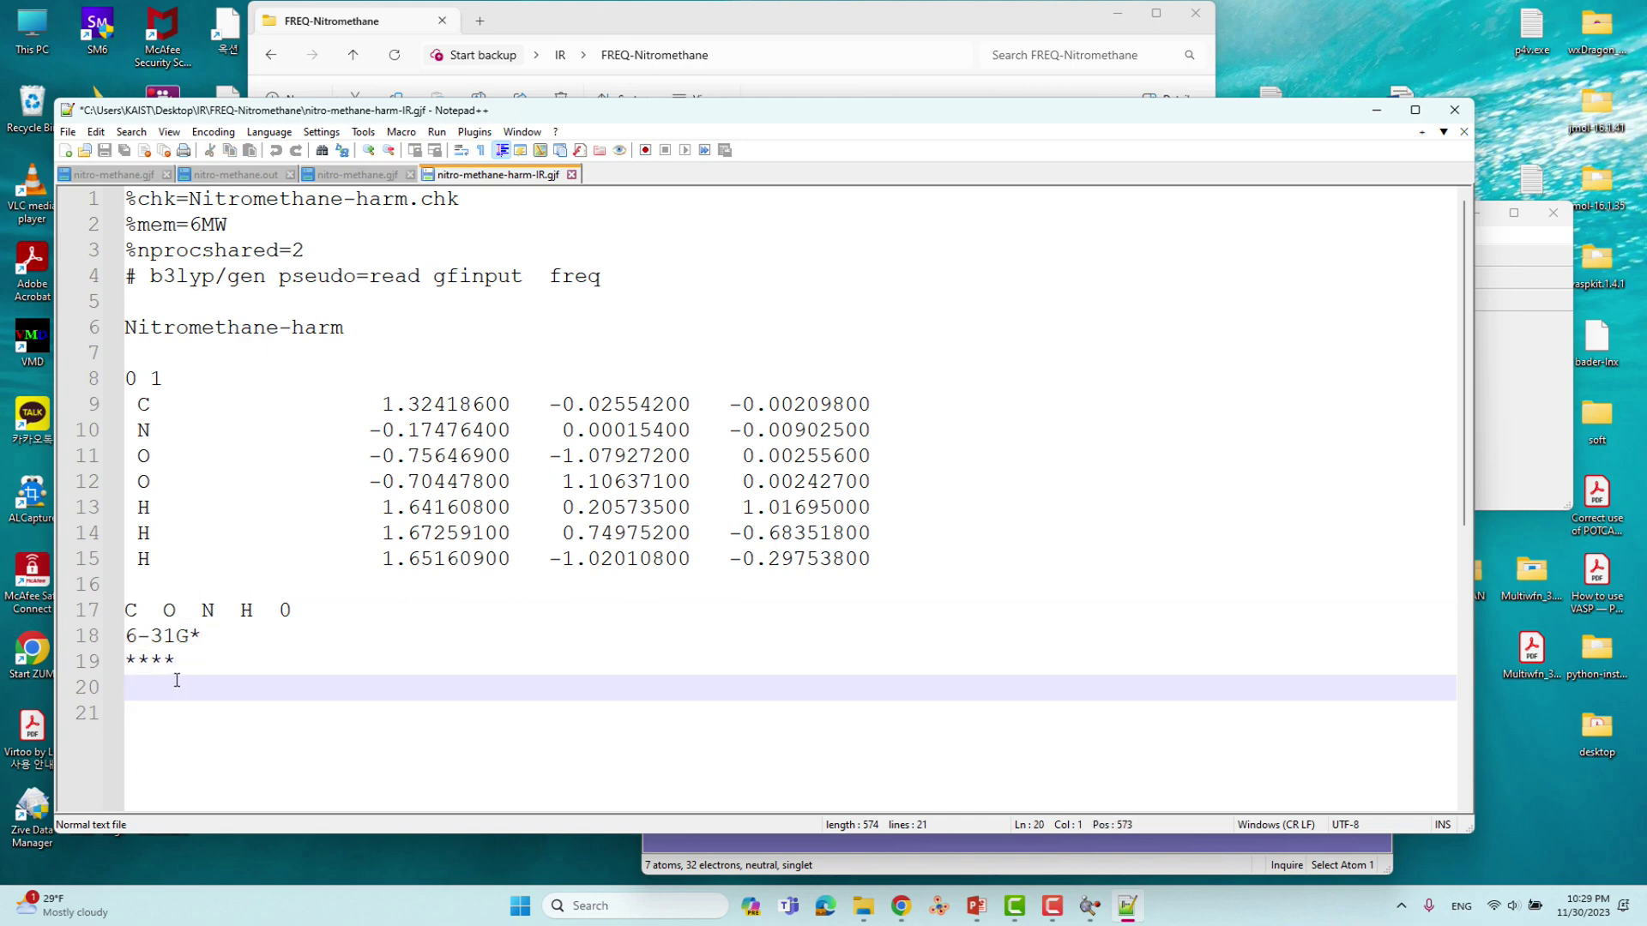
Step: Add four more blank lines at the end of the frequency input file, save it, and minimize the editor
key("Return")
key("Return")
key("Return")
key("Return")
left_click(104, 149)
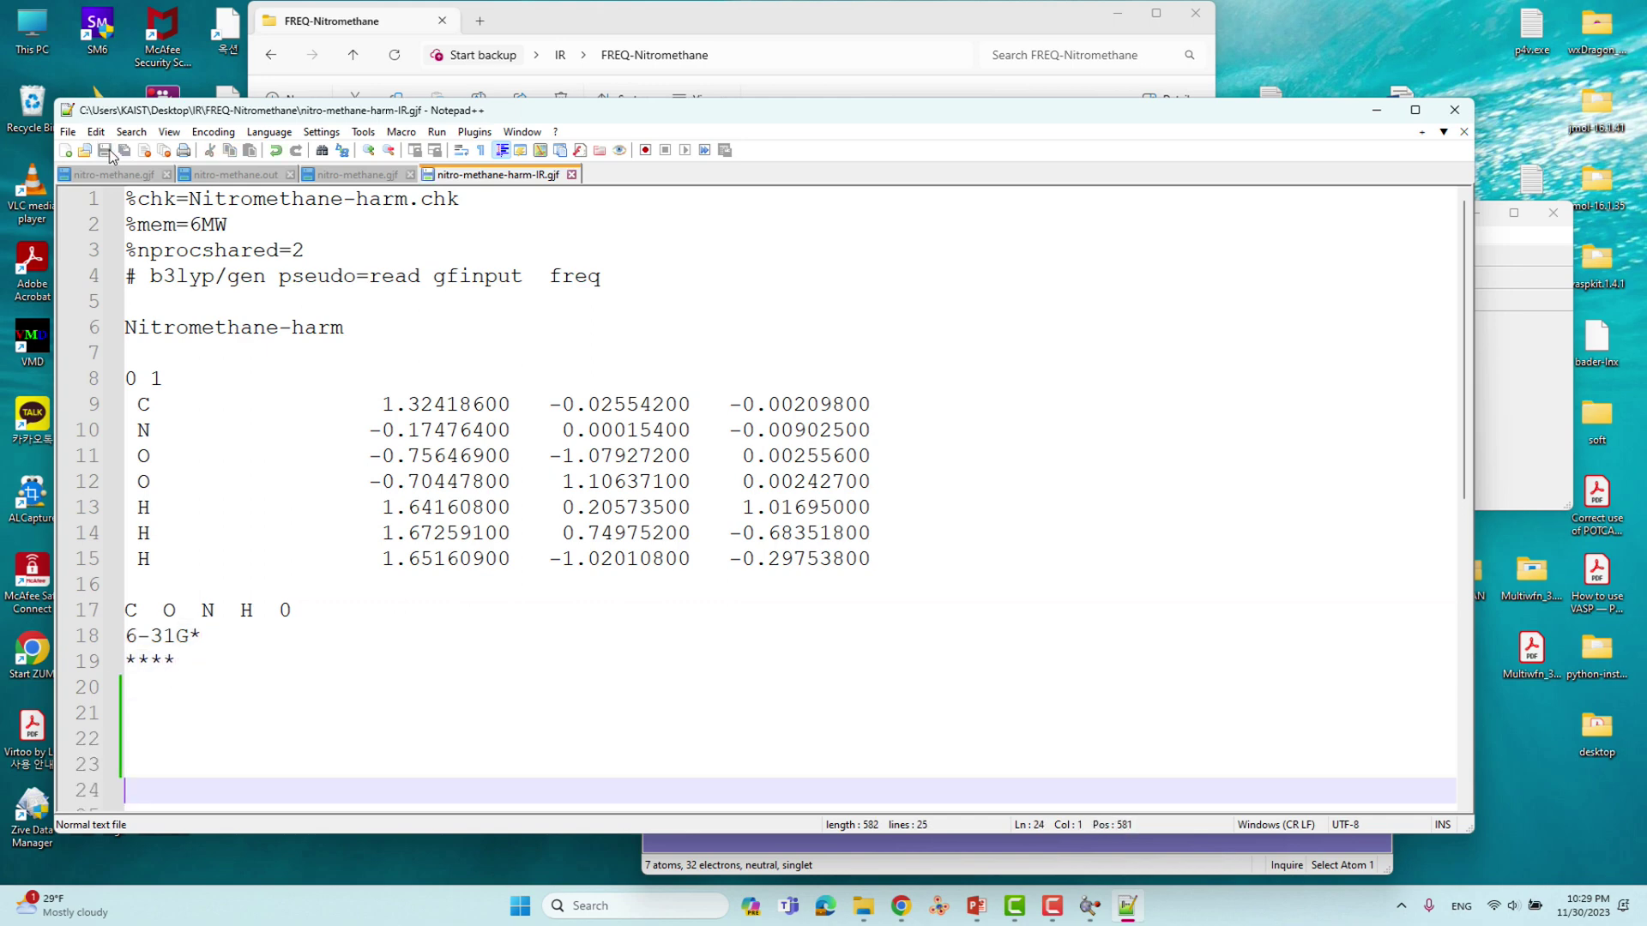
left_click(1376, 109)
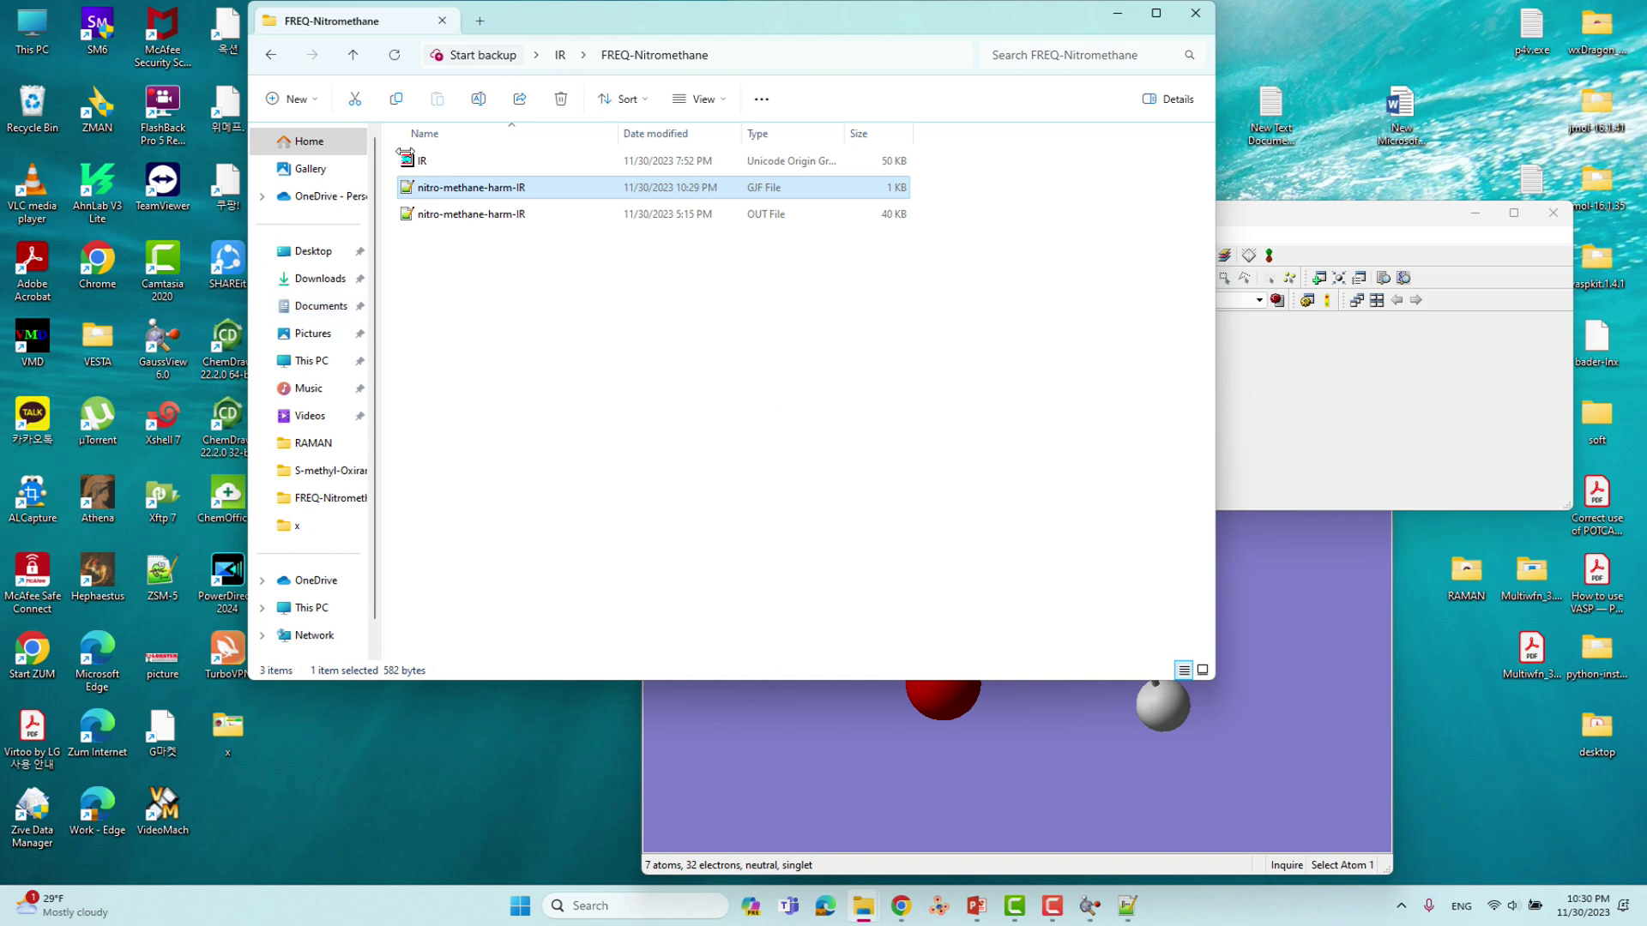
Step: Select the nitro-methane-harm-IR OUT file in the FREQ-Nitromethane folder and close the GaussView molecule and main windows
left_click(471, 215)
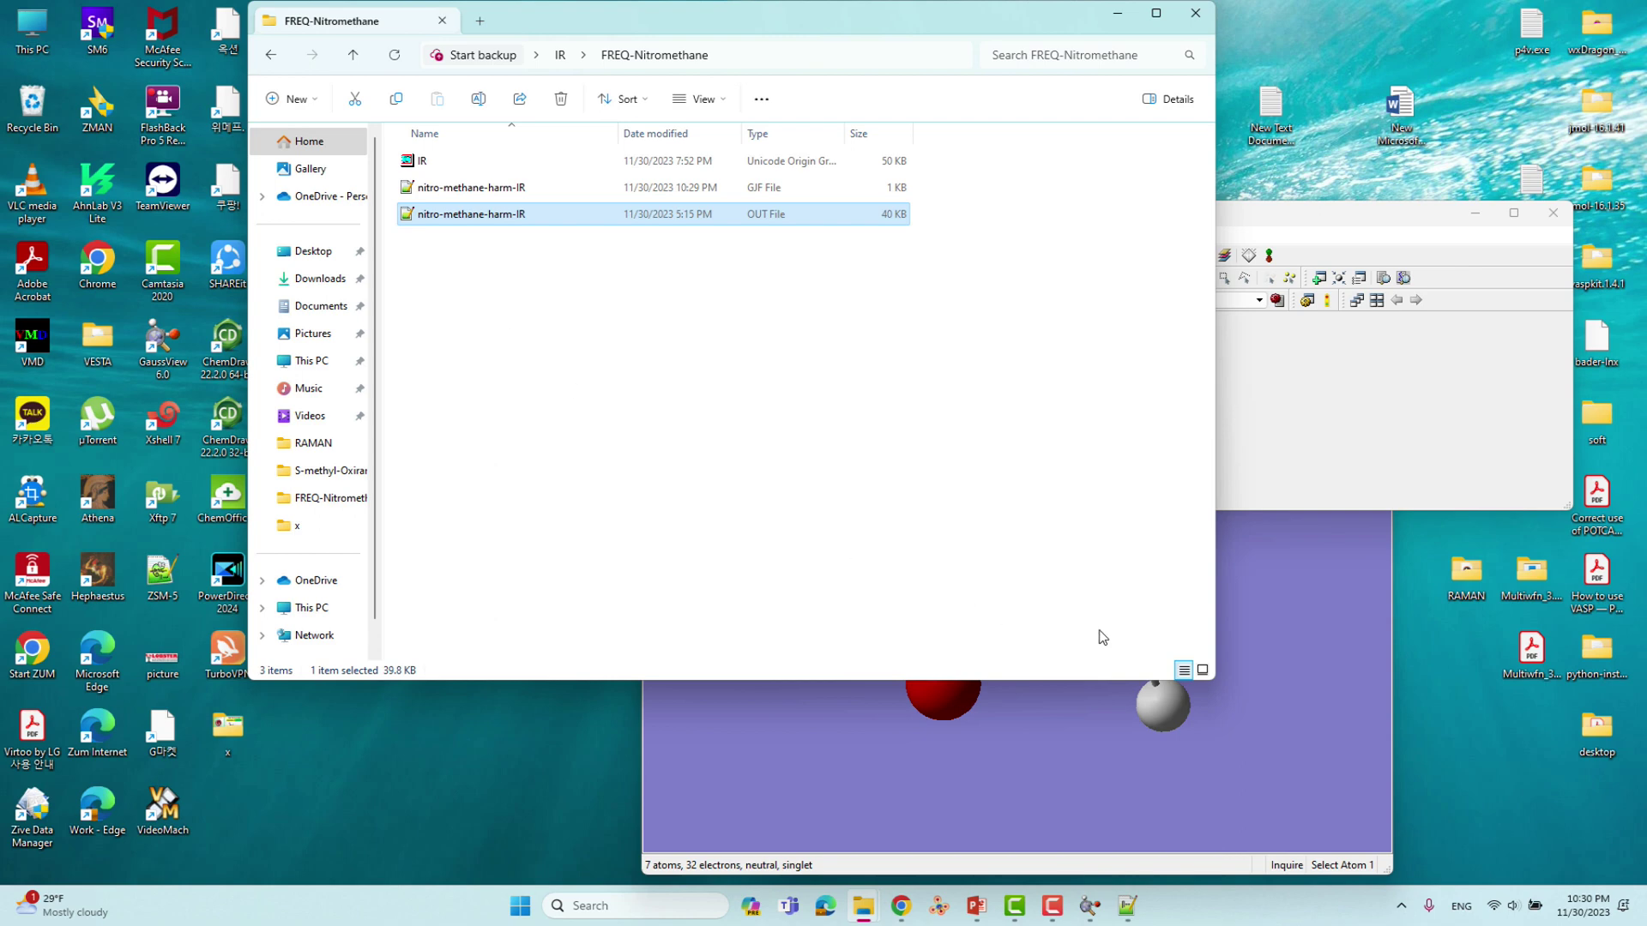
left_click(1325, 613)
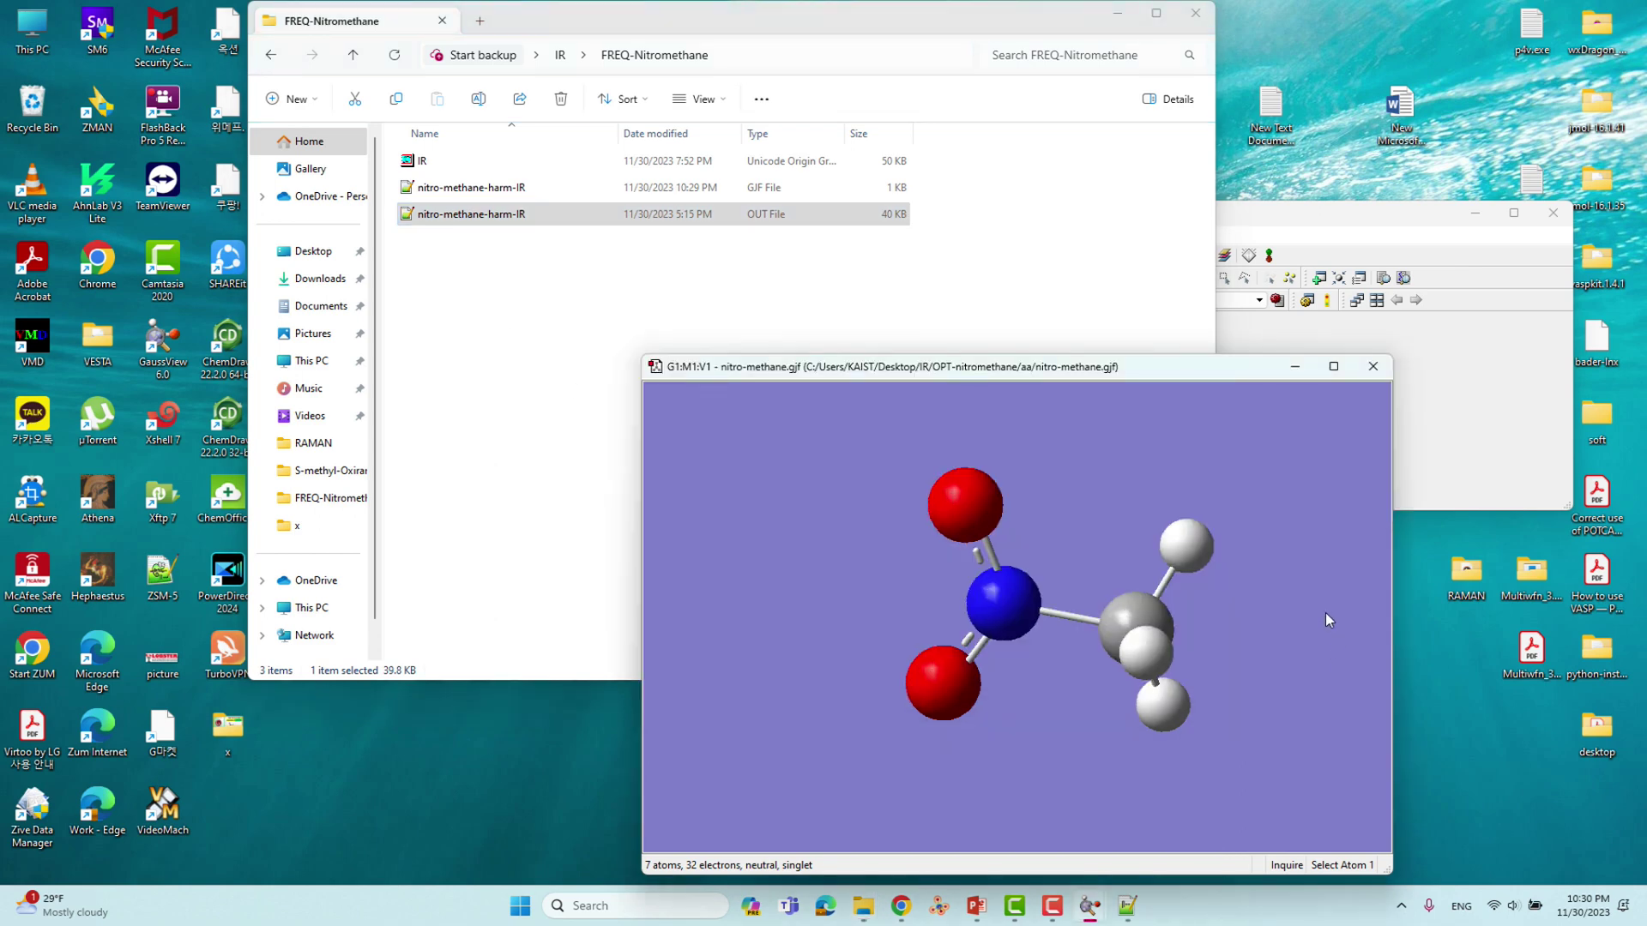
left_click(1388, 368)
left_click(1550, 214)
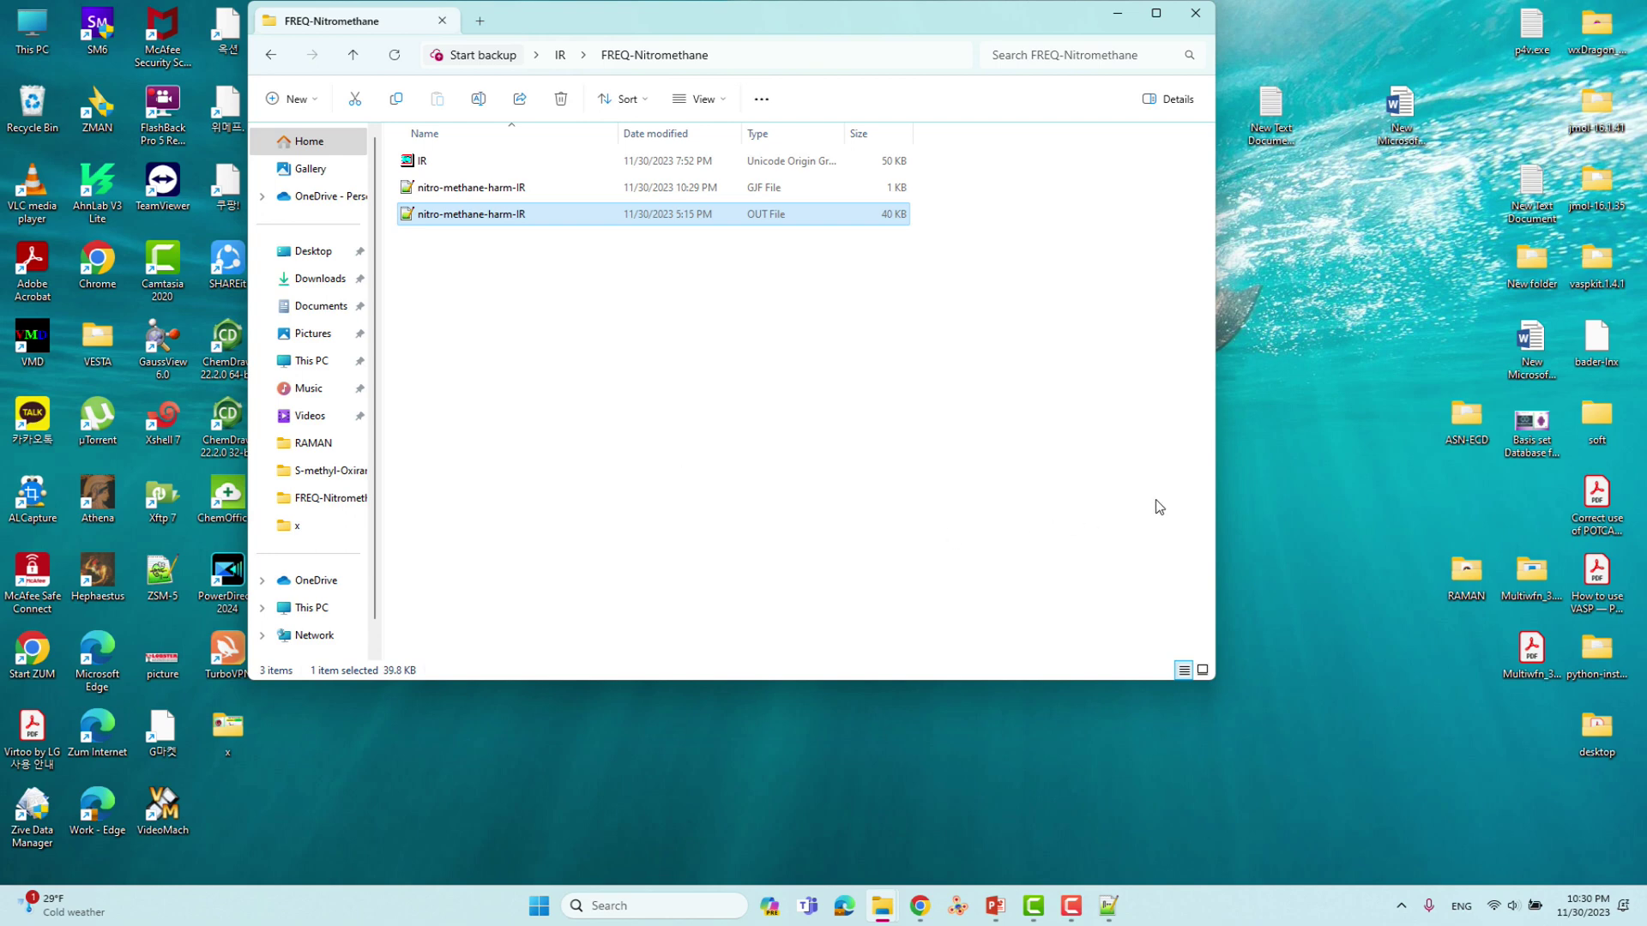
left_click(1342, 498)
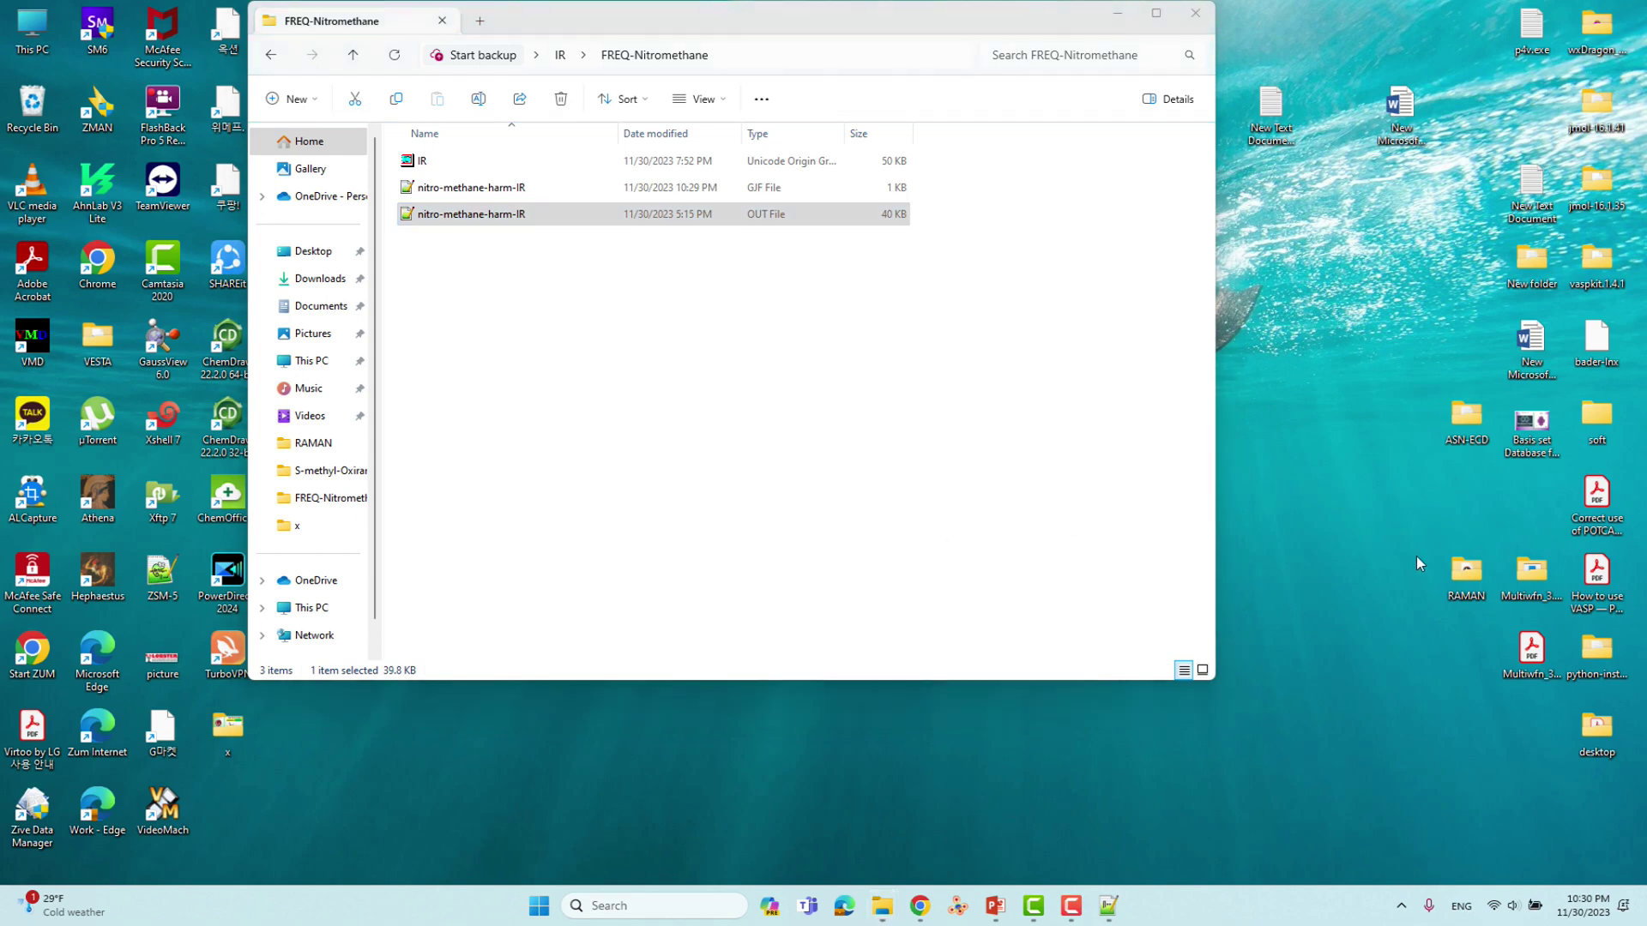
Step: Open the Multiwfn_3.8_dev_bin_Win64 folder on the desktop and launch the Multiwfn application
double_click(1533, 573)
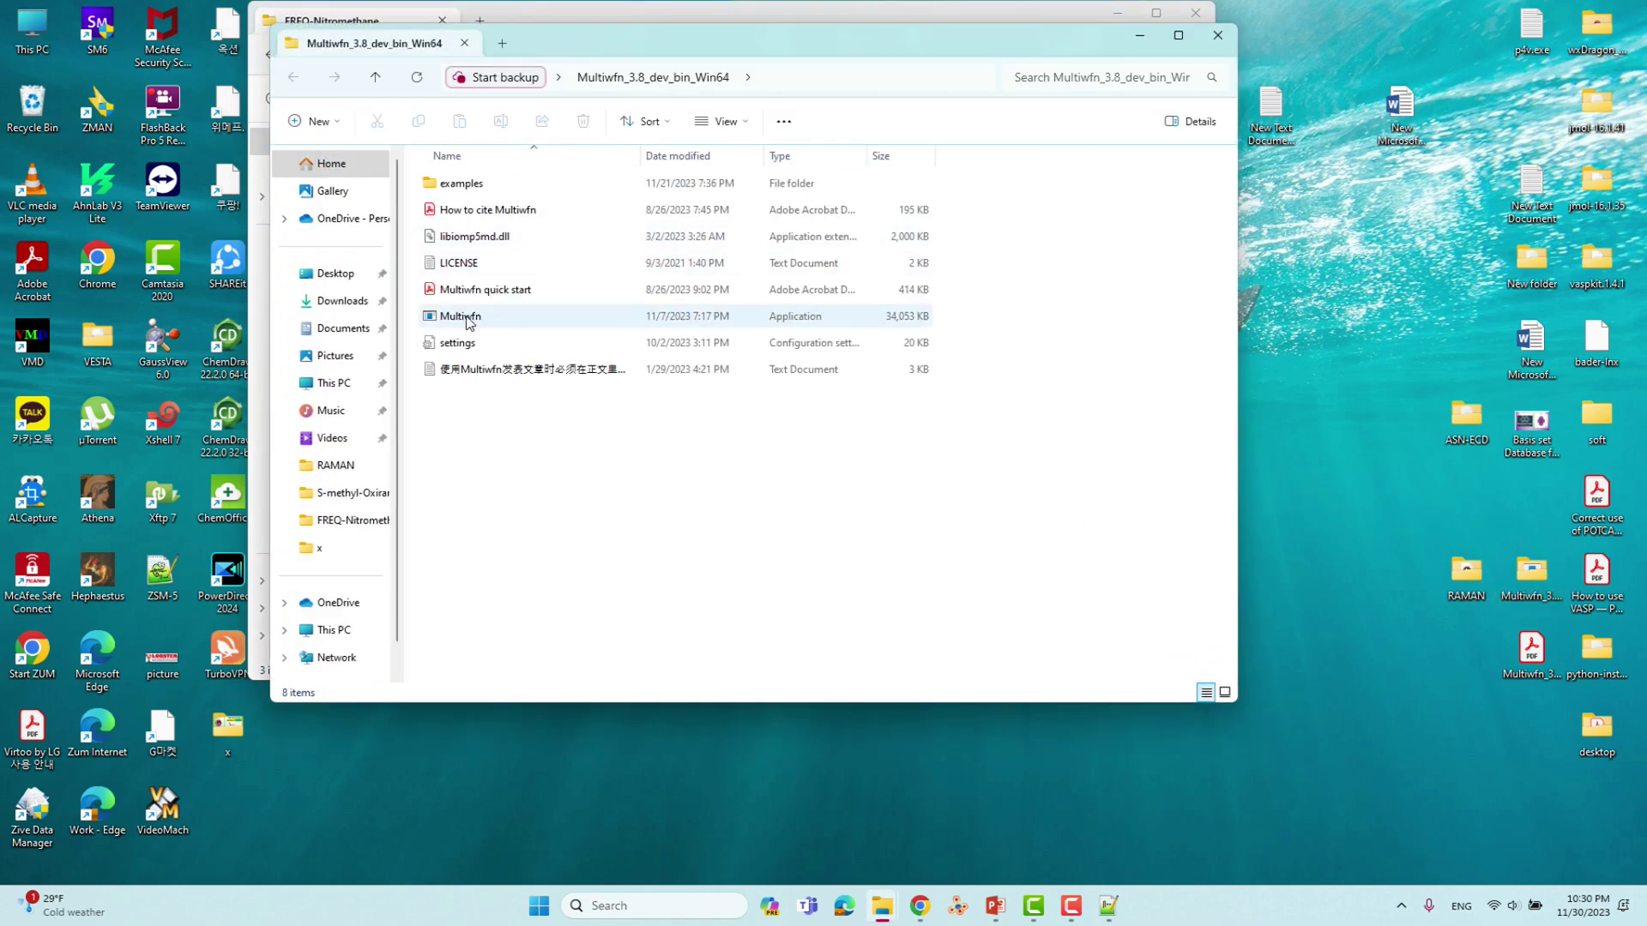
left_click(463, 316)
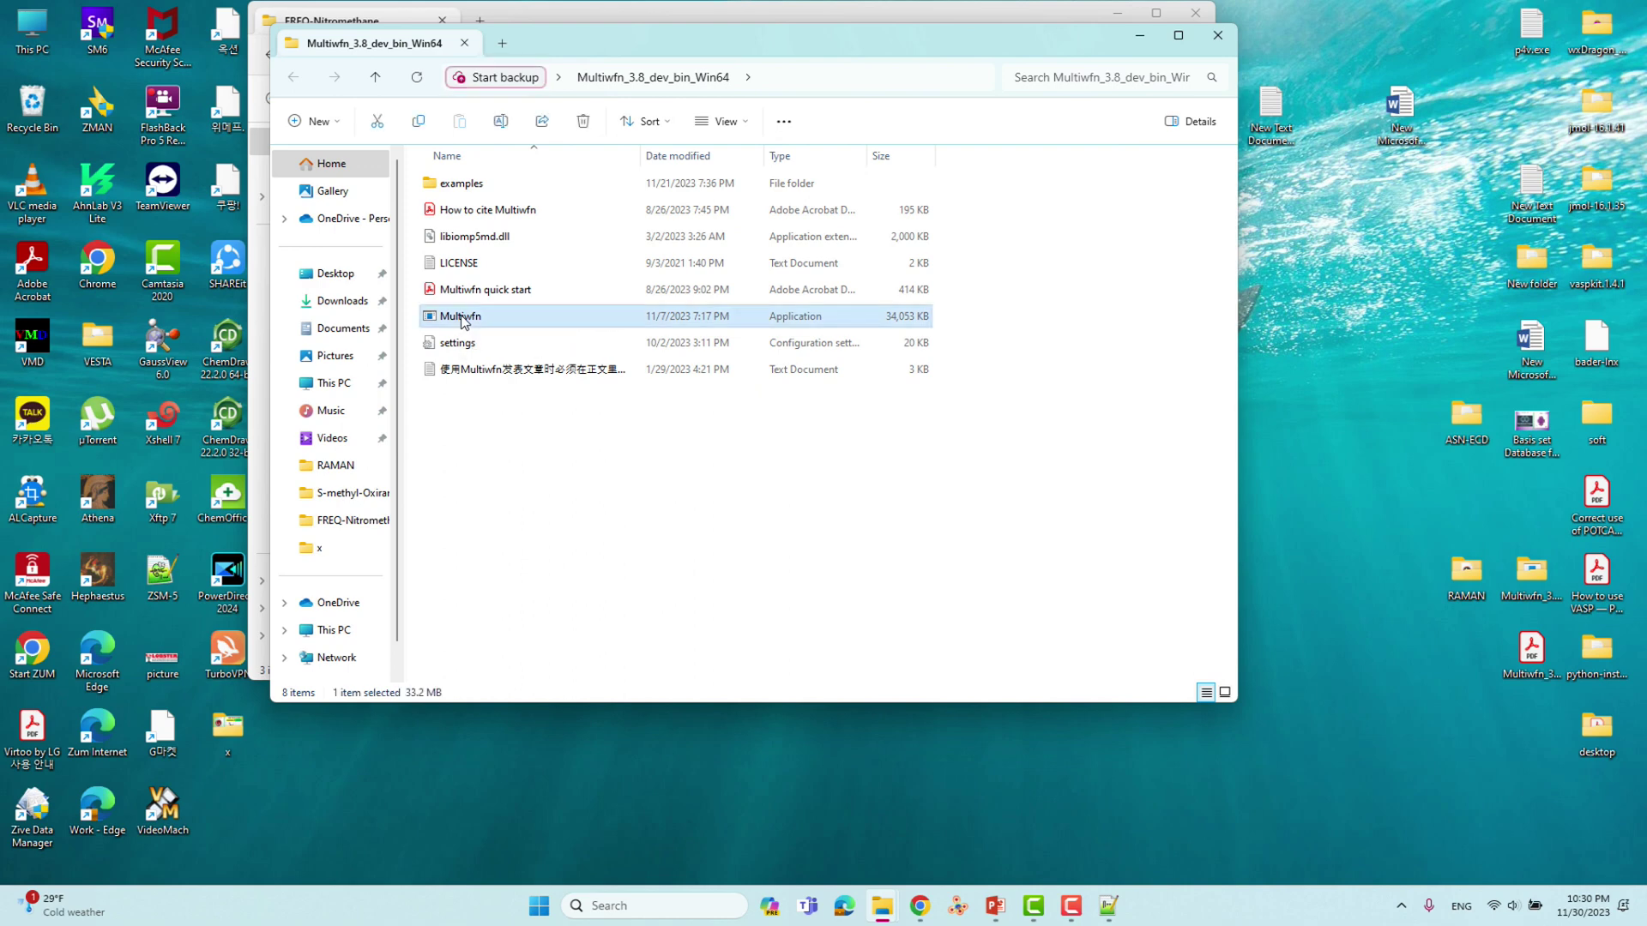
double_click(462, 317)
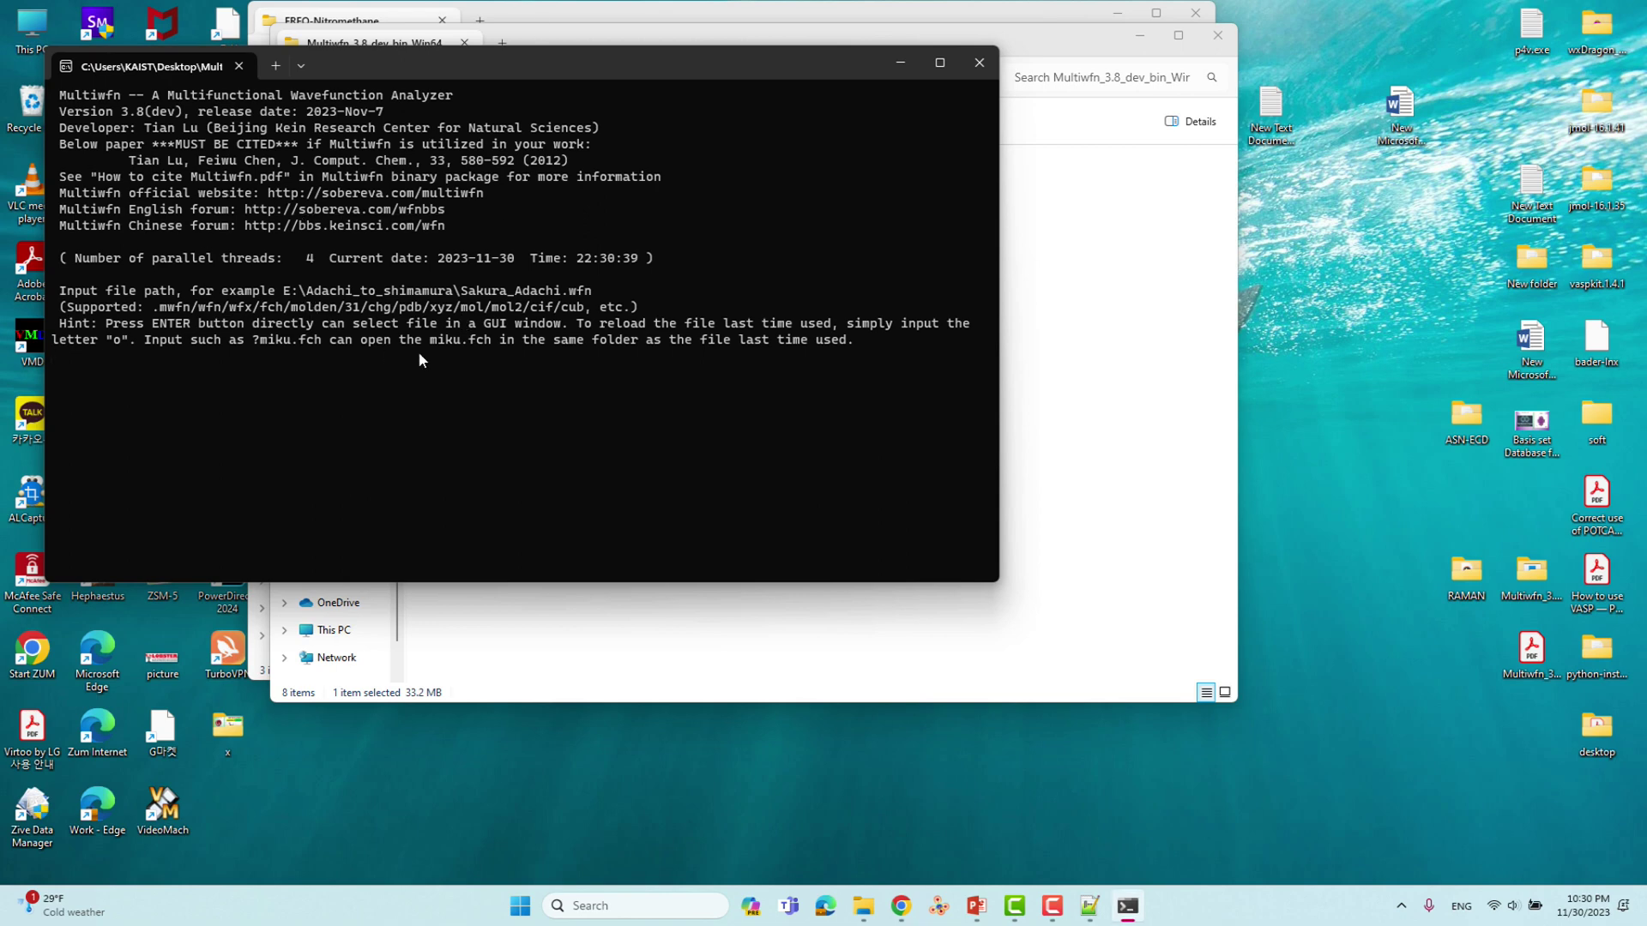
Step: Load nitro-methane-harm-IR.out from the IR > FREQ-Nitromethane folder on the Desktop as the Multiwfn input file
key("Return")
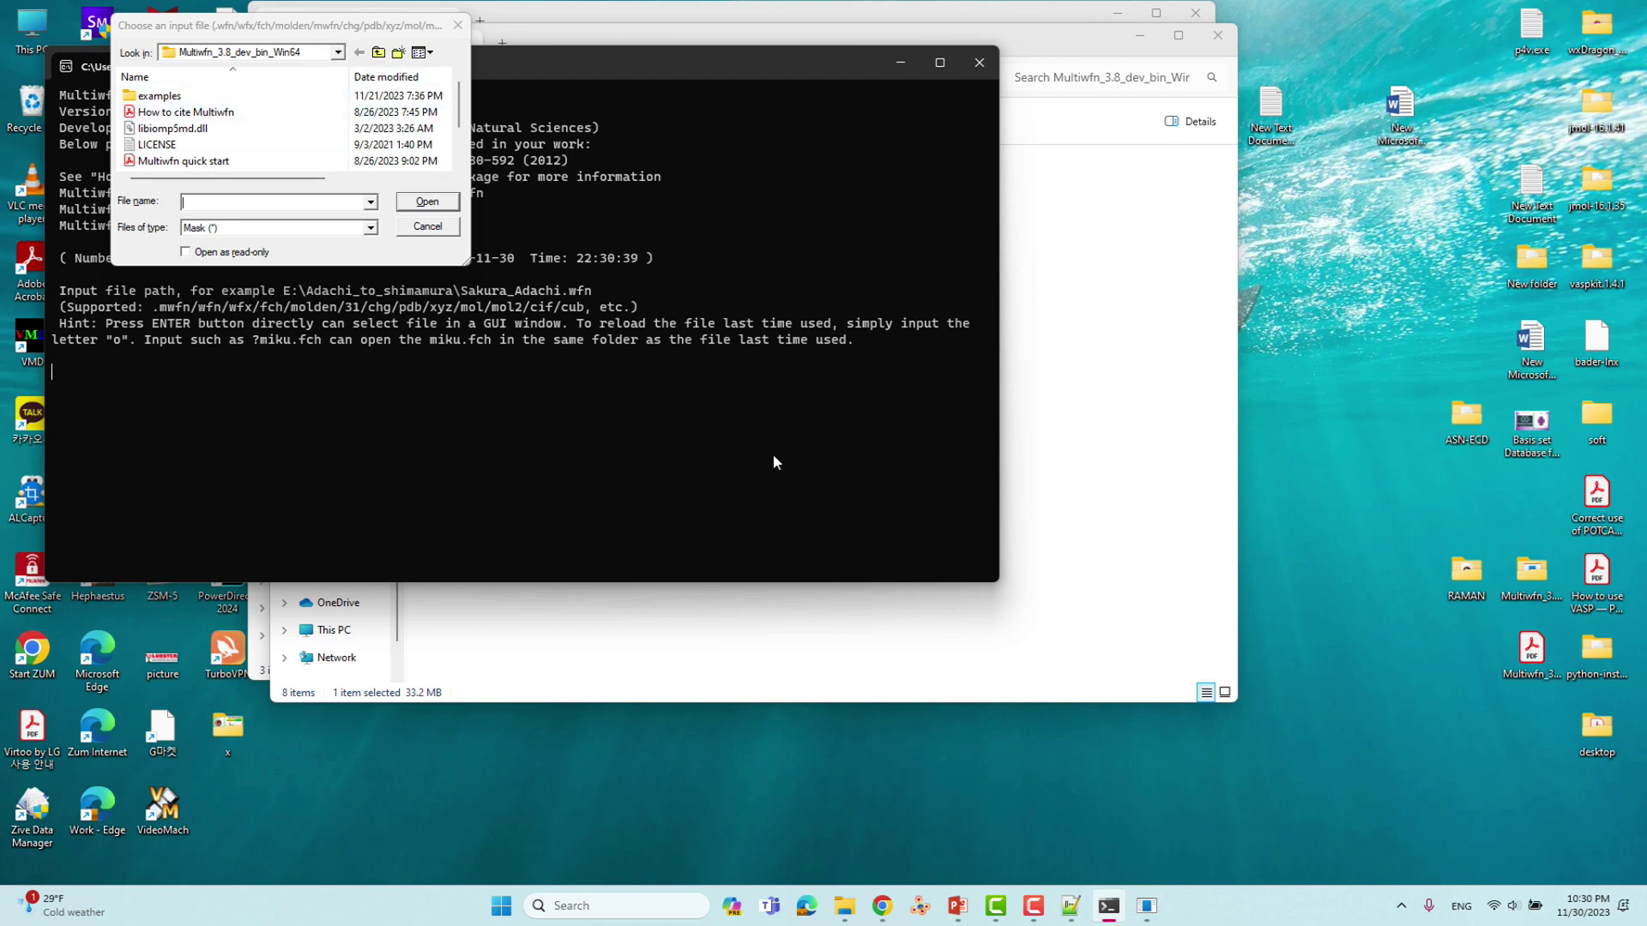
left_click(337, 53)
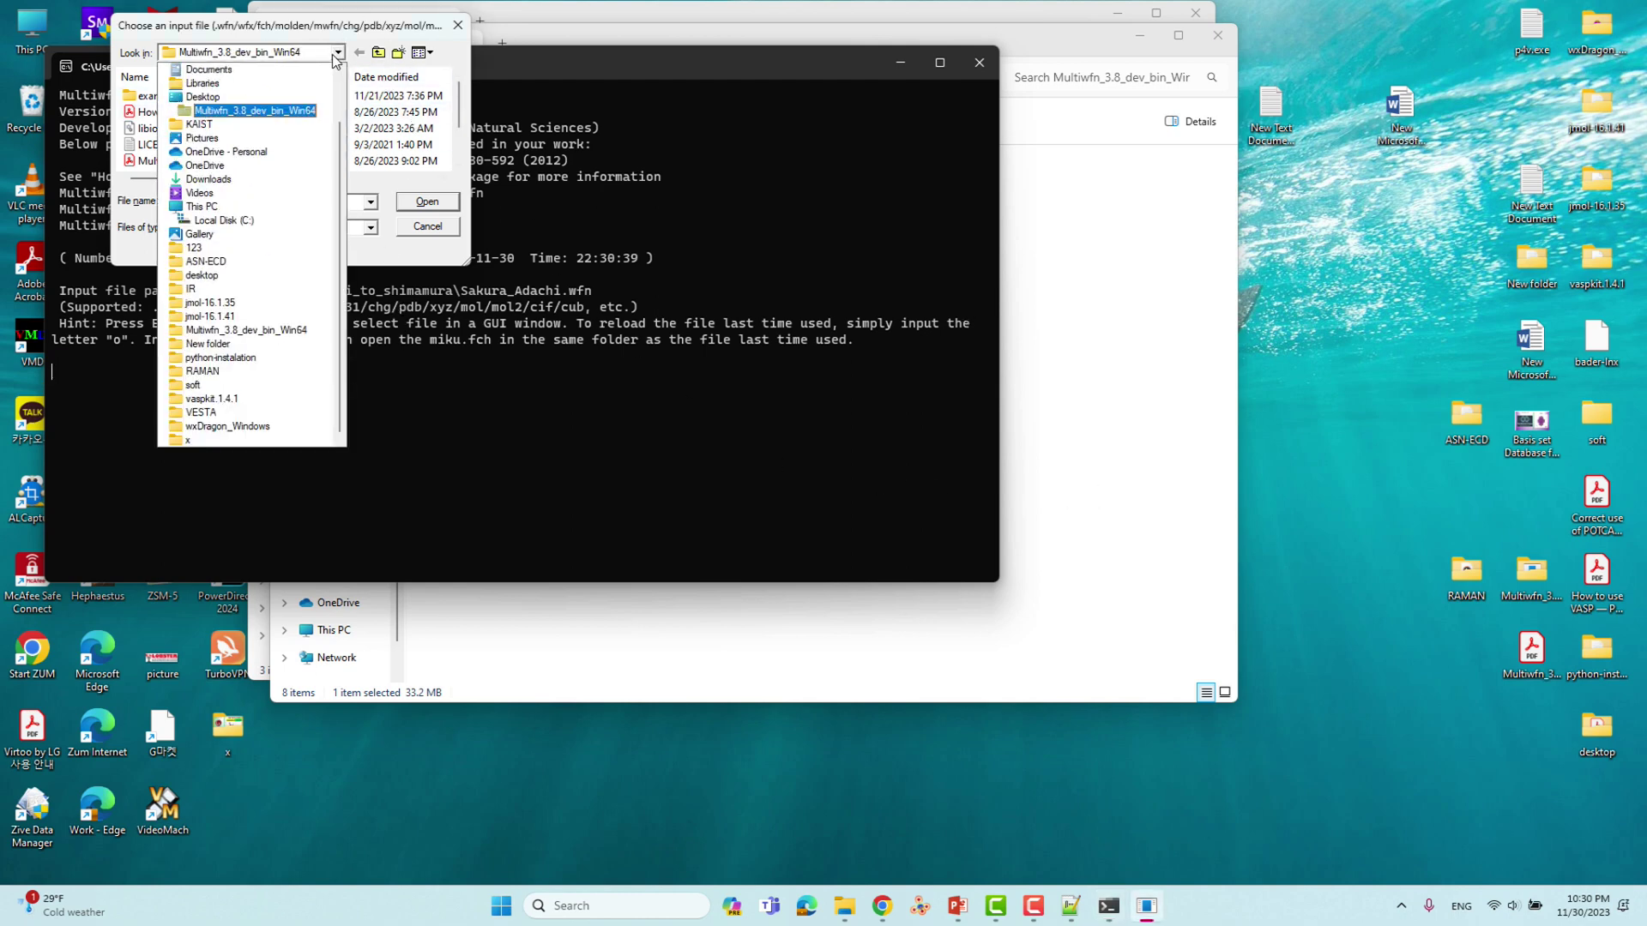
left_click(211, 97)
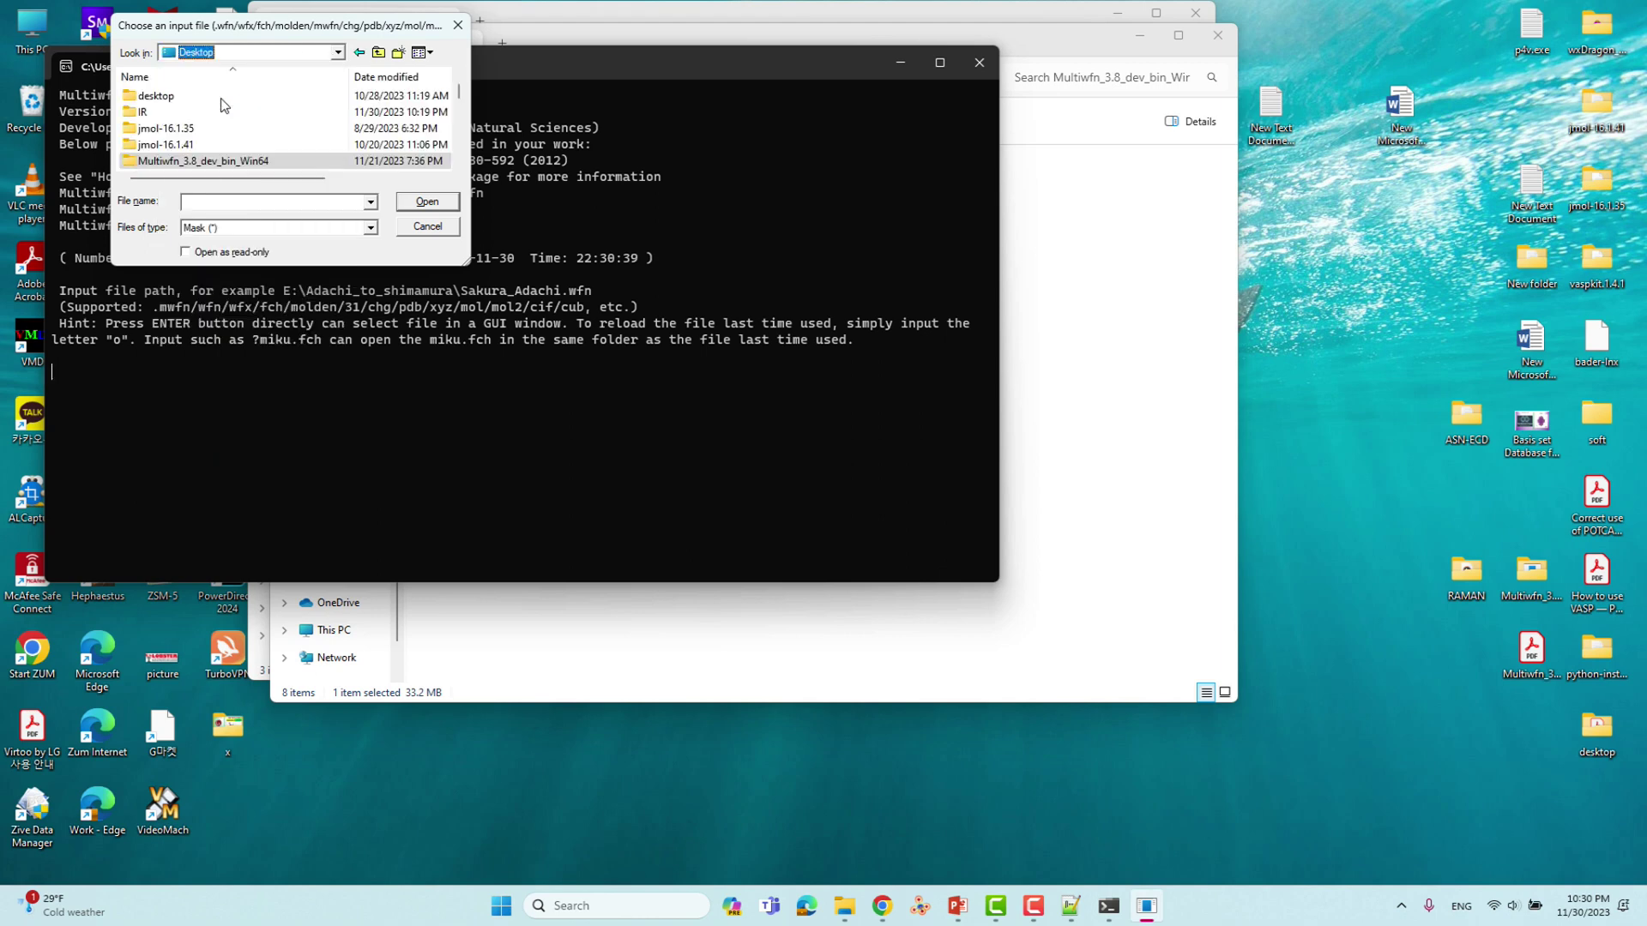
double_click(213, 111)
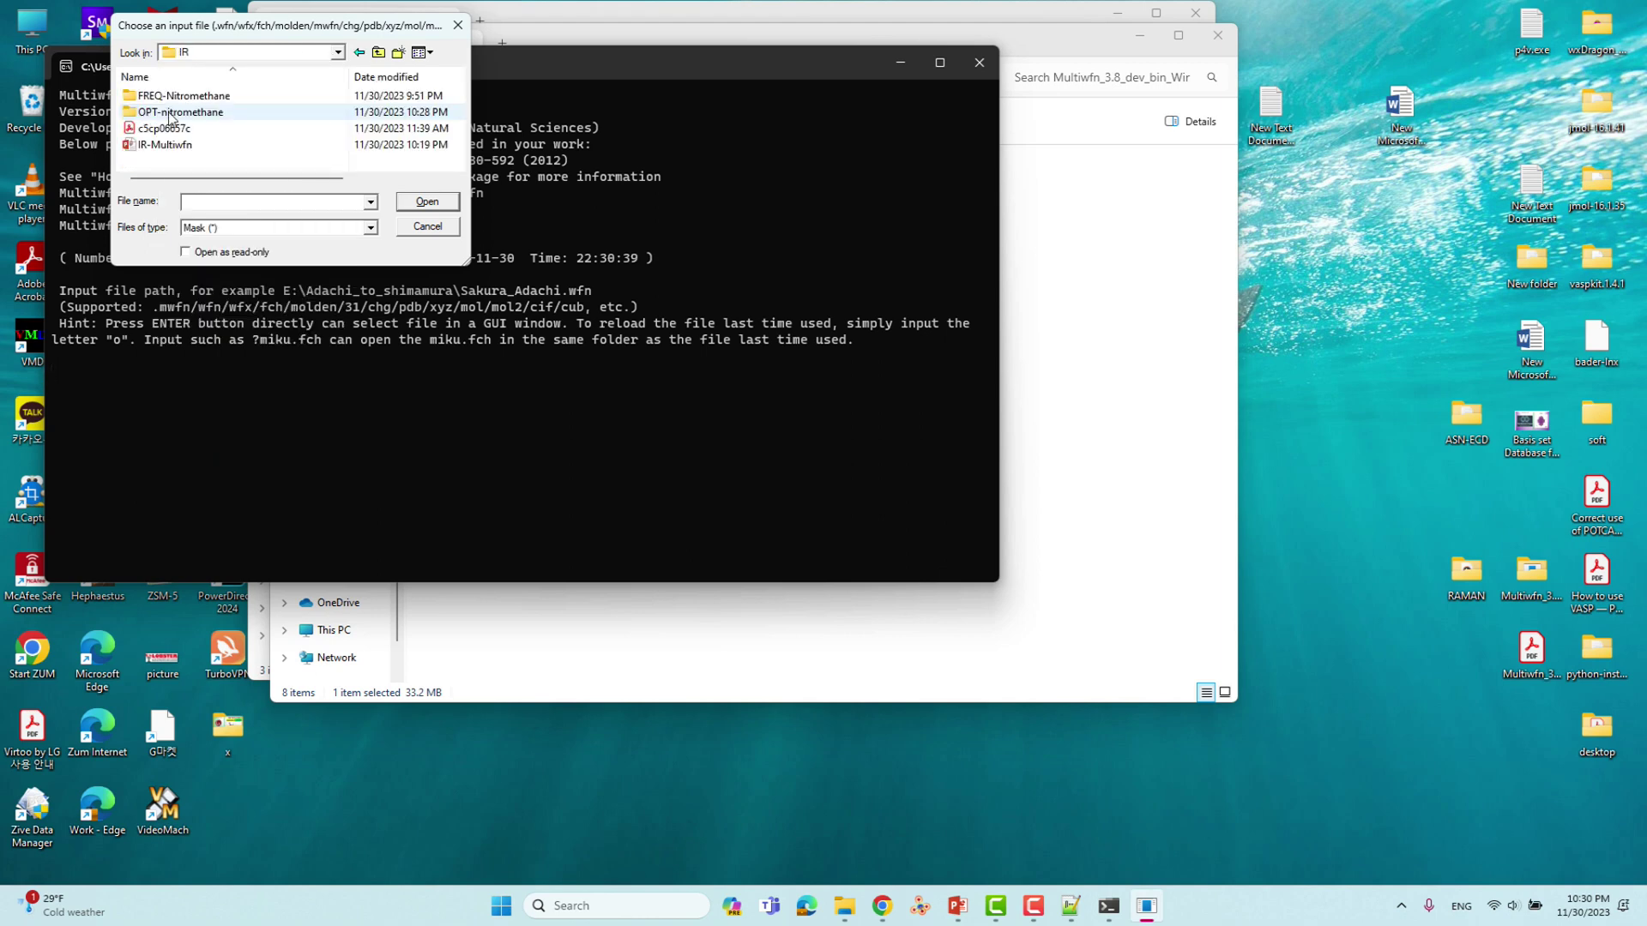
double_click(194, 98)
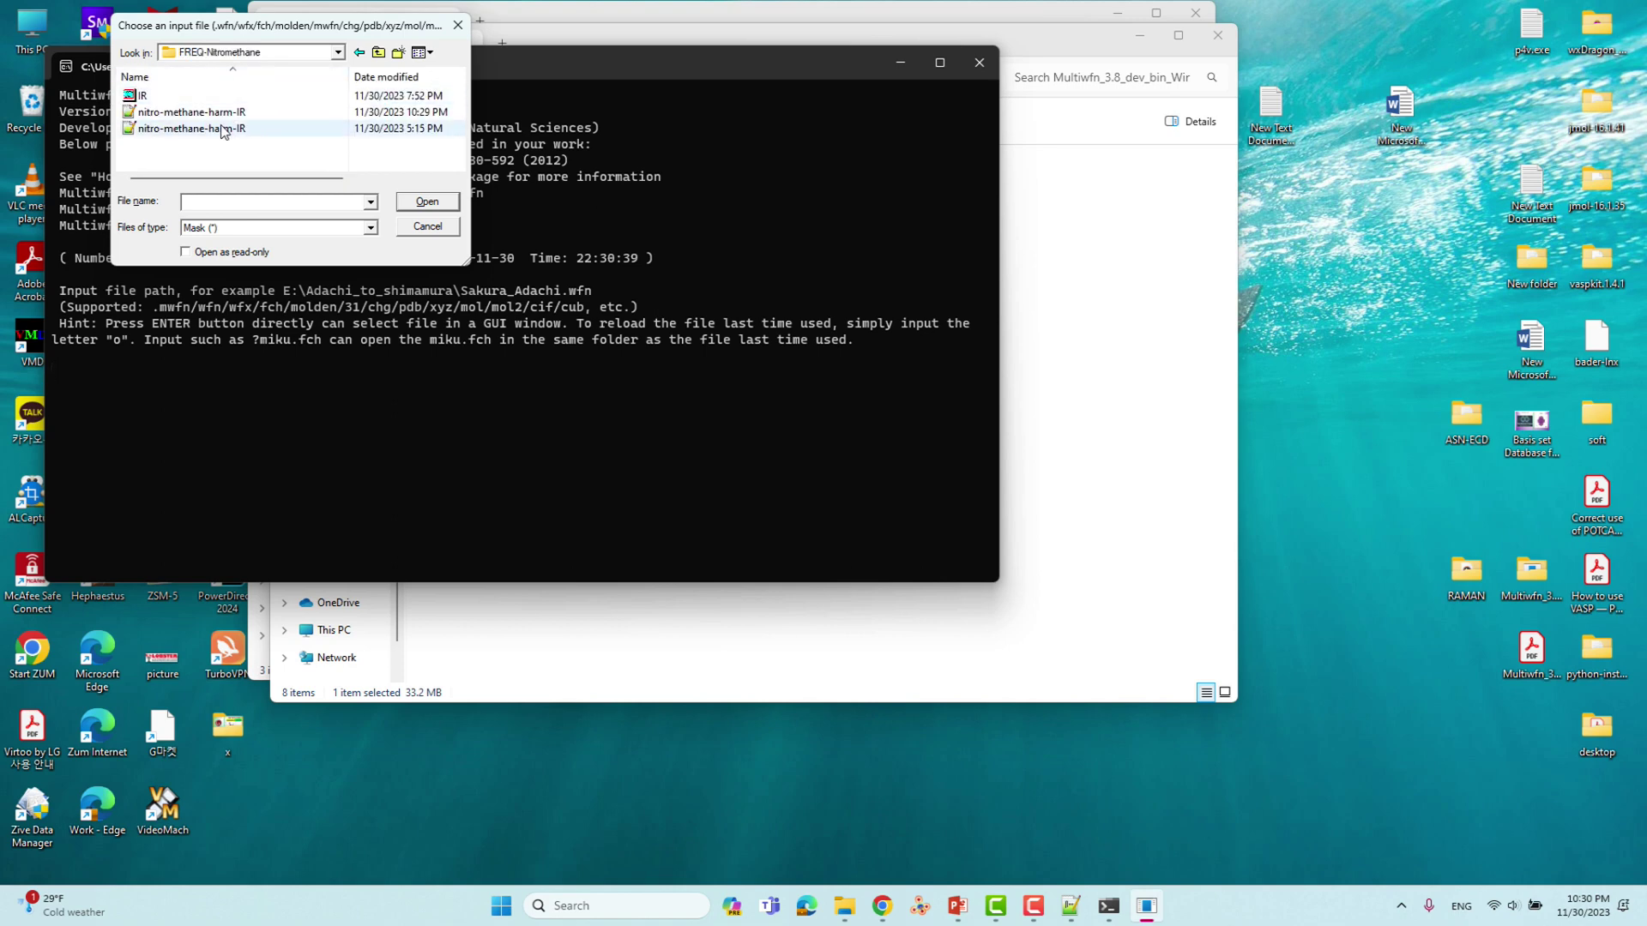
left_click(222, 130)
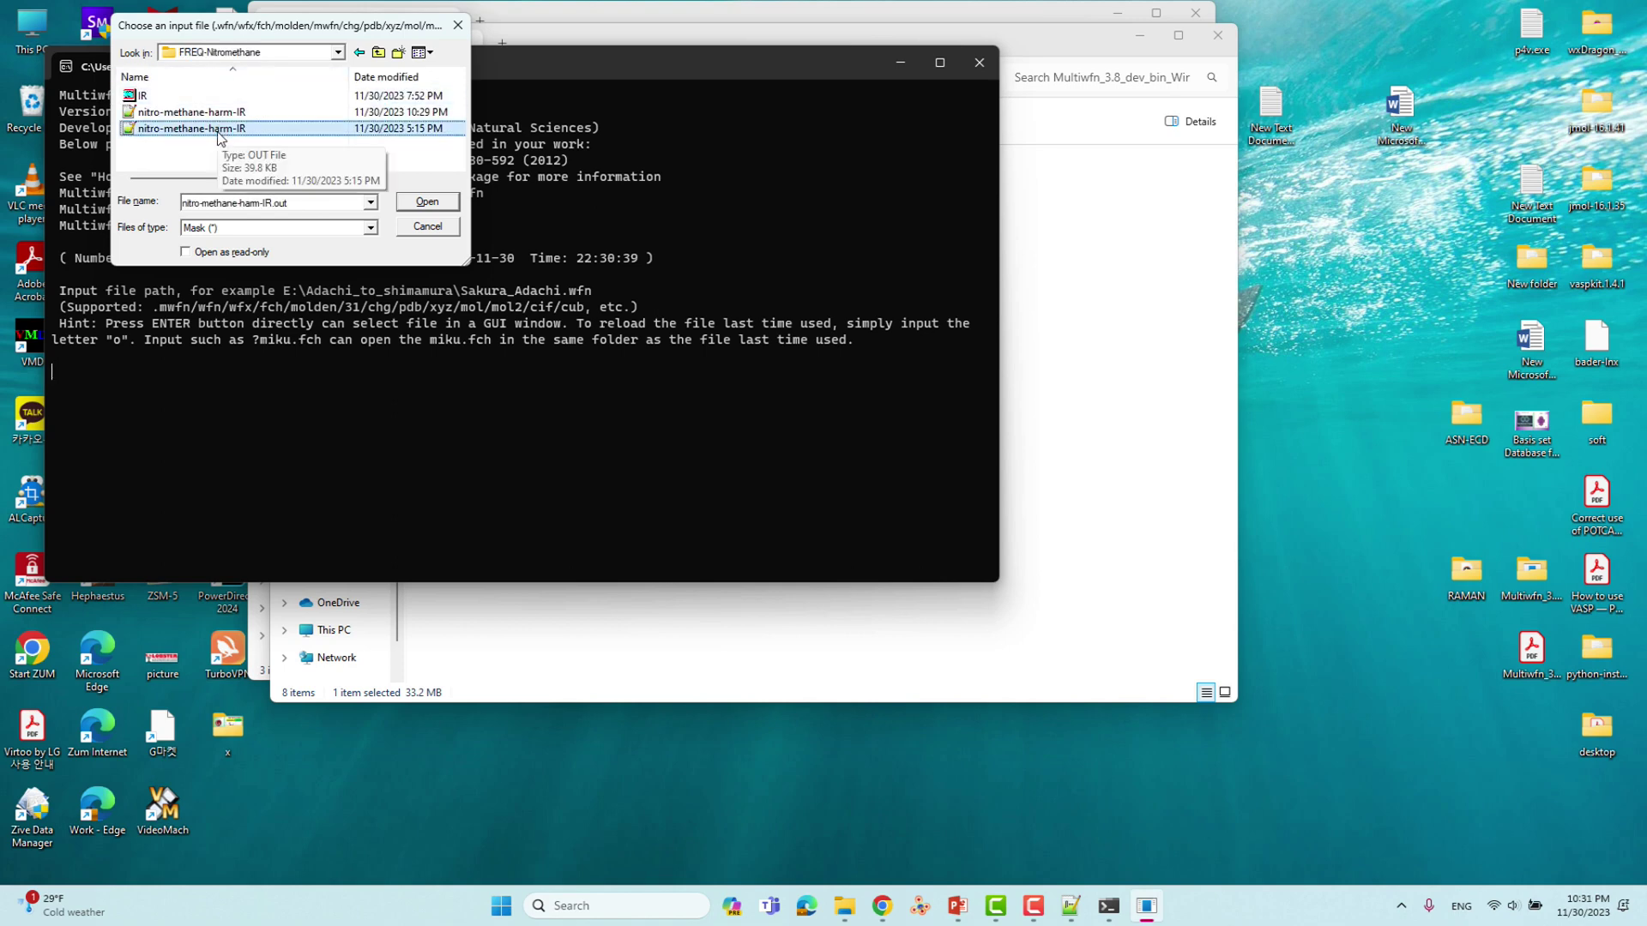
left_click(291, 206)
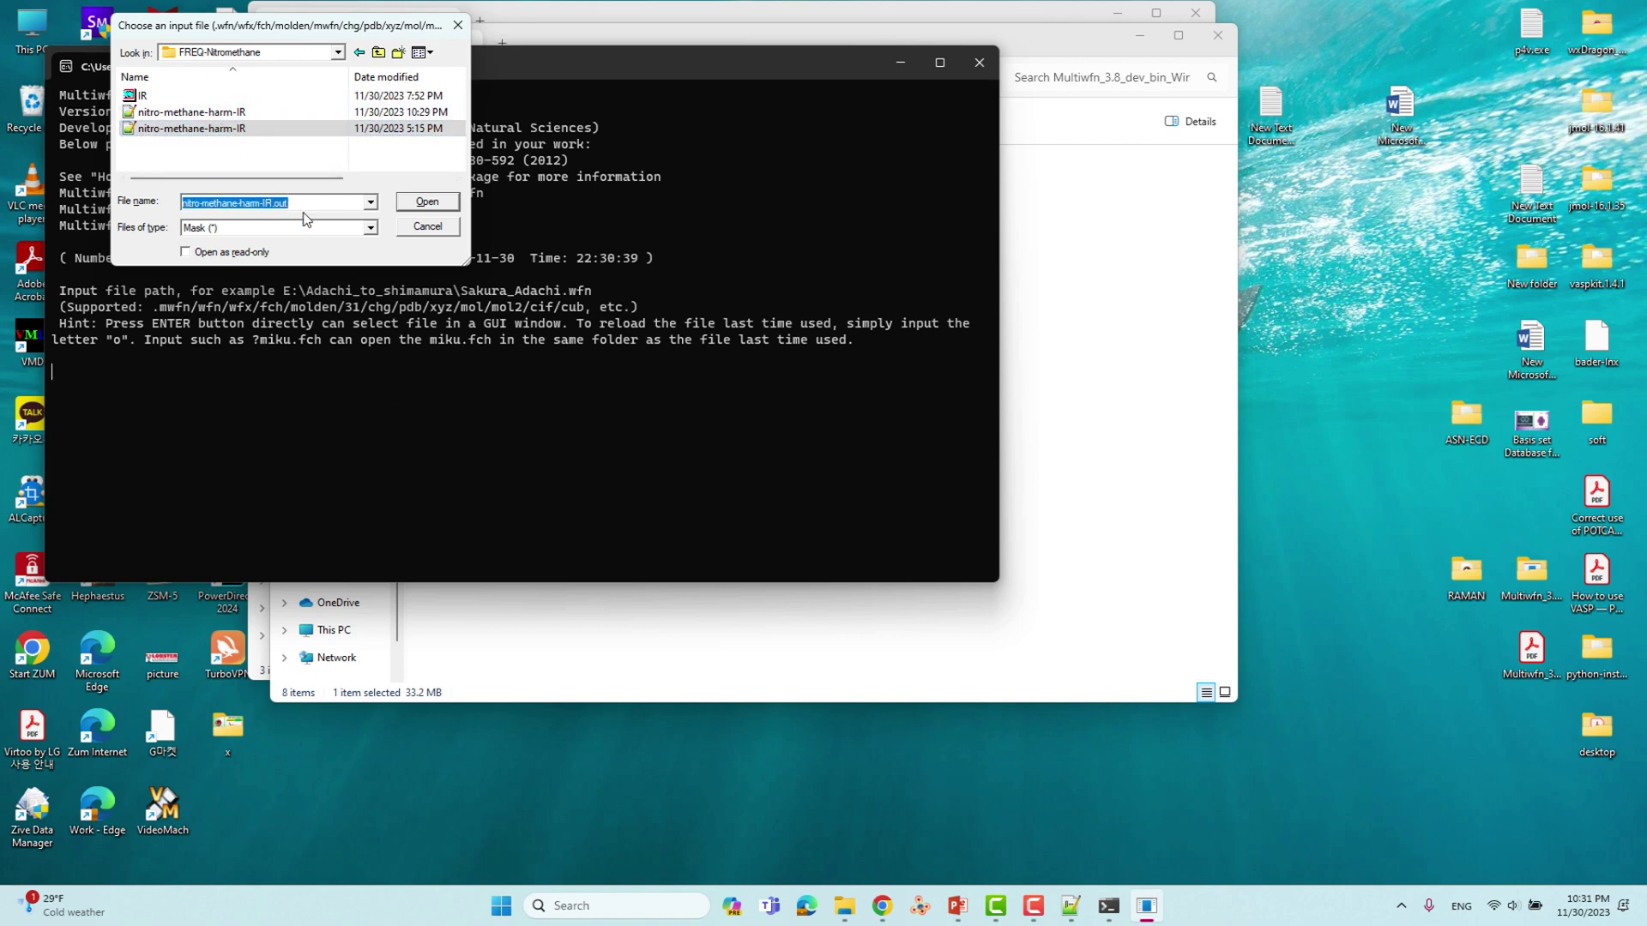
left_click(243, 131)
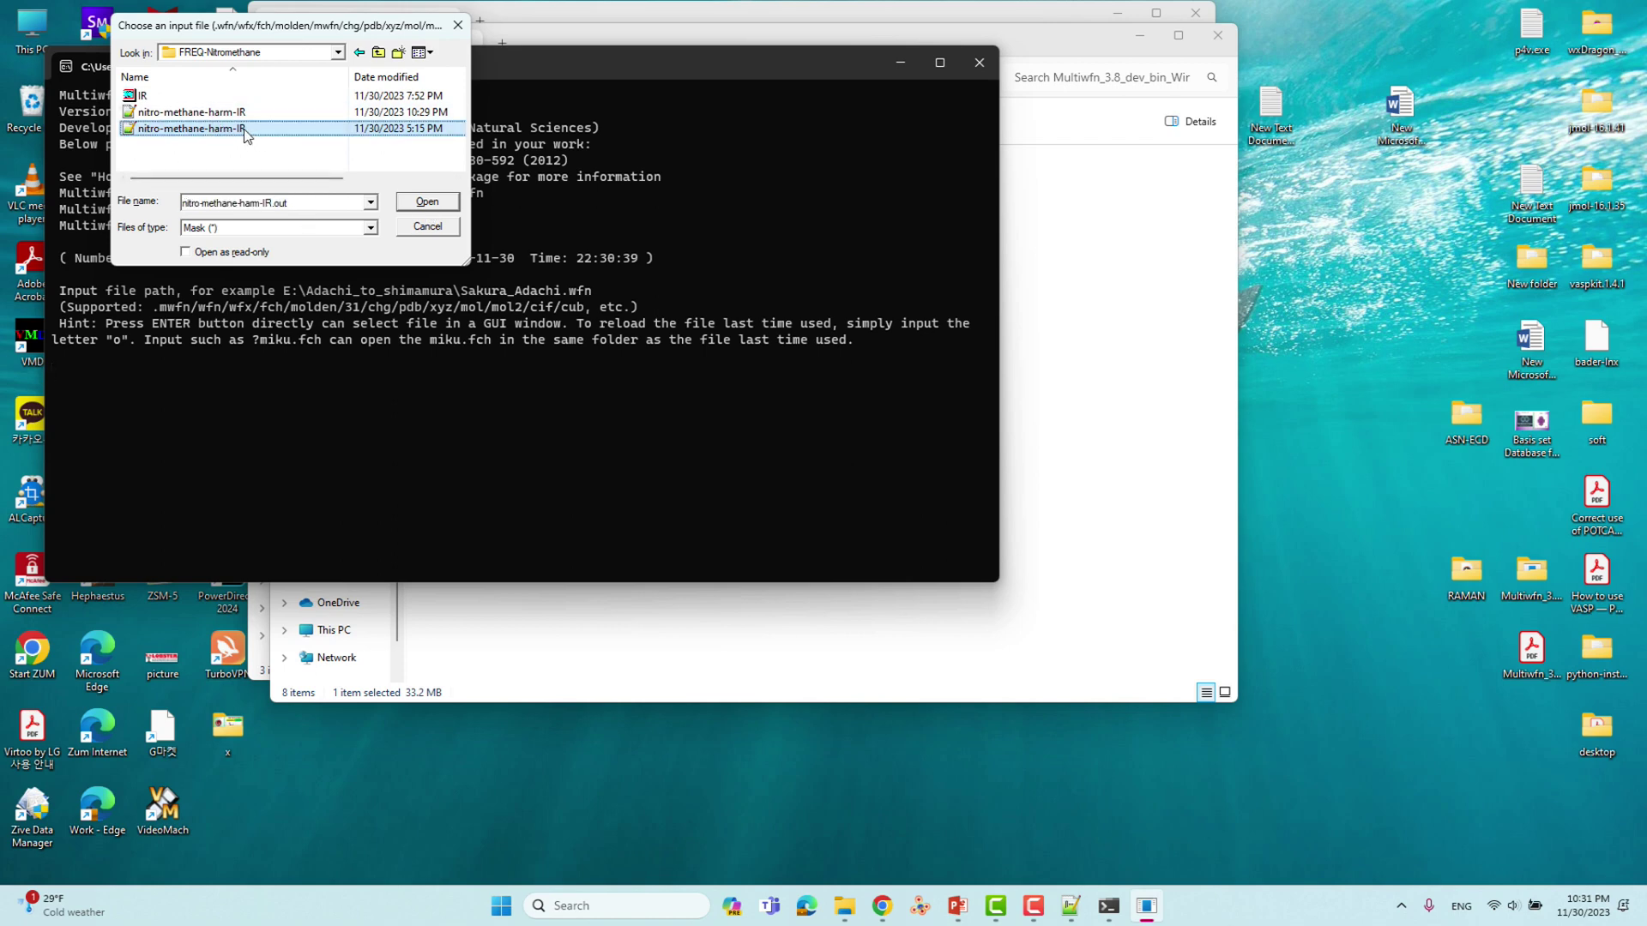
left_click(427, 203)
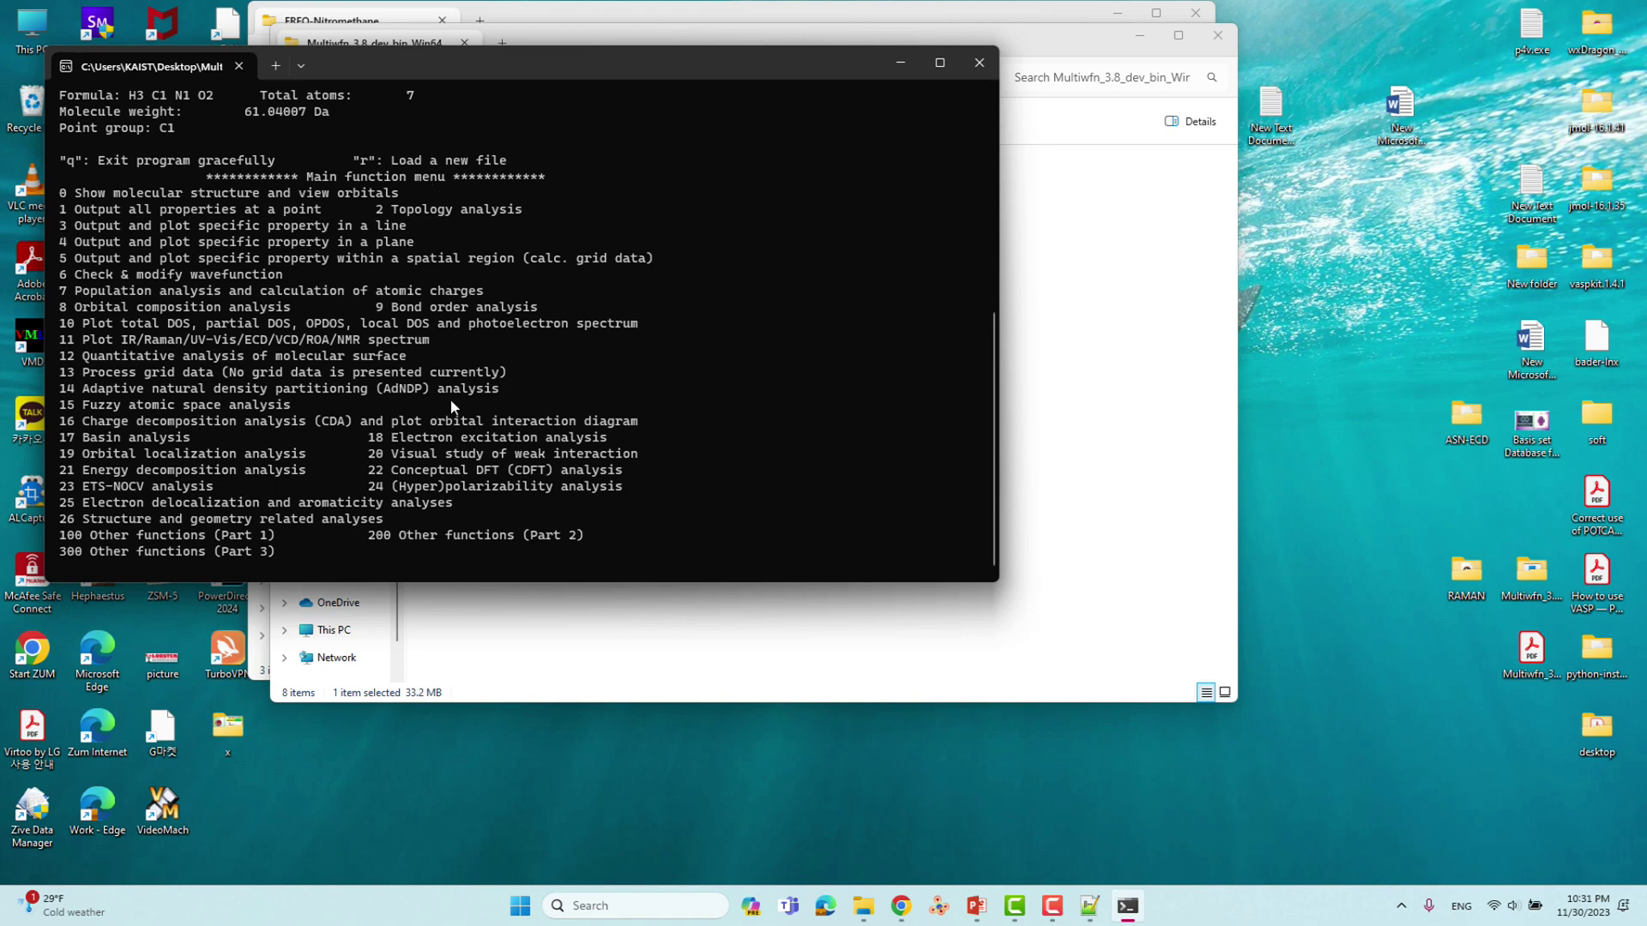
Step: Enter the IR/Raman/UV-Vis/ECD/VCD/ROA/NMR spectrum function with option 11 and choose 1 for an IR spectrum
left_click_drag(435, 339, 90, 340)
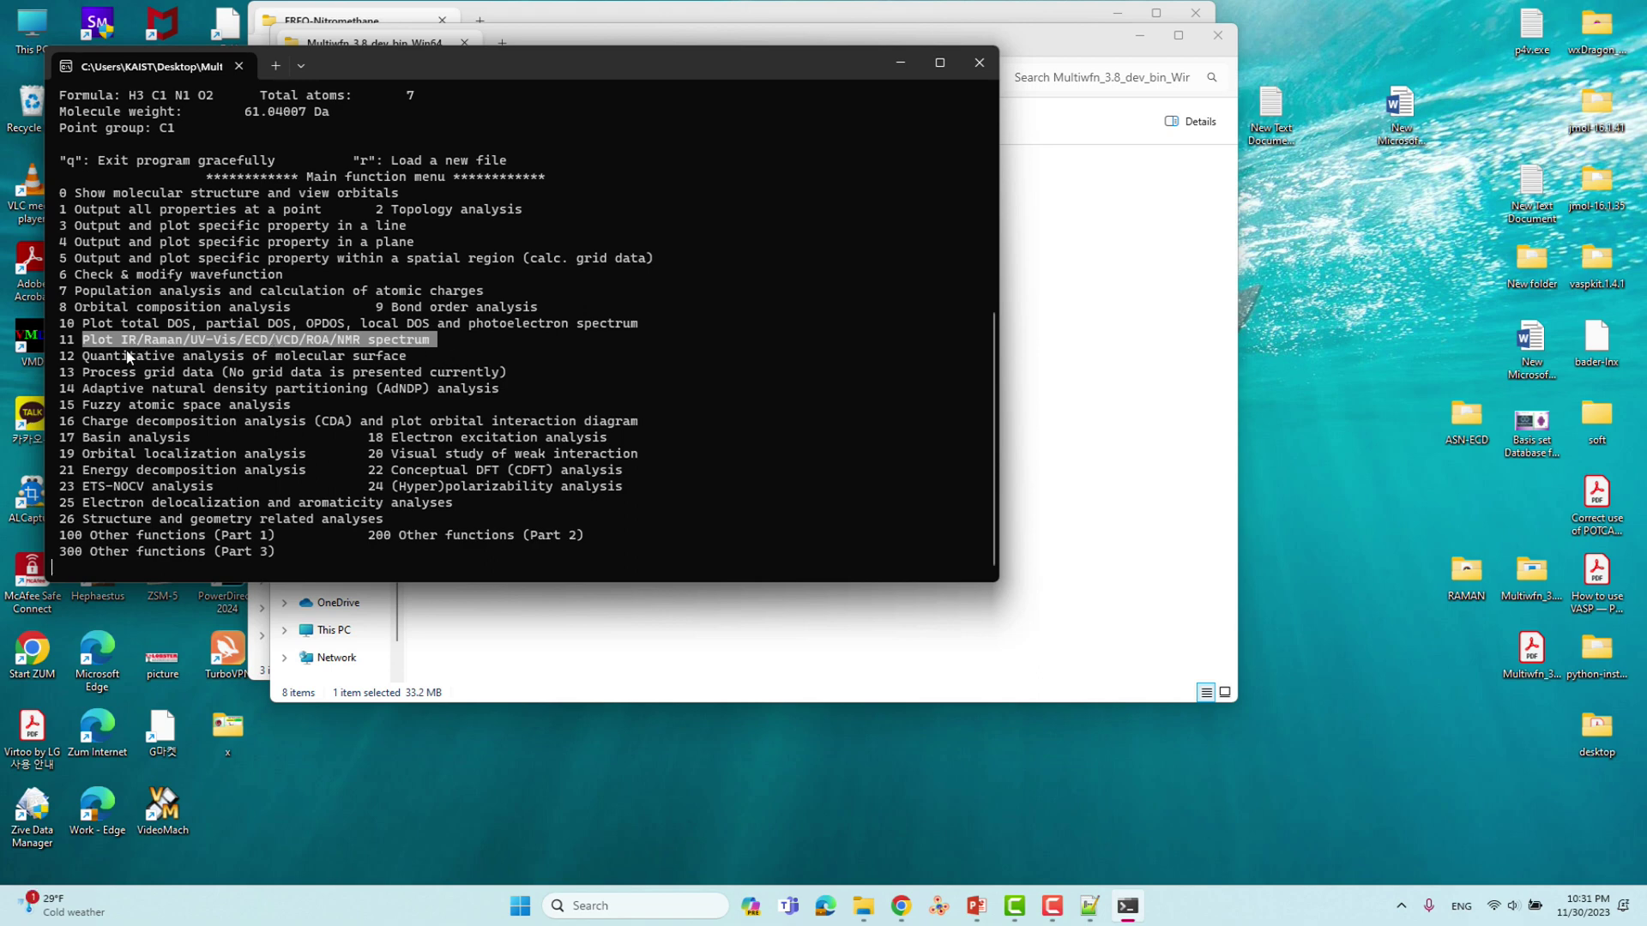
left_click(94, 572)
type("11")
key("Return")
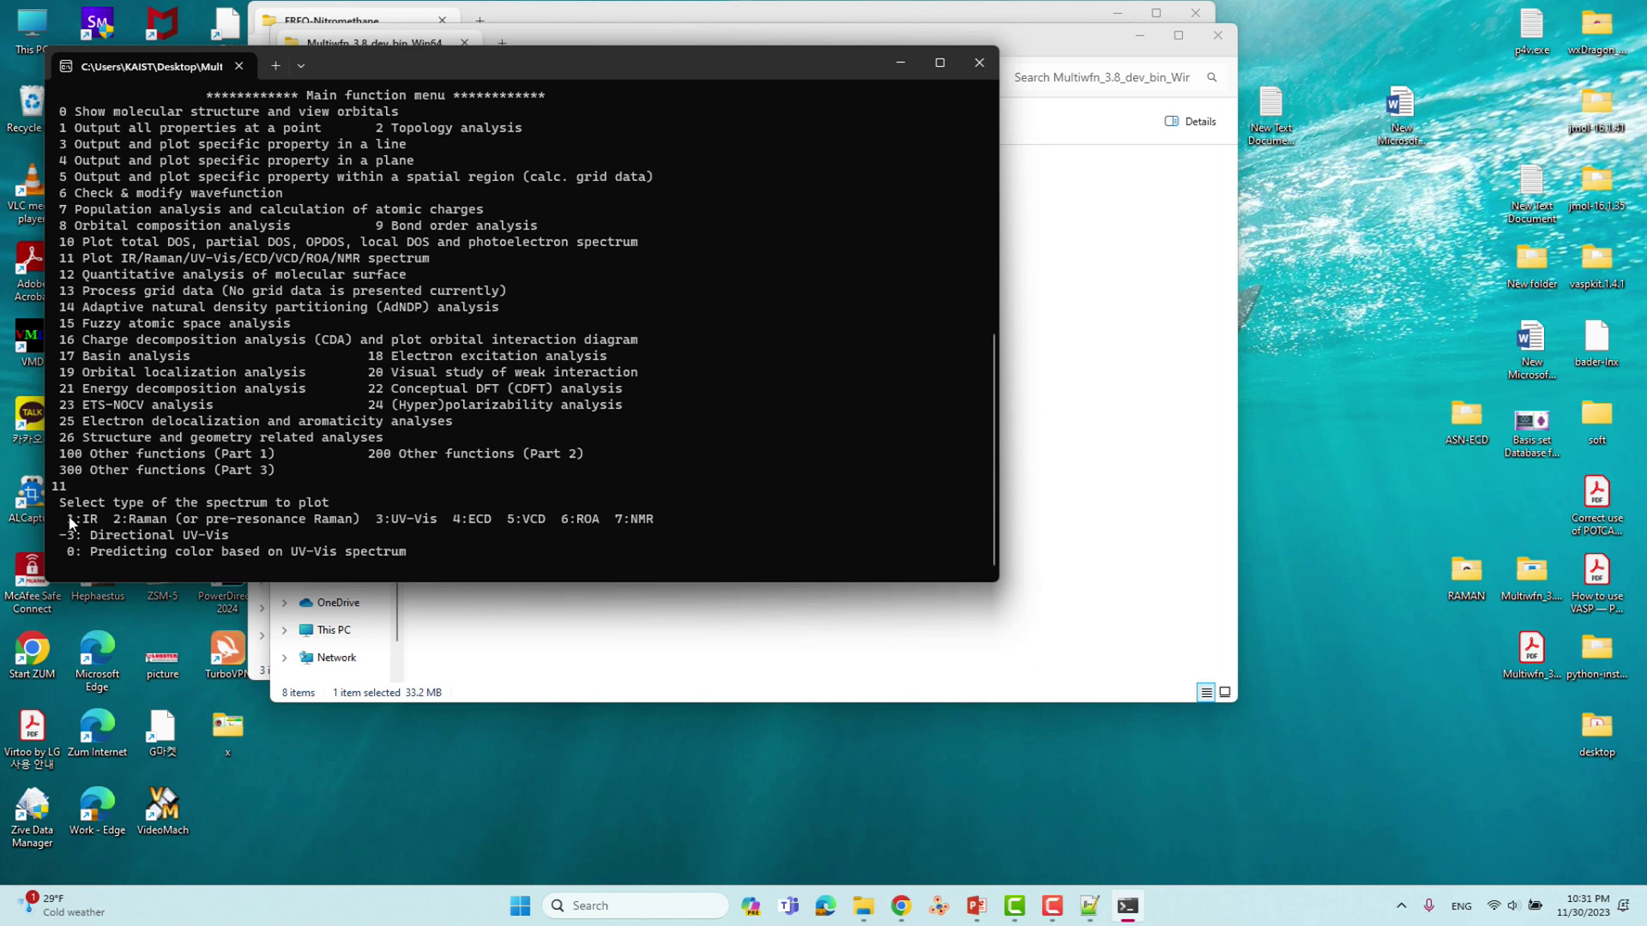
left_click_drag(67, 527, 656, 523)
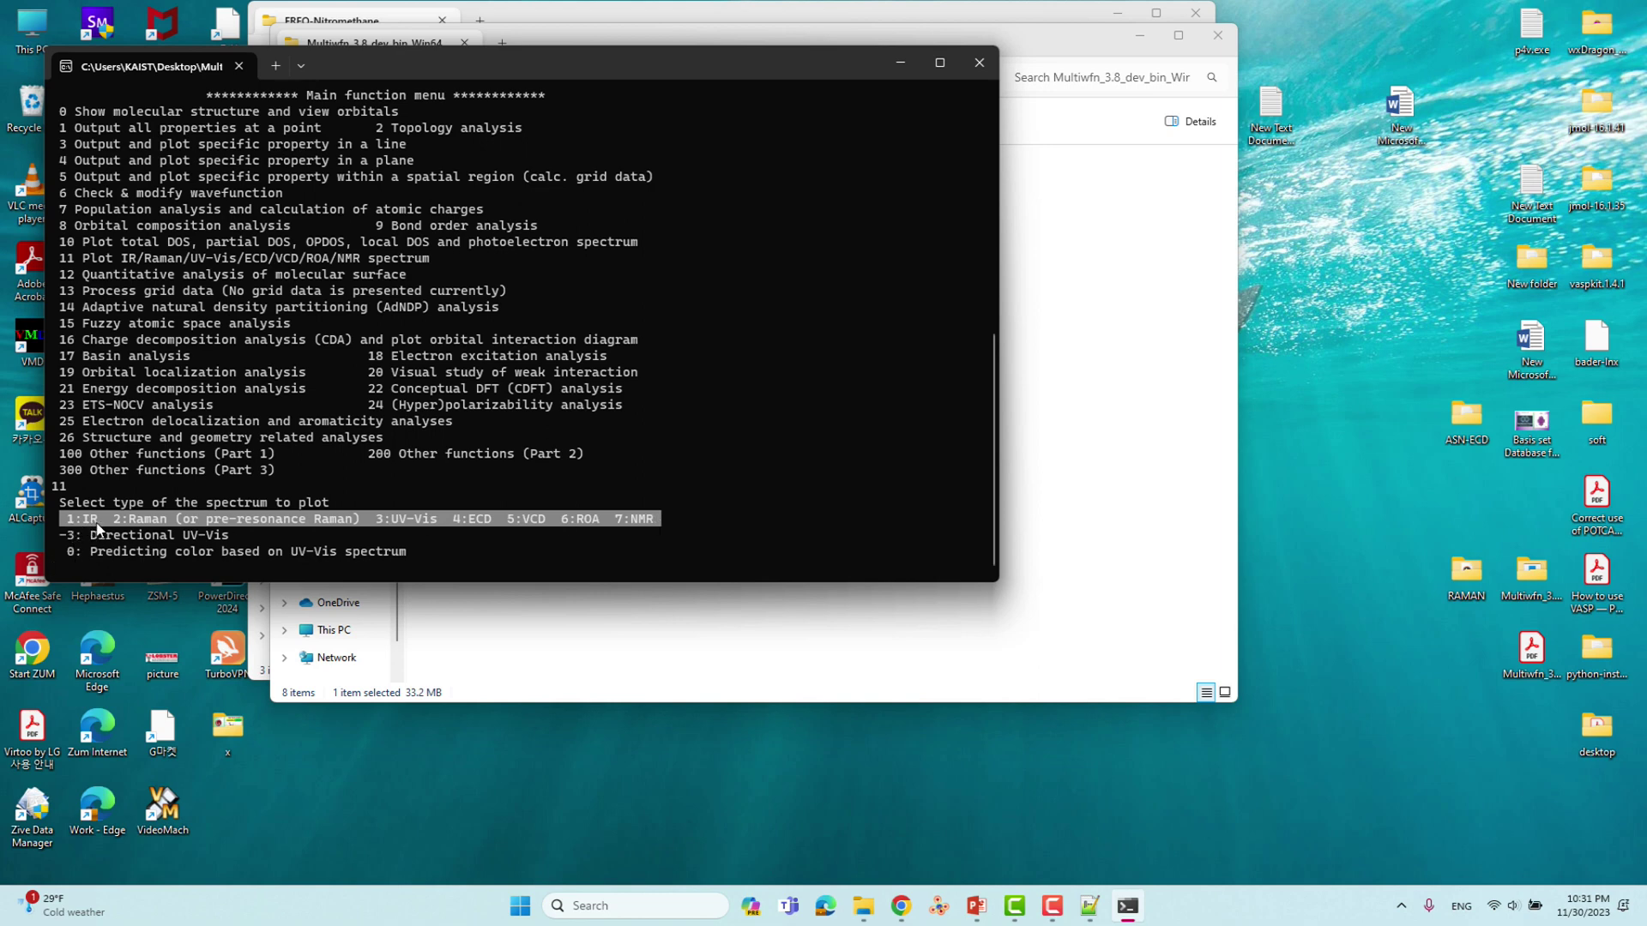
left_click(80, 576)
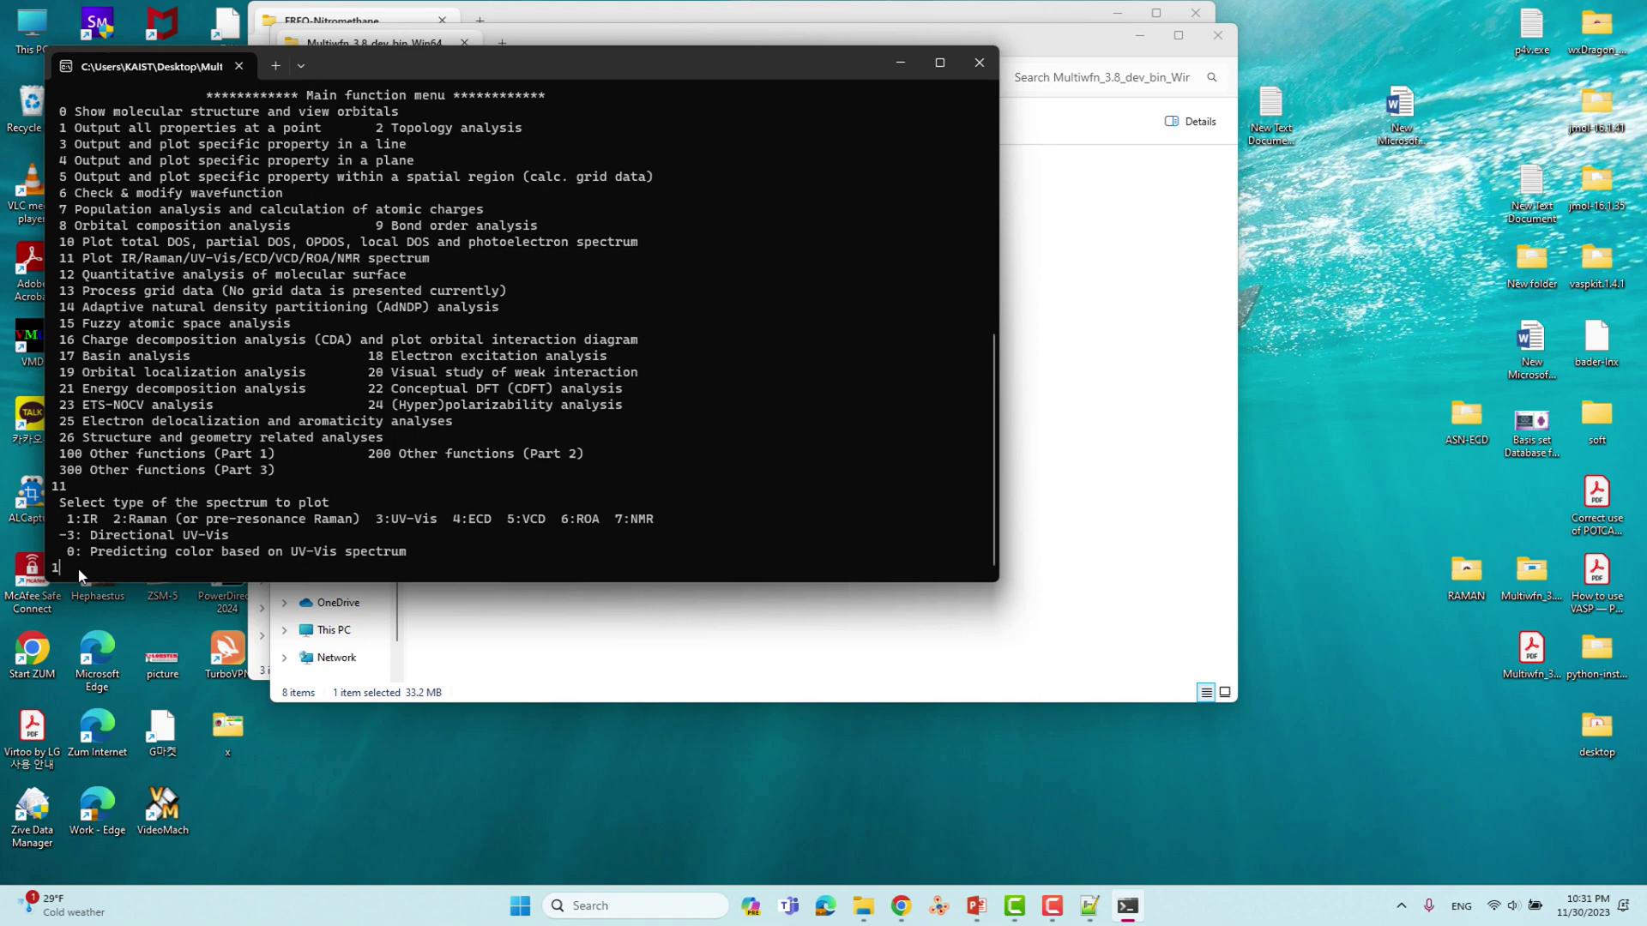
type("1")
key("Return")
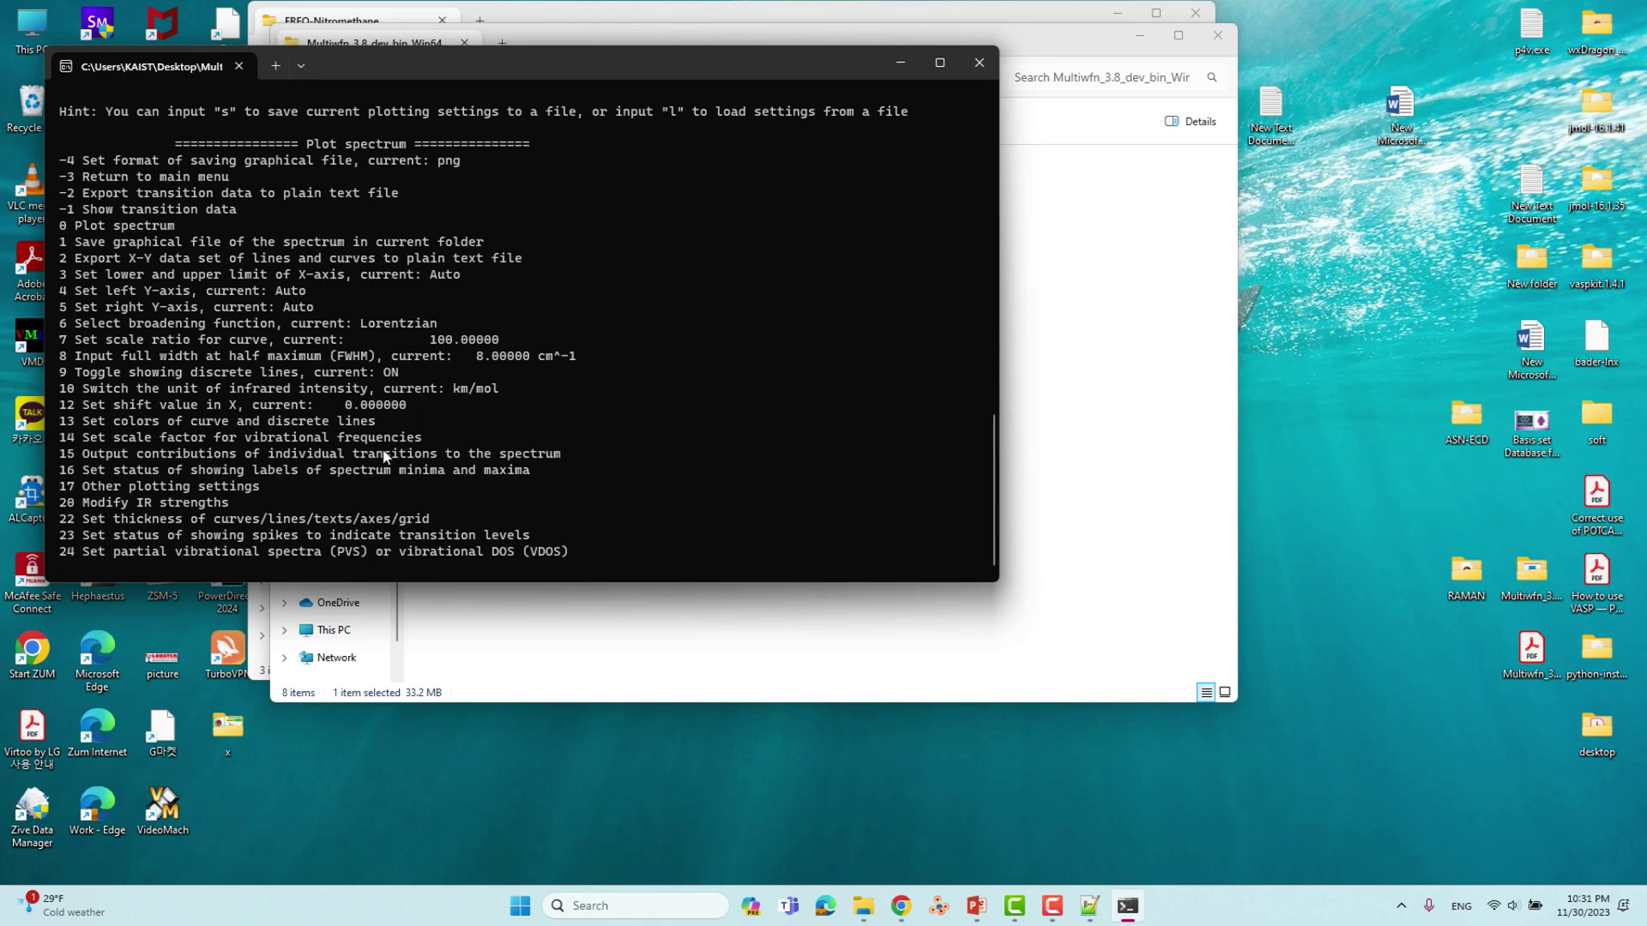
Step: Choose option 14 to scale the vibrational frequencies and select all modes for scaling
left_click_drag(429, 440, 61, 442)
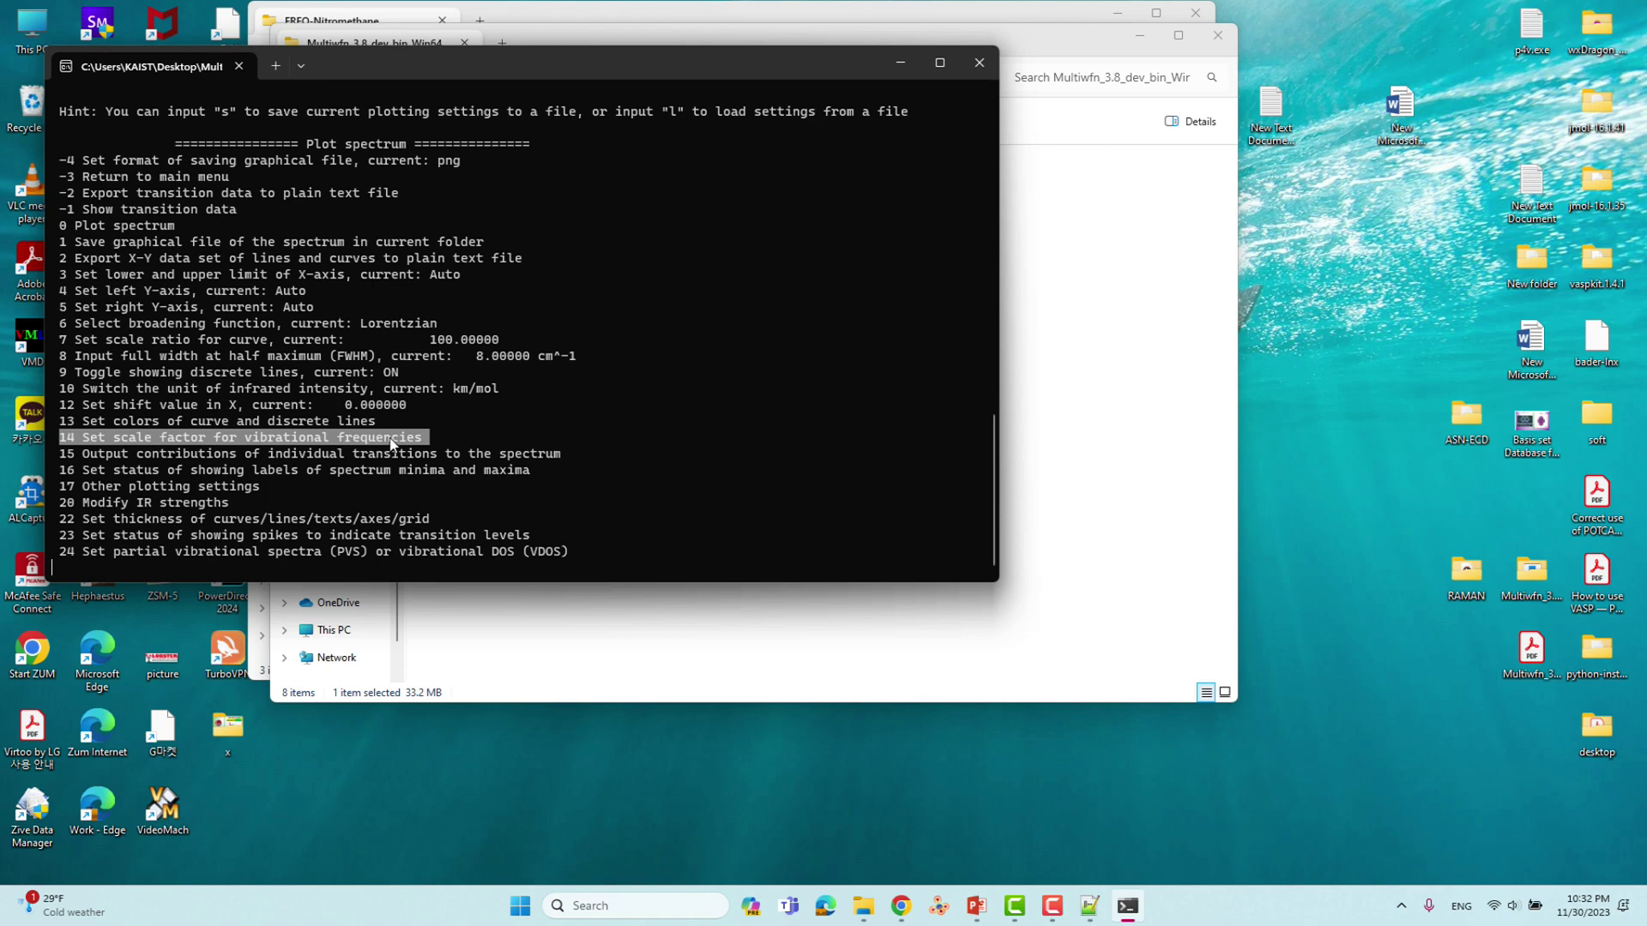
type("14")
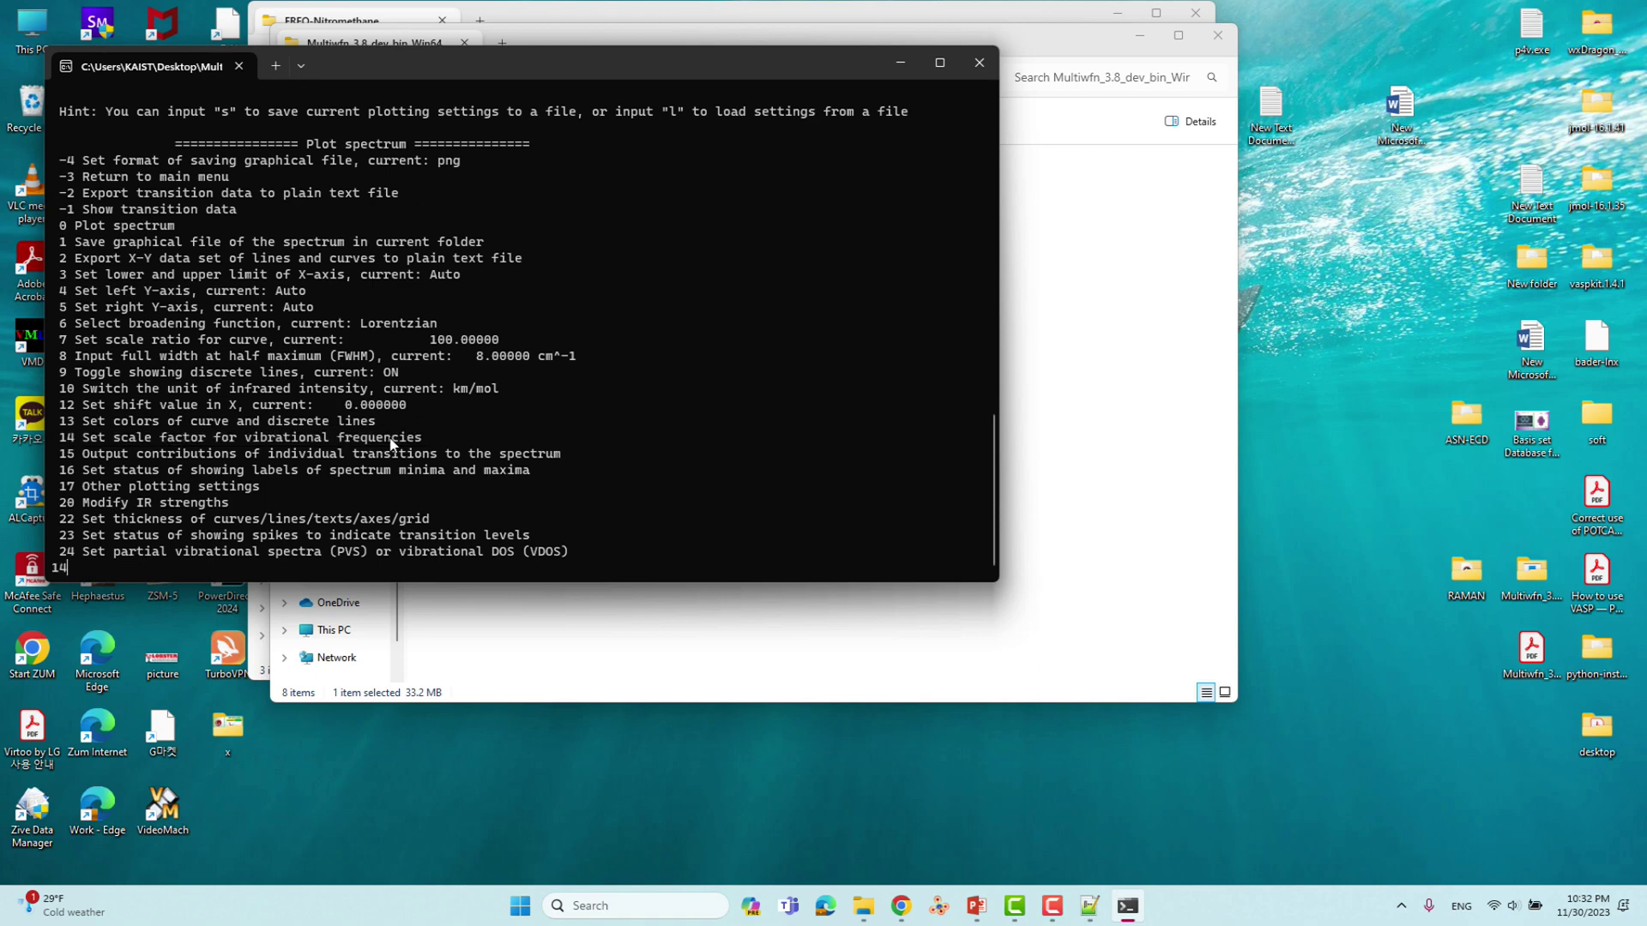
key("Return")
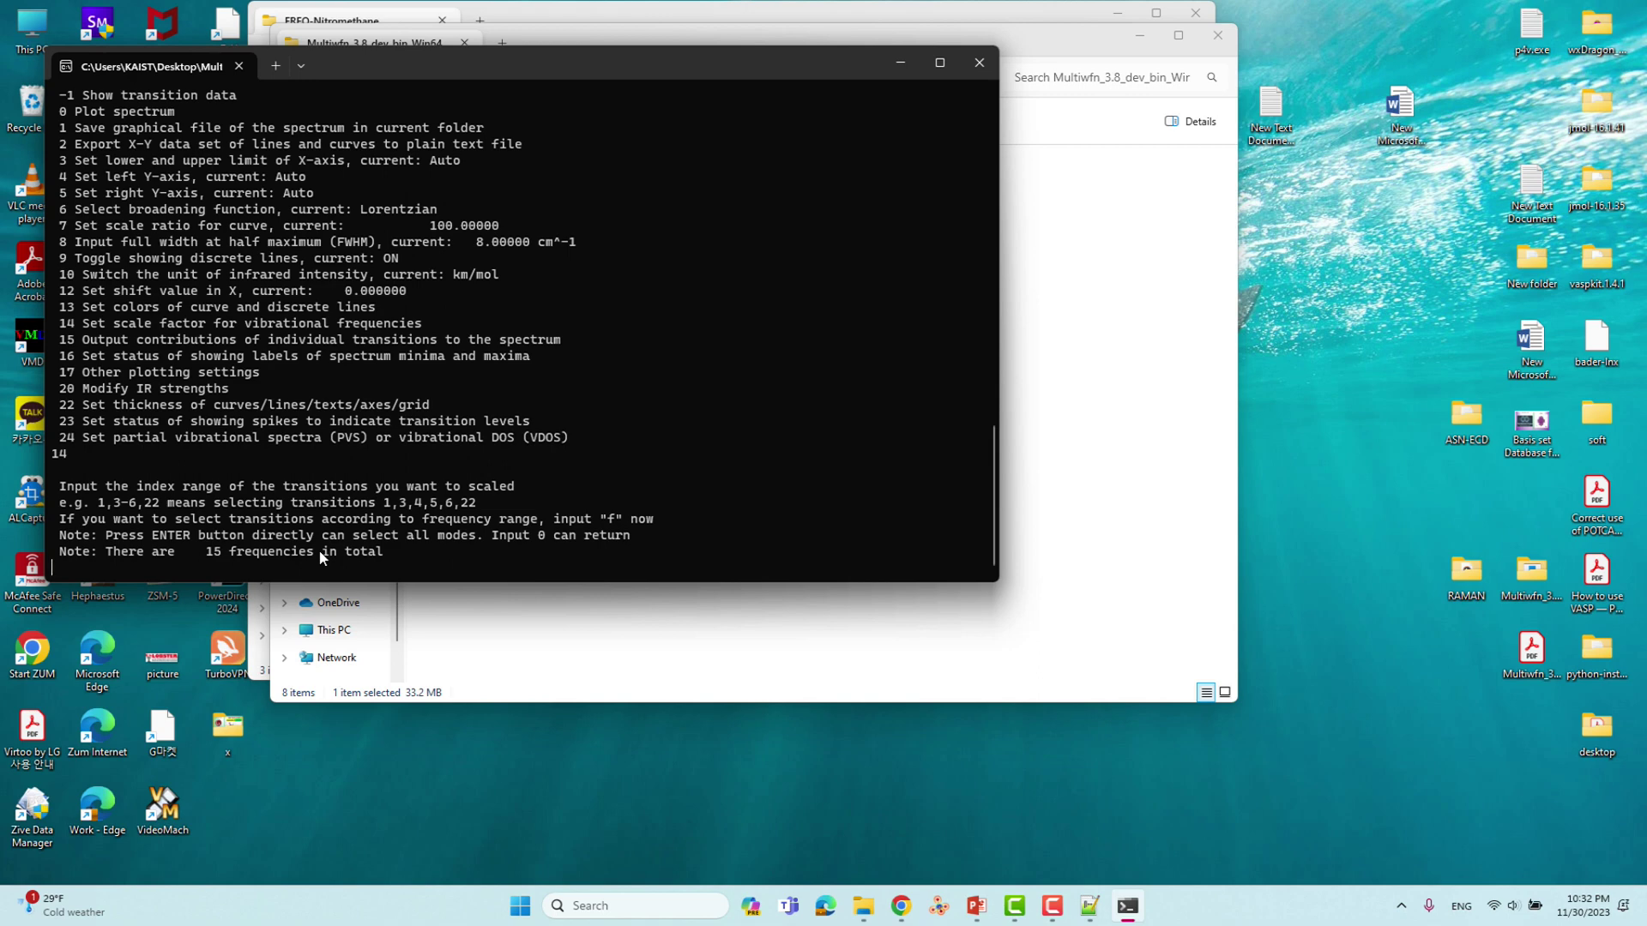
key("Return")
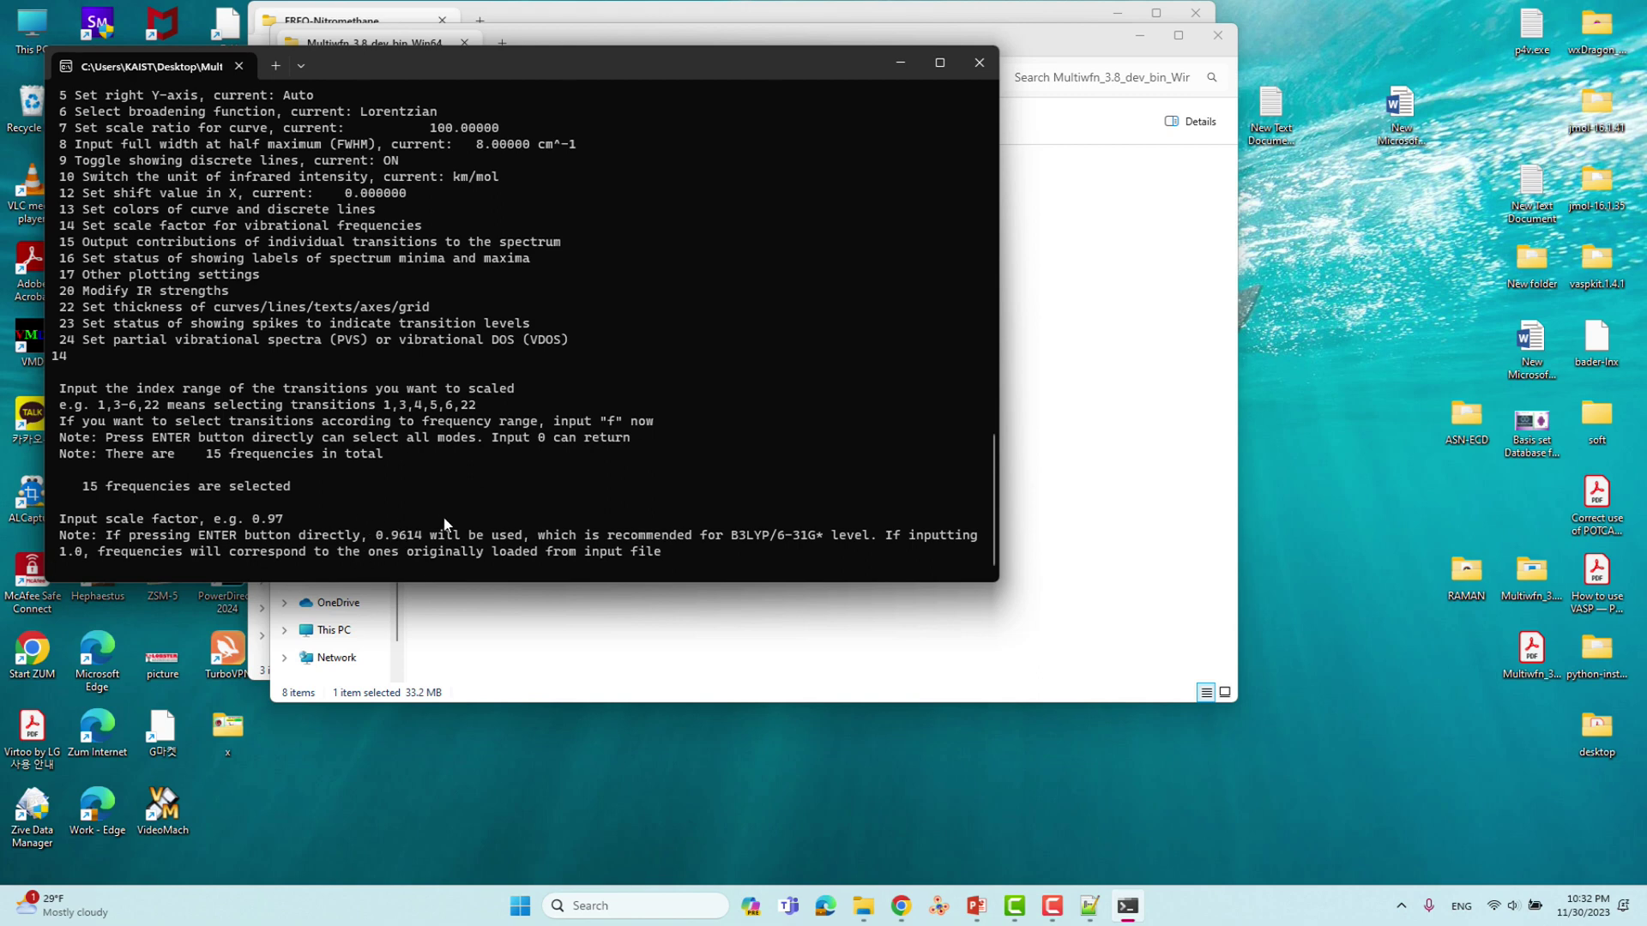
Step: Switch to Chrome and examine the CCCBDB precomputed vibrational scaling factors for B3LYP with the 6-31G* basis set
left_click(900, 906)
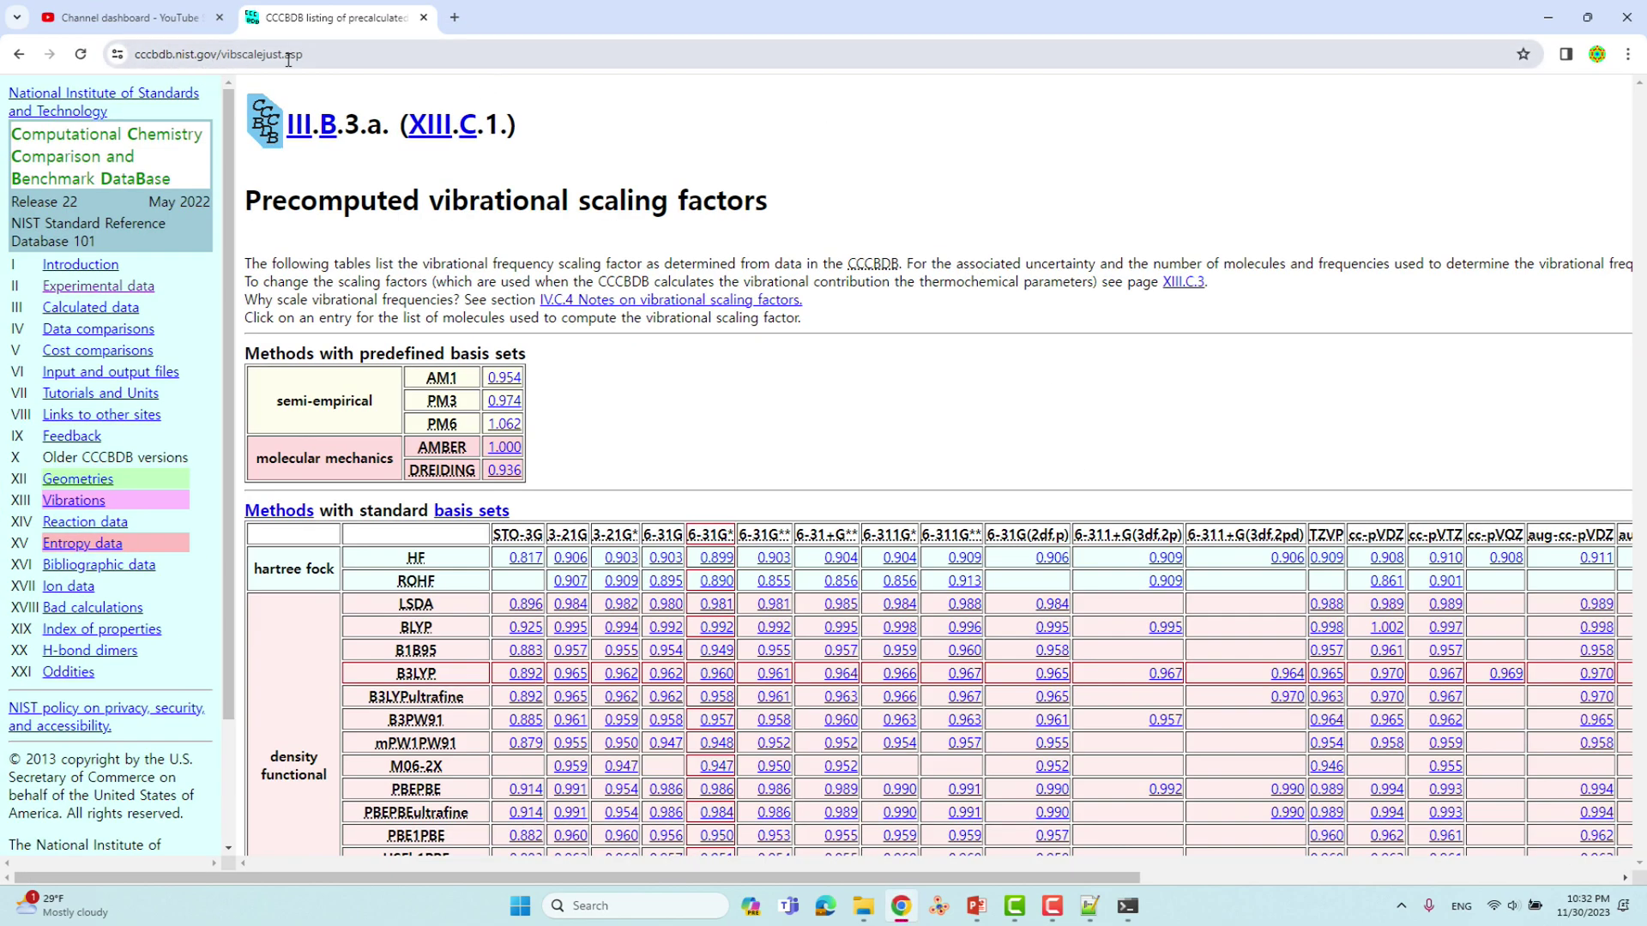
left_click(346, 58)
left_click_drag(339, 59, 136, 57)
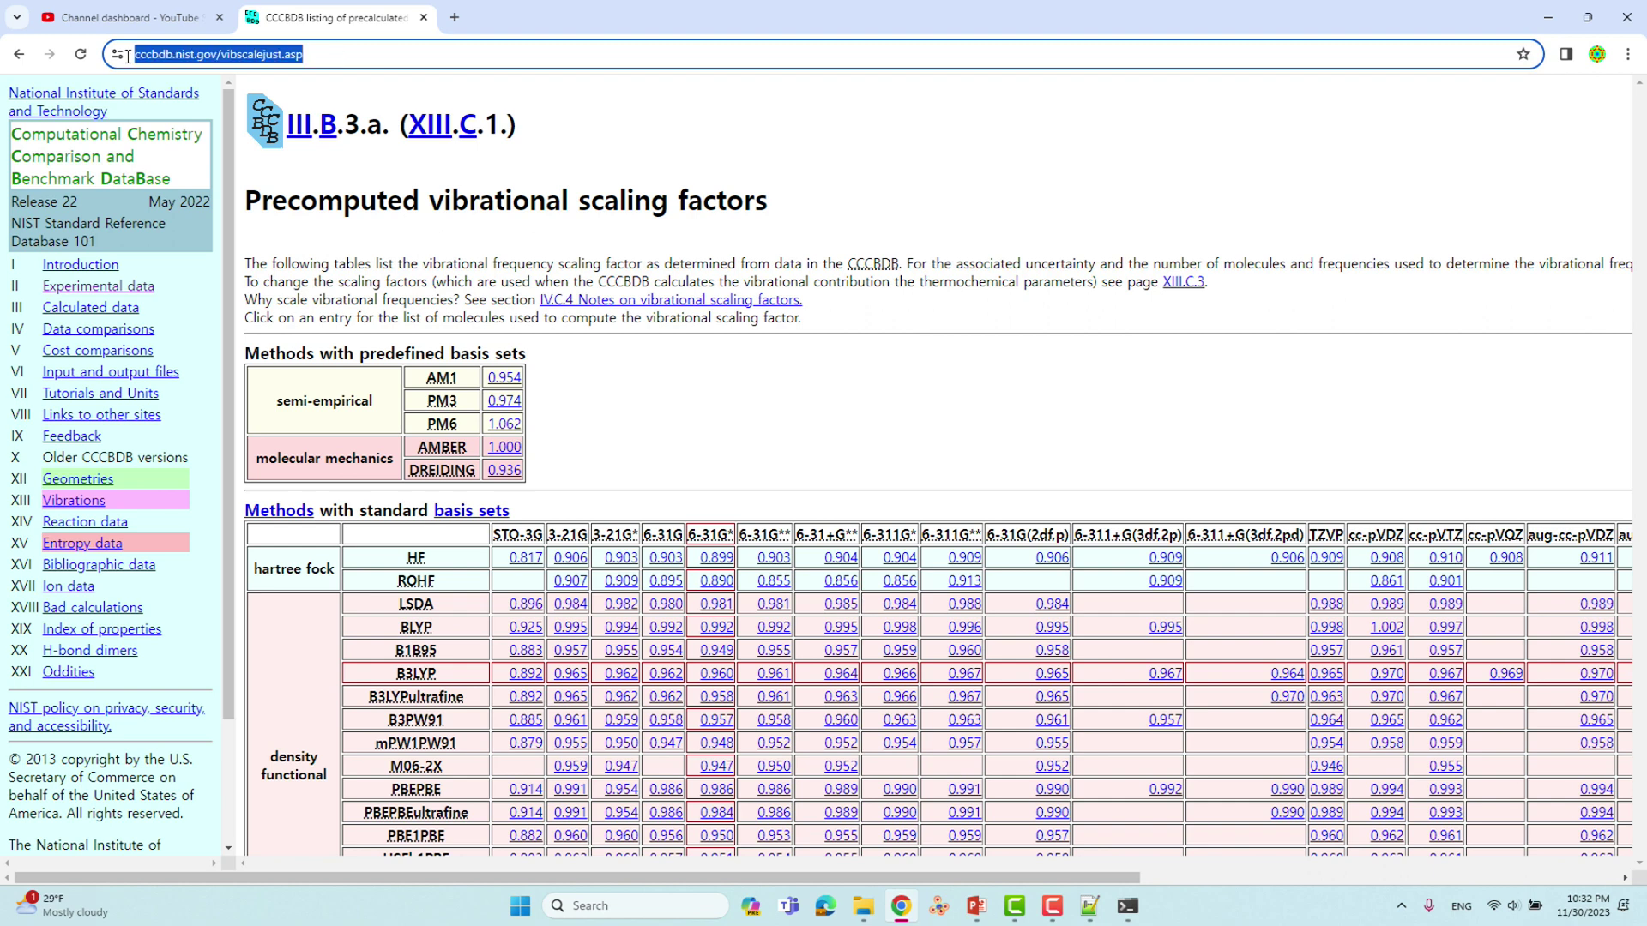
left_click(795, 128)
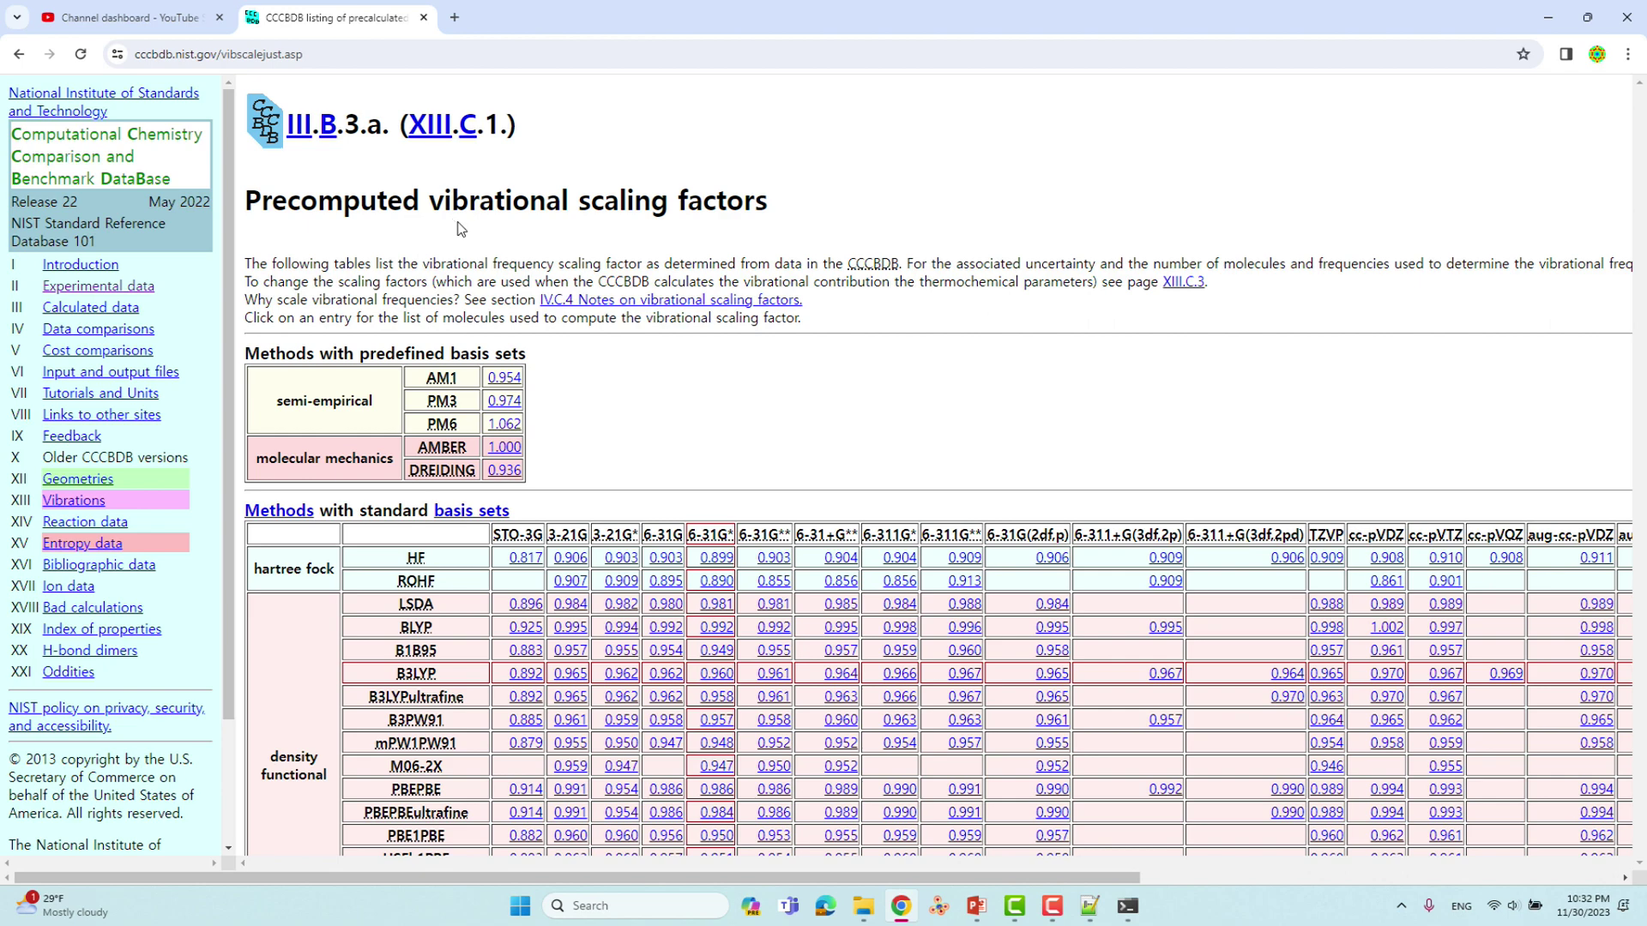
scroll(460, 233, "down", 2)
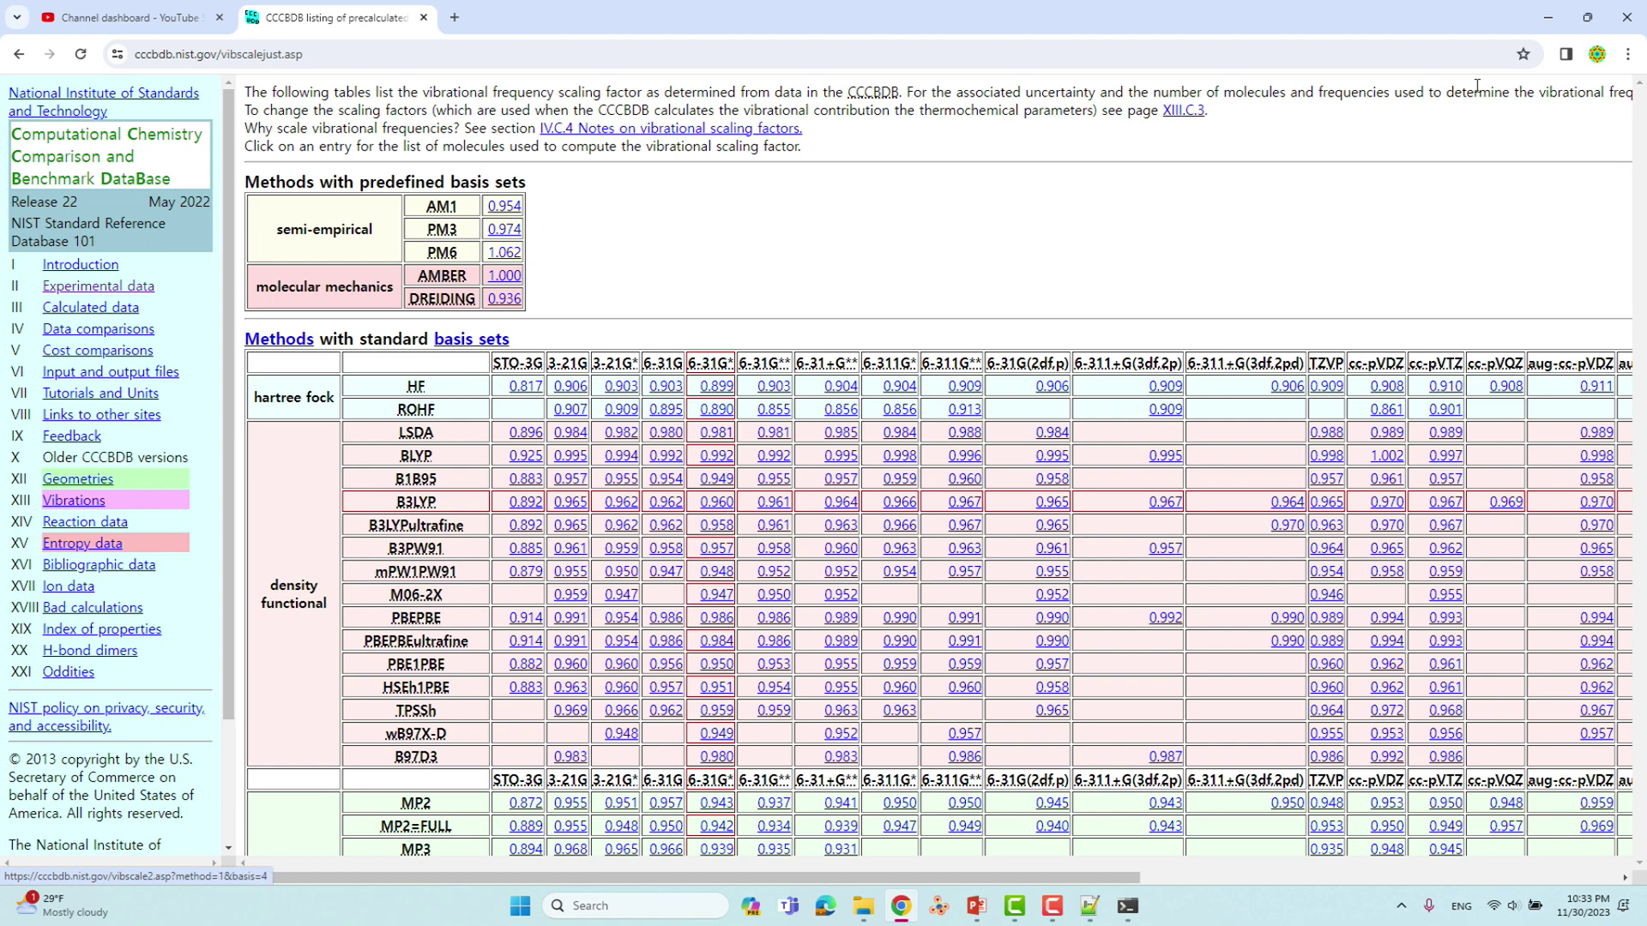
Step: Return to Multiwfn and set the scale factor for the selected vibrational frequencies to 0.96
left_click(1551, 15)
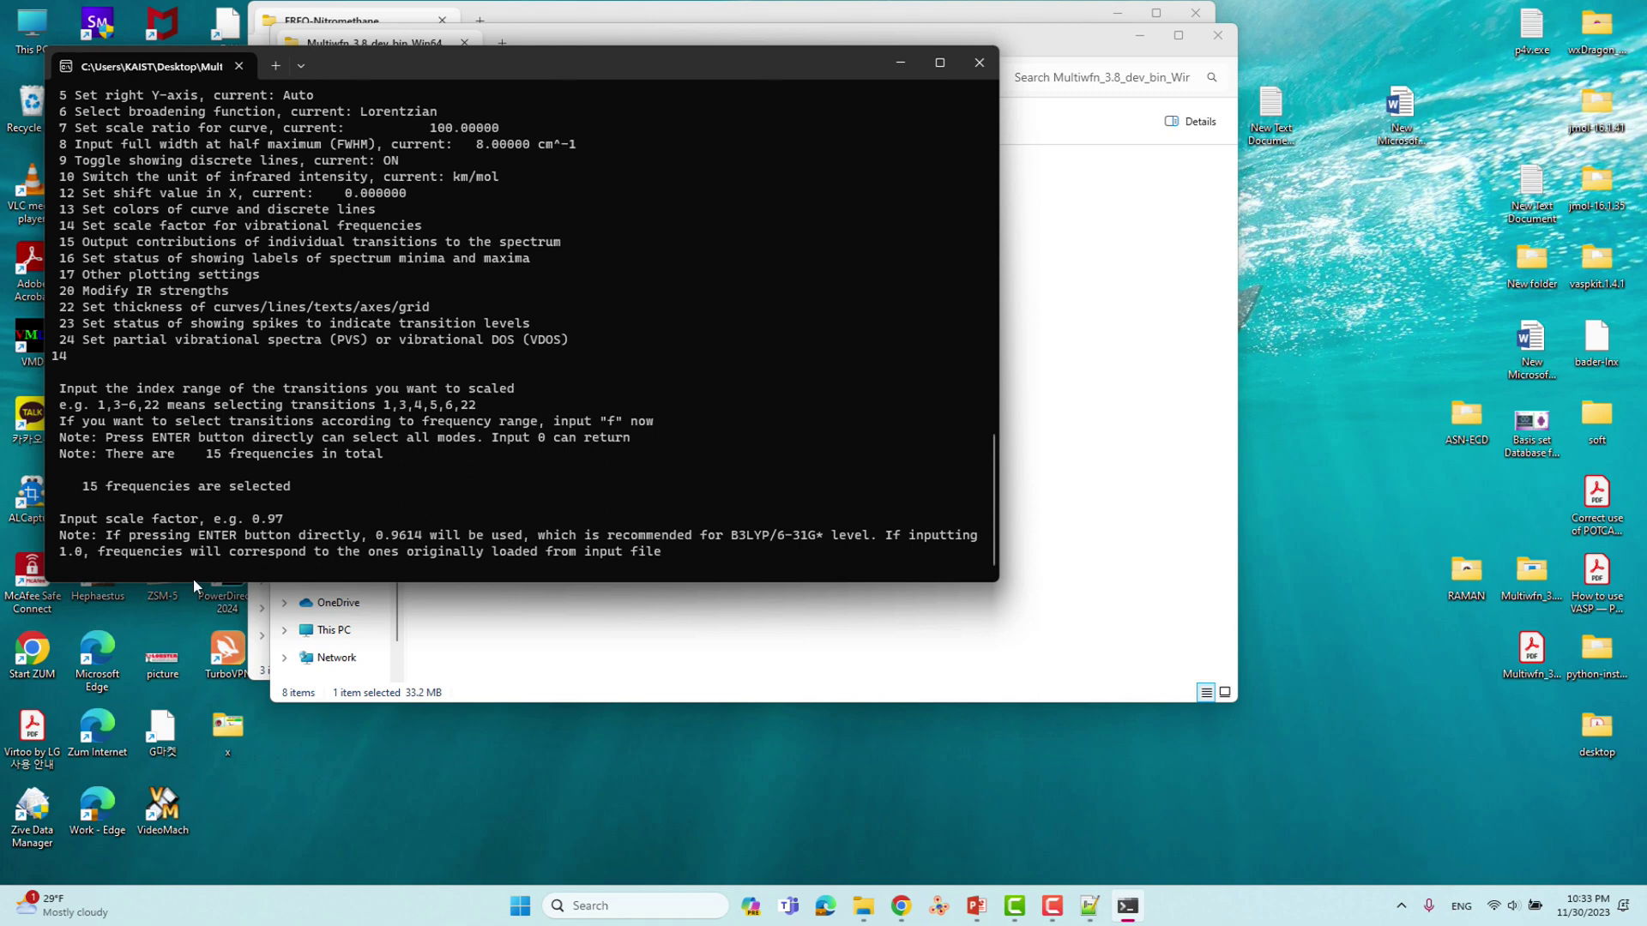
type("0.96")
key("Return")
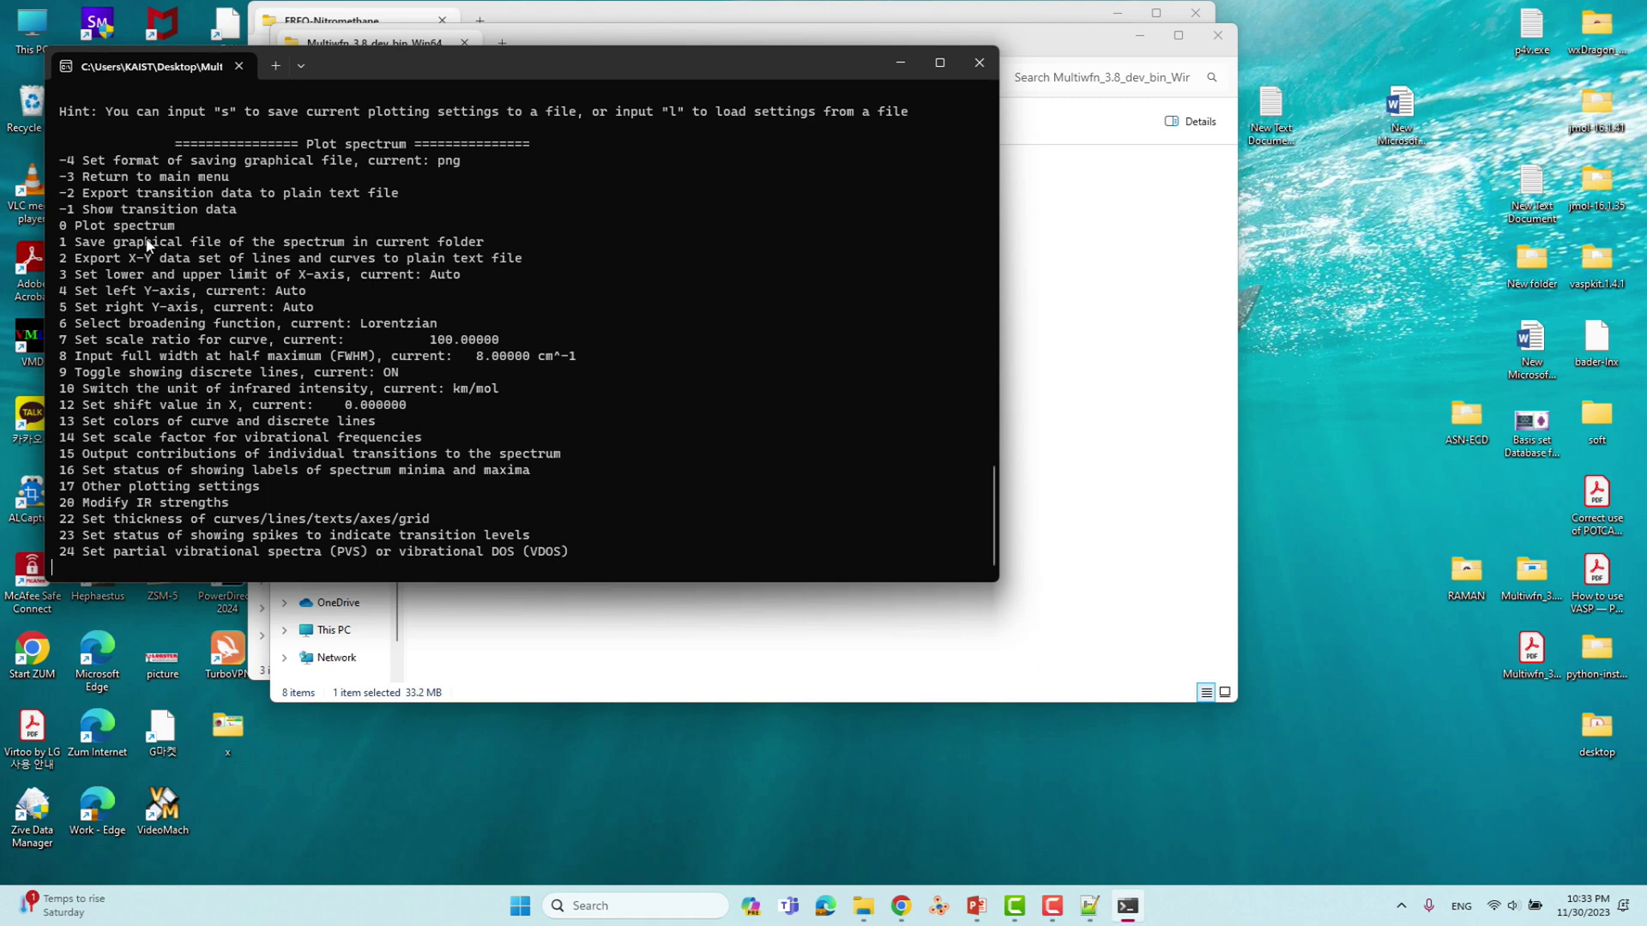
Step: Plot the scaled IR spectrum of nitromethane with option 0
double_click(63, 227)
left_click_drag(62, 232, 182, 232)
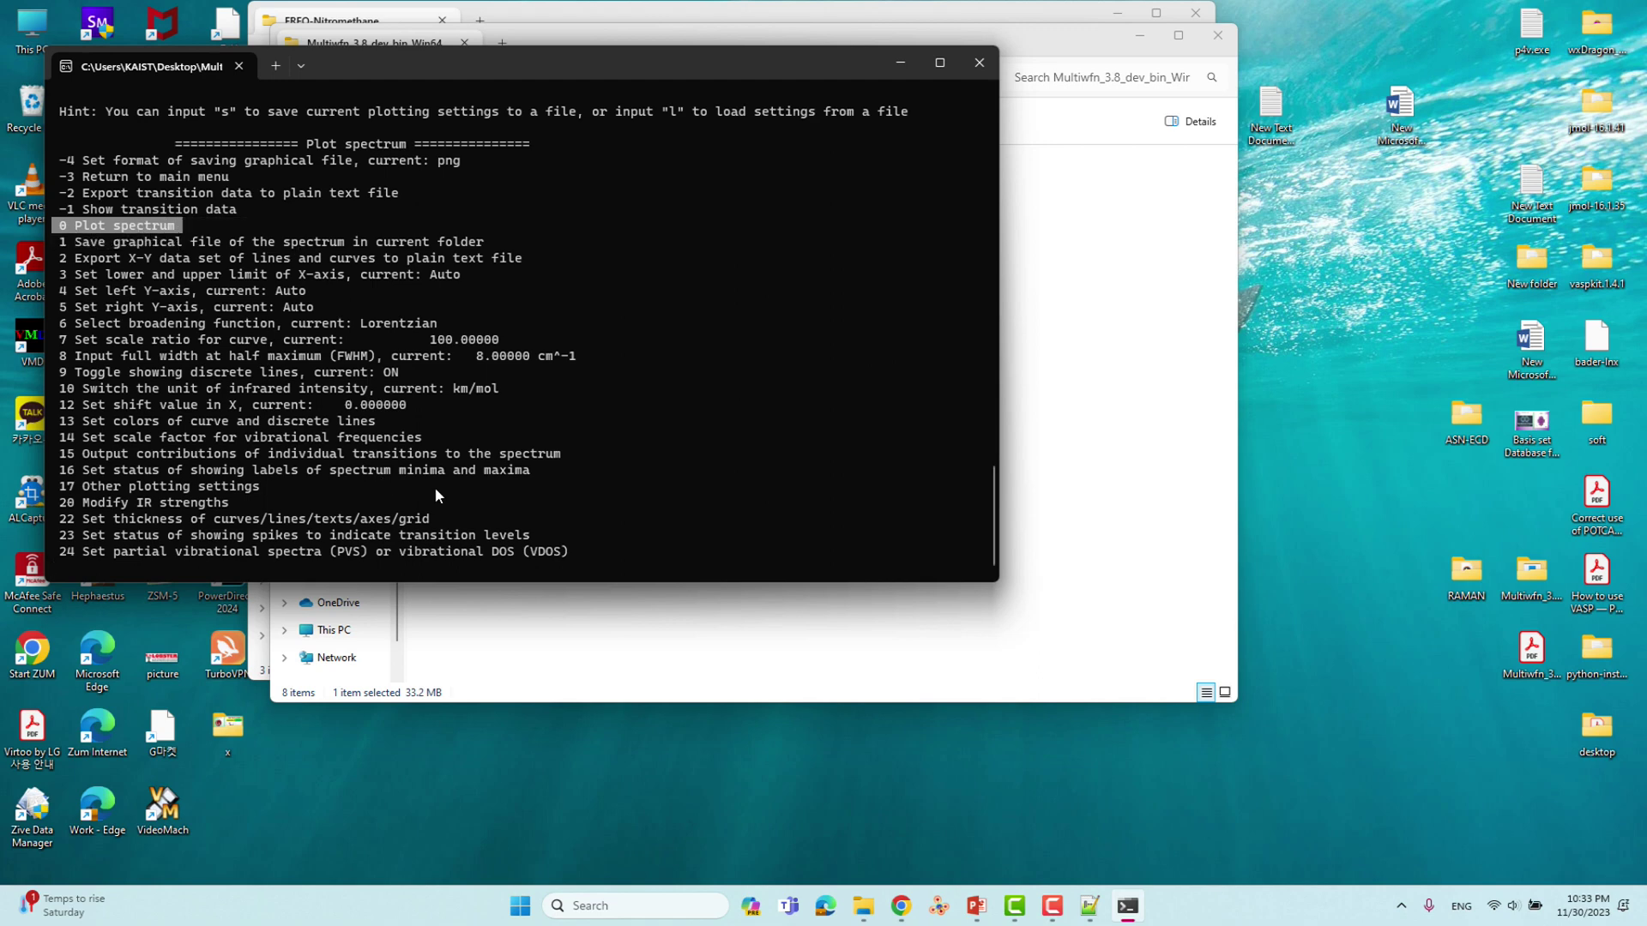
type("0")
key("Return")
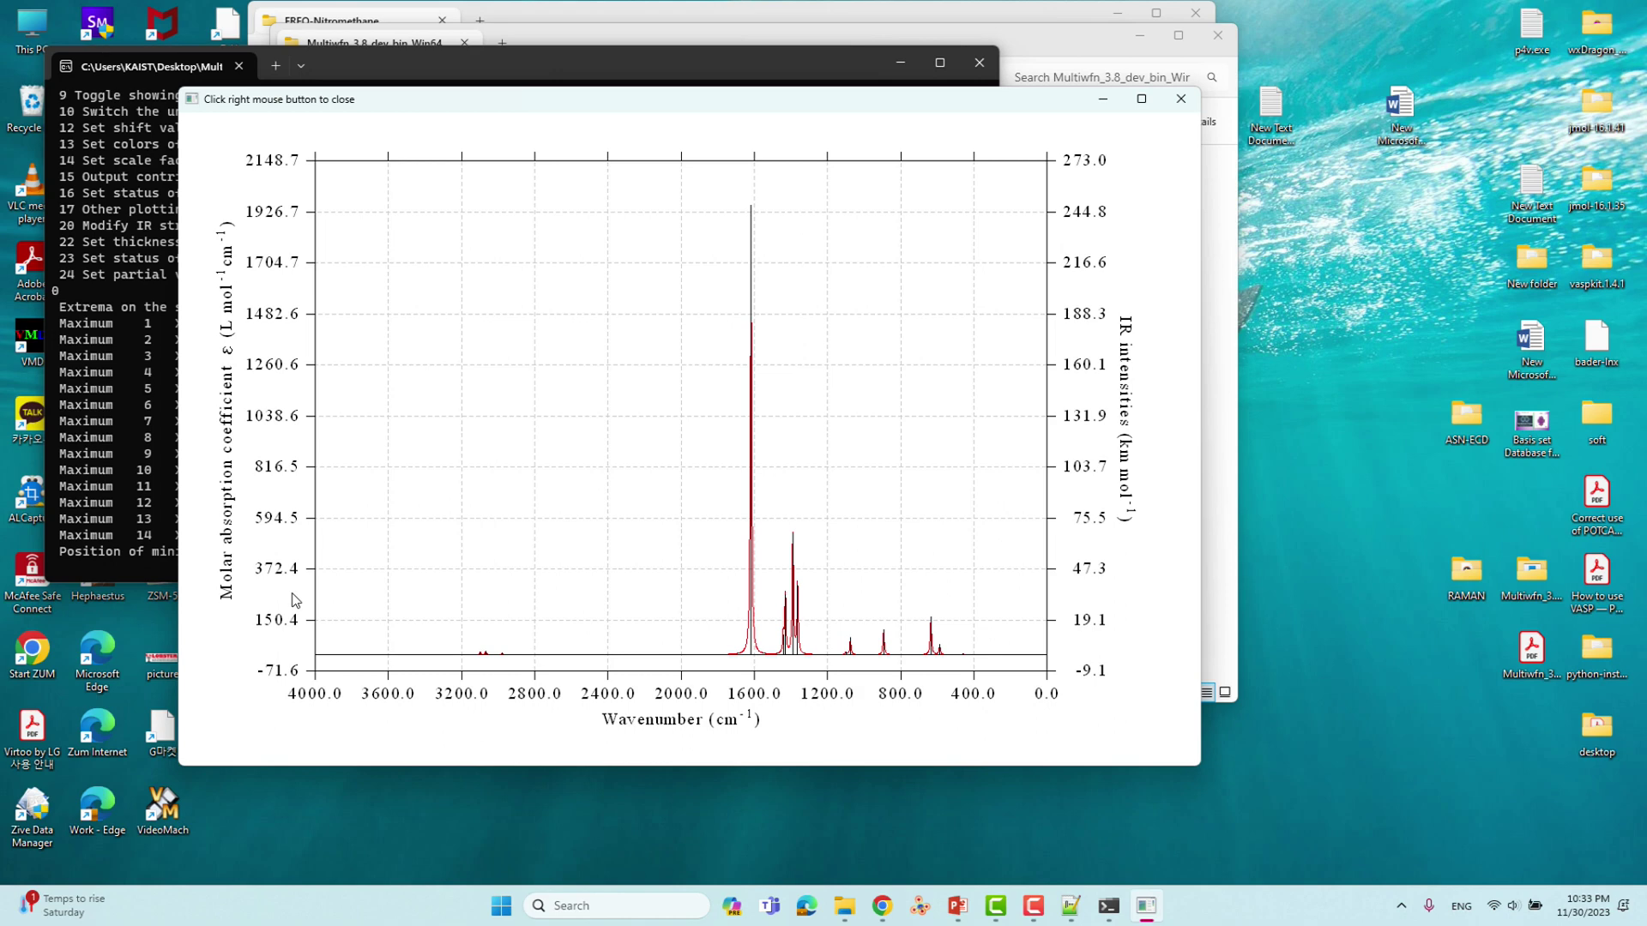
Step: Close the spectrum plot, save it as a graphical file with option 1, and export its X-Y data with option 2
right_click(870, 301)
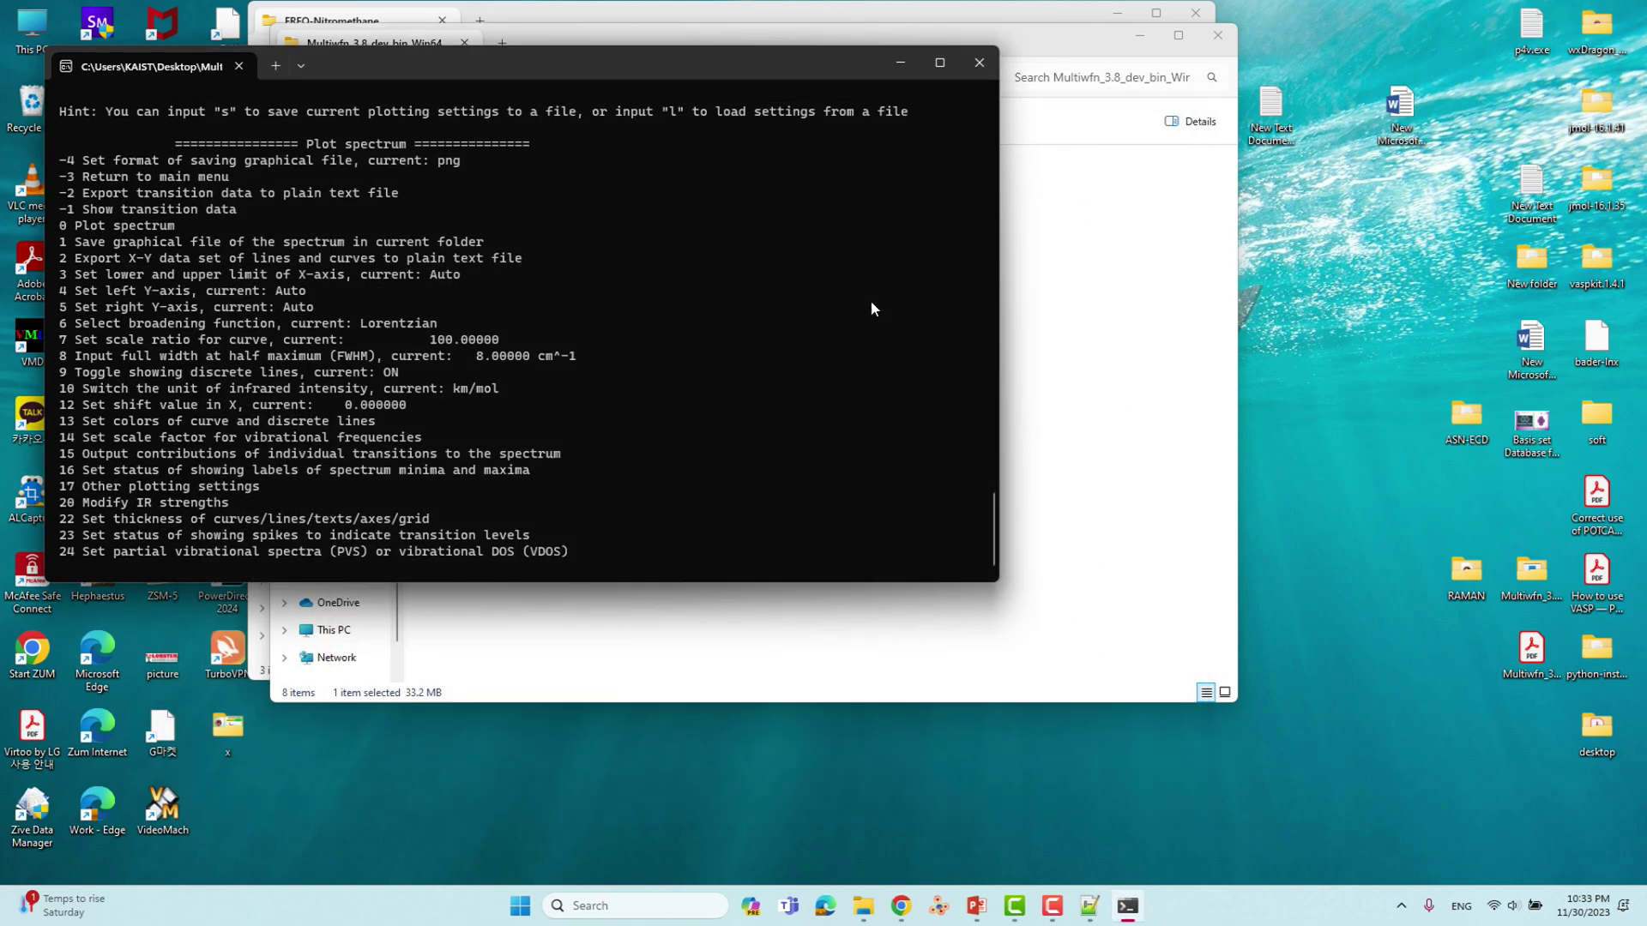
left_click_drag(55, 243, 532, 249)
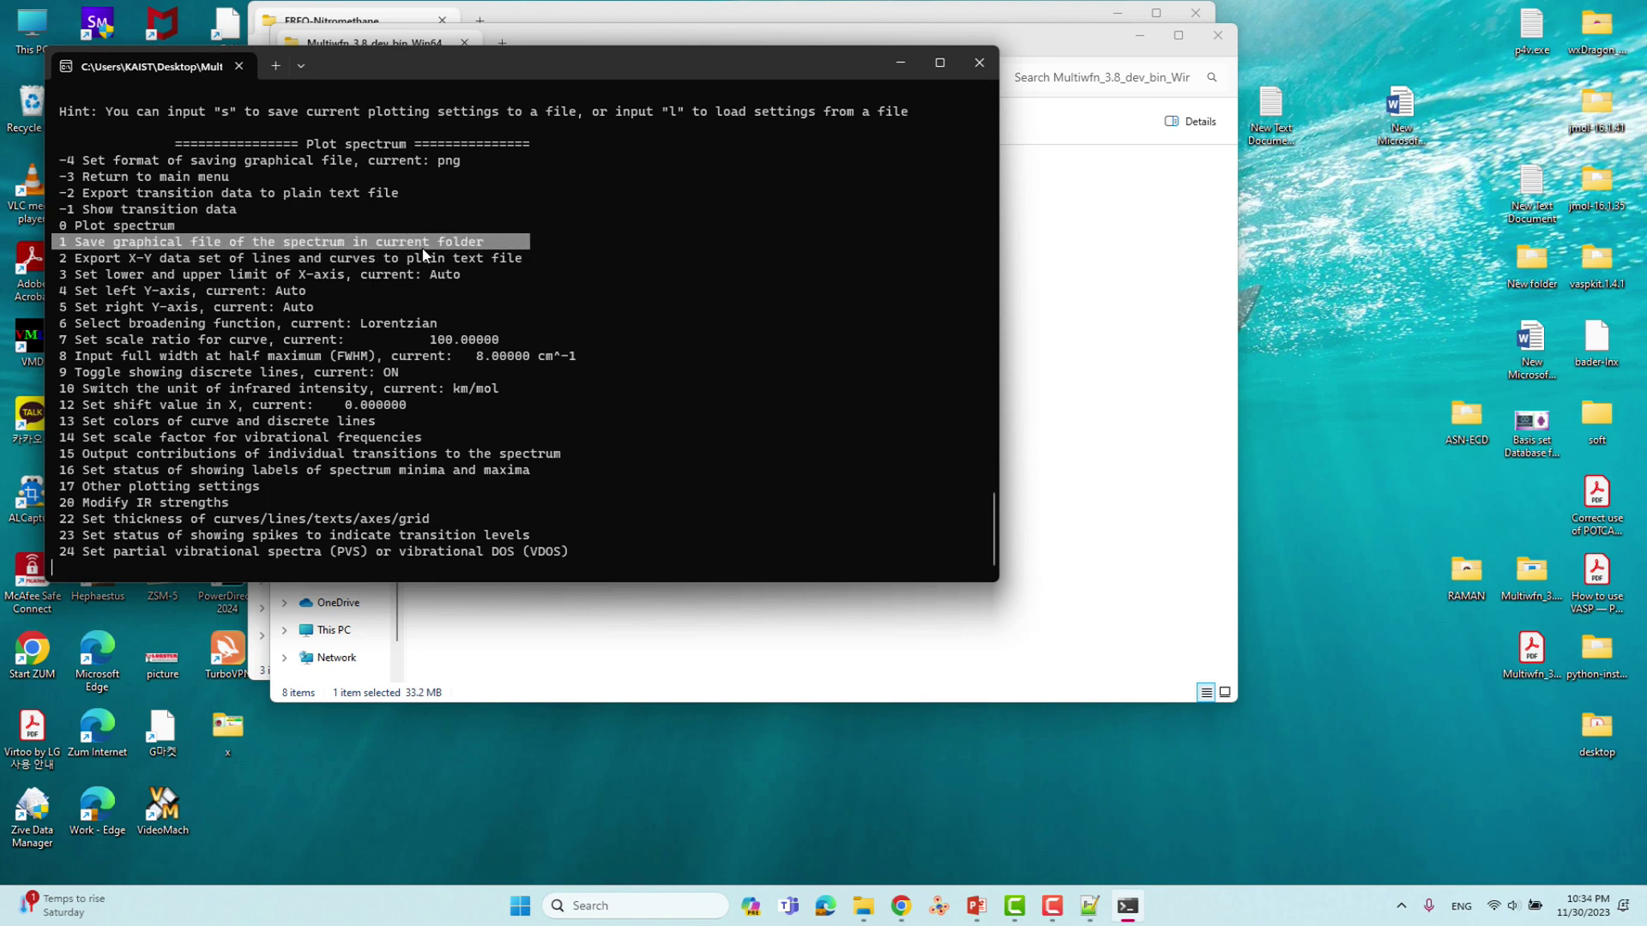
left_click(88, 559)
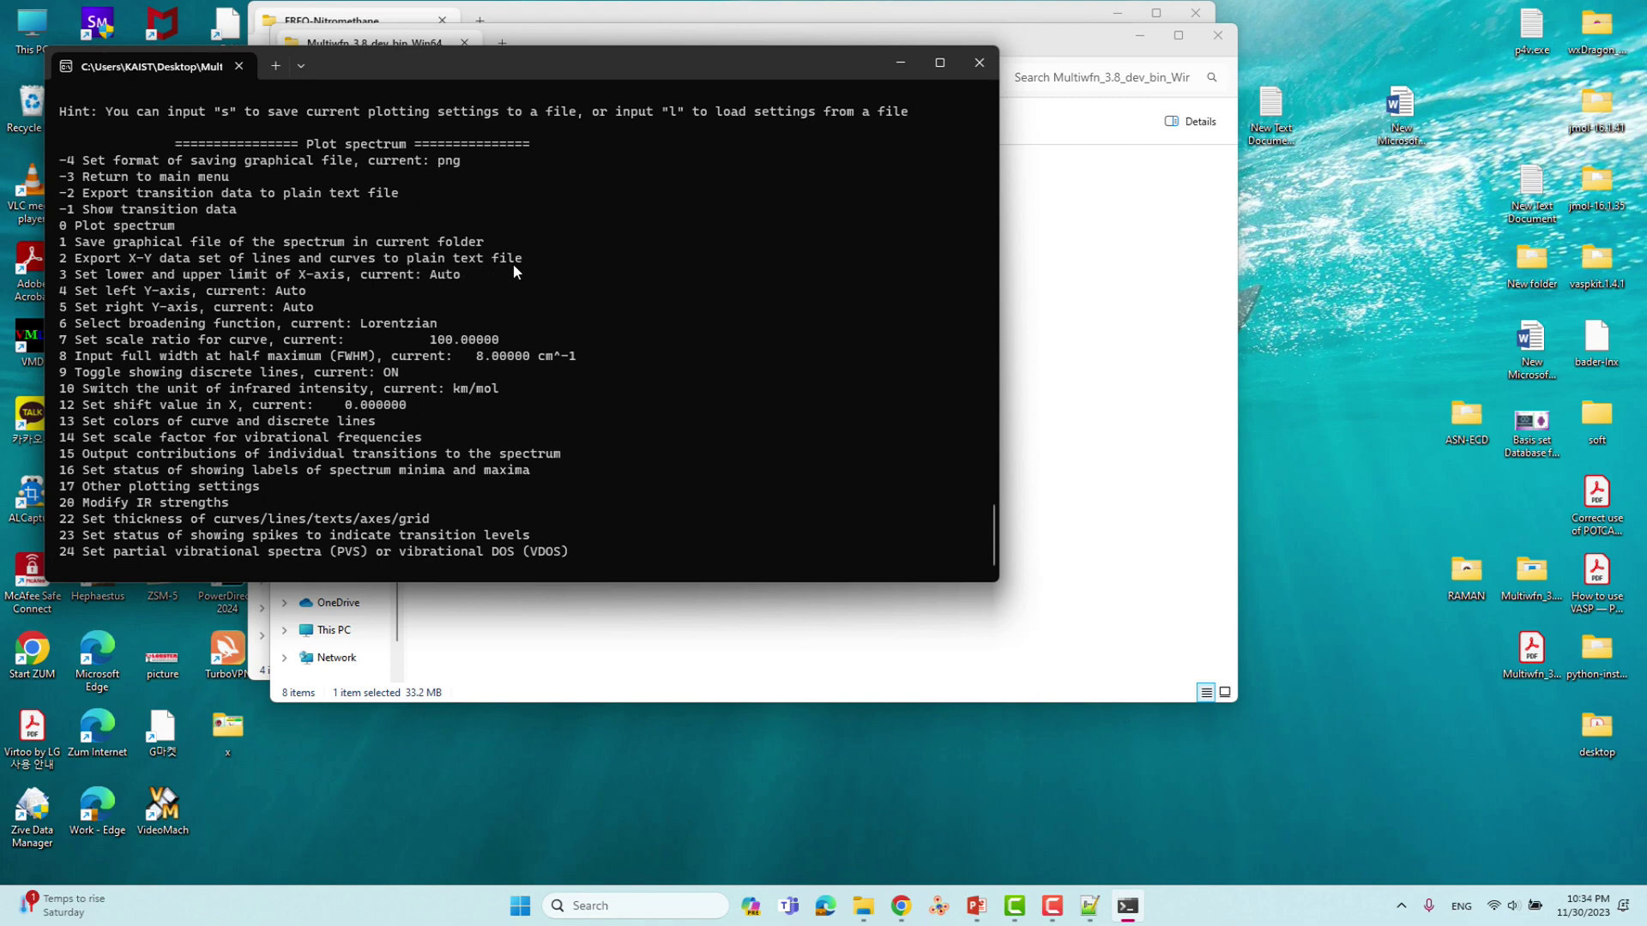
left_click_drag(522, 262, 41, 257)
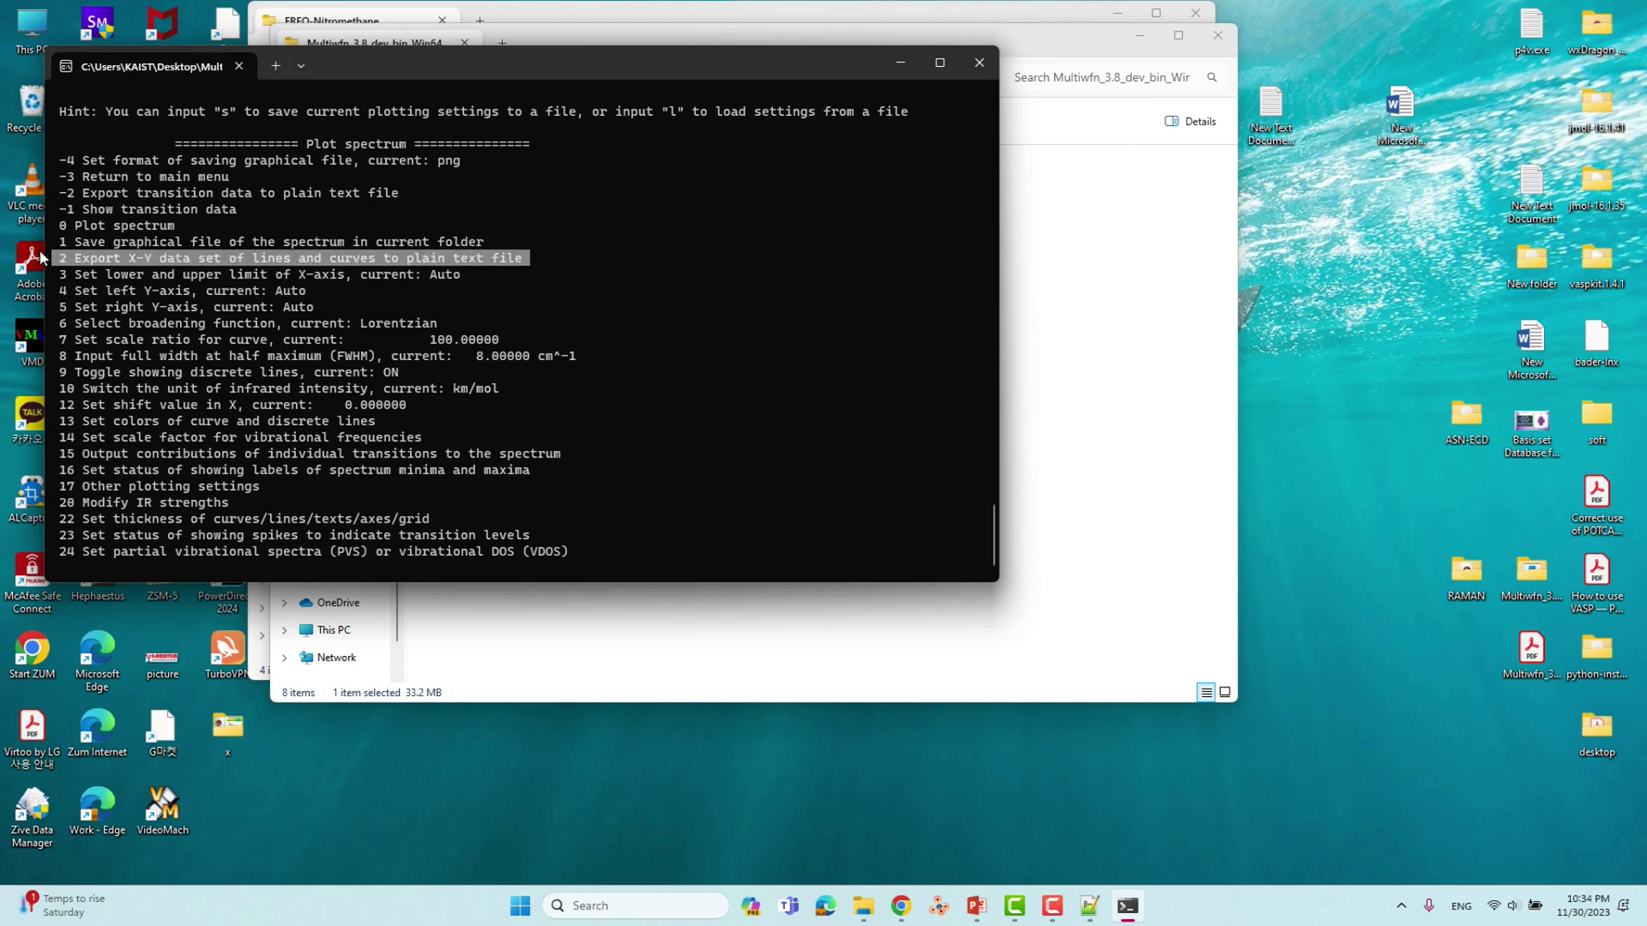
left_click(89, 568)
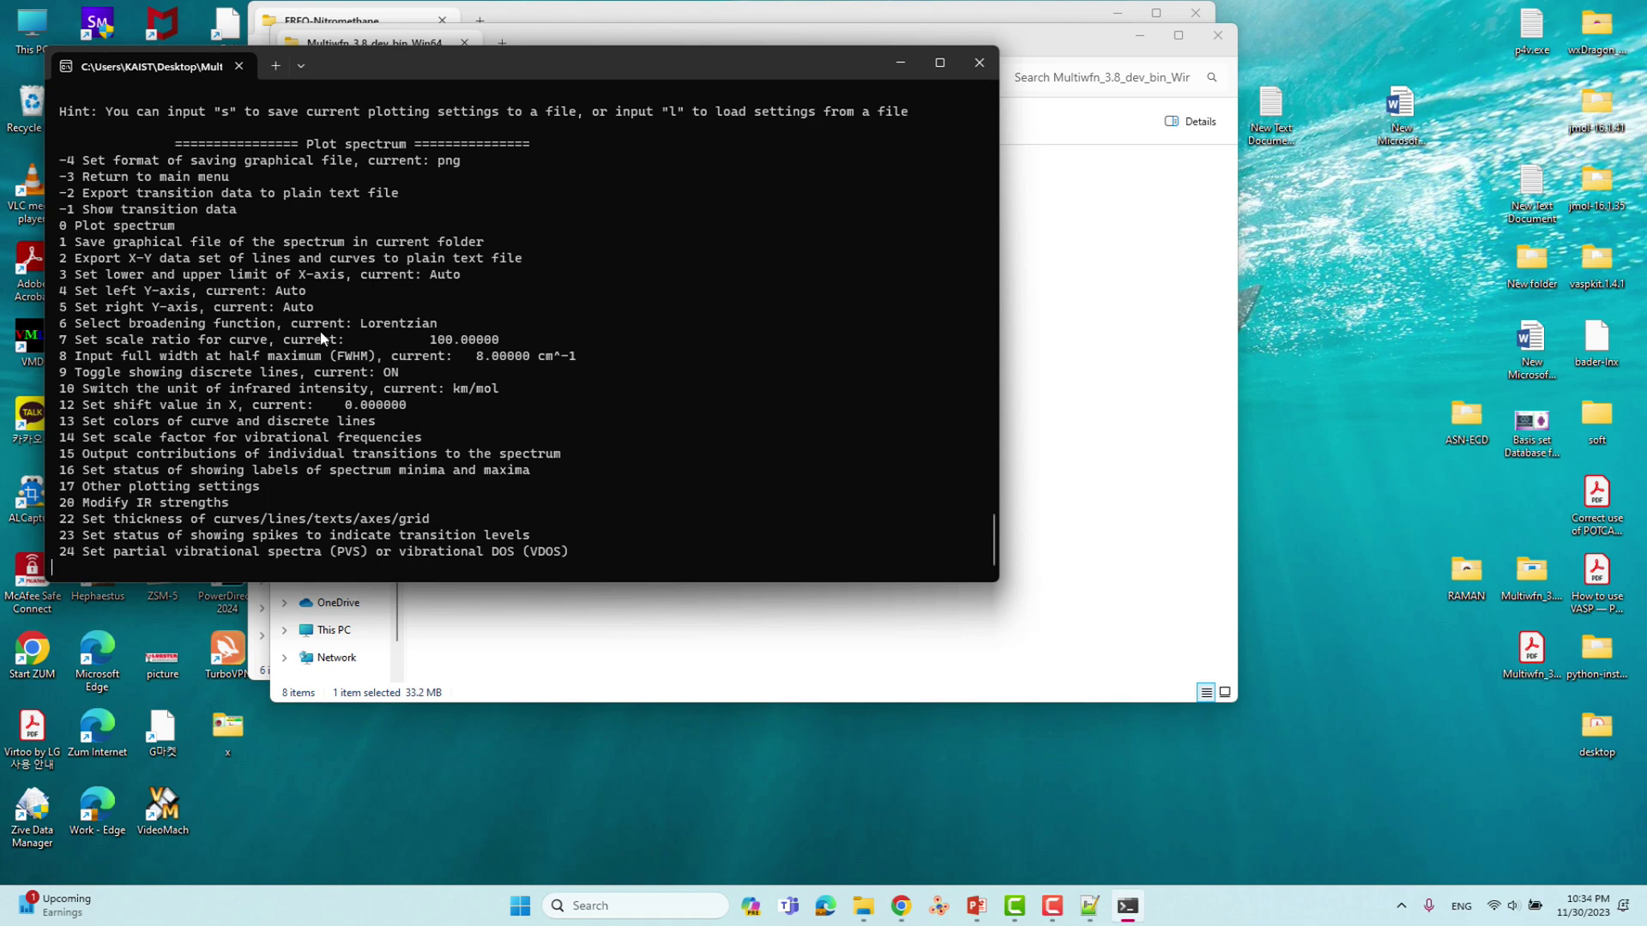
Step: Switch to the FREQ-Nitromethane folder and view the saved spectrum image dislin.png
left_click(899, 70)
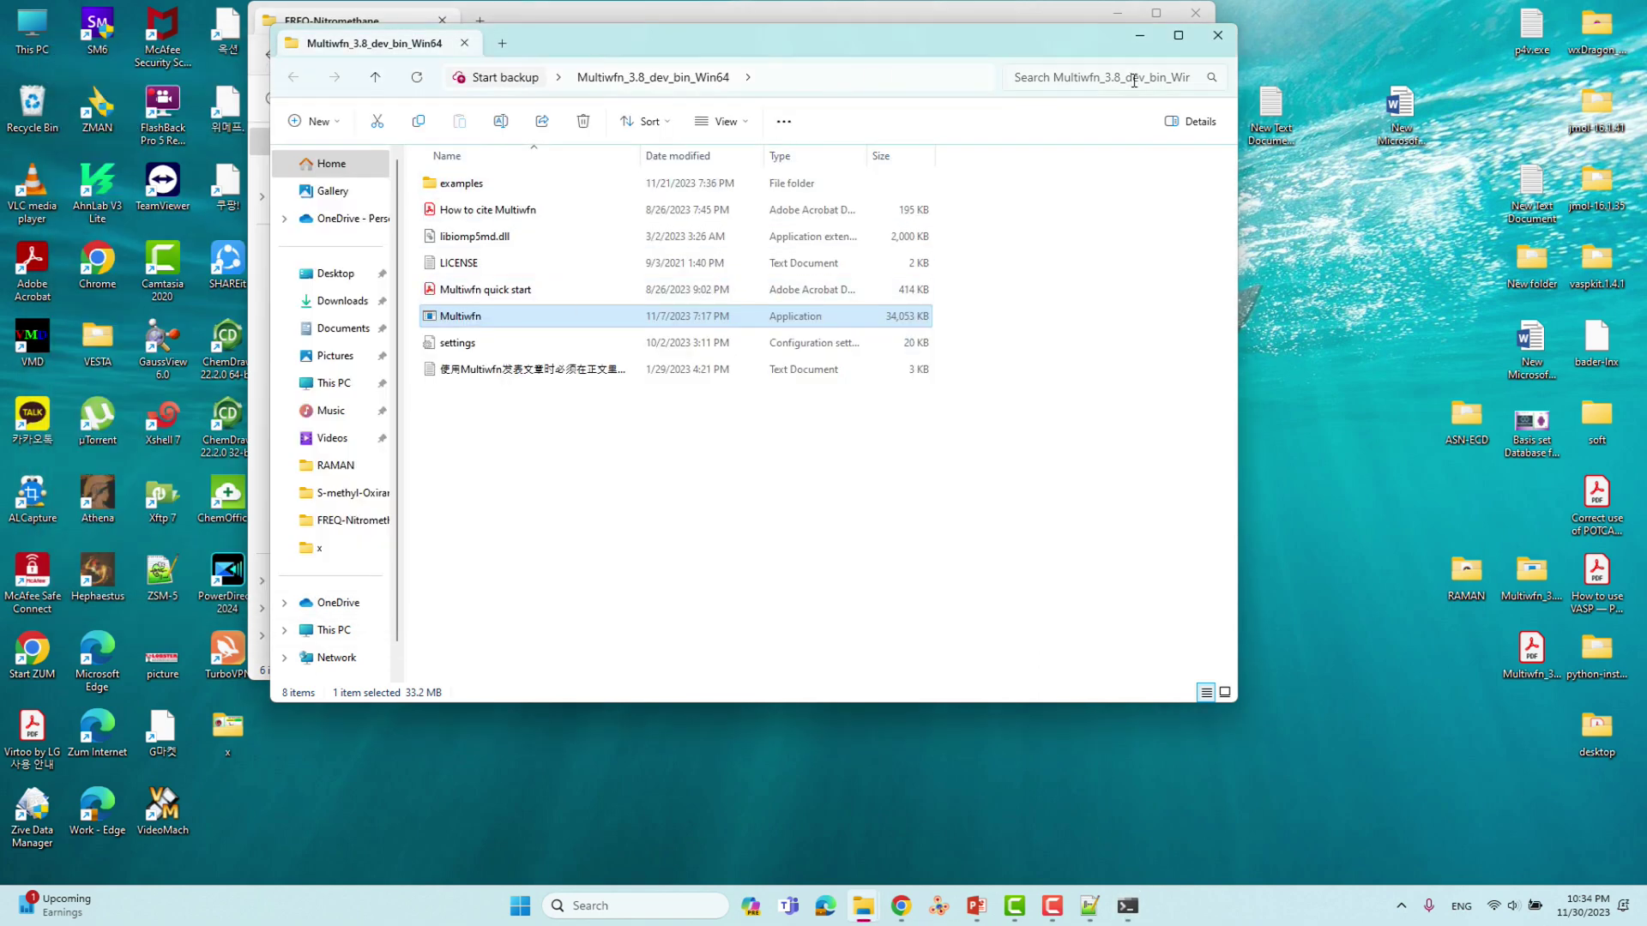
left_click(1148, 38)
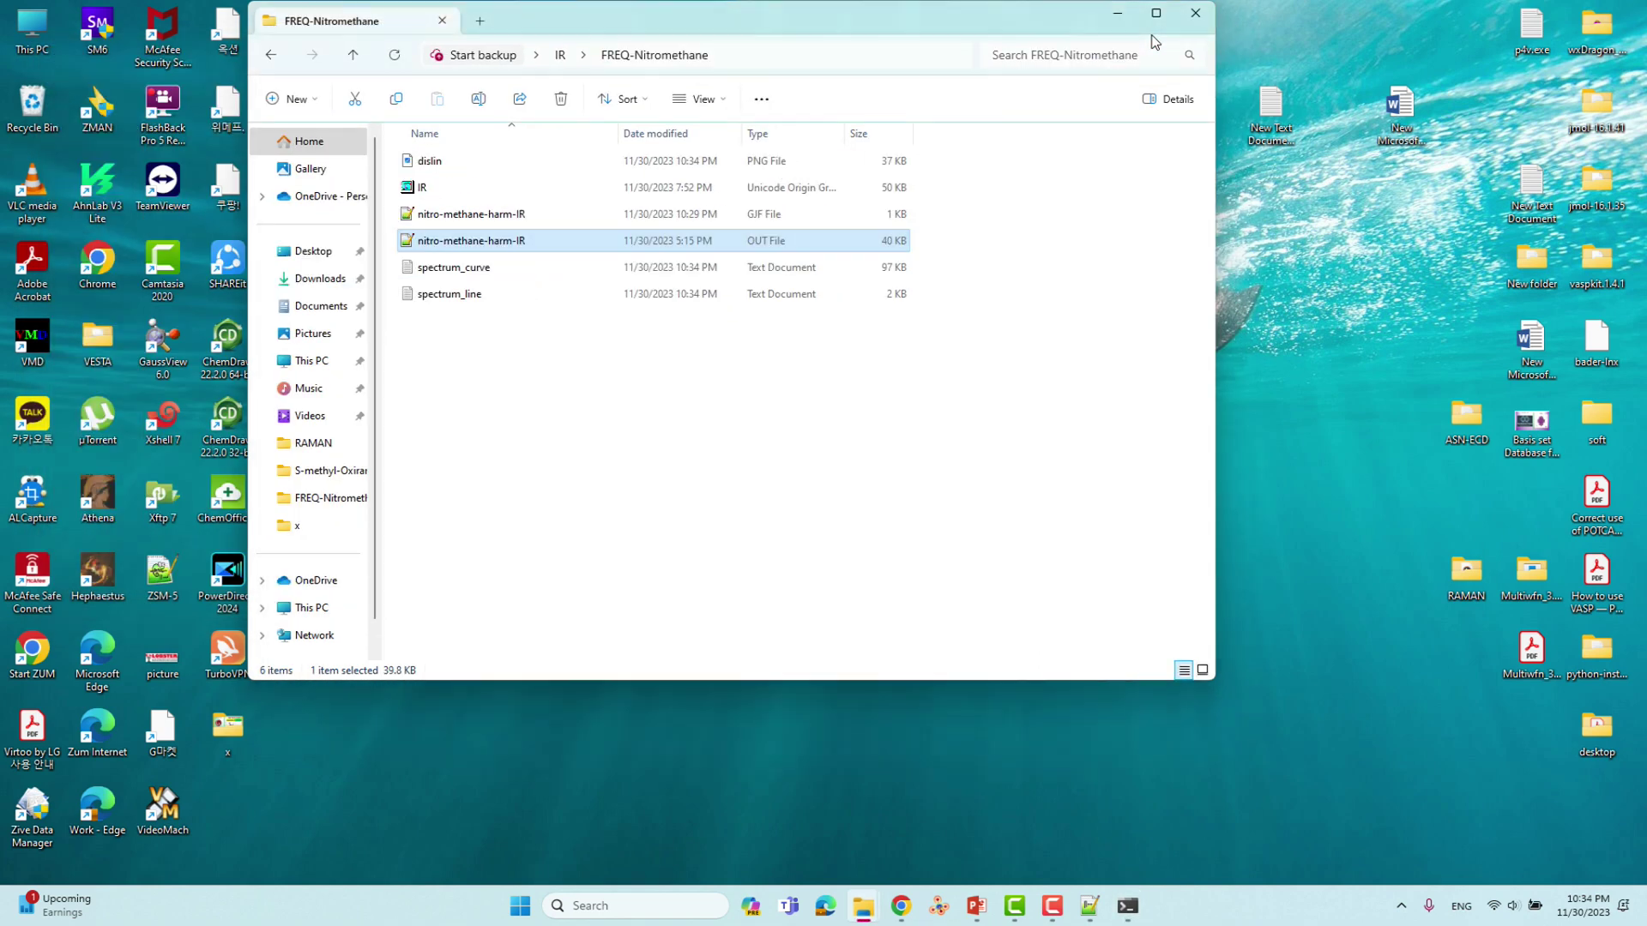
left_click(434, 165)
double_click(433, 163)
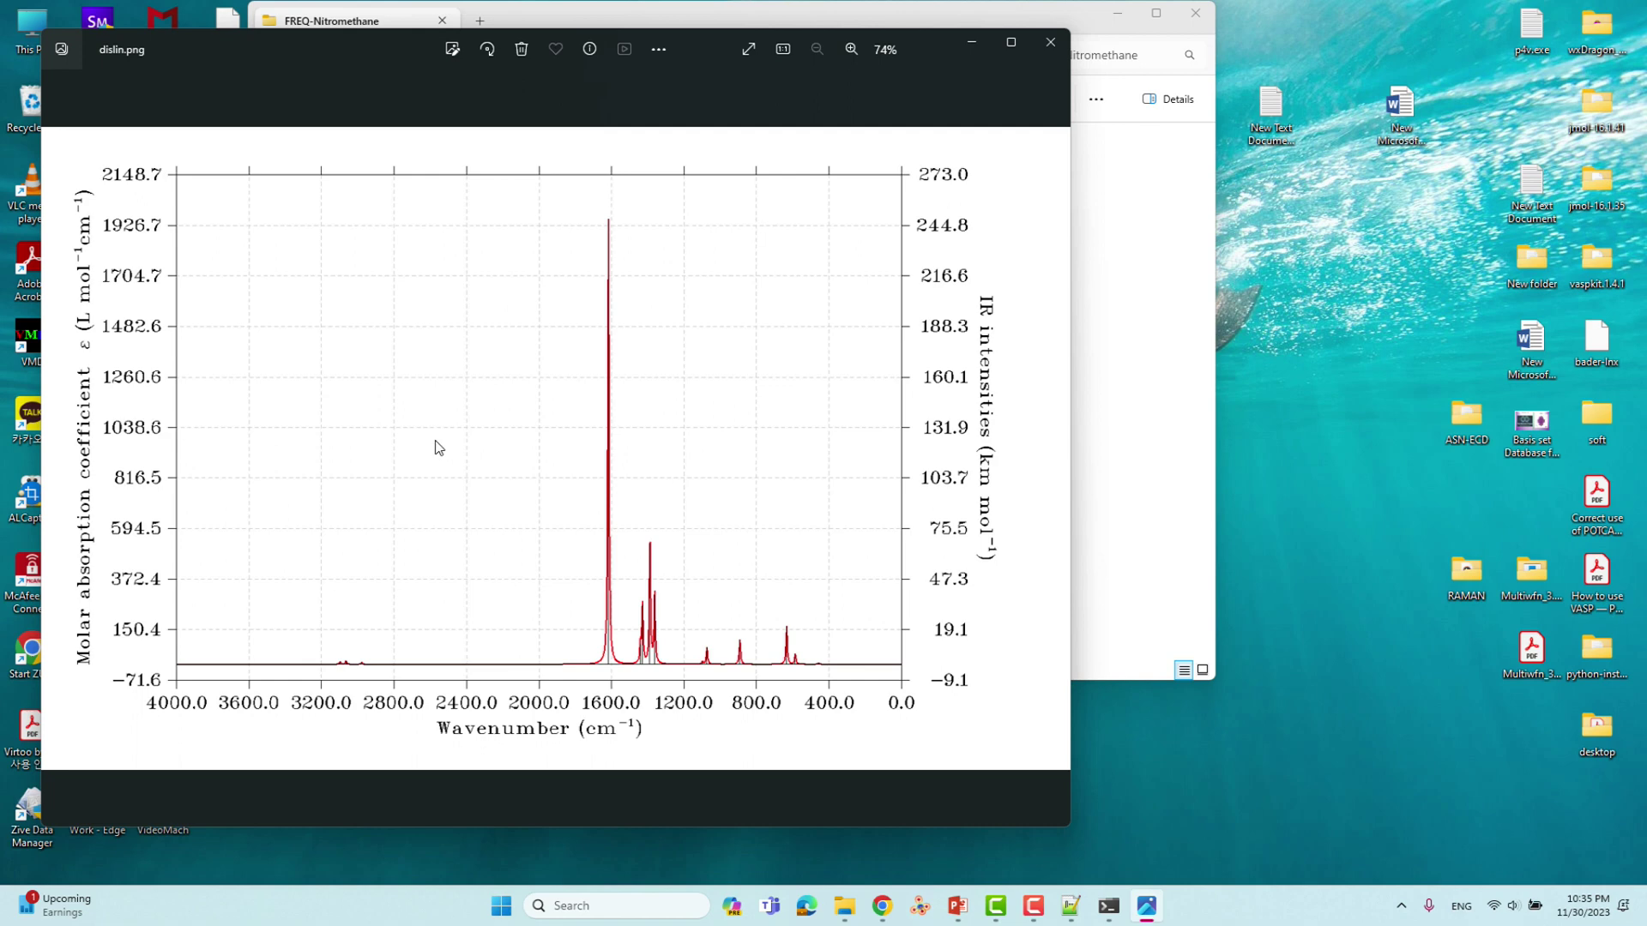
left_click(972, 43)
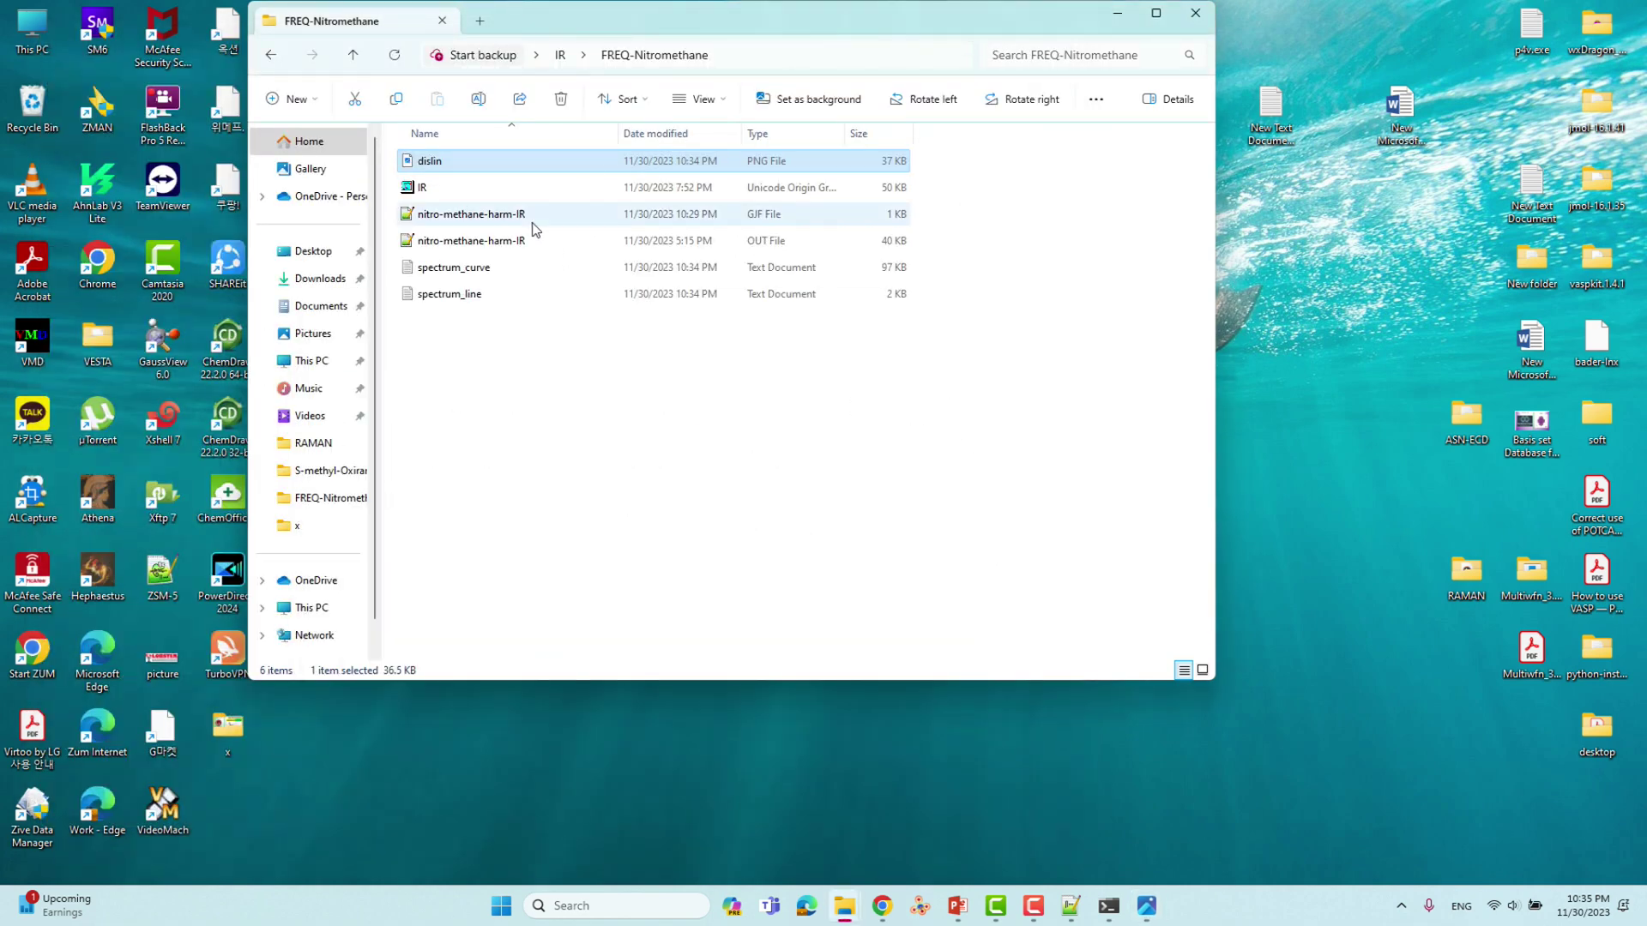
Step: Open the IR project from the FREQ-Nitromethane folder in OriginPro and examine its spectrum graph full screen
left_click(480, 269)
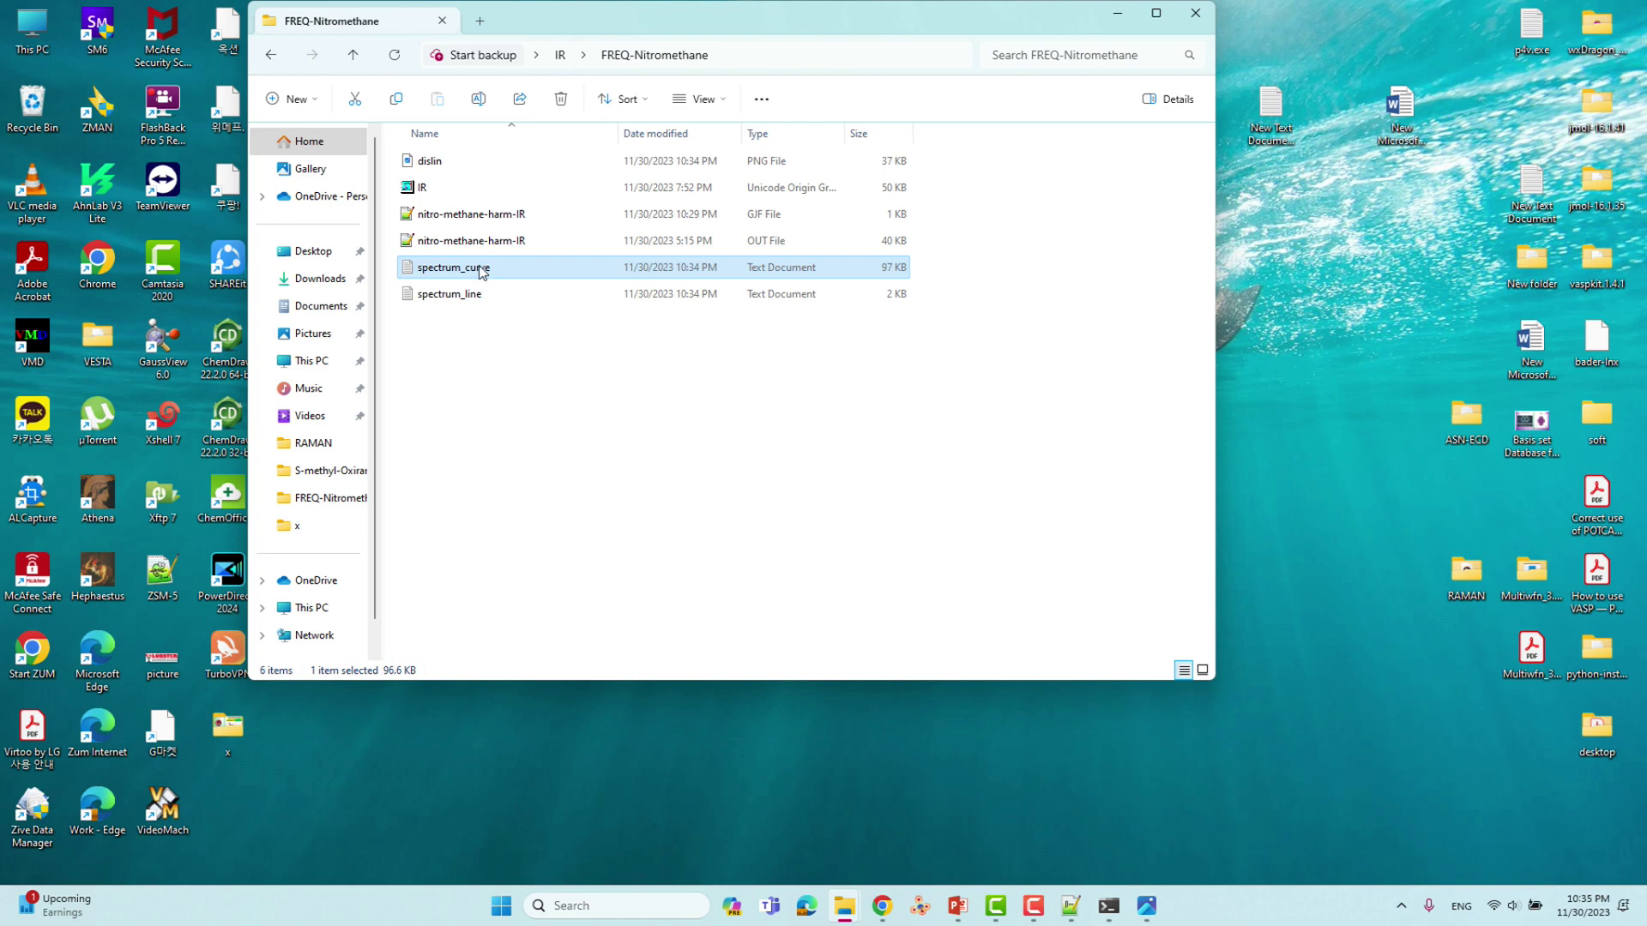
double_click(423, 188)
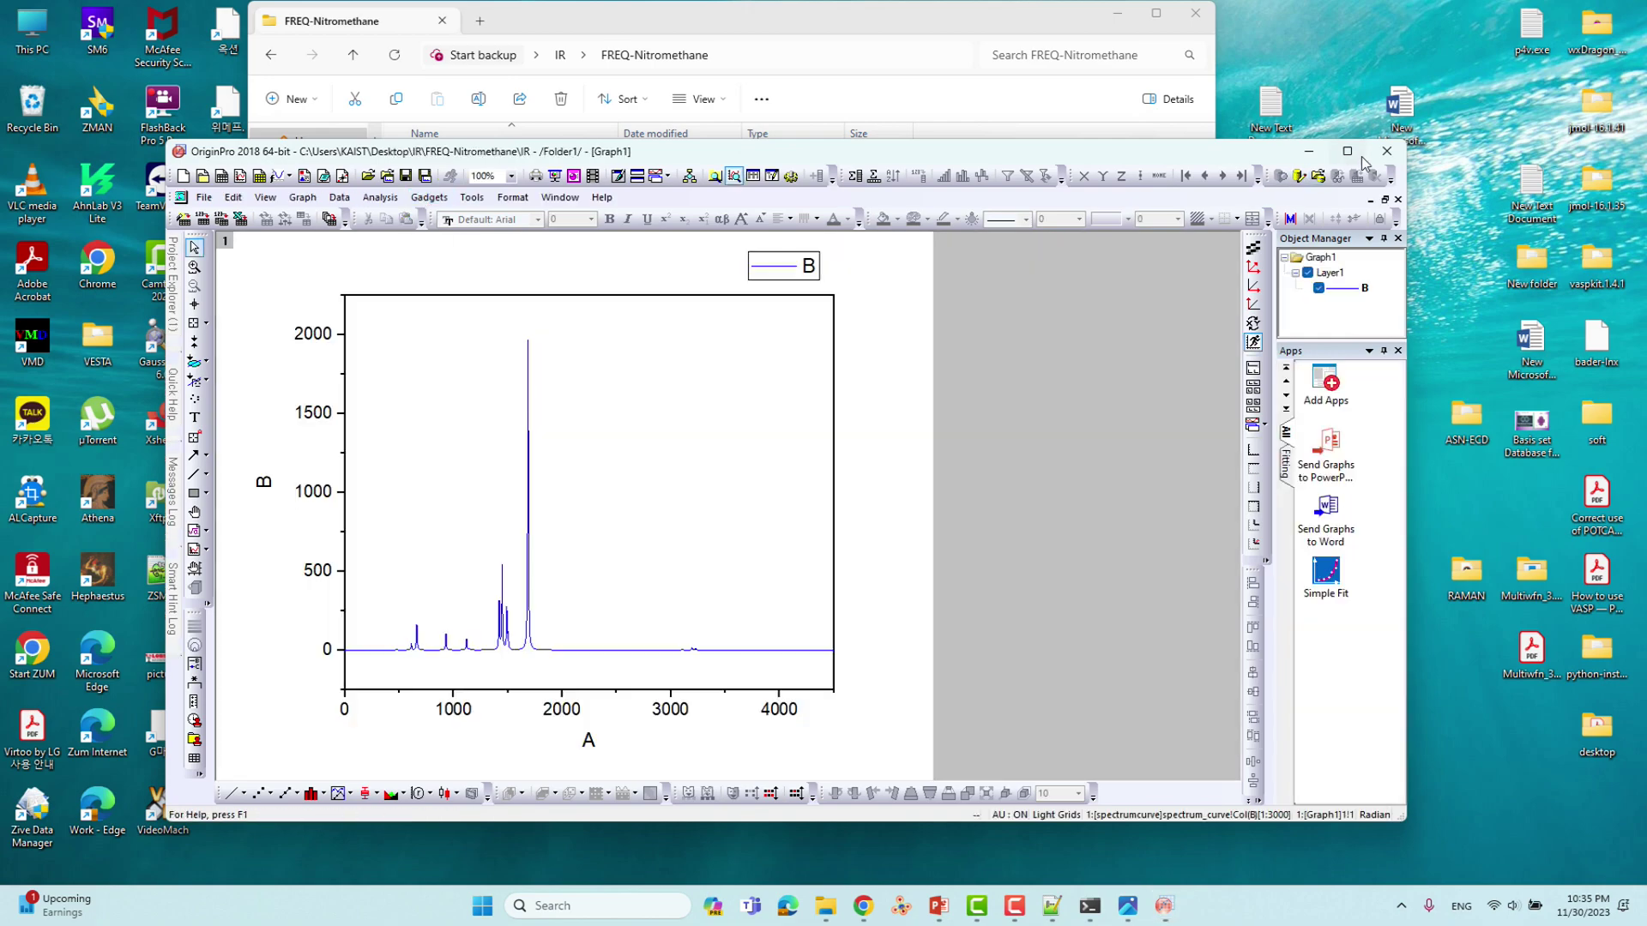
left_click(1347, 151)
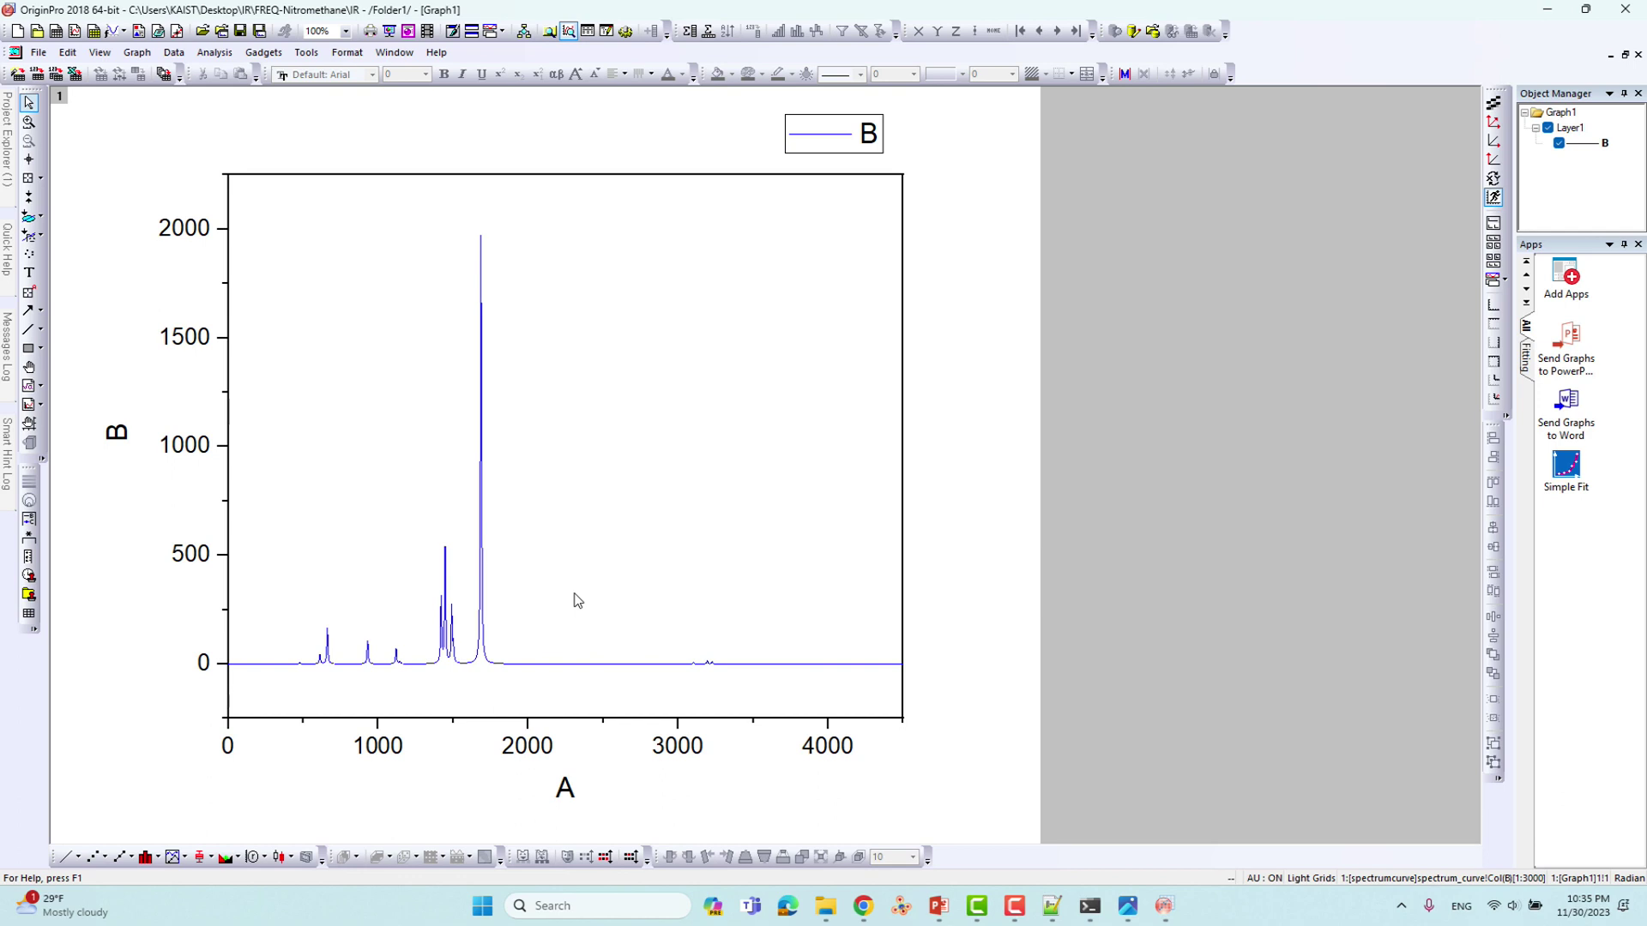
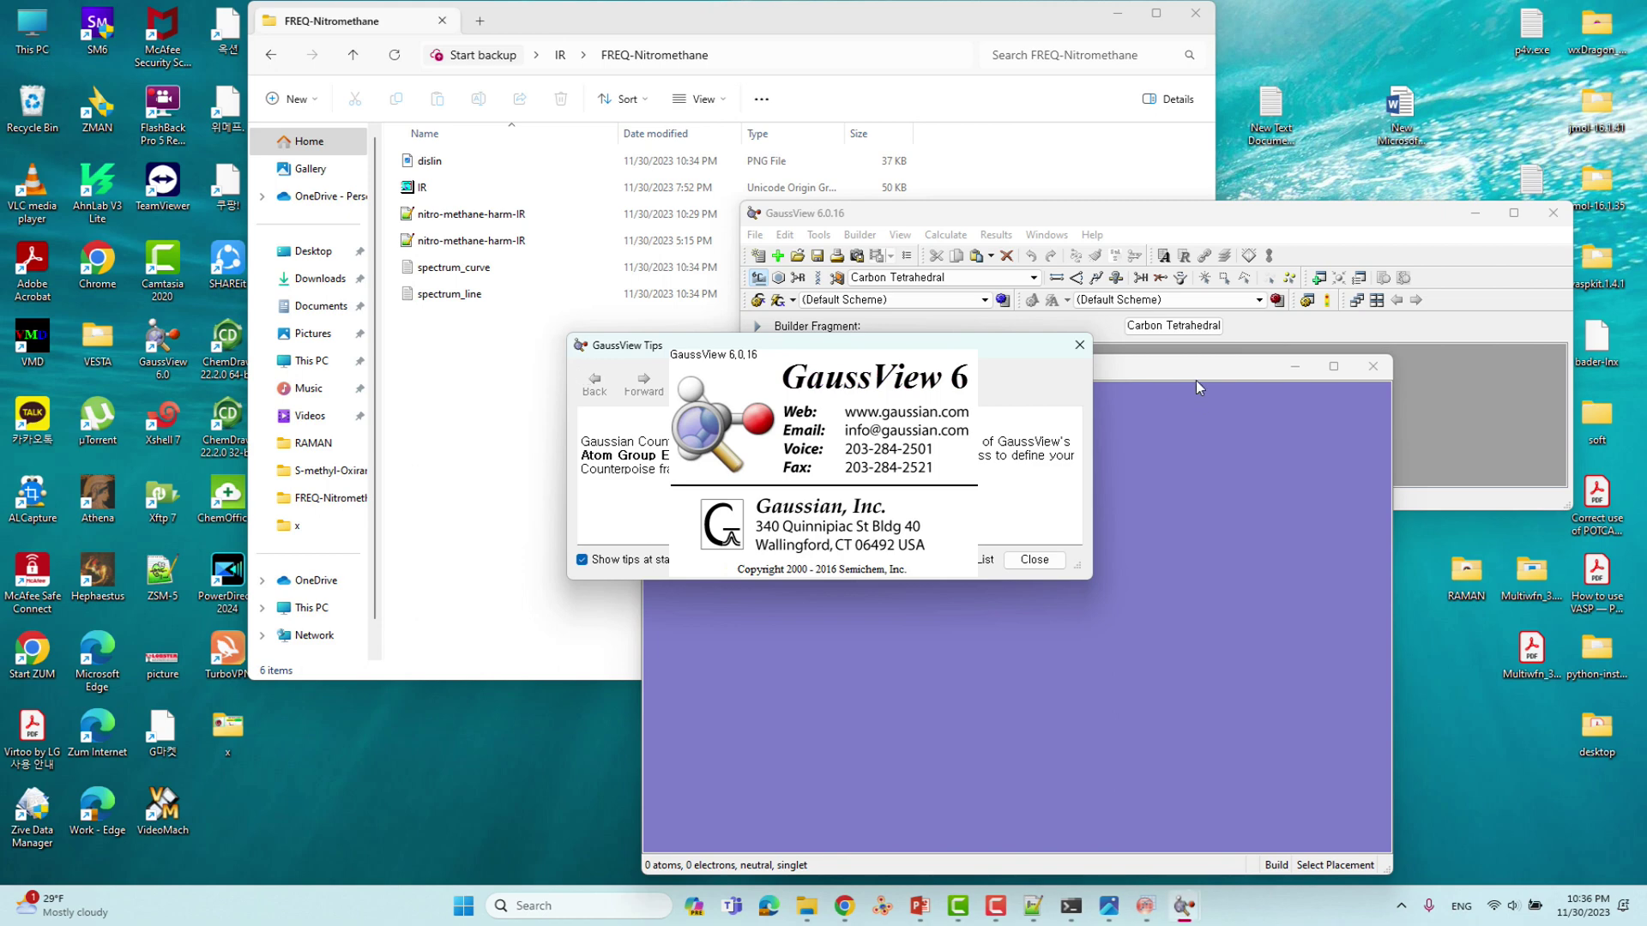
Step: In GaussView, close the empty molecule window and open the nitro-methane-harm-IR OUT file from the FREQ-Nitromethane folder
left_click(1371, 366)
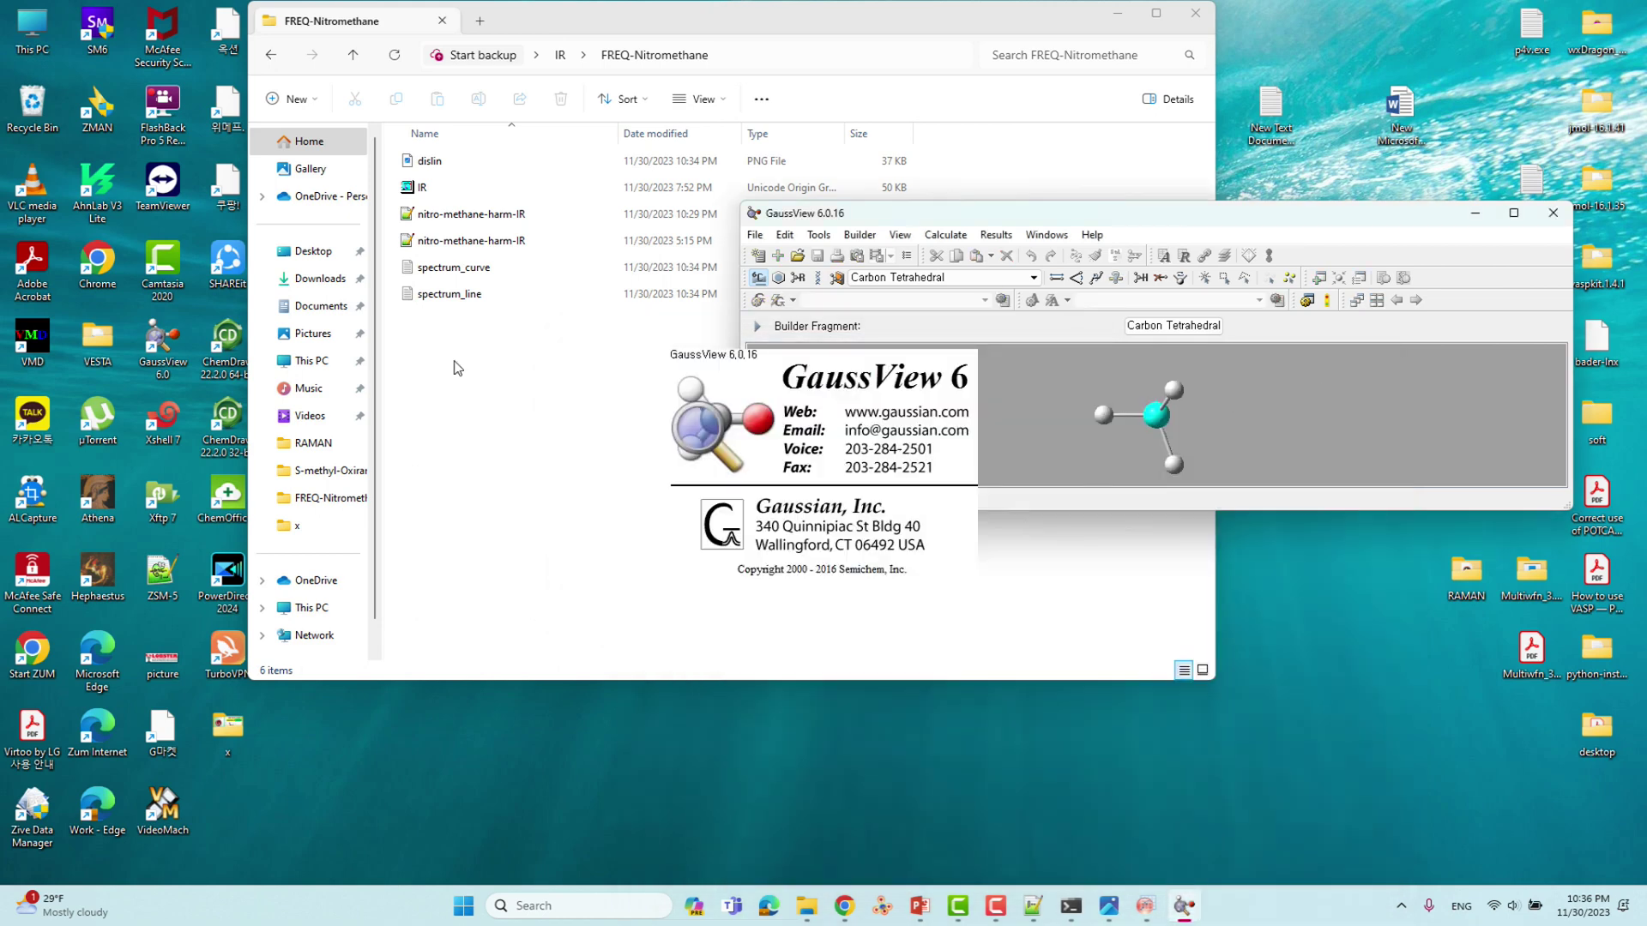
left_click(481, 357)
left_click(480, 241)
left_click_drag(1396, 388, 1396, 387)
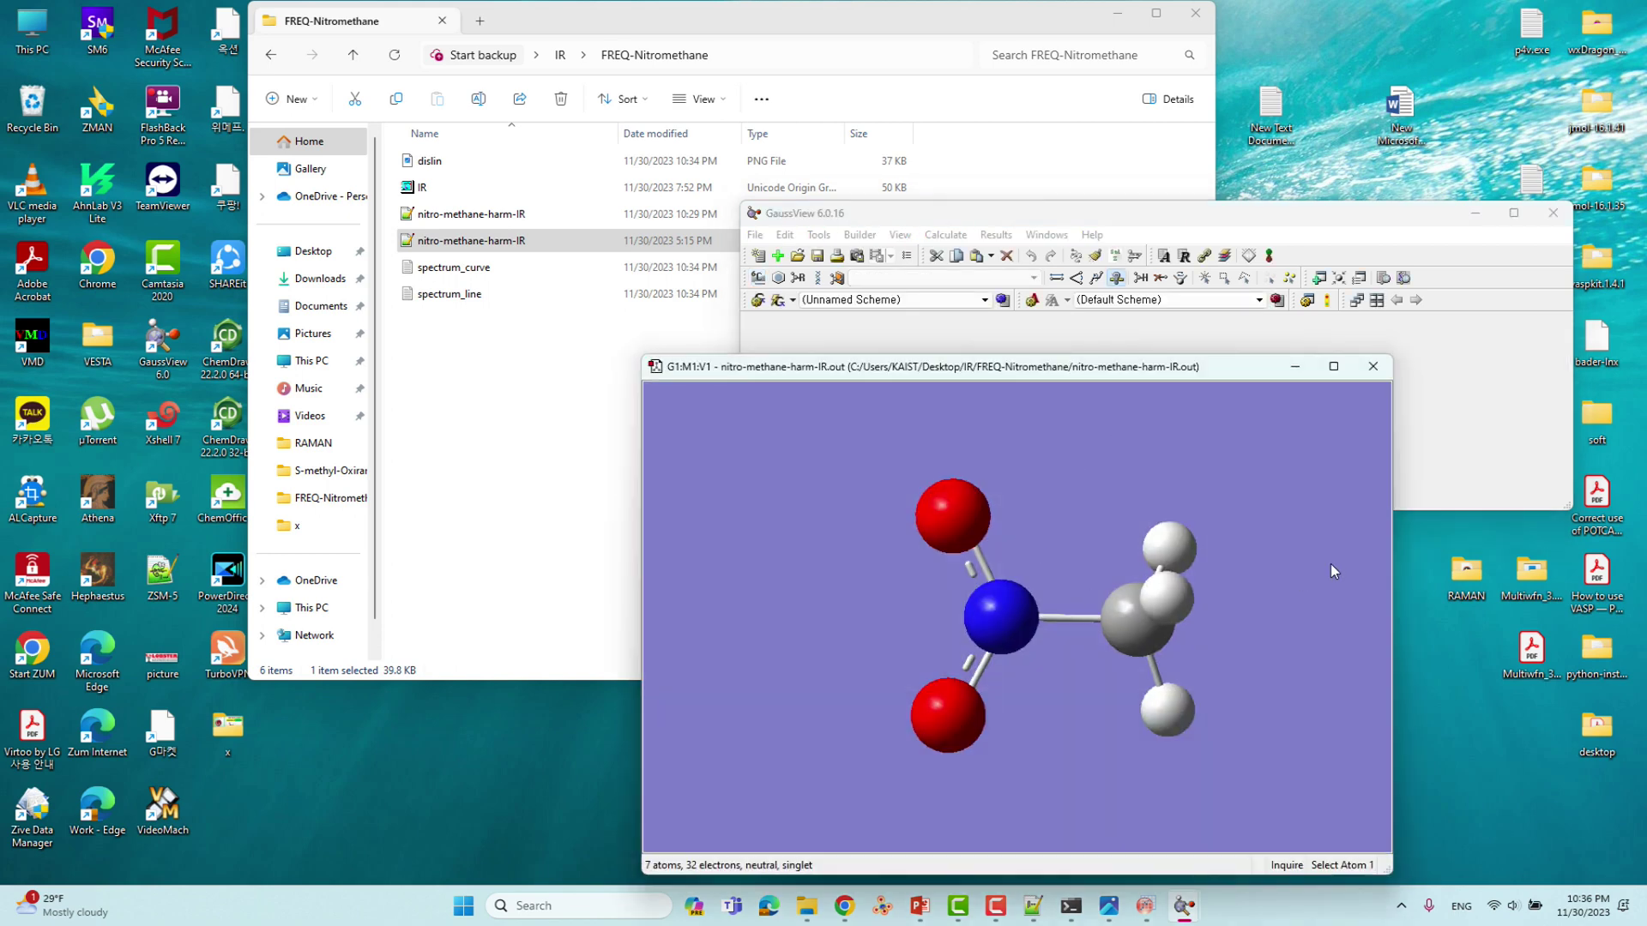
Step: Open the vibrations results for the nitromethane molecule and move their window clear of the structure
left_click_drag(1088, 480, 1152, 326)
left_click(996, 235)
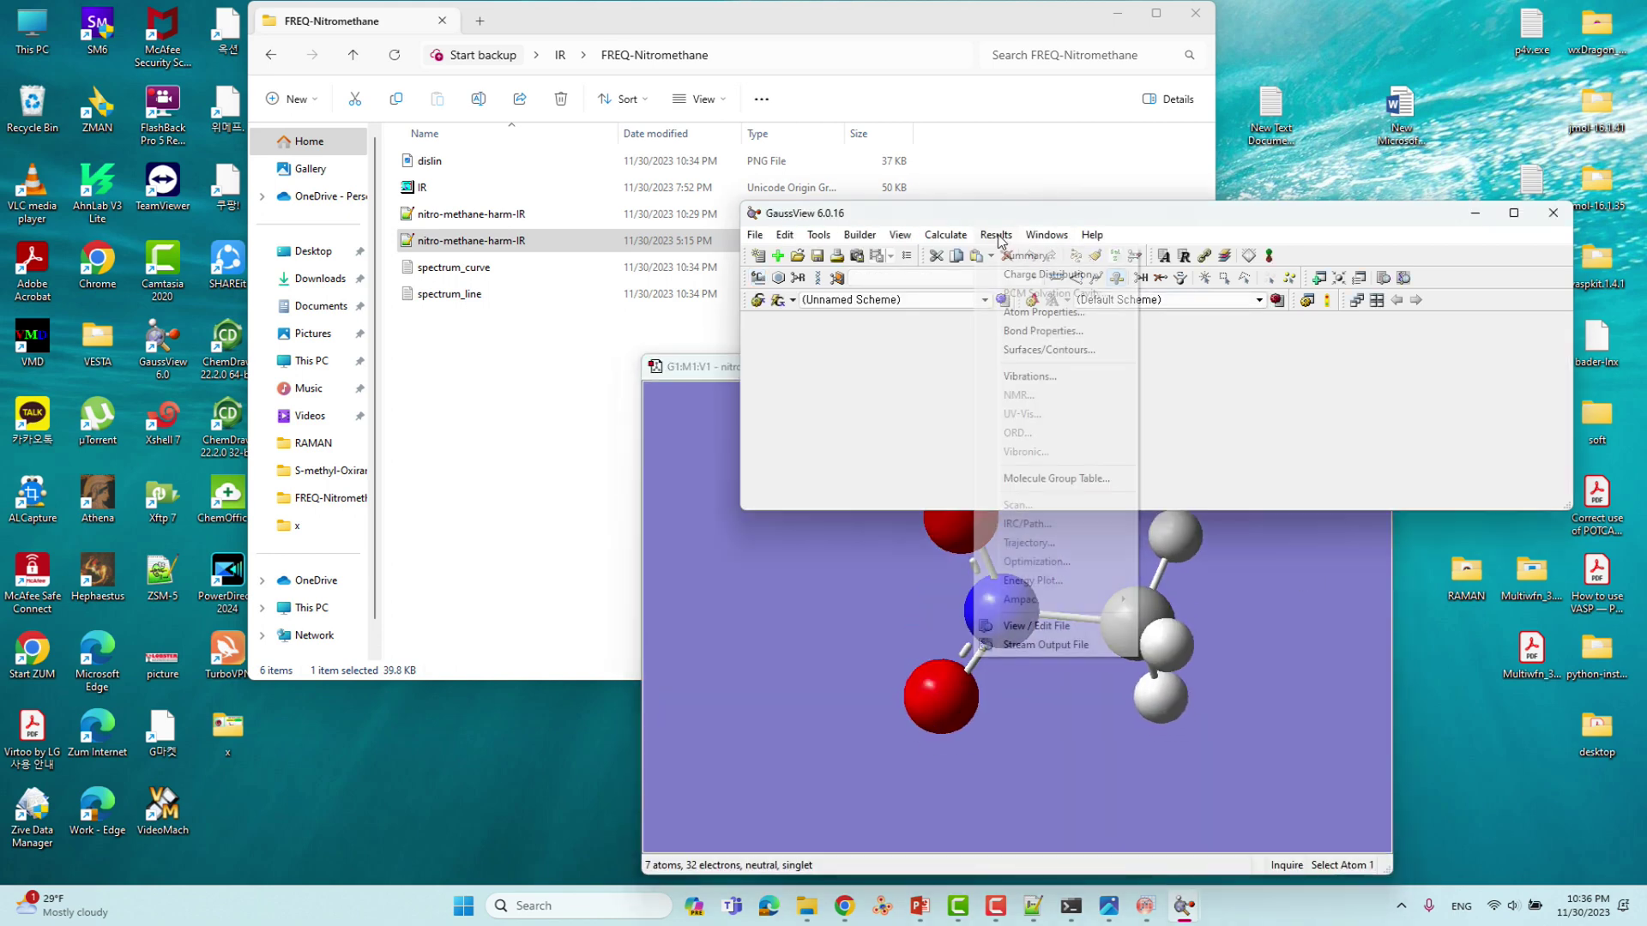
left_click(1024, 378)
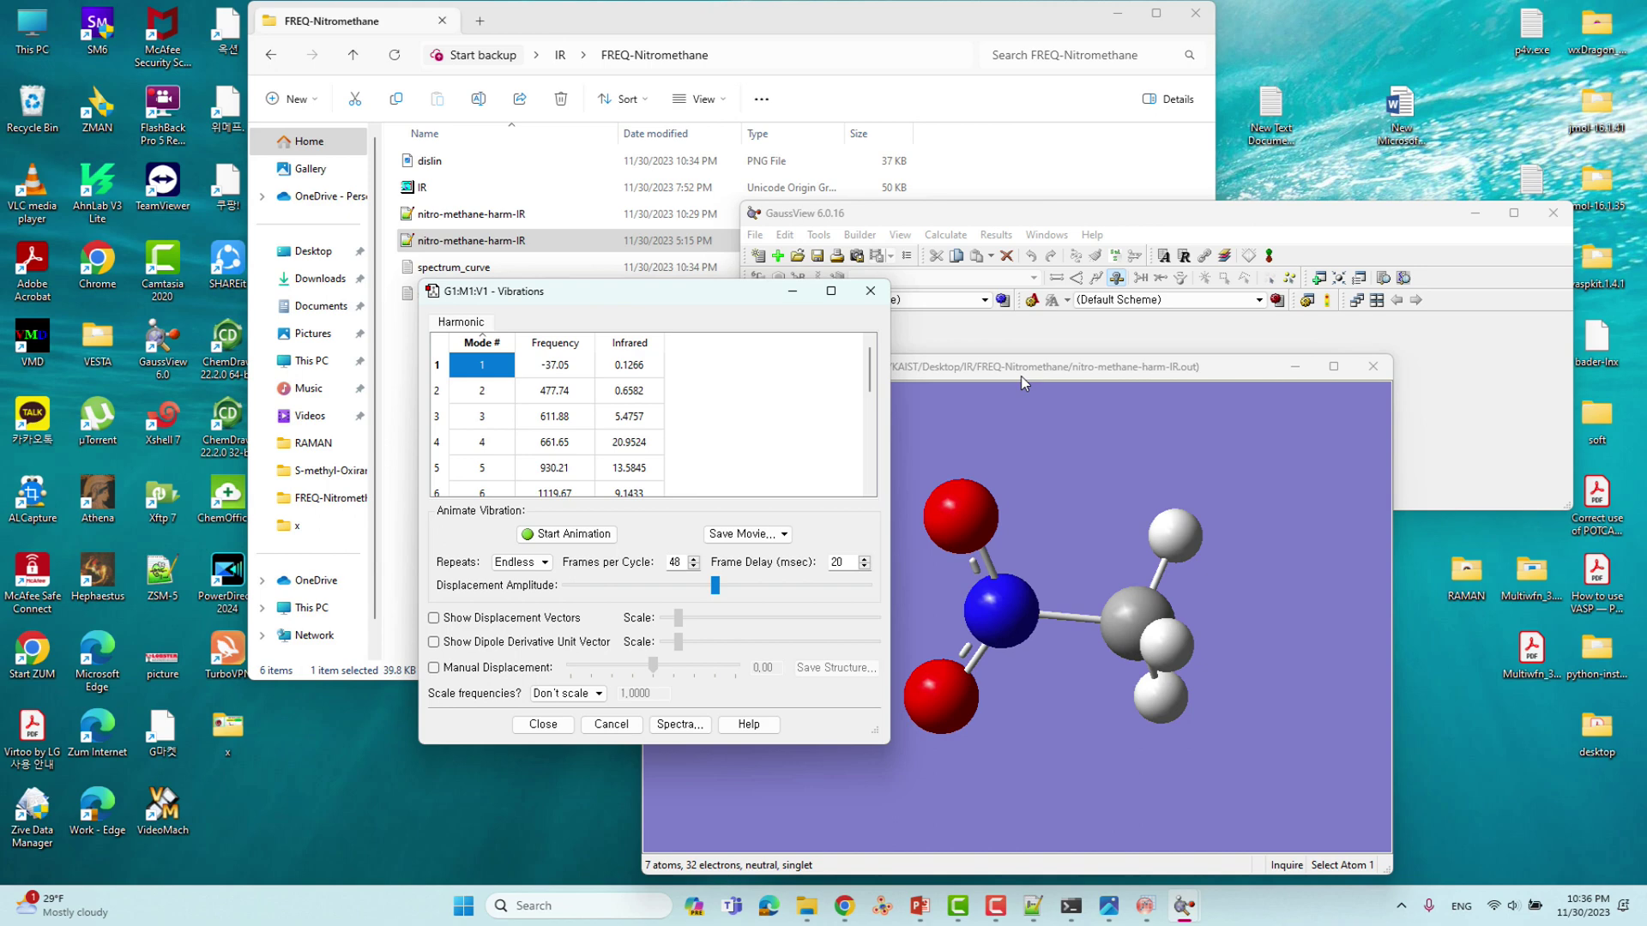
left_click_drag(607, 294, 612, 252)
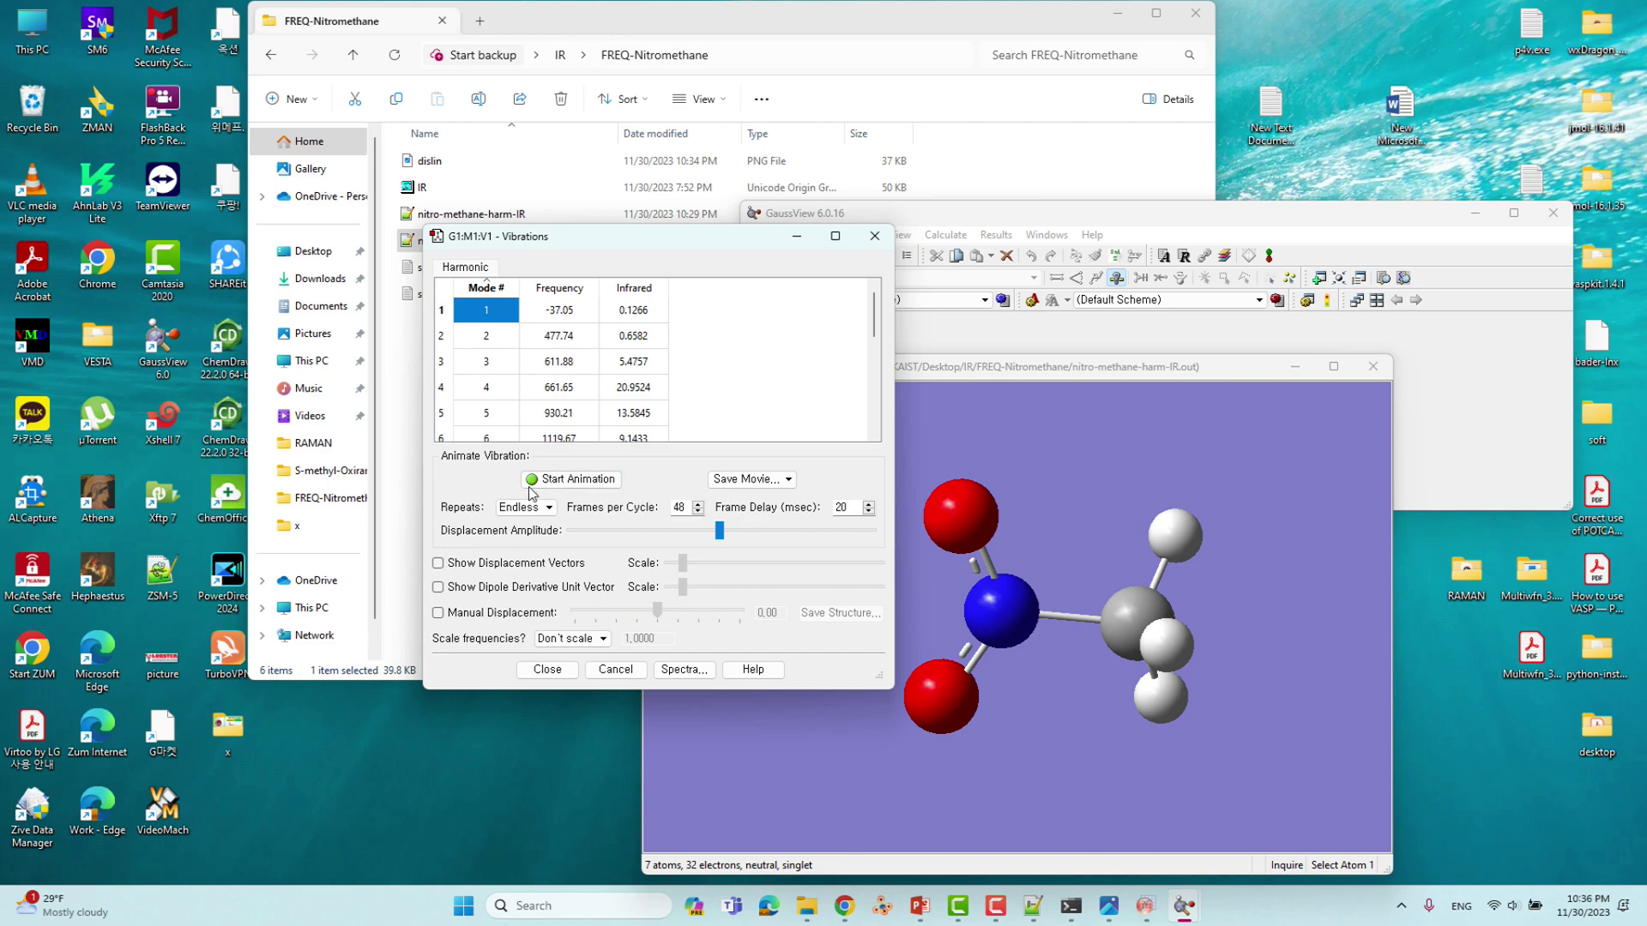
left_click(575, 479)
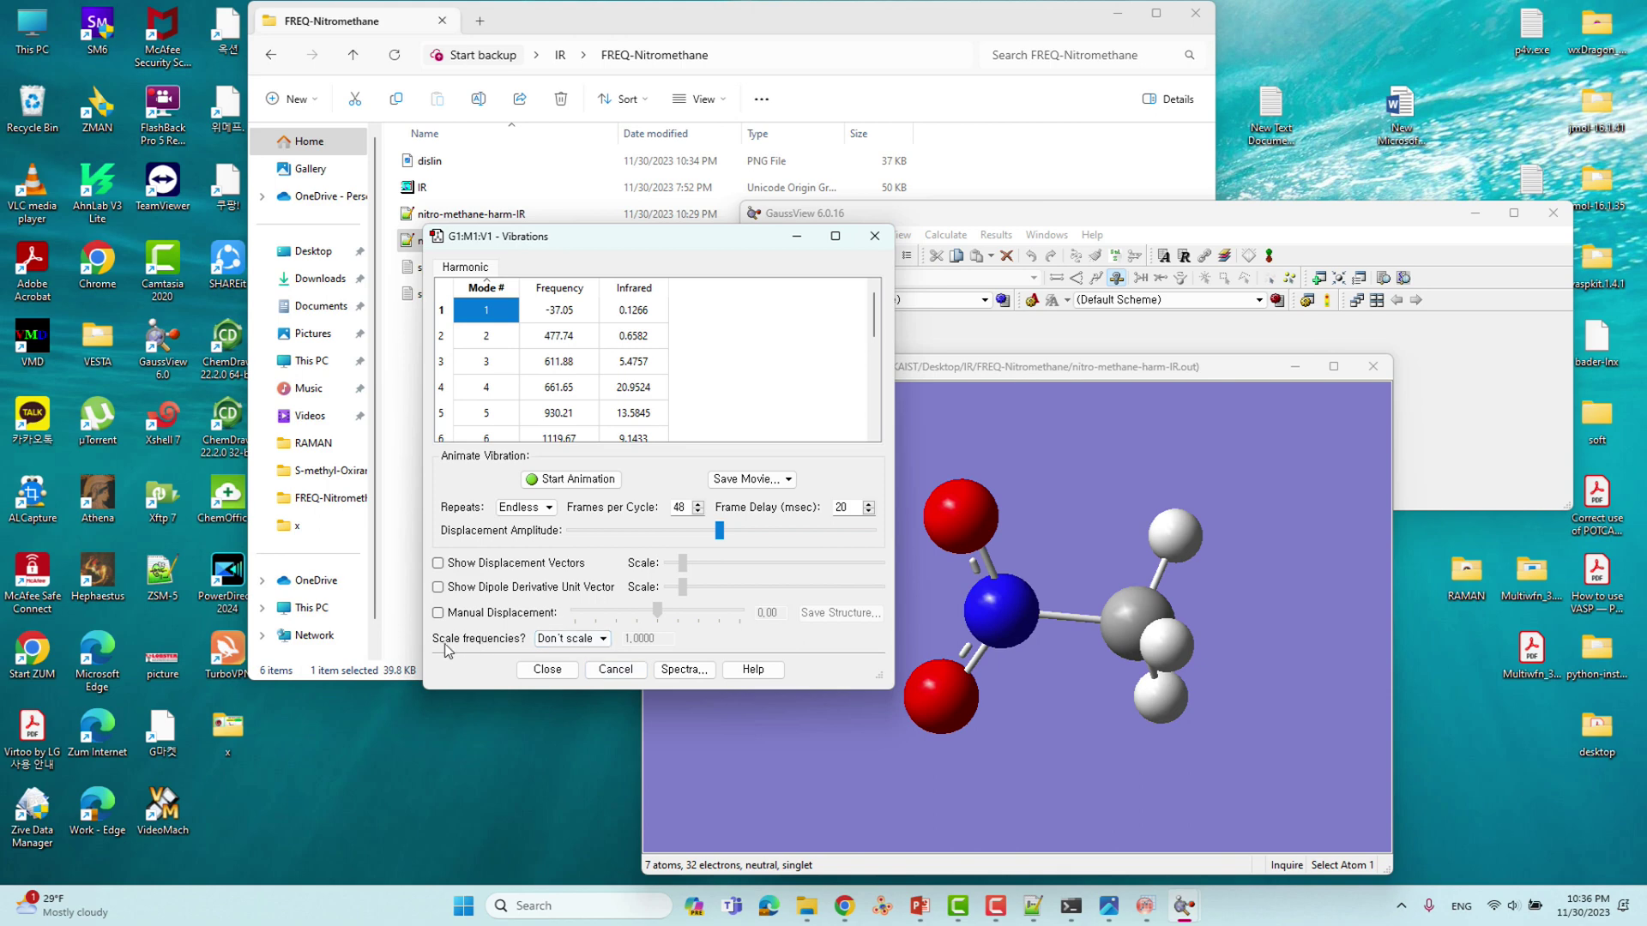
Step: Turn on a specified frequency scaling for the vibrations and set the factor to 0.96
left_click(592, 641)
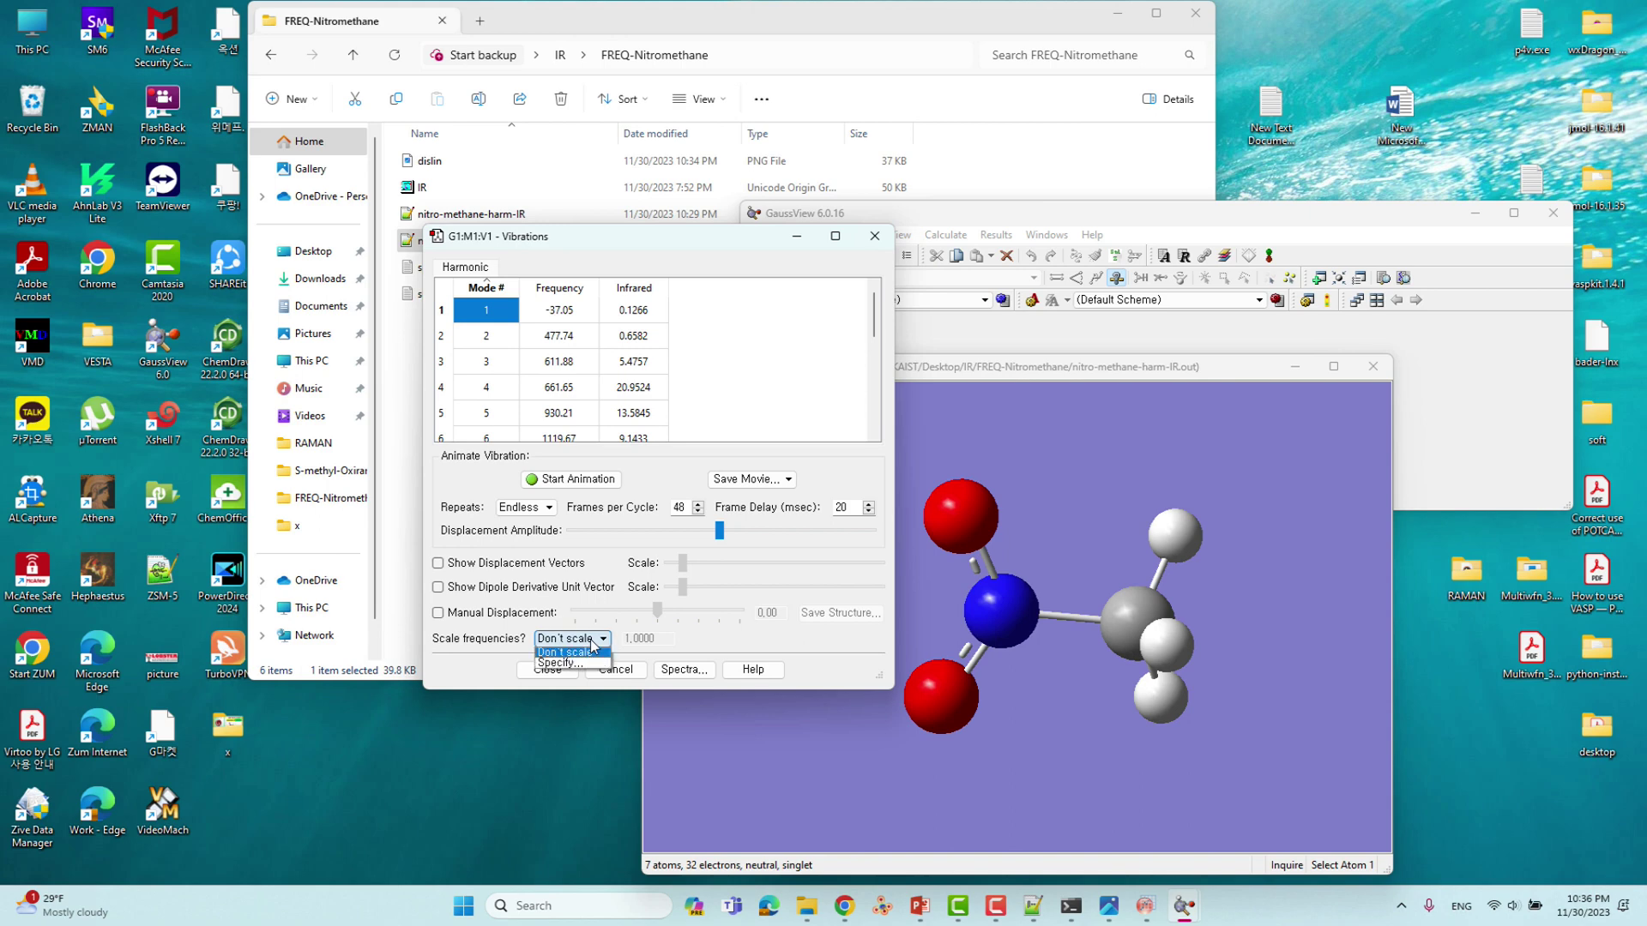
left_click(573, 664)
left_click(573, 648)
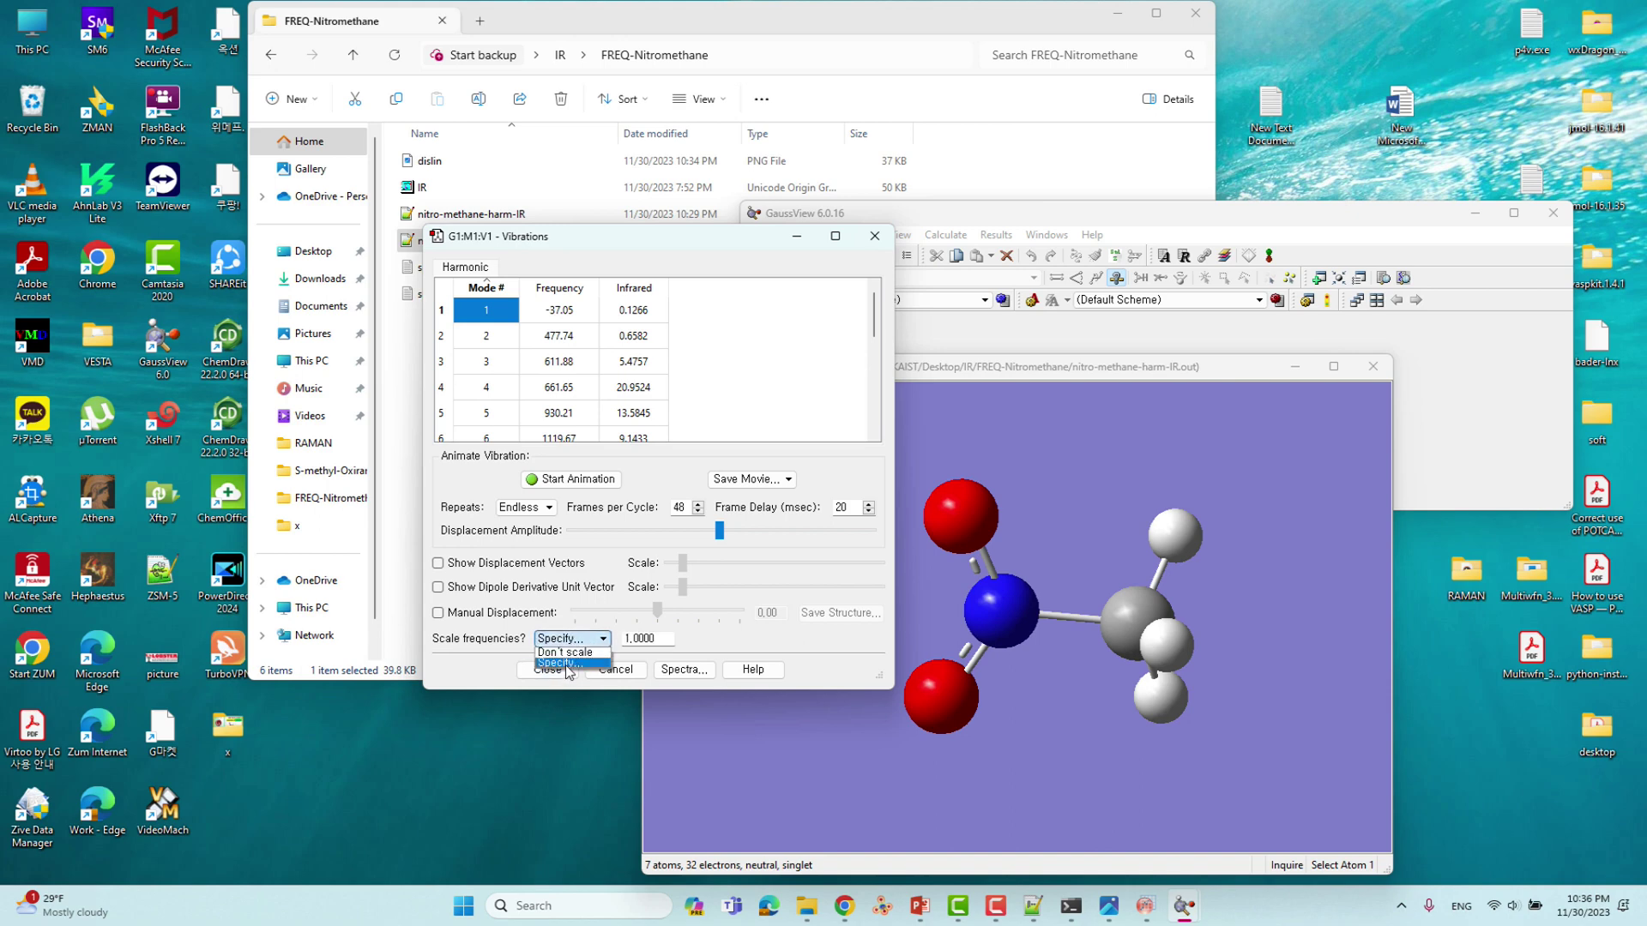
left_click(573, 663)
left_click(670, 643)
left_click_drag(670, 643, 579, 642)
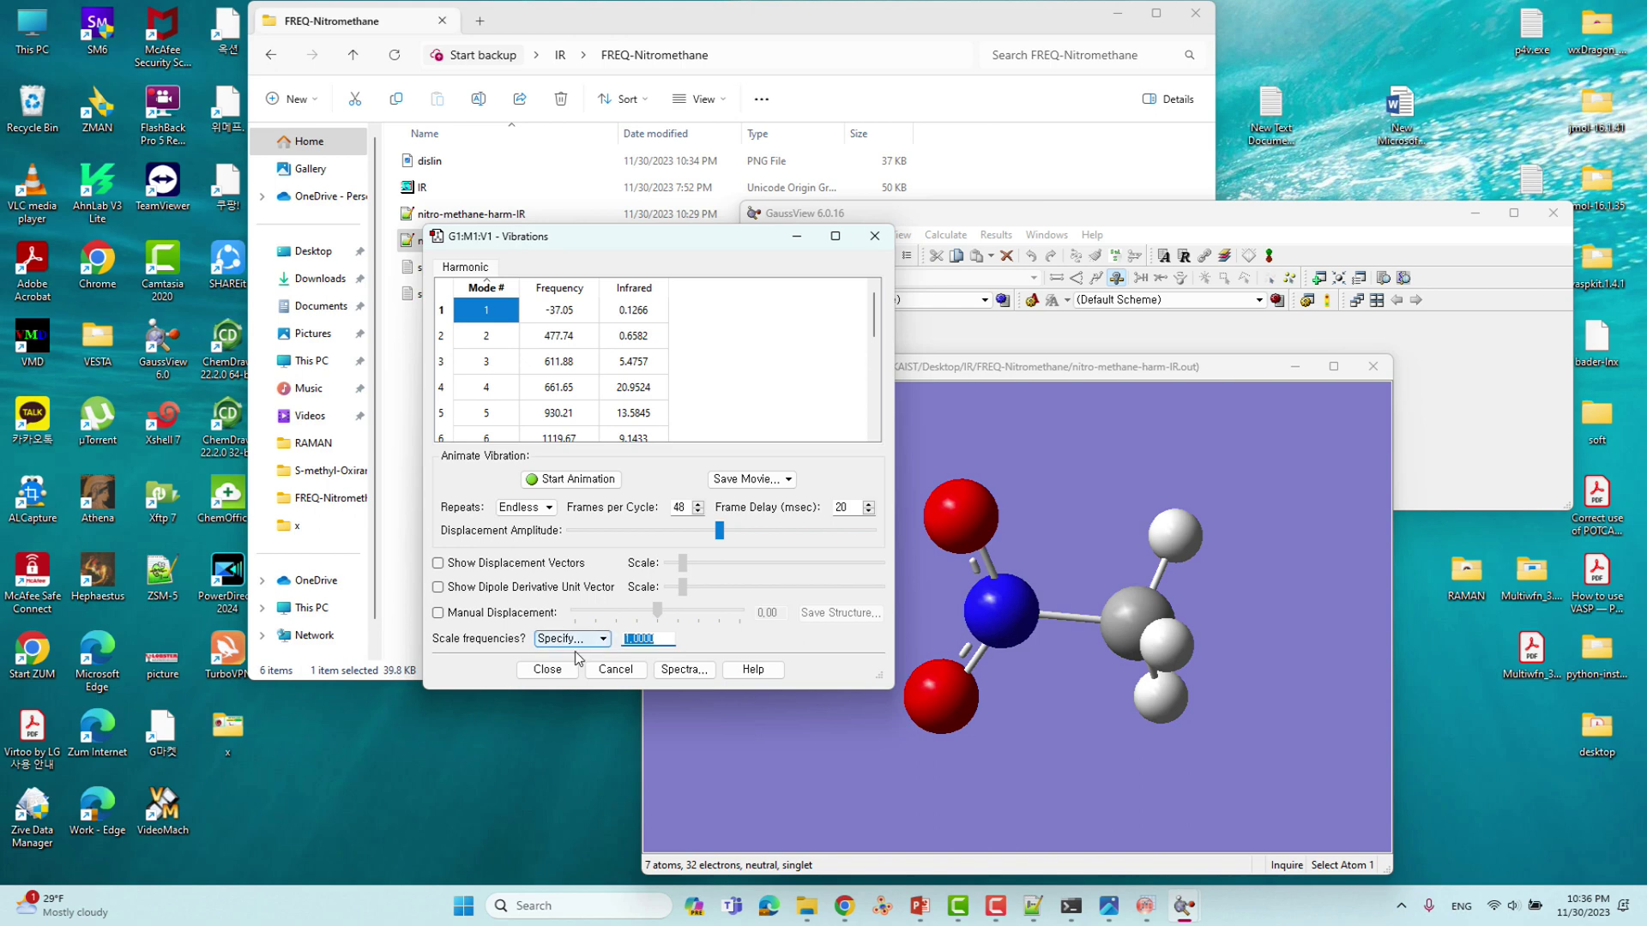
type("0.96")
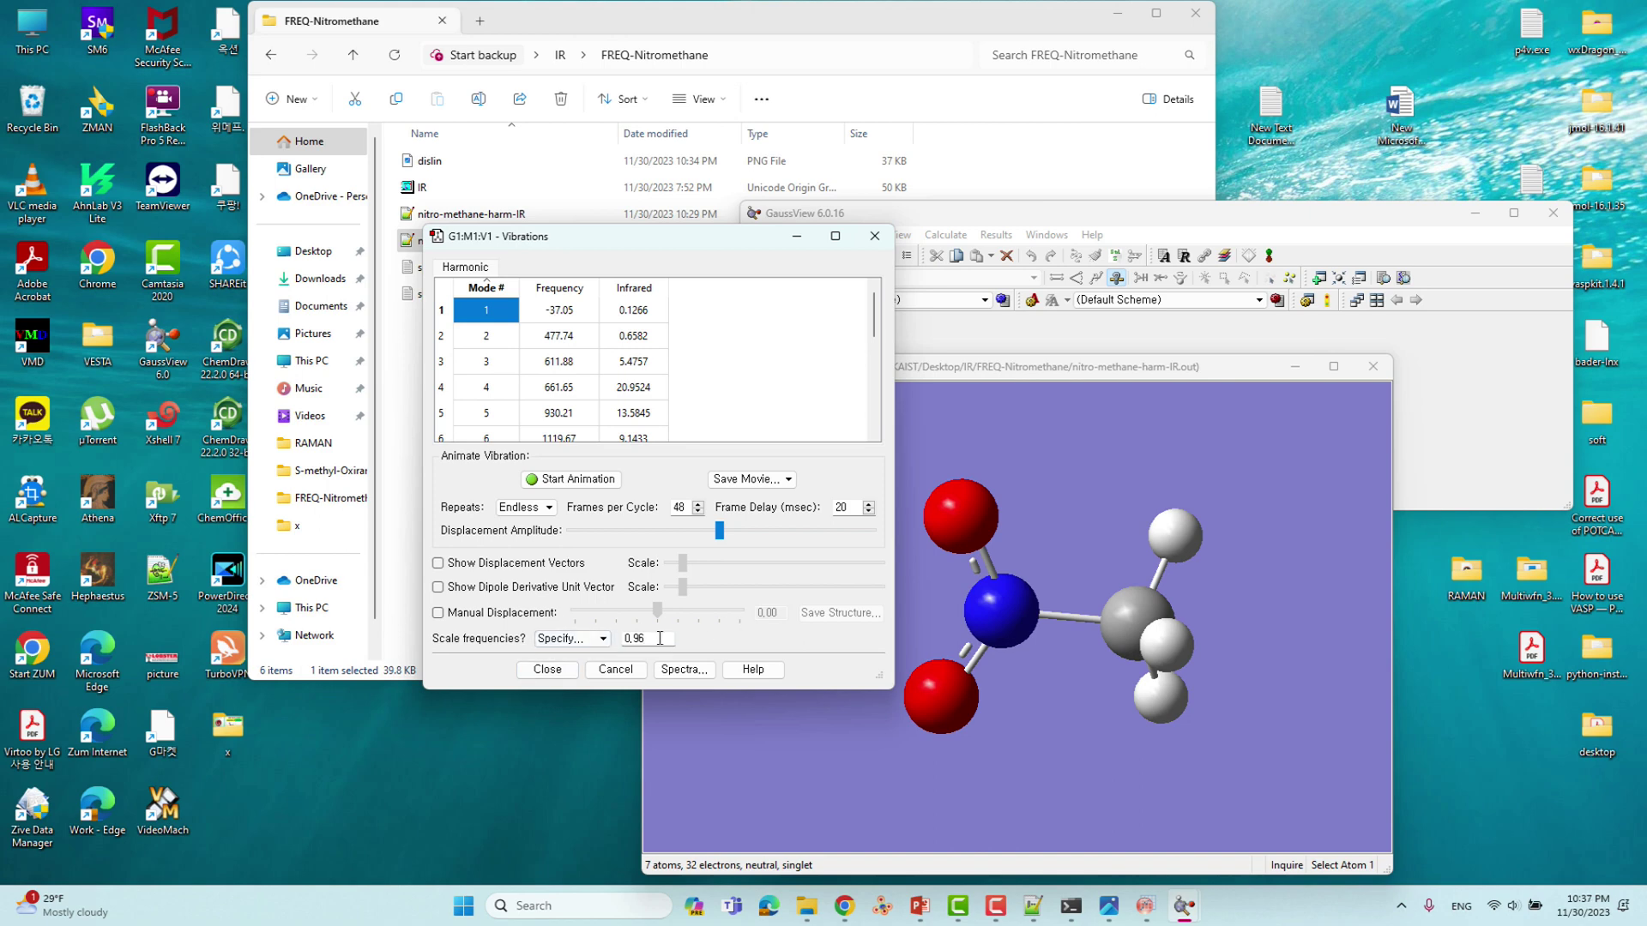
Step: Display the scaled IR spectrum of nitromethane and maximize its window
left_click(687, 676)
left_click(687, 670)
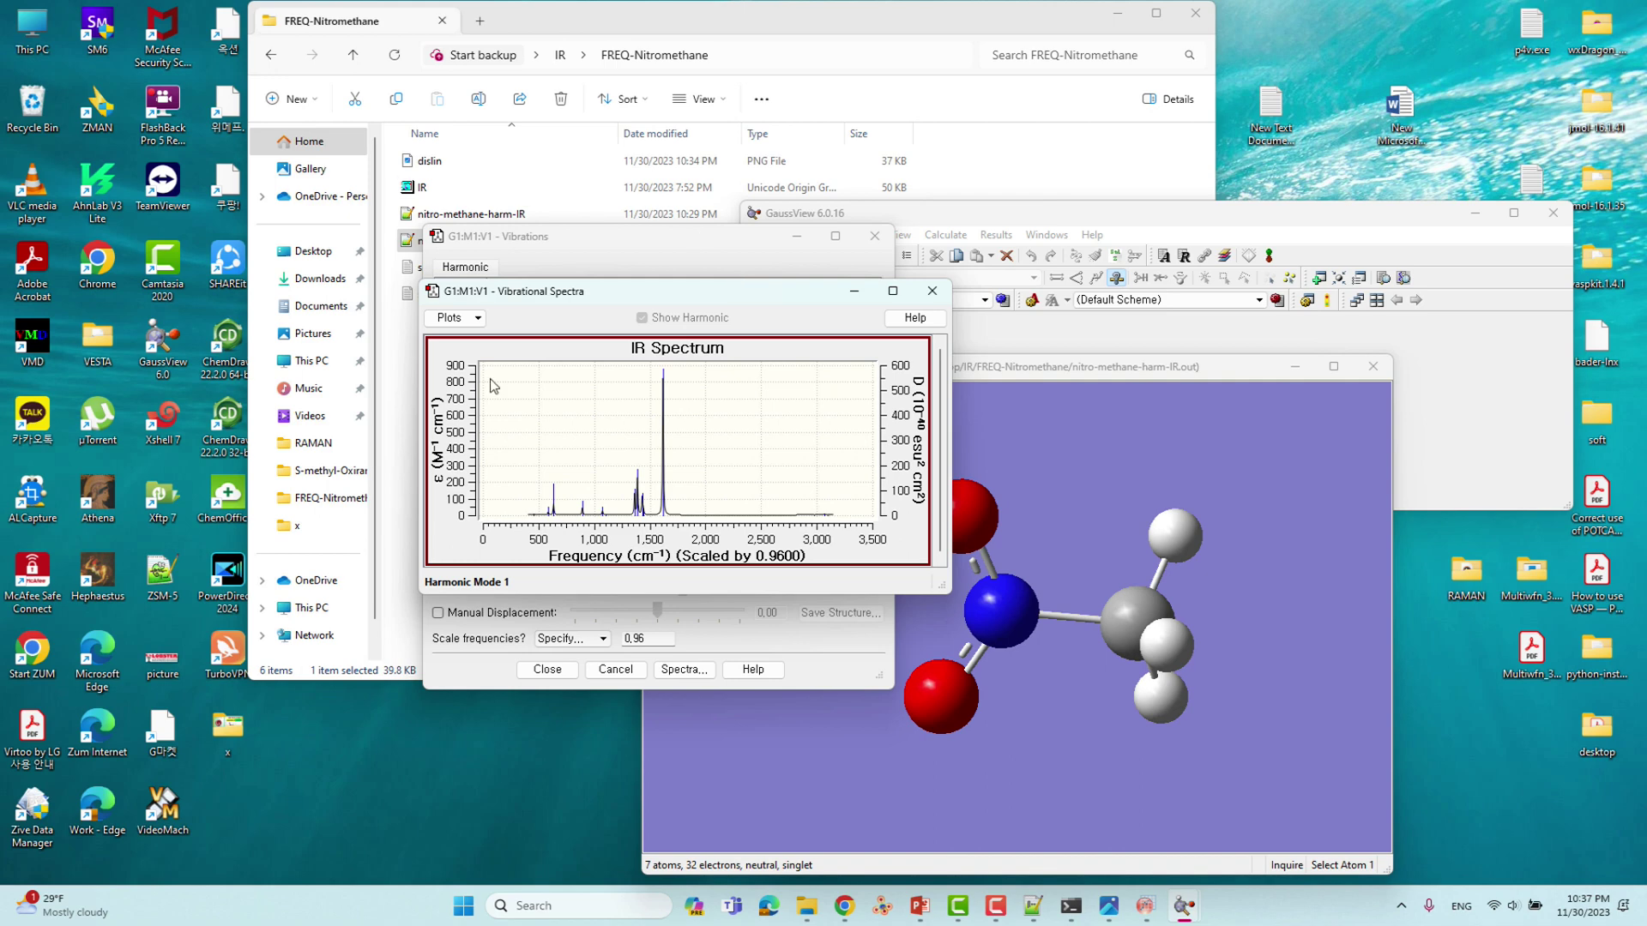
left_click(893, 294)
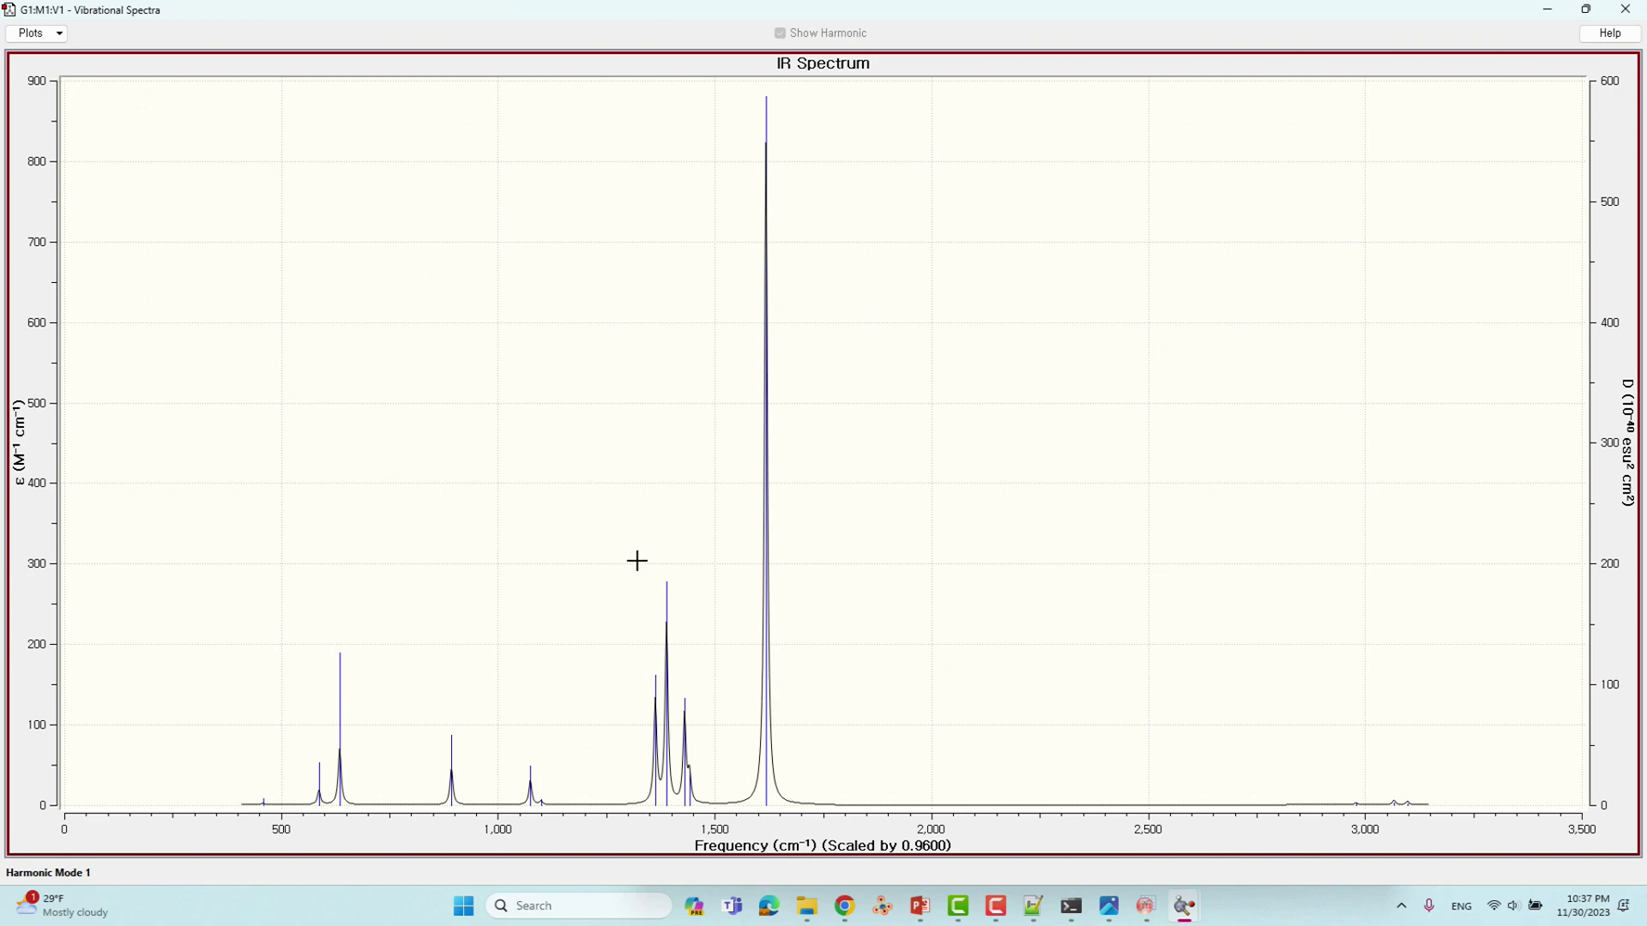
Step: Save the IR spectrum data as the text file nitro-methane-harm-IR_ir.txt in the FREQ-Nitromethane folder
left_click(58, 35)
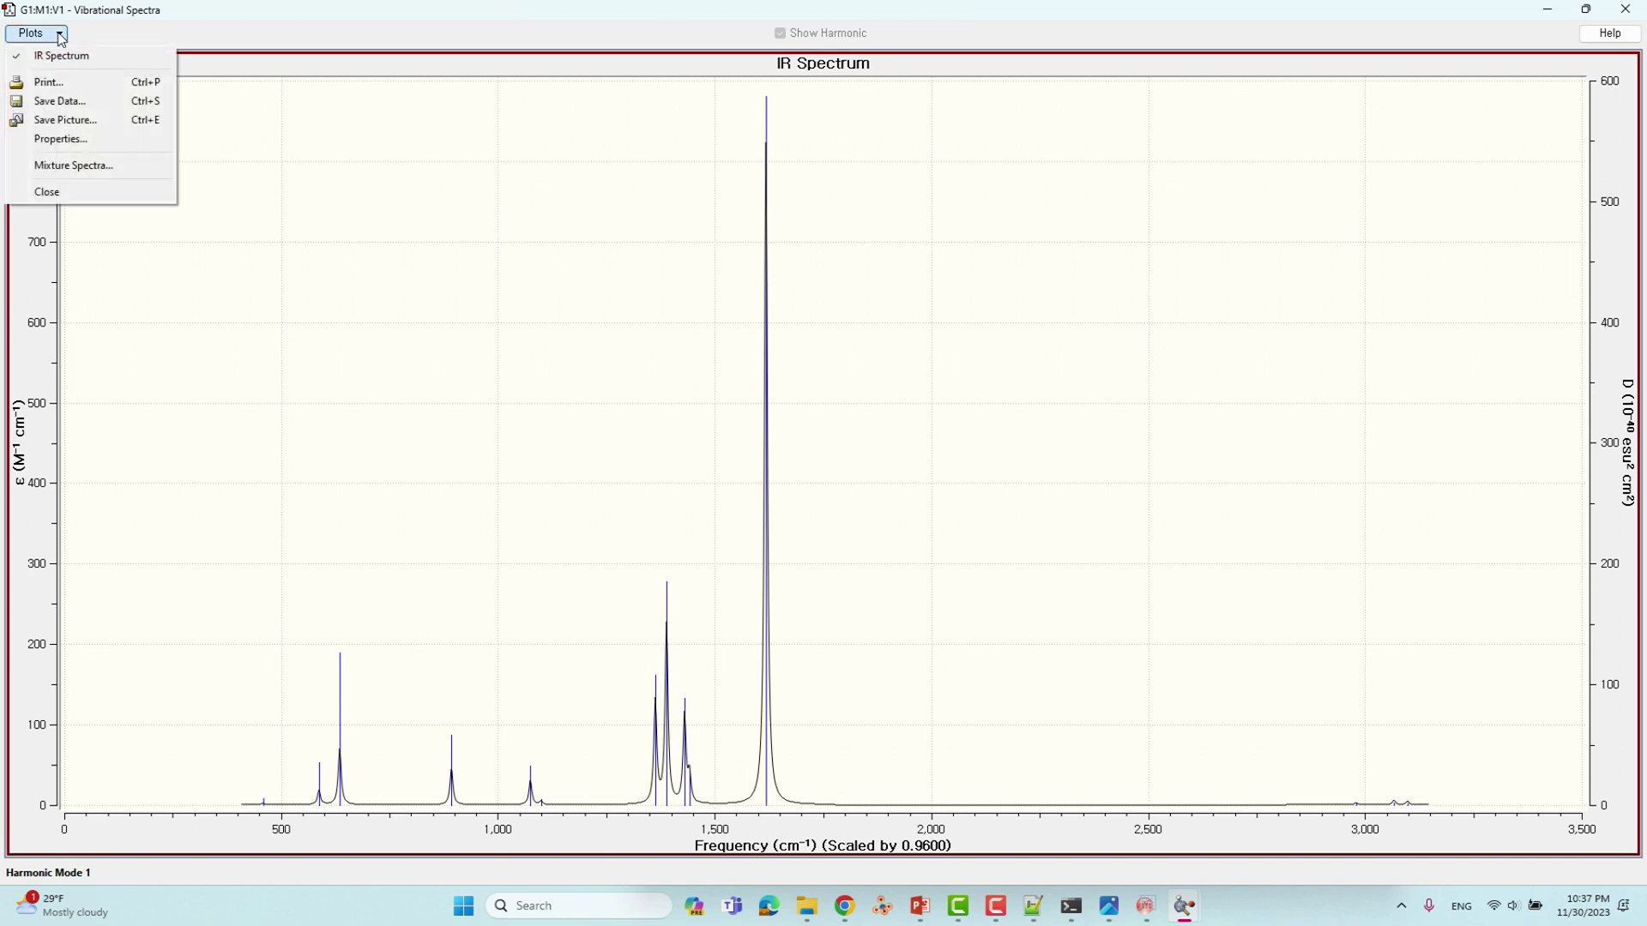
left_click(70, 108)
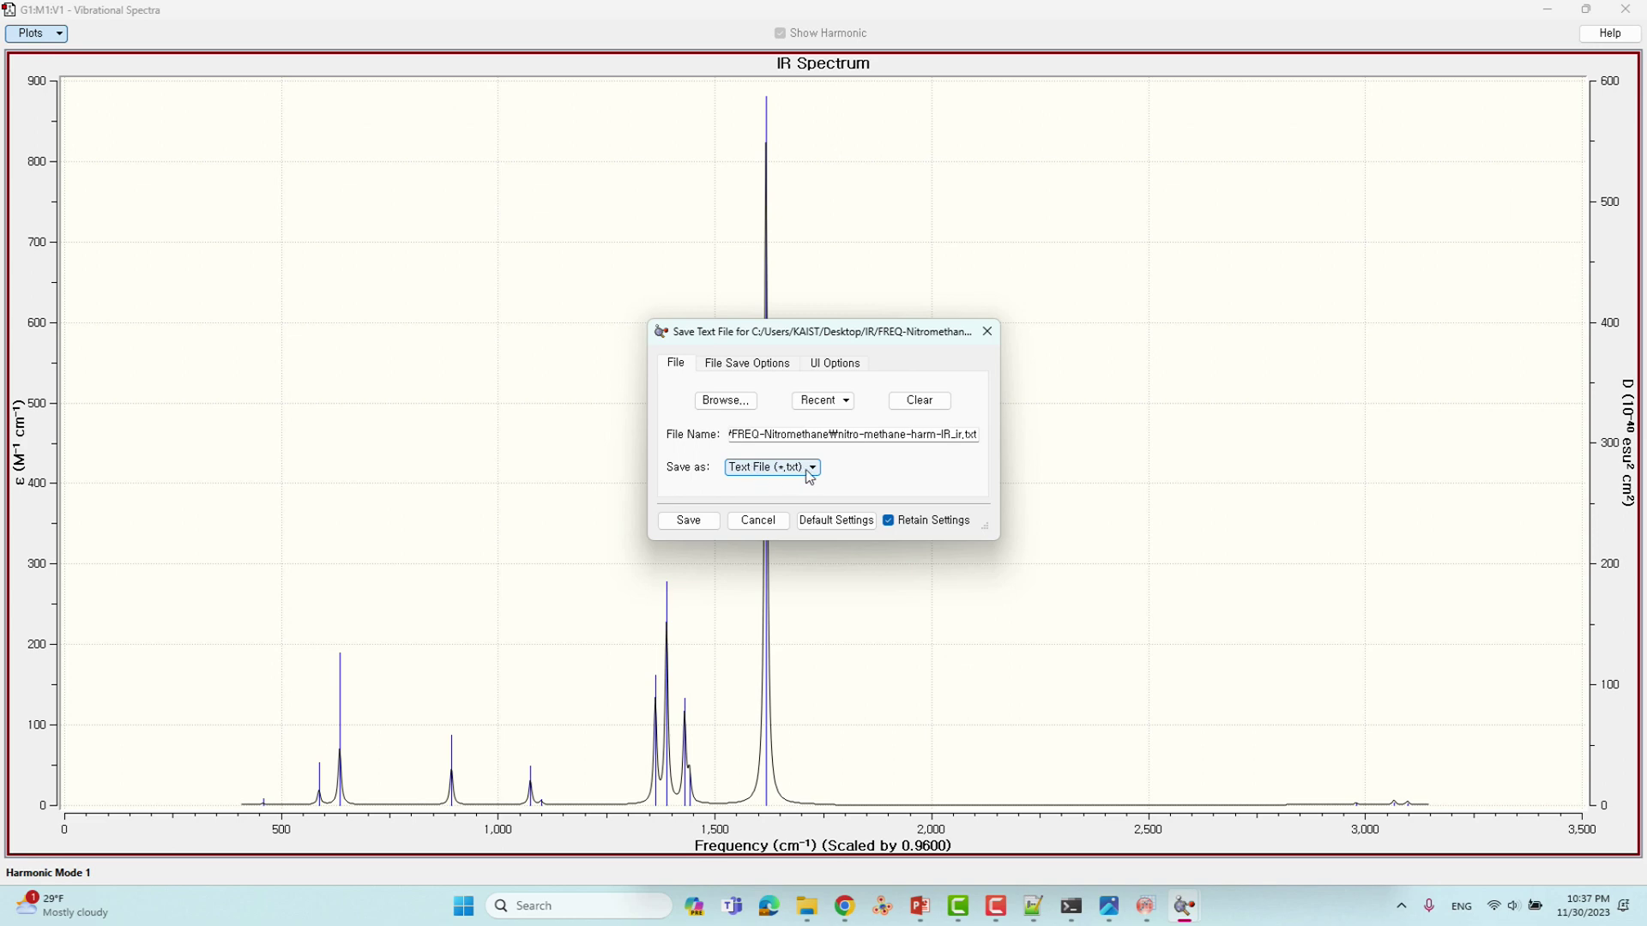
left_click(688, 521)
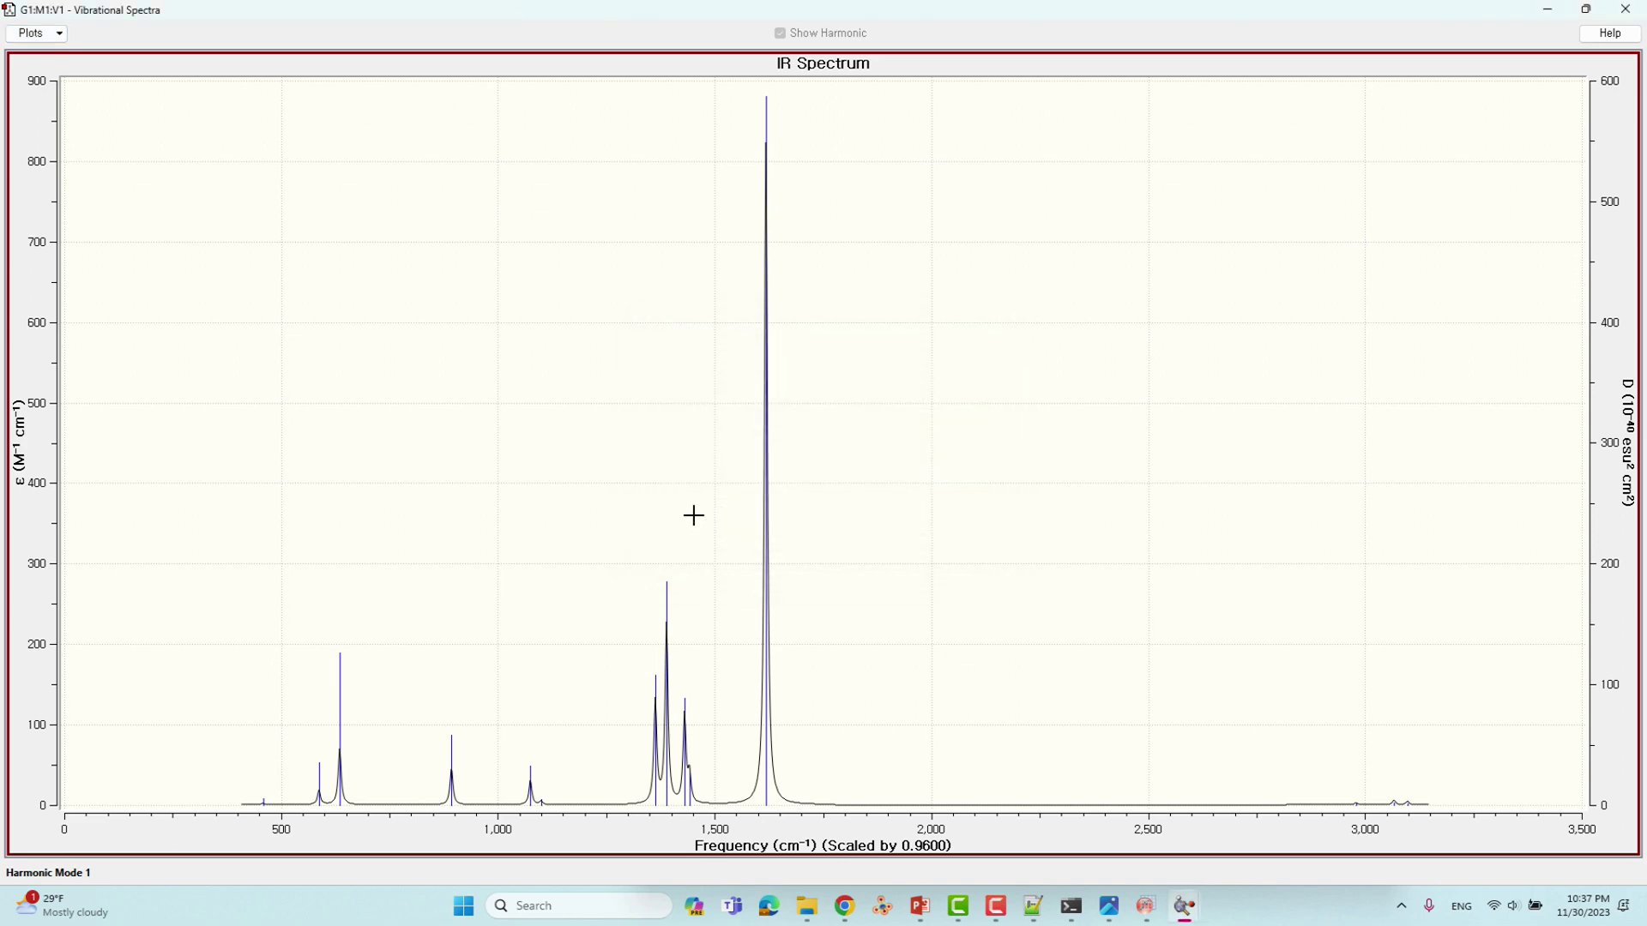
Step: Minimize the spectrum, close the vibrations and molecule windows, and exit GaussView
left_click(1549, 10)
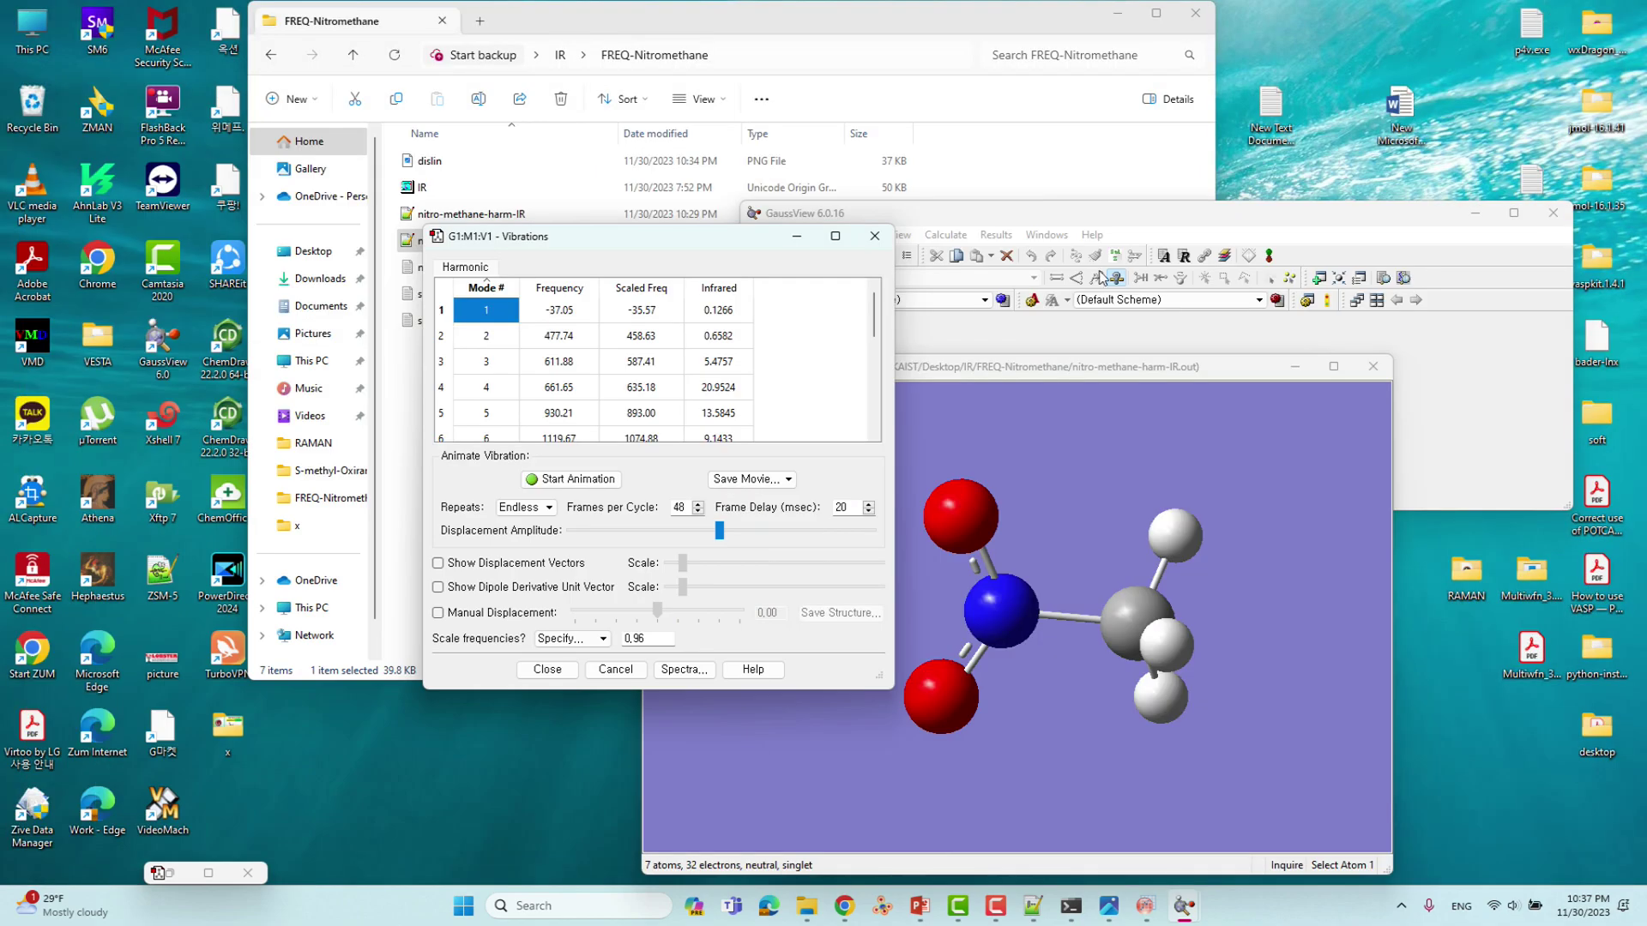
left_click(873, 238)
left_click(1373, 366)
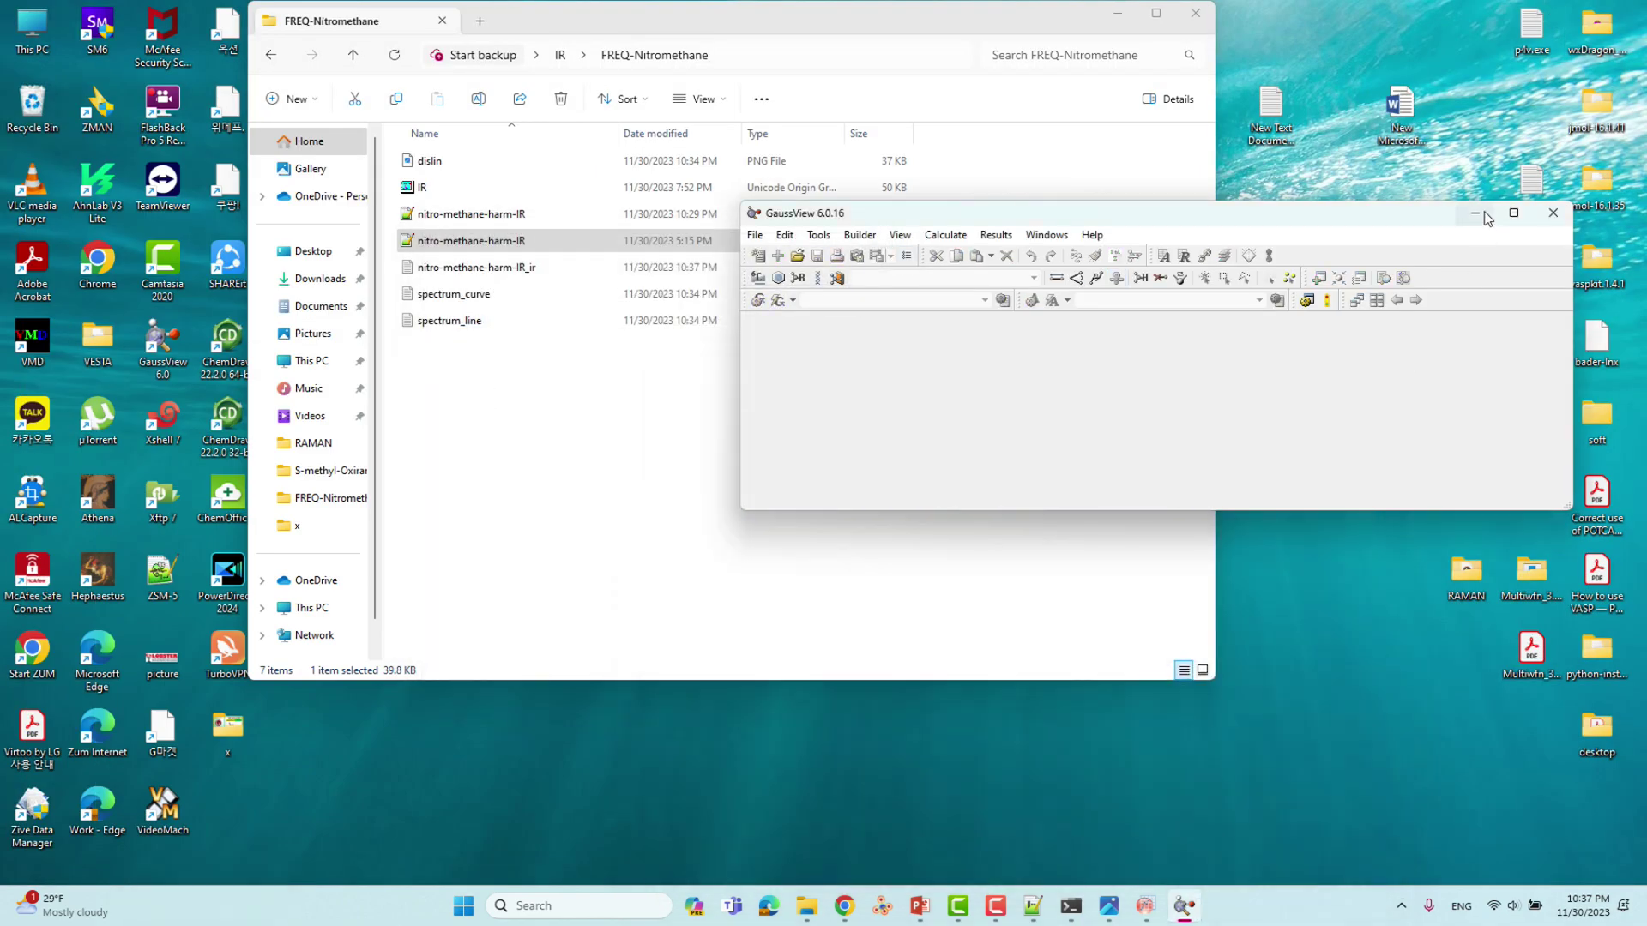
left_click(1553, 213)
Step: Locate the exported nitro-methane-harm-IR_ir text file in the FREQ-Nitromethane folder and view its available actions
left_click(686, 400)
left_click(506, 268)
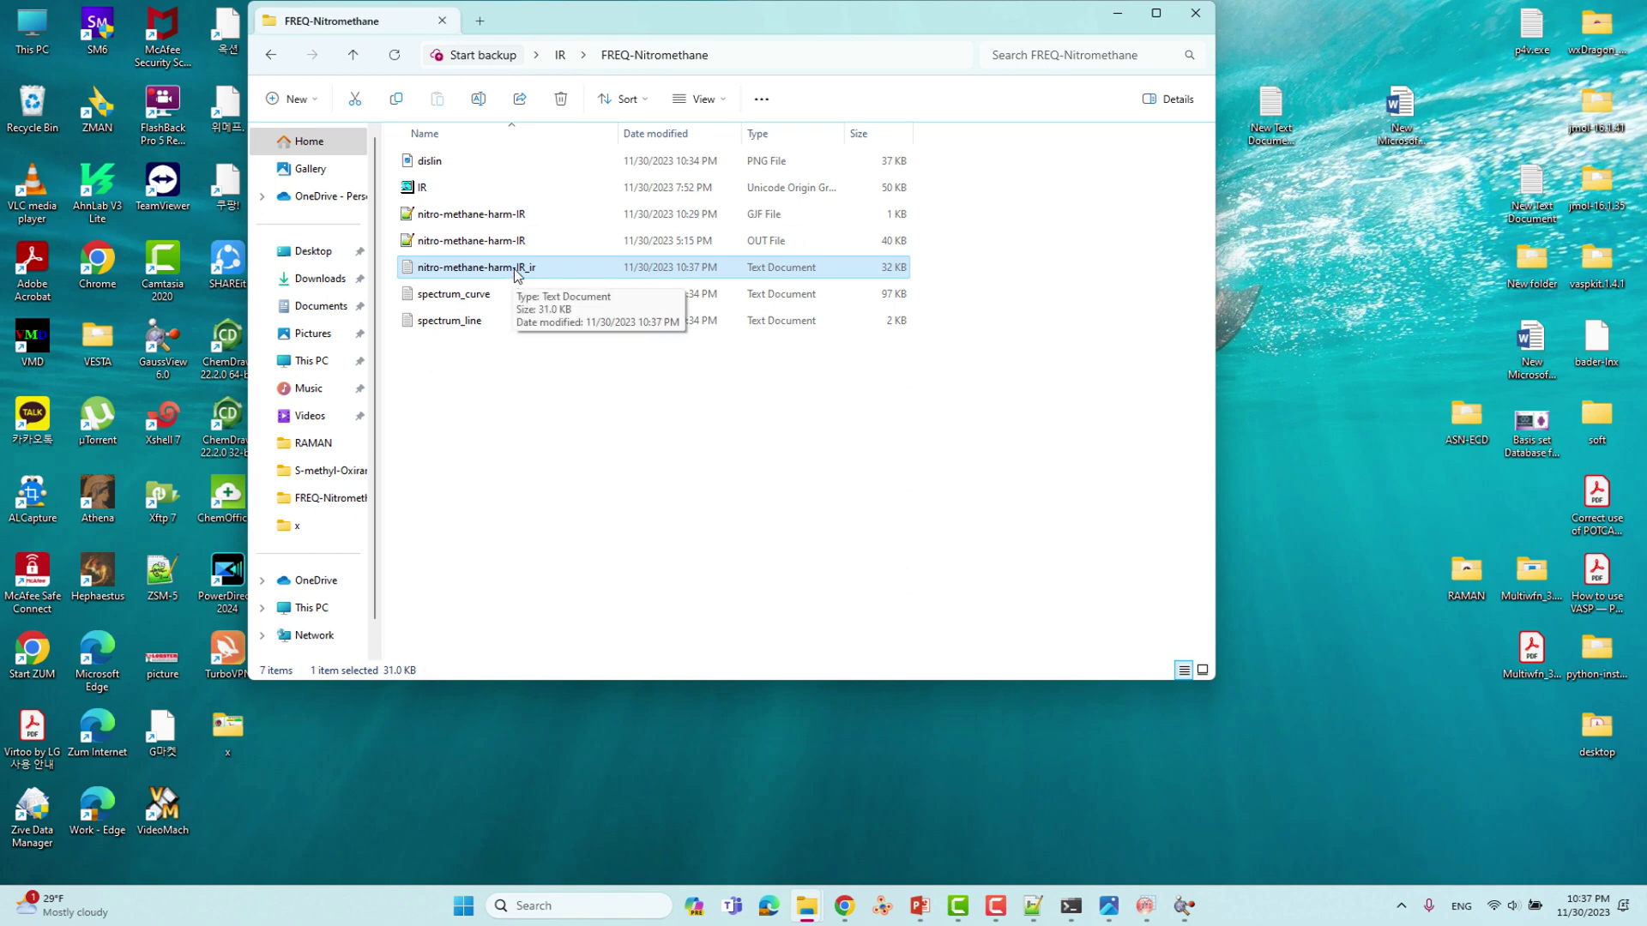
right_click(519, 270)
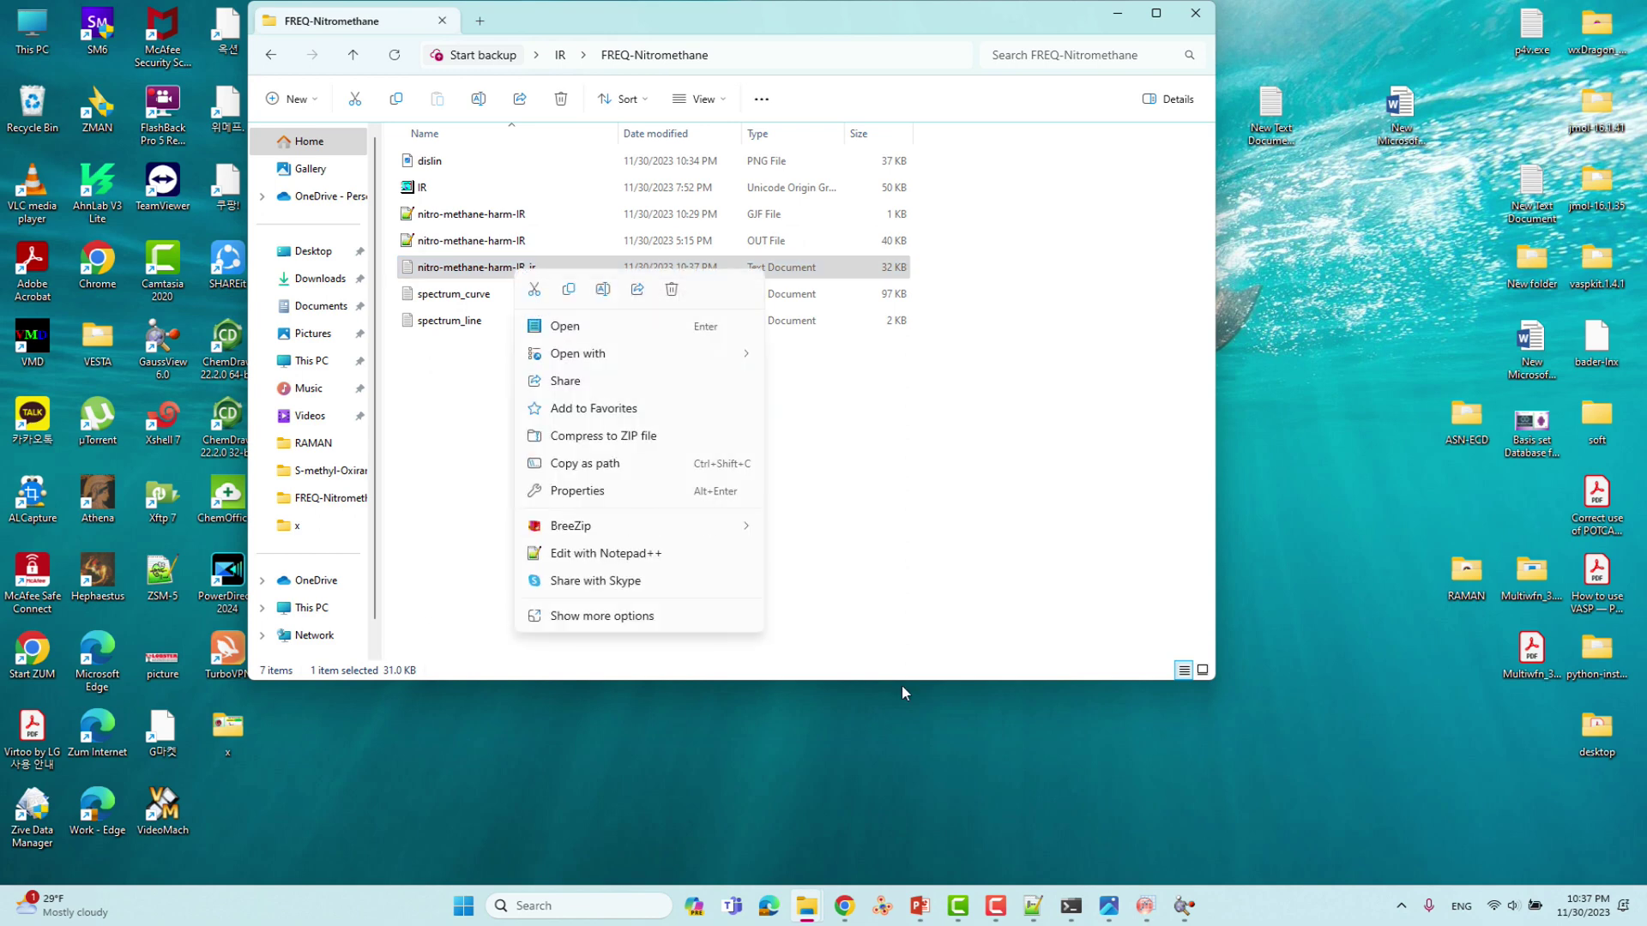
Step: Switch to the IR-Multiwfn presentation in PowerPoint and present slide 2, "Thank you for watching", full screen
left_click(1148, 907)
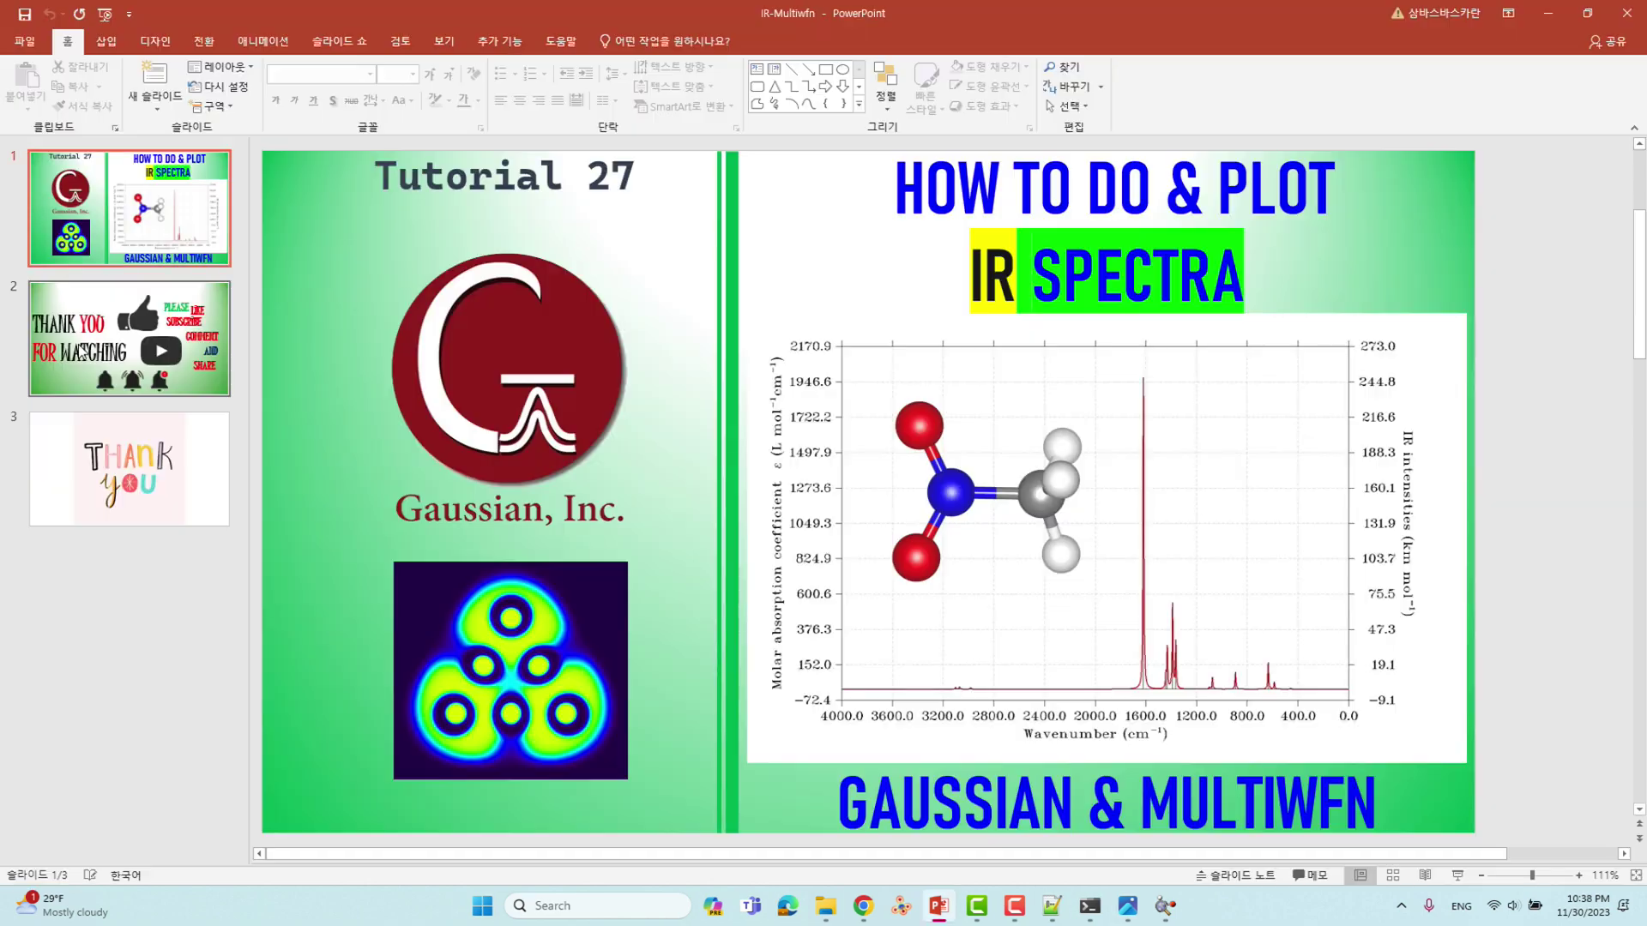
left_click(81, 351)
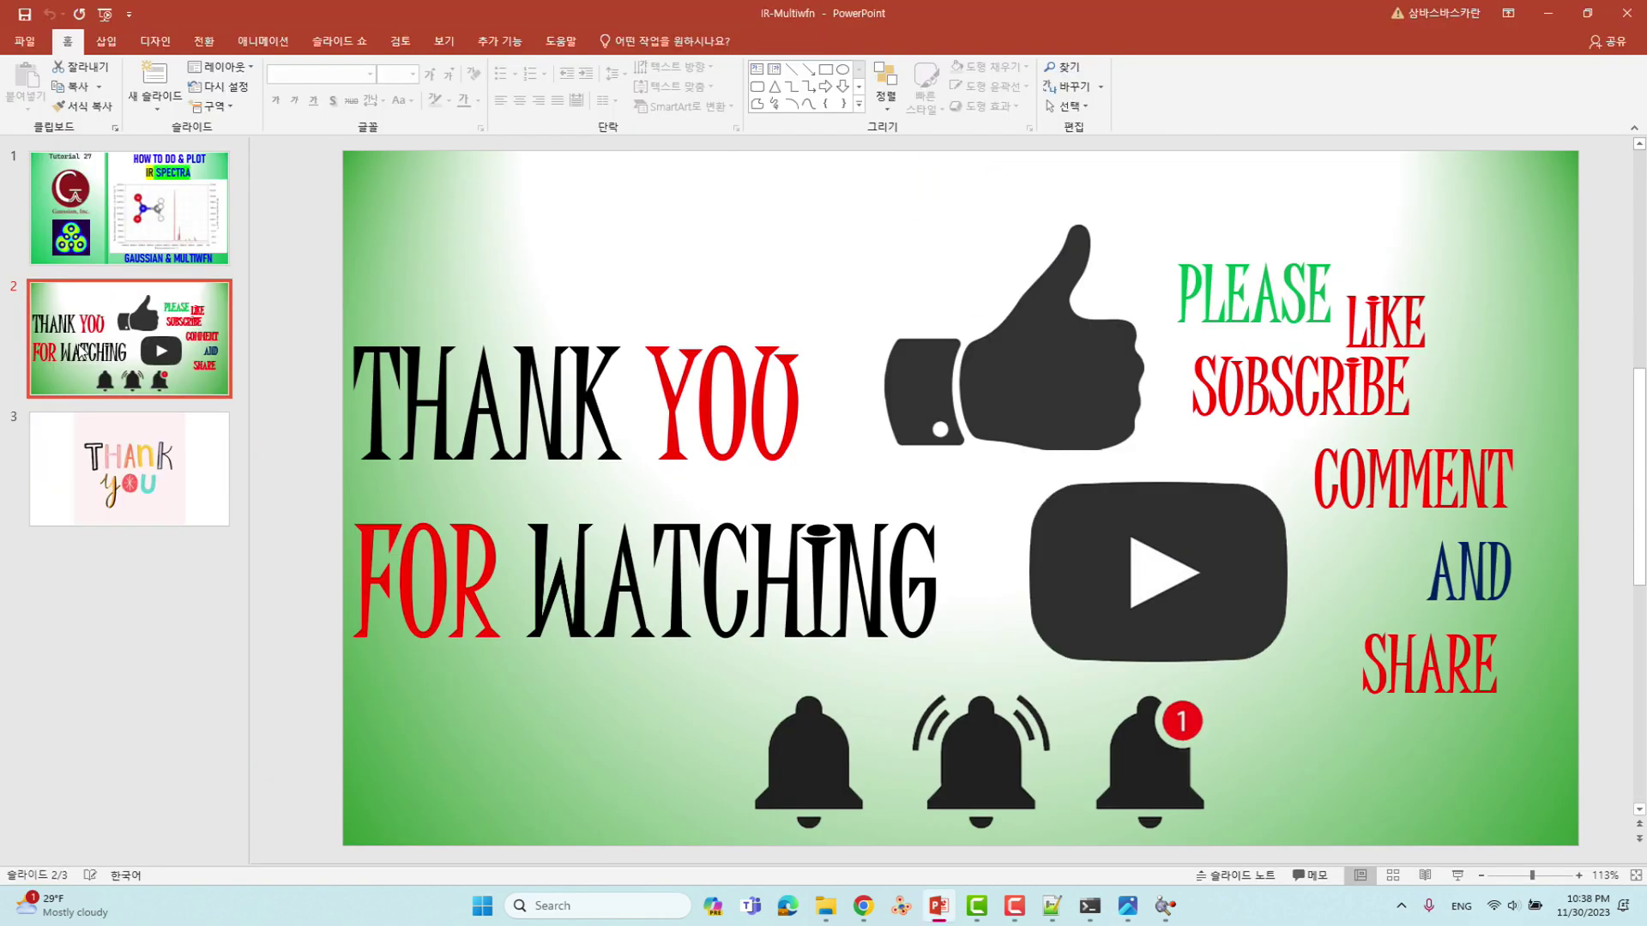
left_click(1458, 875)
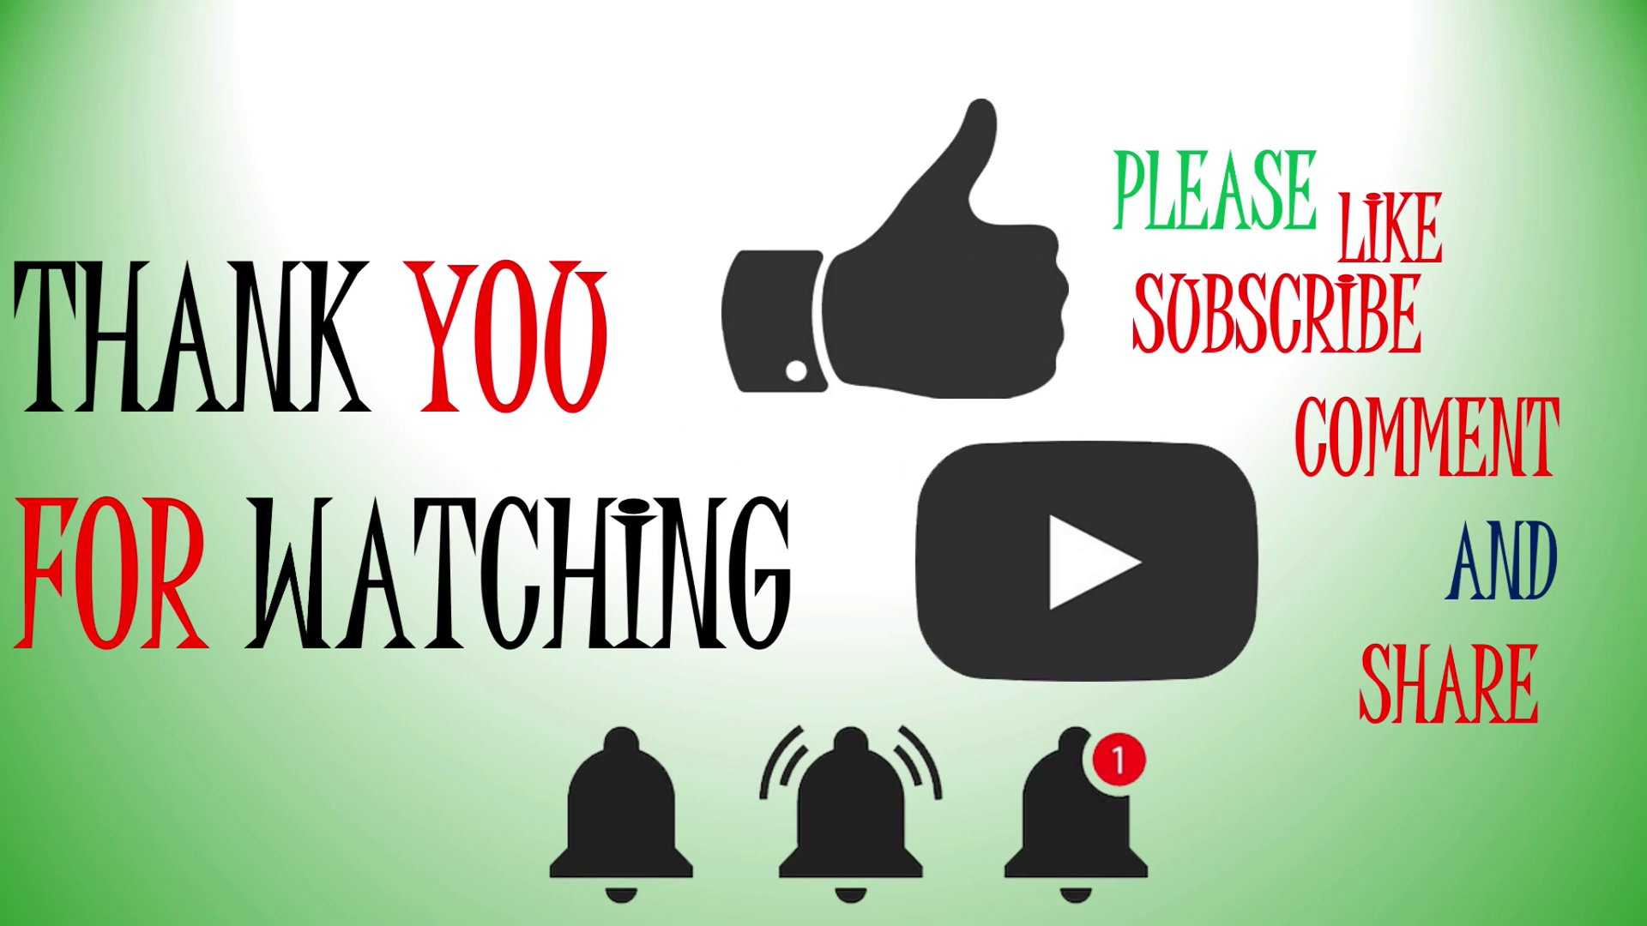